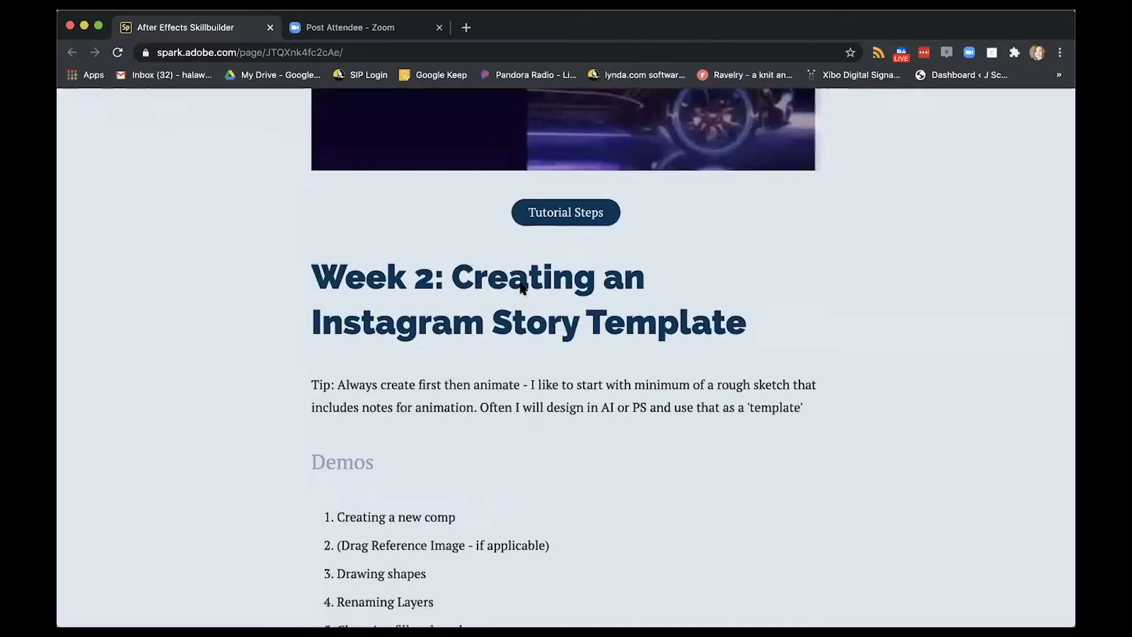
Review the Week 2 Instagram story template outline, including its demo list and the practice section.
{"action": "scroll", "coordinate": [520, 287], "scroll_direction": "down", "scroll_amount": 3}
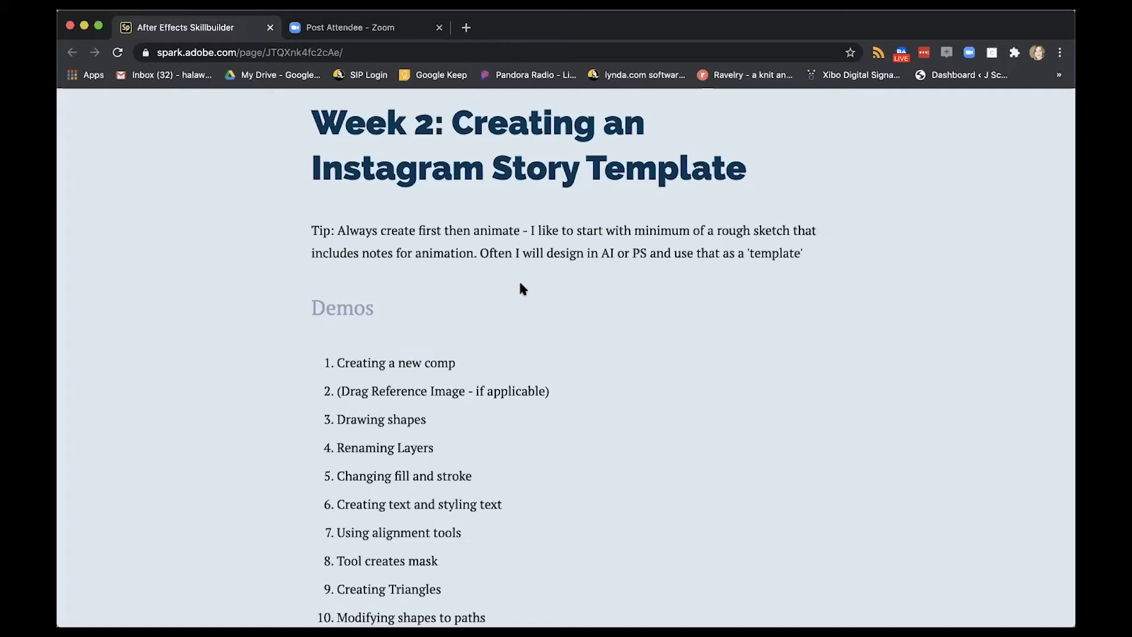
{"action": "scroll", "coordinate": [501, 319], "scroll_direction": "down", "scroll_amount": 5}
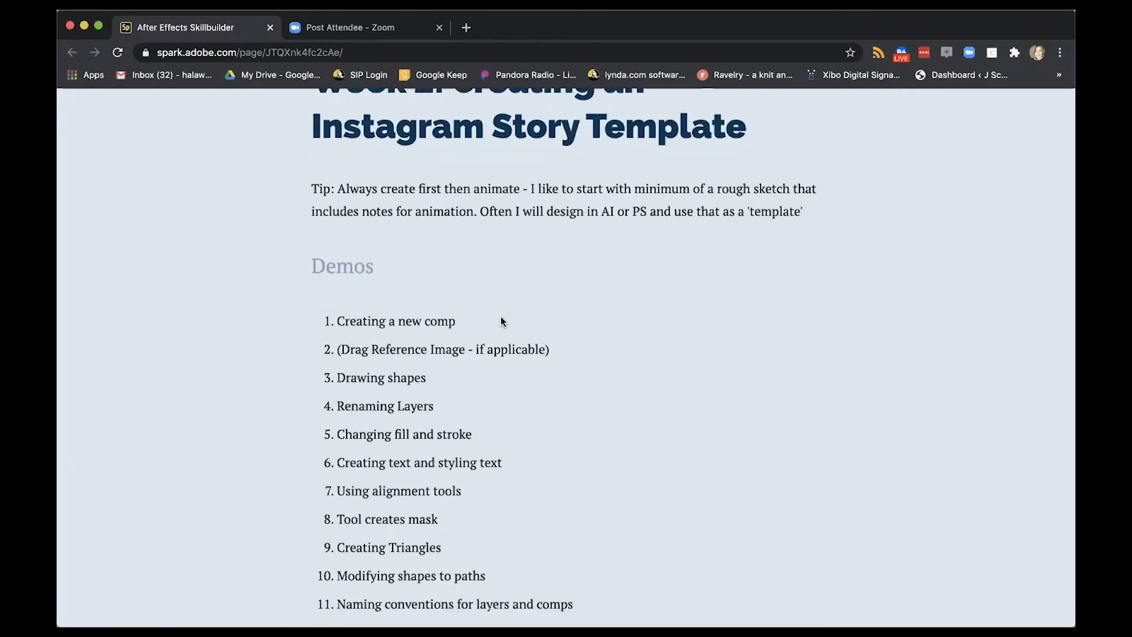
{"action": "scroll", "coordinate": [500, 321], "scroll_direction": "down", "scroll_amount": 5}
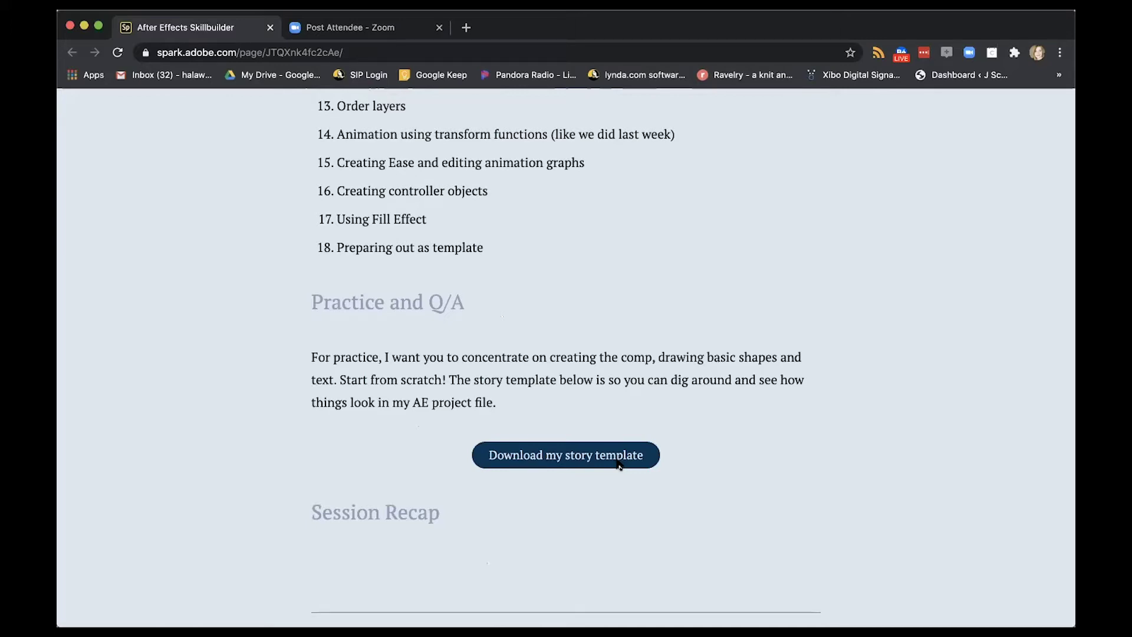
{"action": "scroll", "coordinate": [618, 464], "scroll_direction": "up", "scroll_amount": 8}
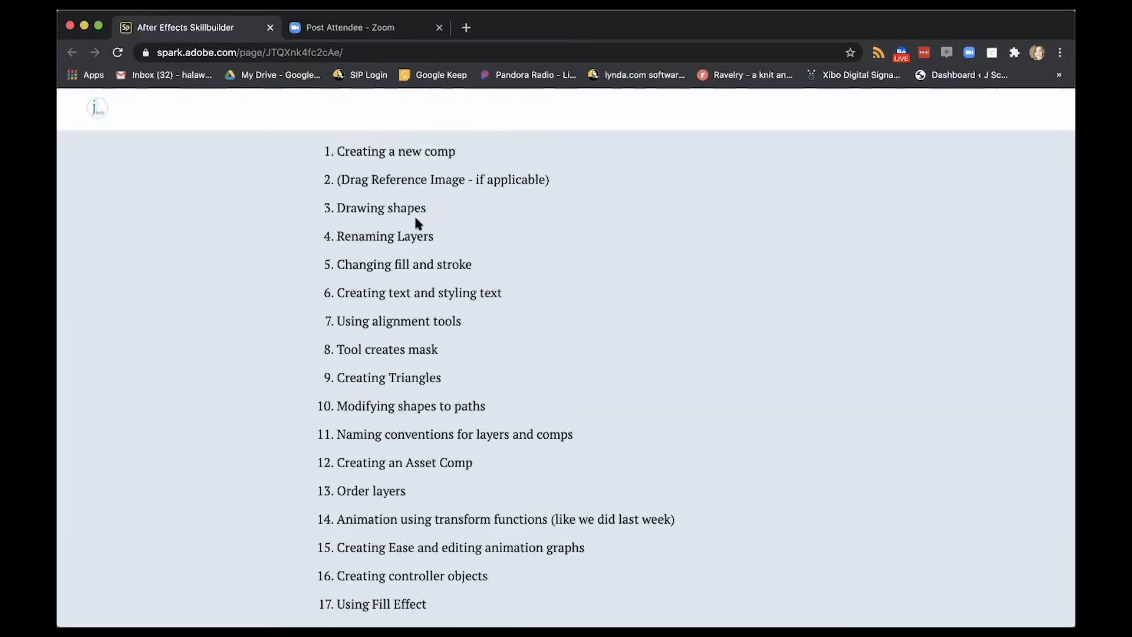
{"action": "scroll", "coordinate": [547, 373], "scroll_direction": "up", "scroll_amount": 5}
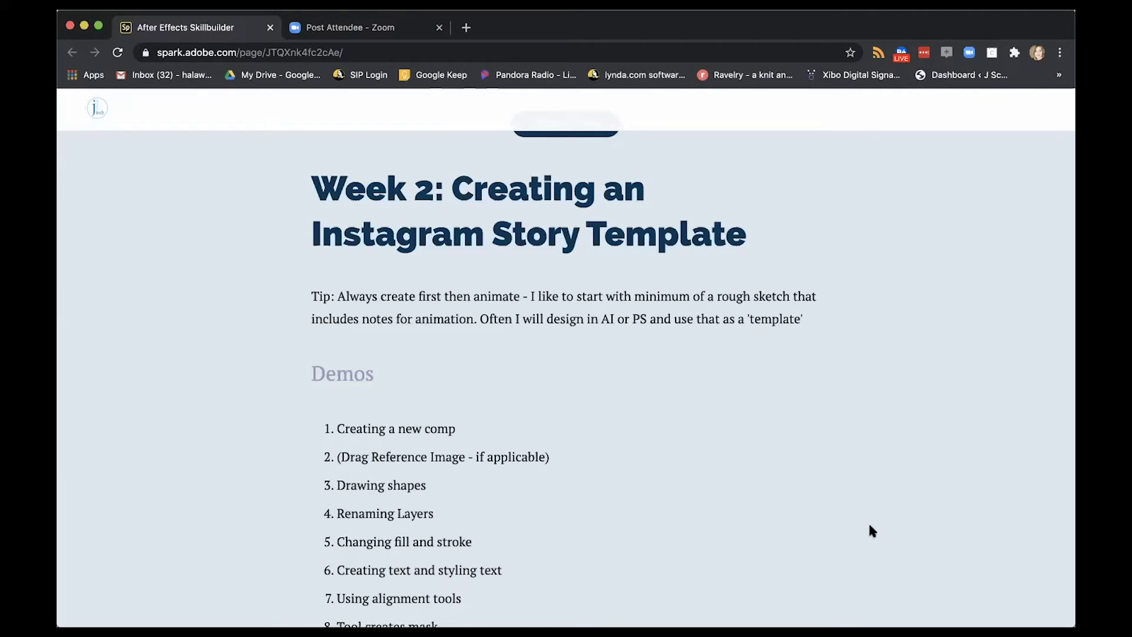
Switch to After Effects and inspect the Story Template Render Comp at 50% and 100% magnification, ending at 25%.
{"action": "key", "text": "super+Tab"}
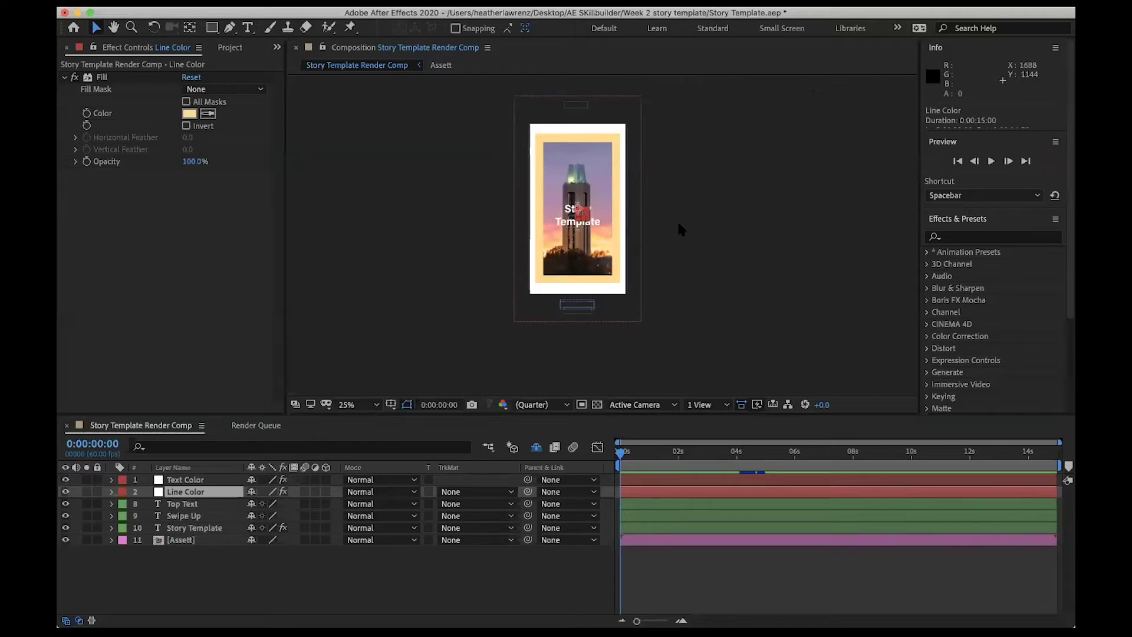
{"action": "left_click", "coordinate": [357, 404]}
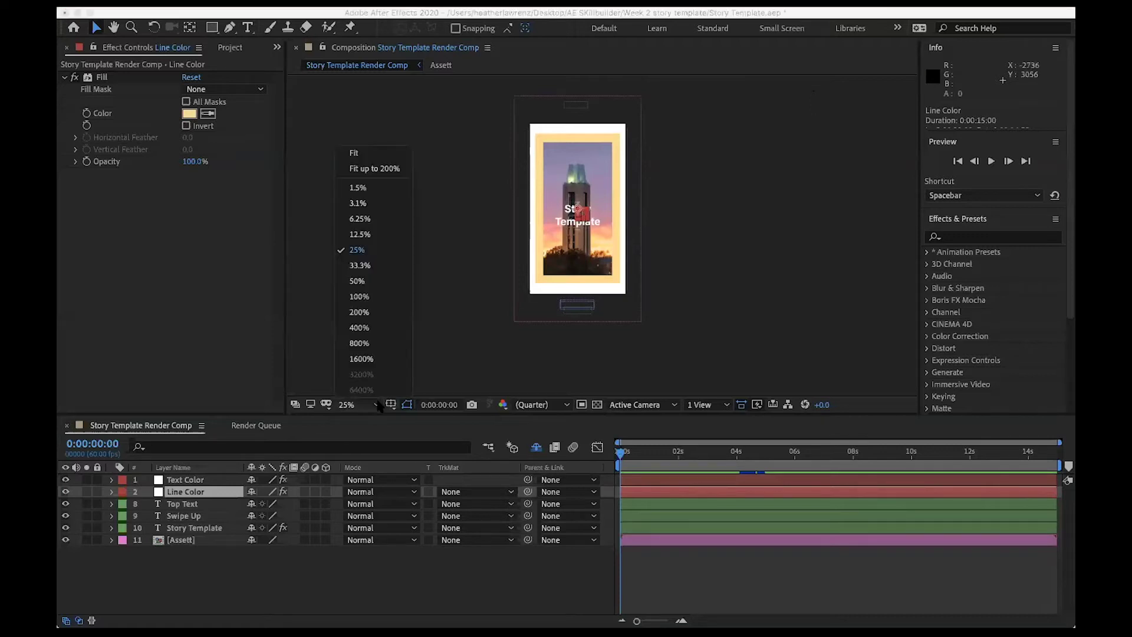
{"action": "left_click", "coordinate": [355, 281]}
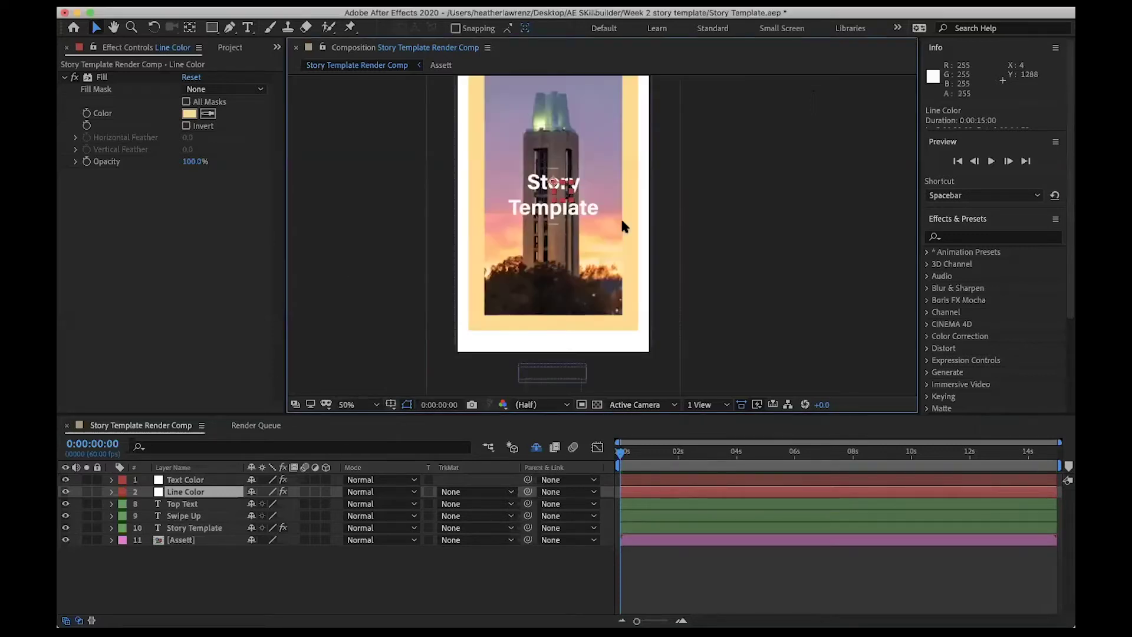
{"action": "key", "text": "period"}
{"action": "key", "text": "period"}
{"action": "key", "text": "comma"}
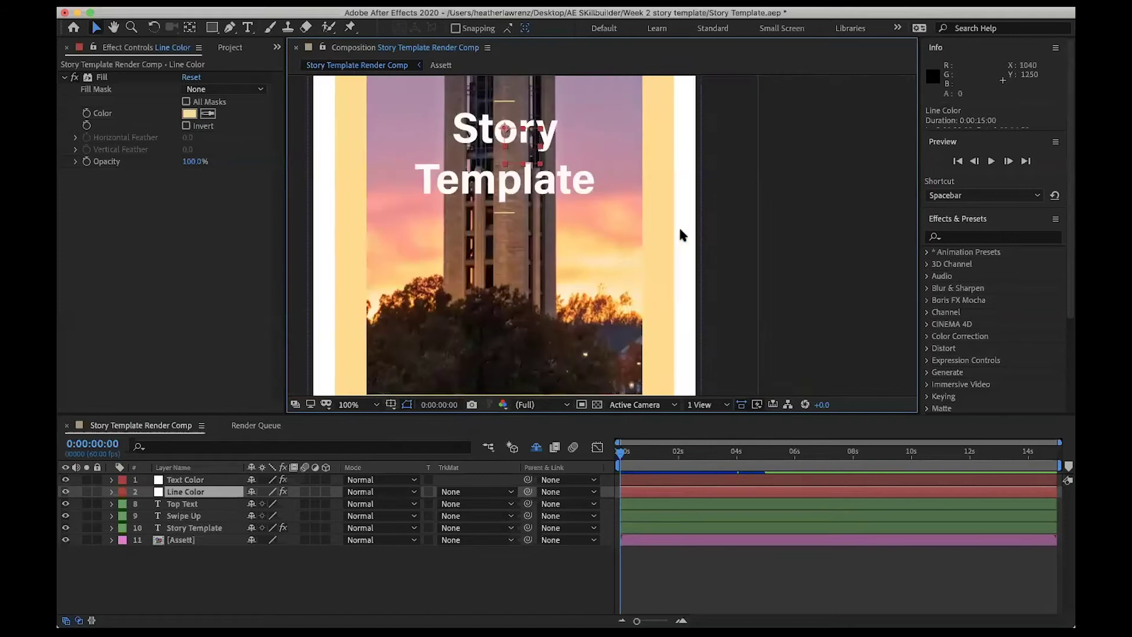
{"action": "key", "text": "comma"}
{"action": "key", "text": "comma"}
{"action": "key", "text": "period"}
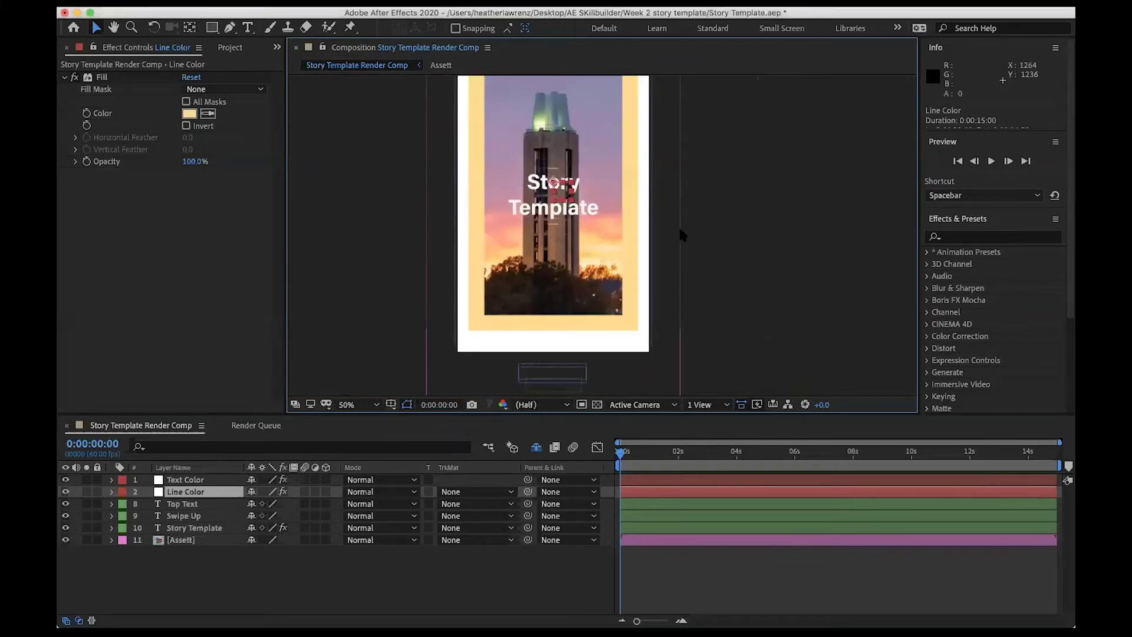
{"action": "key", "text": "comma"}
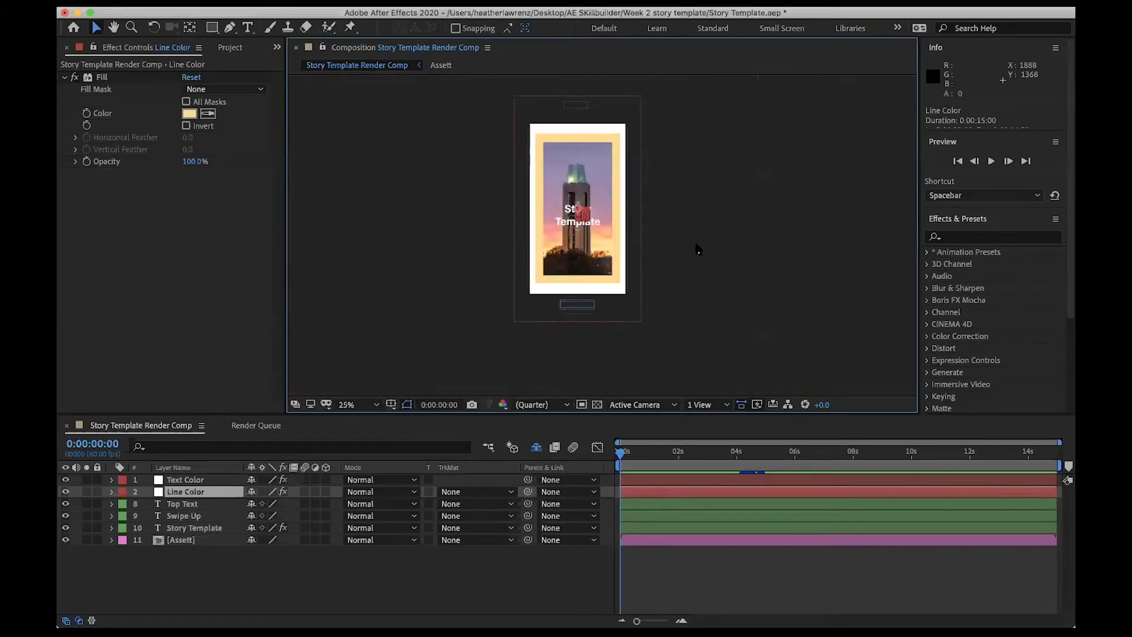
Set the Text Color layer's Fill color to a pink sampled from the sunset sky in the composition.
{"action": "left_click", "coordinate": [160, 480]}
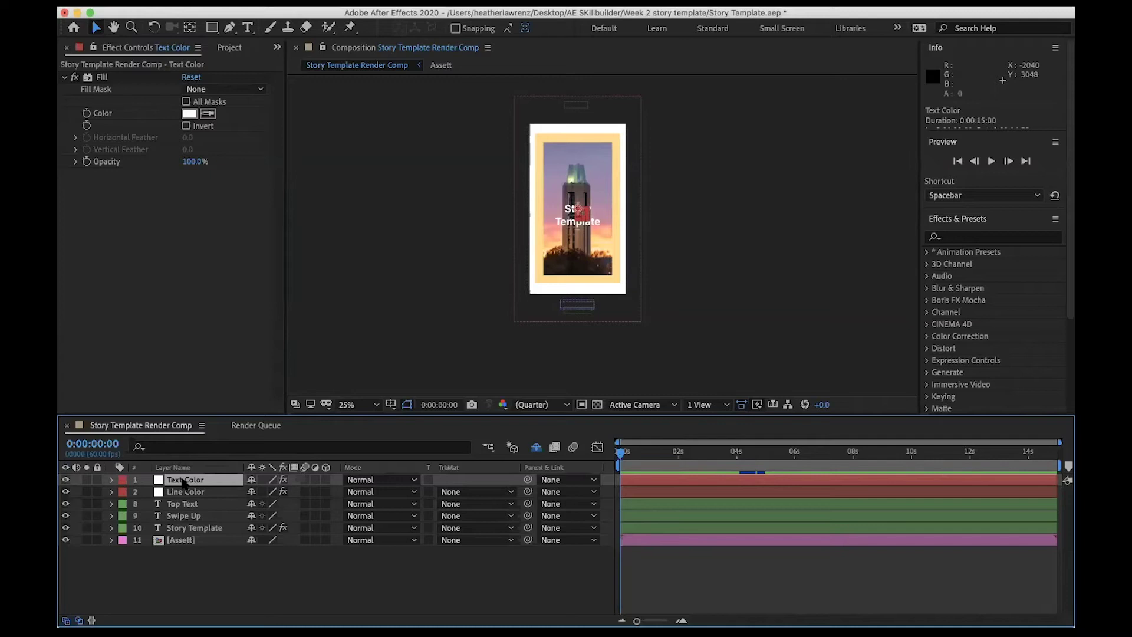
{"action": "left_click", "coordinate": [208, 115]}
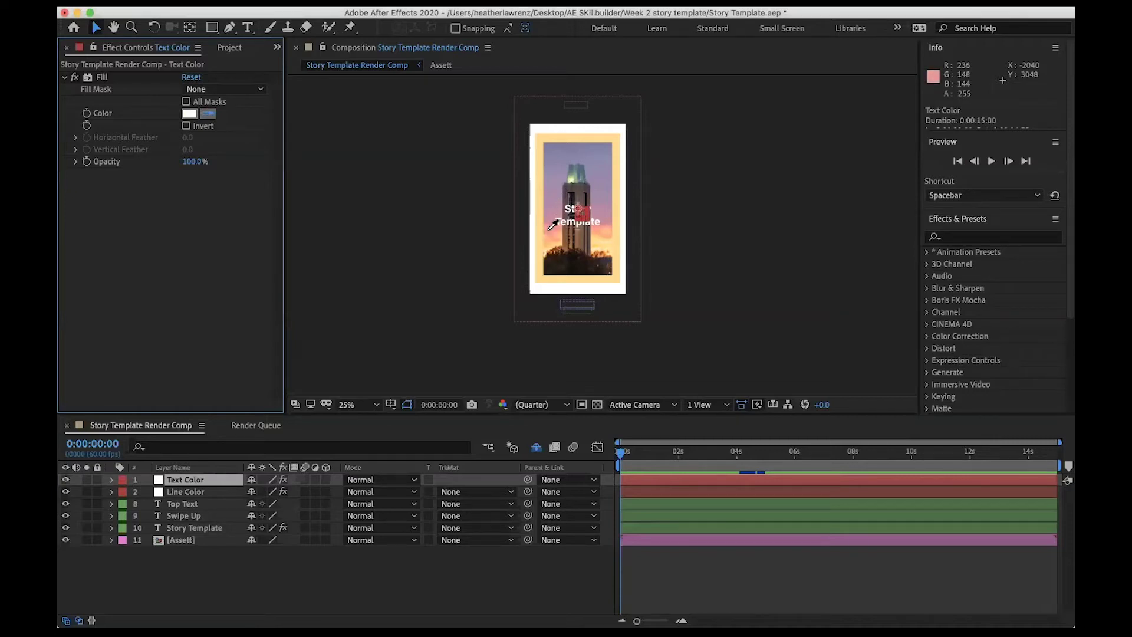
{"action": "left_click", "coordinate": [550, 229]}
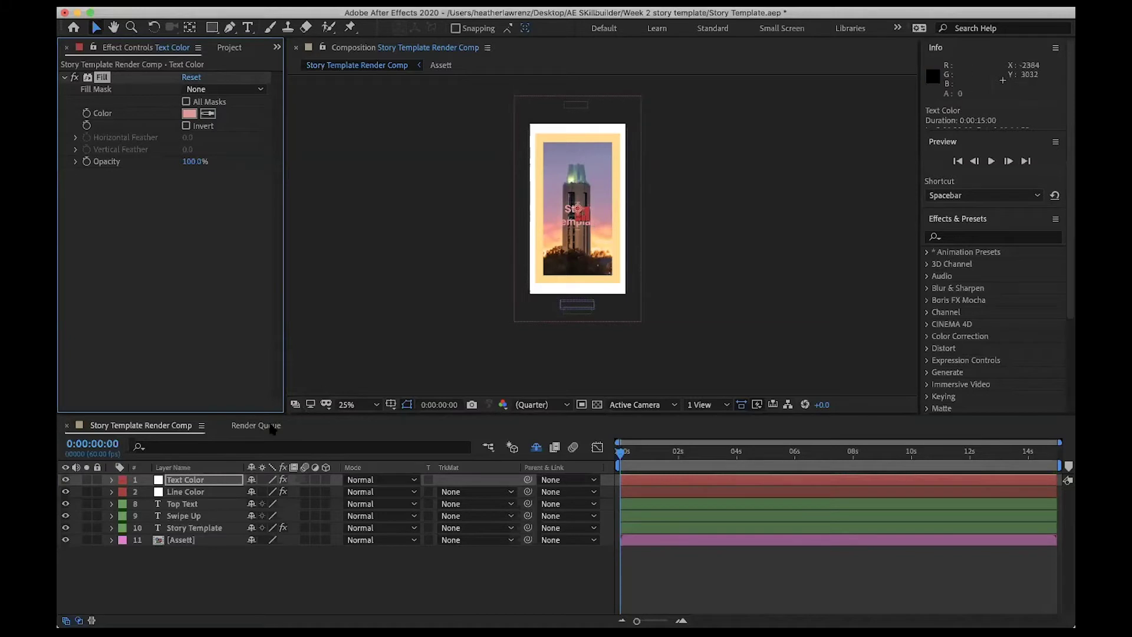
Set the Line Color layer's Fill color to a blue-gray sampled from the tower's roof in the photo.
{"action": "left_click", "coordinate": [160, 492]}
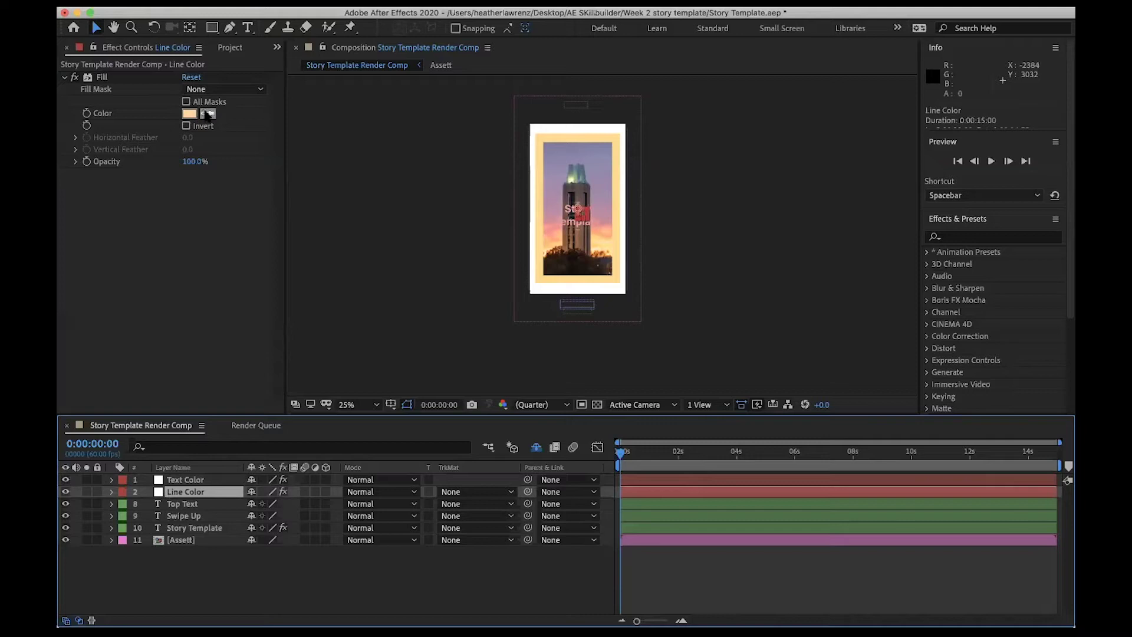
{"action": "left_click", "coordinate": [206, 114]}
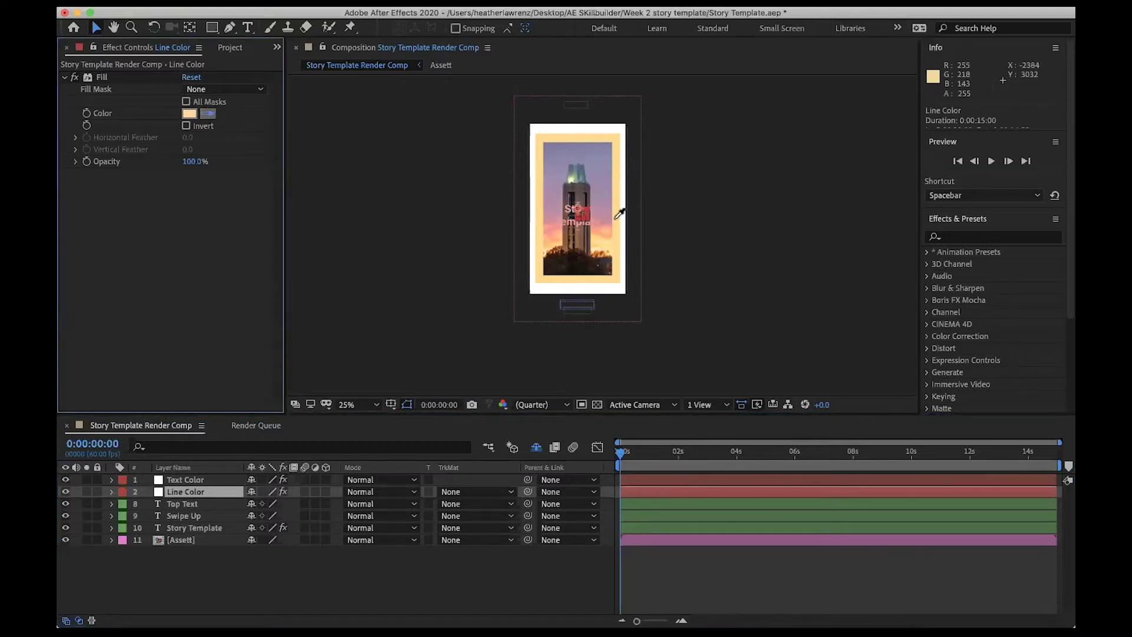
{"action": "left_click", "coordinate": [582, 169]}
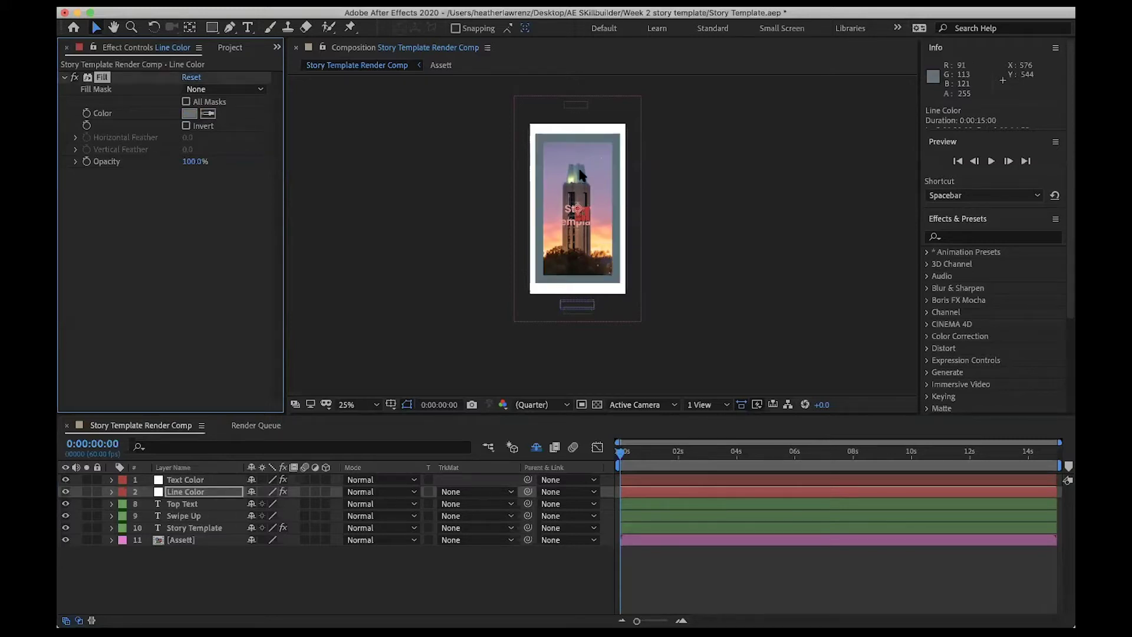
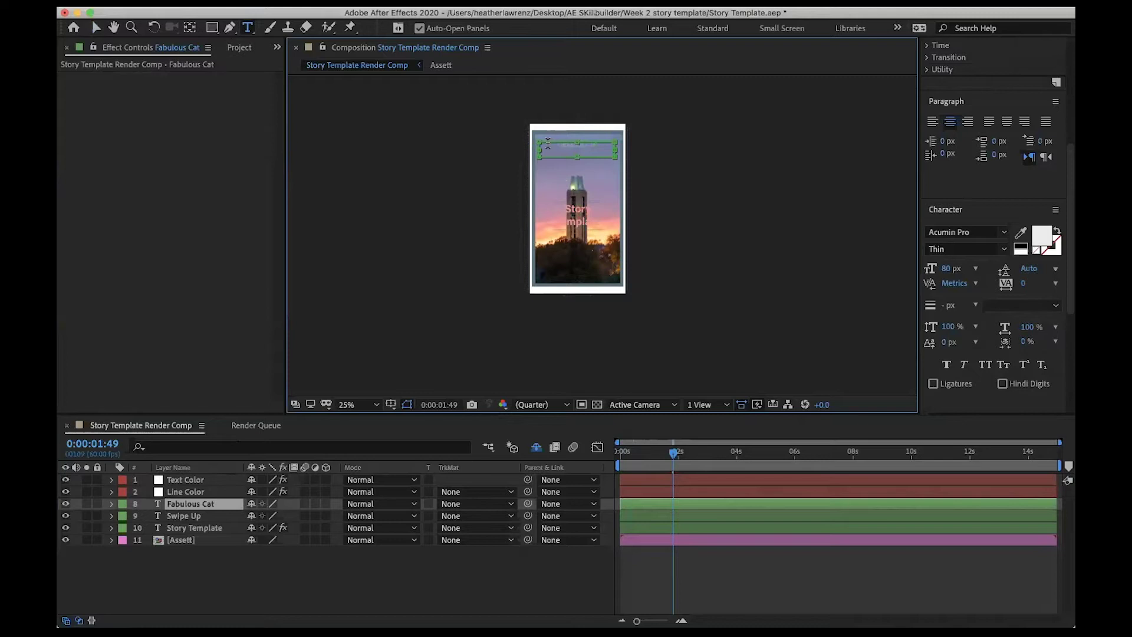
Replace the text of the Story Template layer with "She's chubby".
{"action": "left_click", "coordinate": [184, 528]}
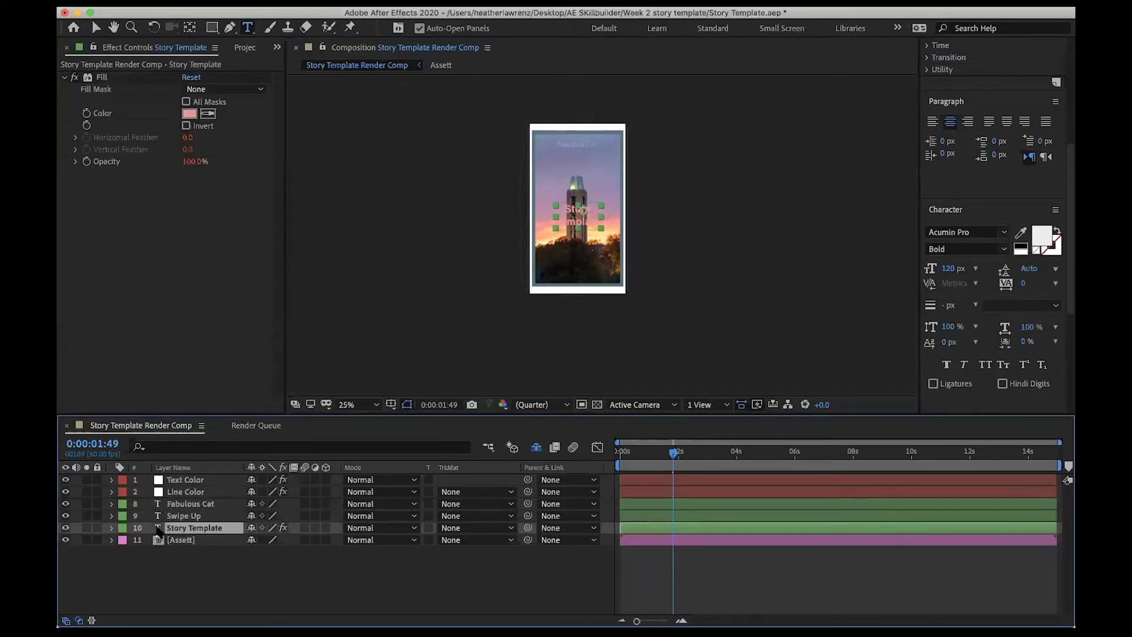
{"action": "double_click", "coordinate": [158, 529]}
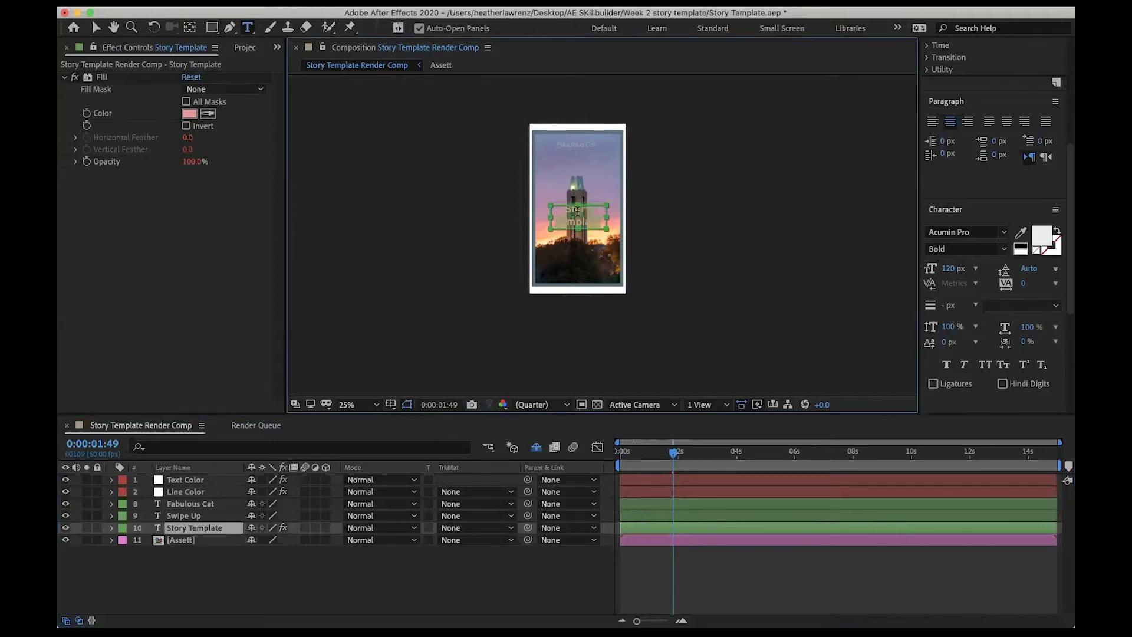
{"action": "type", "text": "S"}
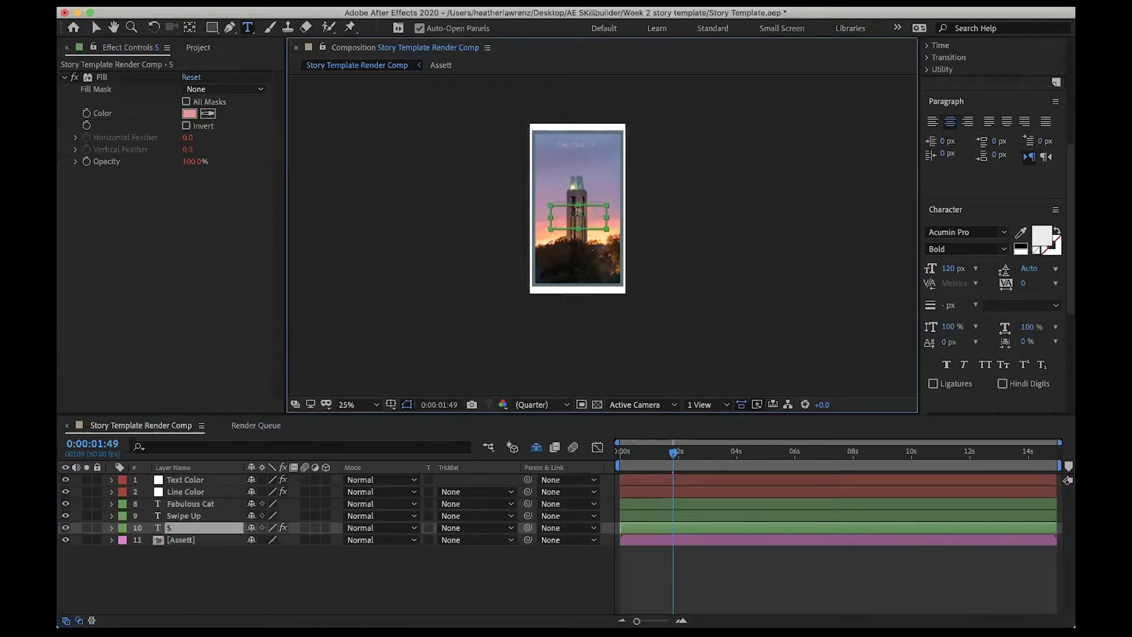
{"action": "type", "text": "he's chubby"}
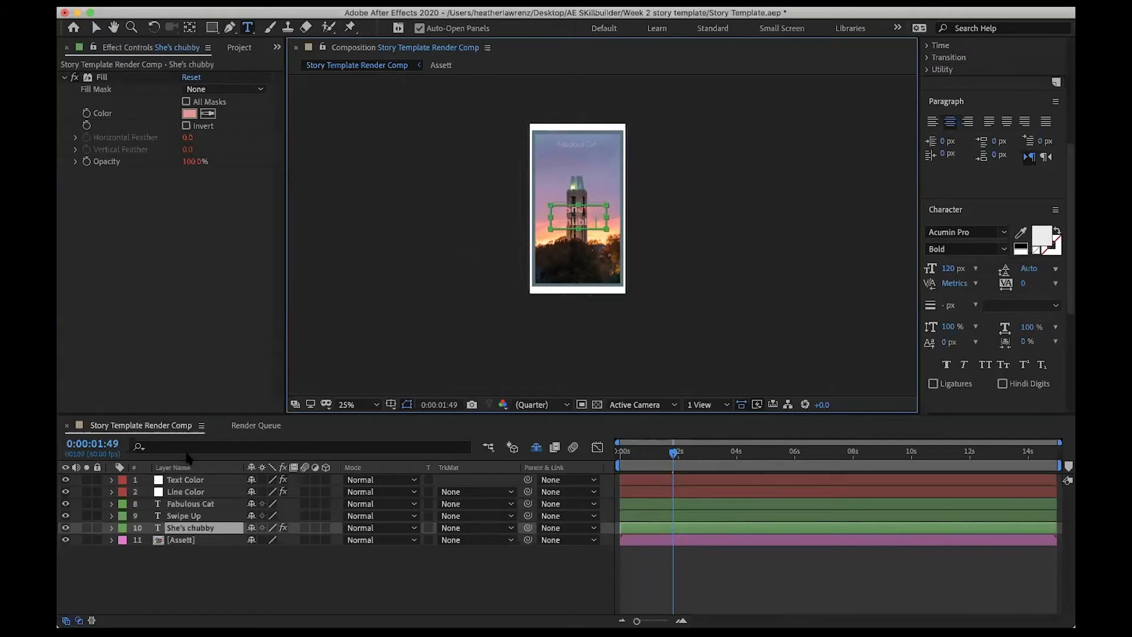
Open the Assett composition and place IMG_3189.JPG from the project's Assetts folder into it as the uppermost layer.
{"action": "left_click", "coordinate": [164, 542]}
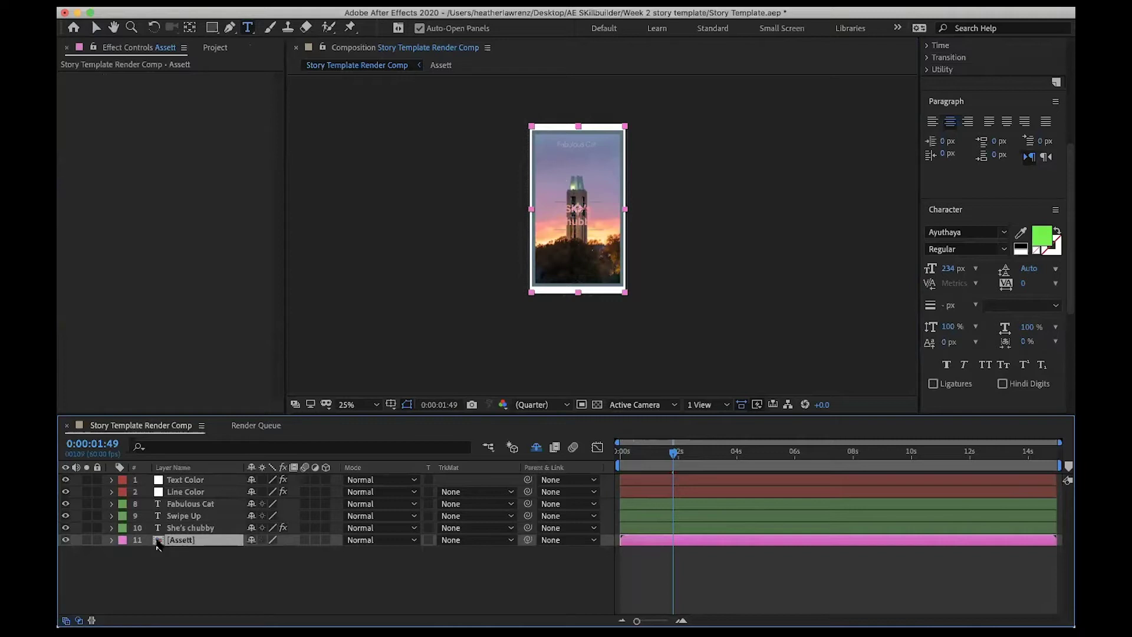
{"action": "double_click", "coordinate": [158, 544]}
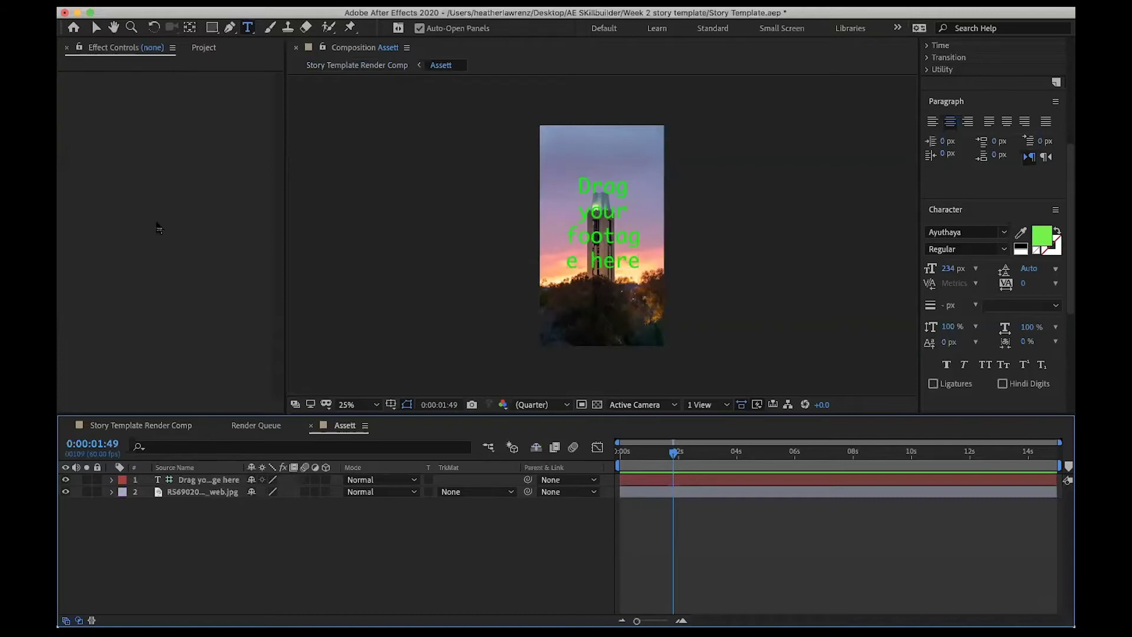
{"action": "left_click", "coordinate": [202, 48]}
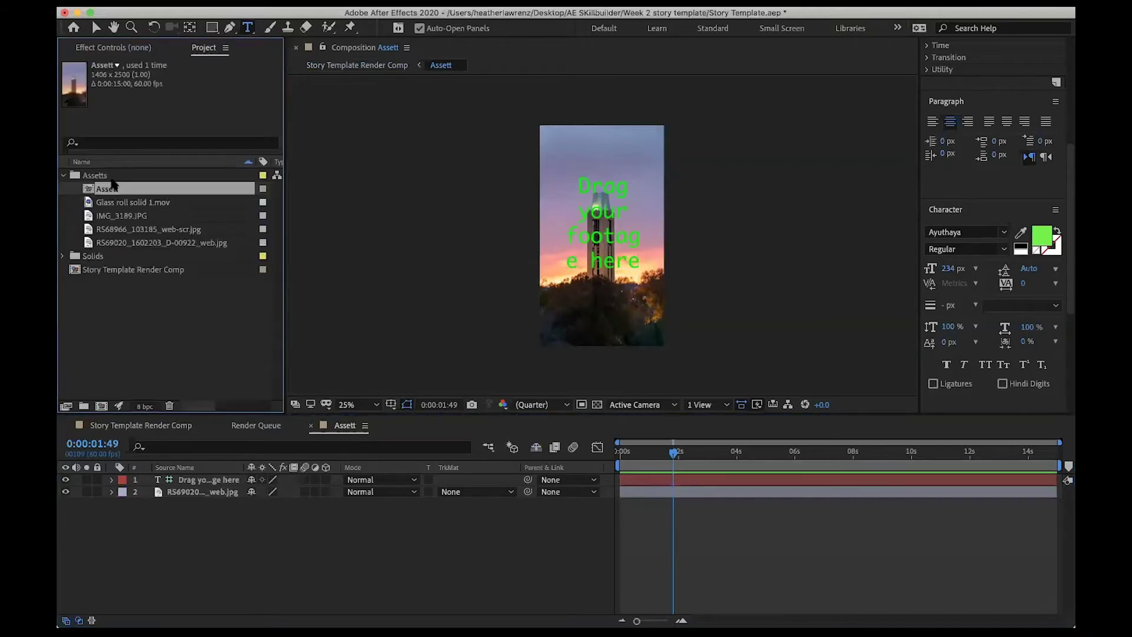
{"action": "left_click", "coordinate": [100, 216]}
{"action": "left_click_drag", "start_coordinate": [101, 216], "coordinate": [595, 236]}
{"action": "left_click", "coordinate": [607, 199]}
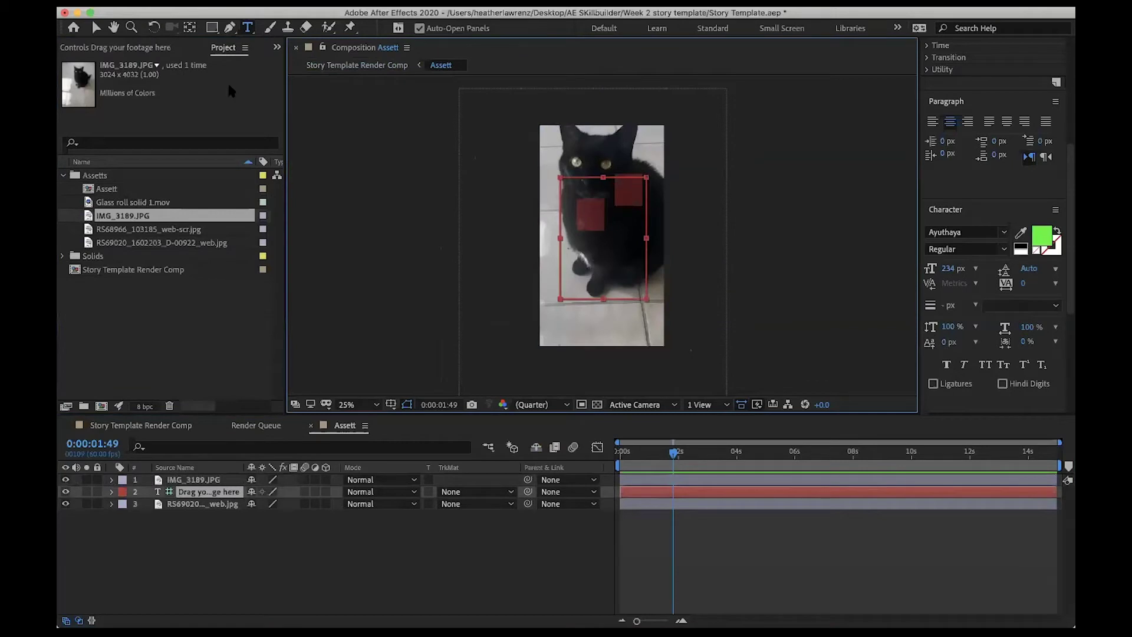
Shift the IMG_3189.JPG layer down and to the left so the whole cat is framed within the Assett composition.
{"action": "left_click", "coordinate": [95, 26]}
{"action": "mouse_move", "coordinate": [606, 236]}
{"action": "left_mouse_down"}
{"action": "mouse_move", "coordinate": [596, 248]}
{"action": "mouse_move", "coordinate": [607, 241]}
{"action": "left_mouse_up"}
{"action": "double_click", "coordinate": [612, 143]}
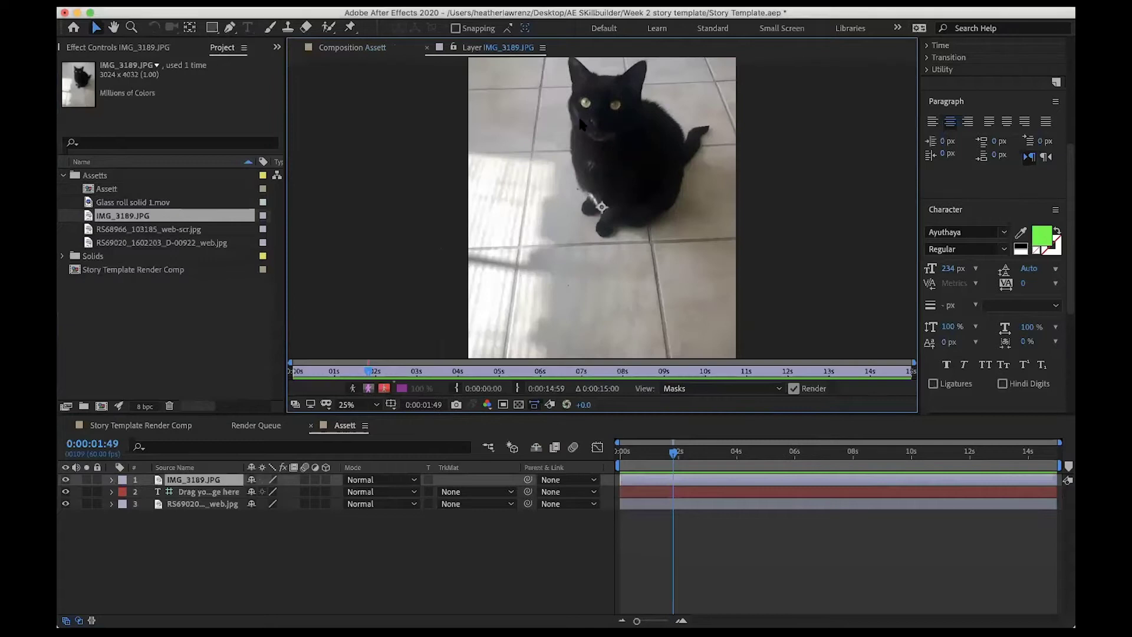
{"action": "left_click", "coordinate": [427, 48]}
{"action": "key", "text": "shift+Down"}
{"action": "key", "text": "shift+Down"}
{"action": "key", "text": "shift+Down"}
{"action": "key", "text": "shift+Down"}
{"action": "key", "text": "shift+Down"}
{"action": "key", "text": "shift+Down"}
{"action": "key", "text": "shift+Down"}
{"action": "key", "text": "shift+Down"}
{"action": "key", "text": "shift+Down"}
{"action": "key", "text": "shift+Down"}
{"action": "key", "text": "shift+Down"}
{"action": "key", "text": "shift+Down"}
{"action": "key", "text": "shift+Down"}
{"action": "key", "text": "shift+Down"}
{"action": "key", "text": "shift+Down"}
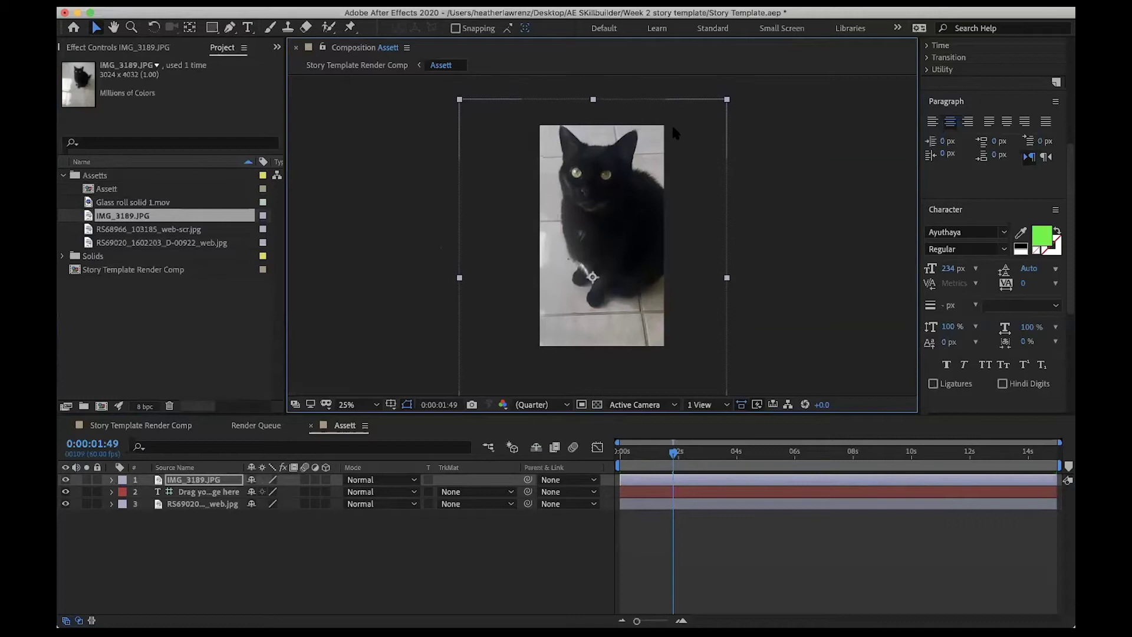
{"action": "key", "text": "shift+Left"}
{"action": "key", "text": "shift+Left"}
{"action": "key", "text": "shift+Left"}
{"action": "key", "text": "shift+Left"}
{"action": "key", "text": "shift+Left"}
{"action": "key", "text": "shift+Left"}
{"action": "key", "text": "shift+Left"}
{"action": "key", "text": "shift+Left"}
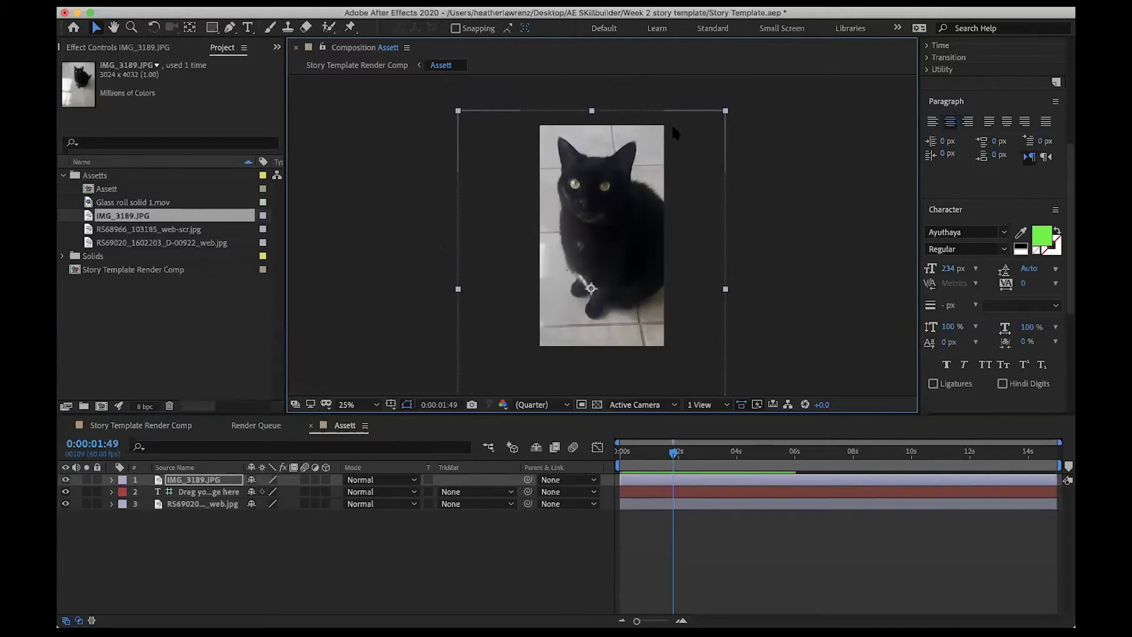
{"action": "key", "text": "shift+Left"}
{"action": "key", "text": "shift+Left"}
{"action": "key", "text": "shift+Left"}
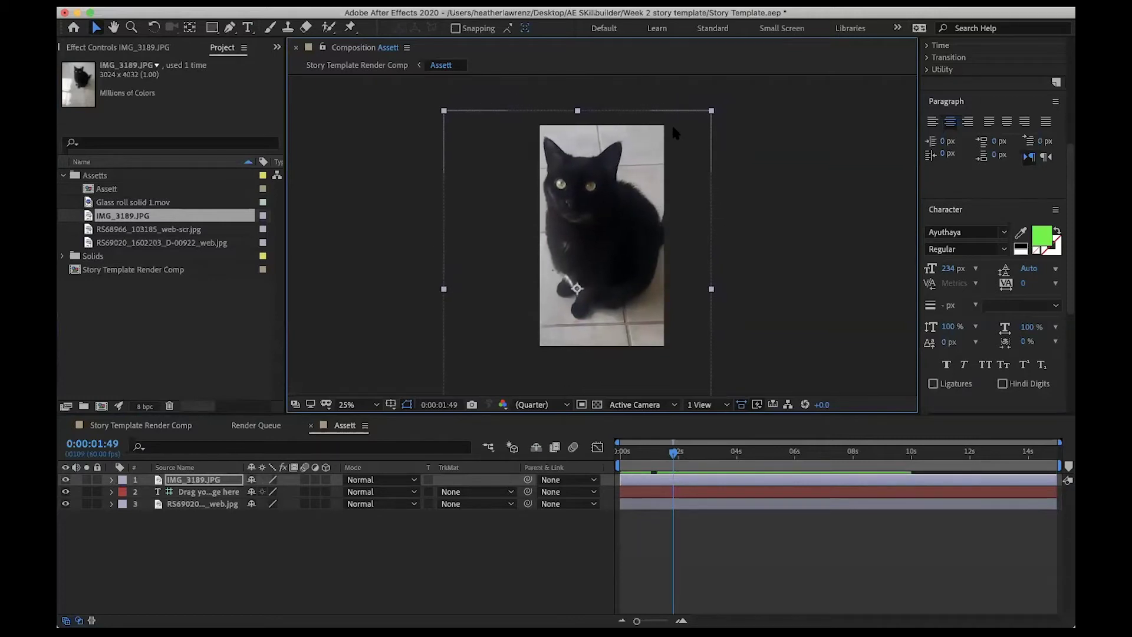
Close the Assett composition and preview the Story Template Render Comp animation from 0:00:00:00.
{"action": "left_click", "coordinate": [311, 426]}
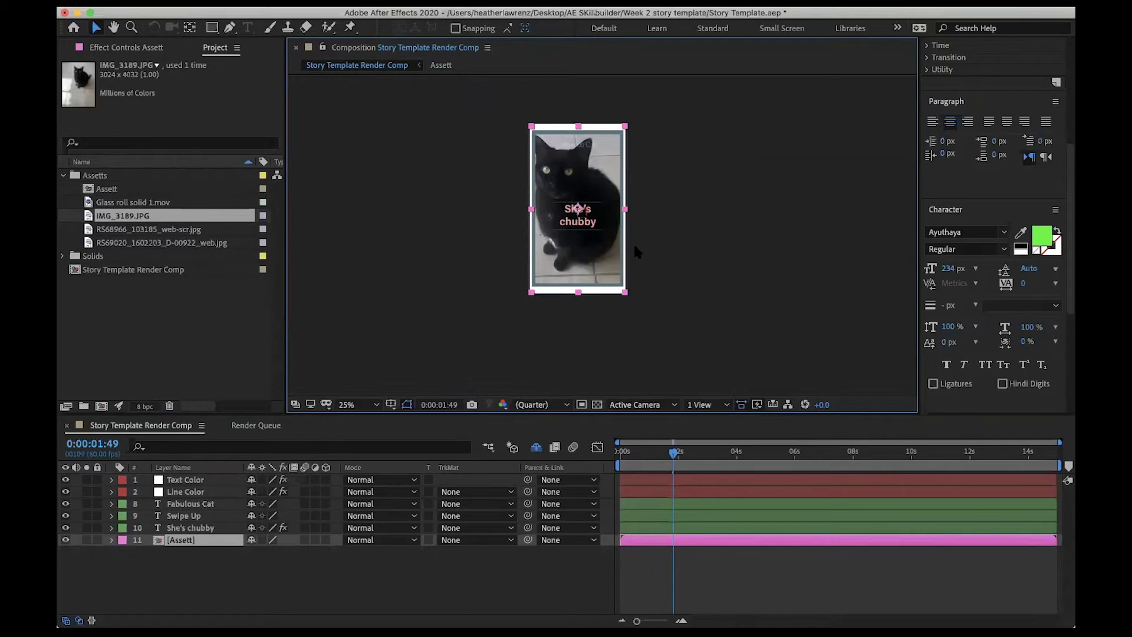
{"action": "left_click_drag", "start_coordinate": [672, 457], "coordinate": [578, 474]}
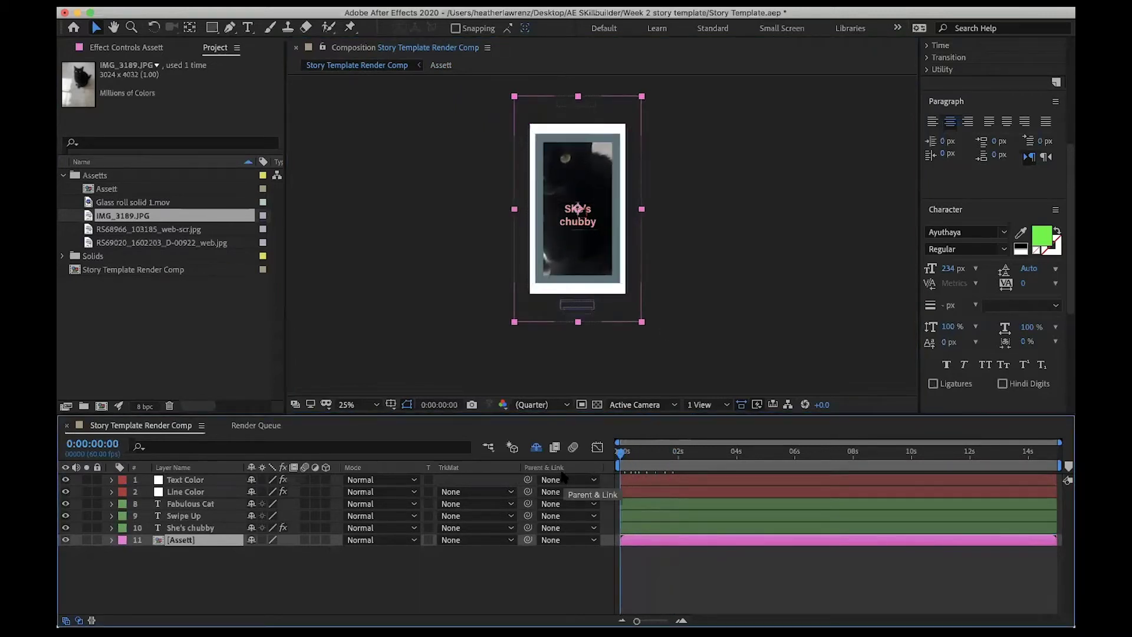
{"action": "key", "text": "space"}
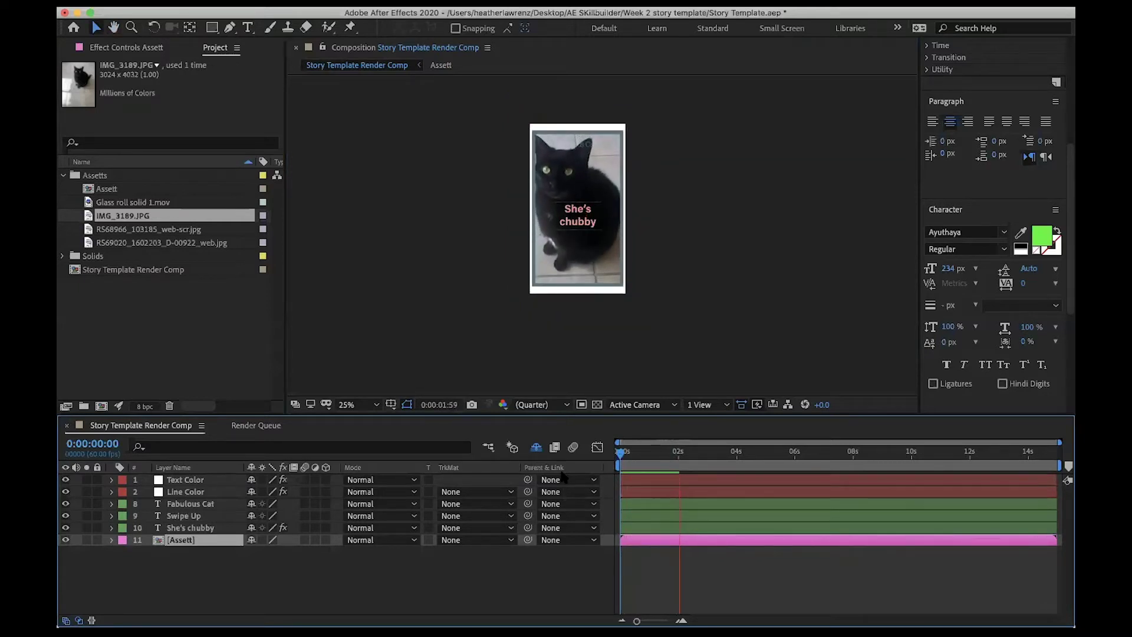
{"action": "key", "text": "space"}
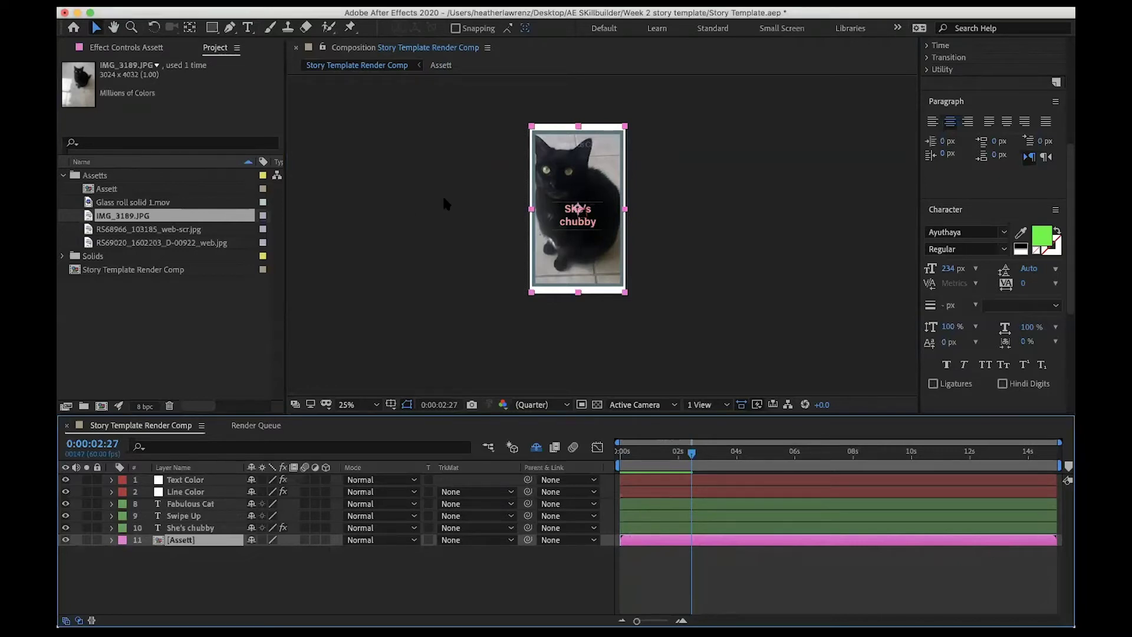
Close the current Story Template project without saving its changes.
{"action": "left_click", "coordinate": [180, 3]}
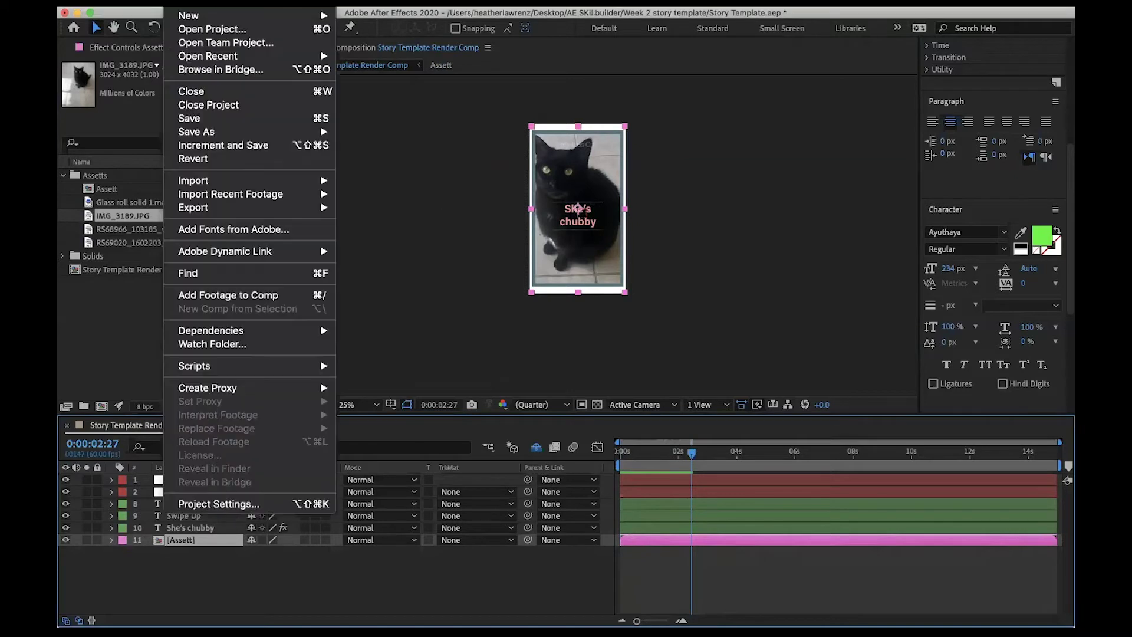
{"action": "left_click", "coordinate": [211, 106]}
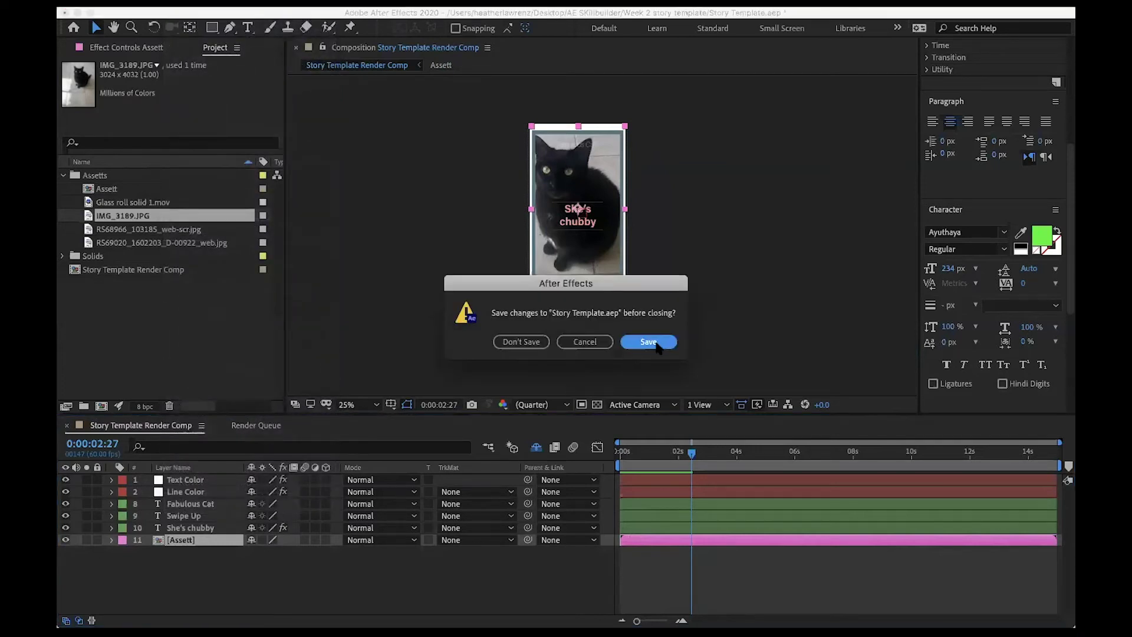
{"action": "left_click", "coordinate": [520, 342]}
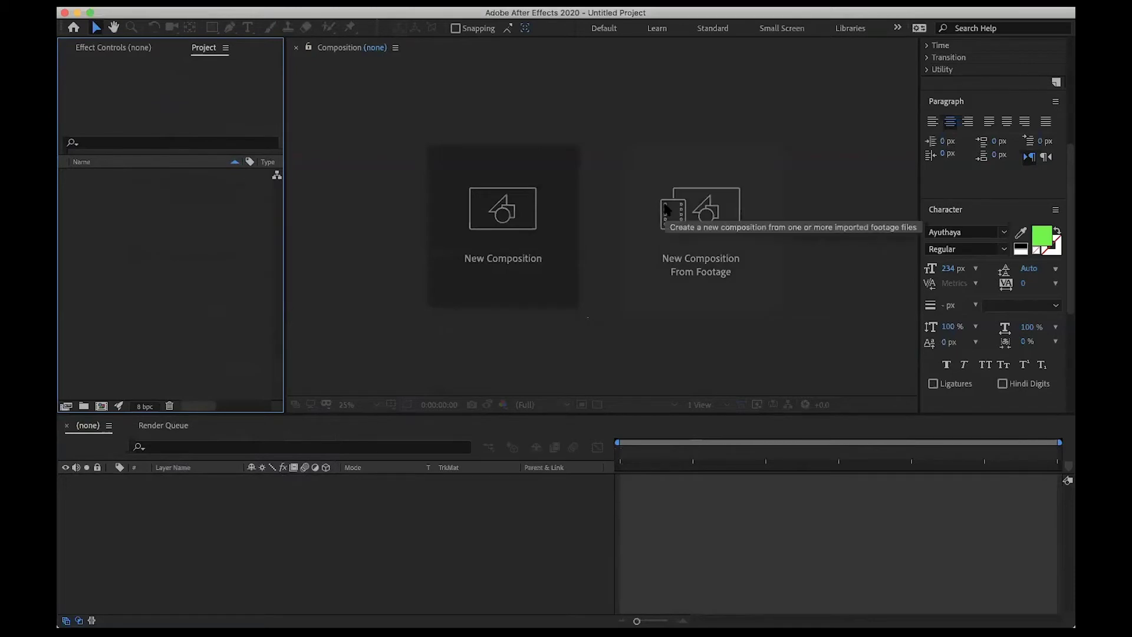
Start a new composition and name it "Instagram Story Template".
{"action": "left_click", "coordinate": [502, 227]}
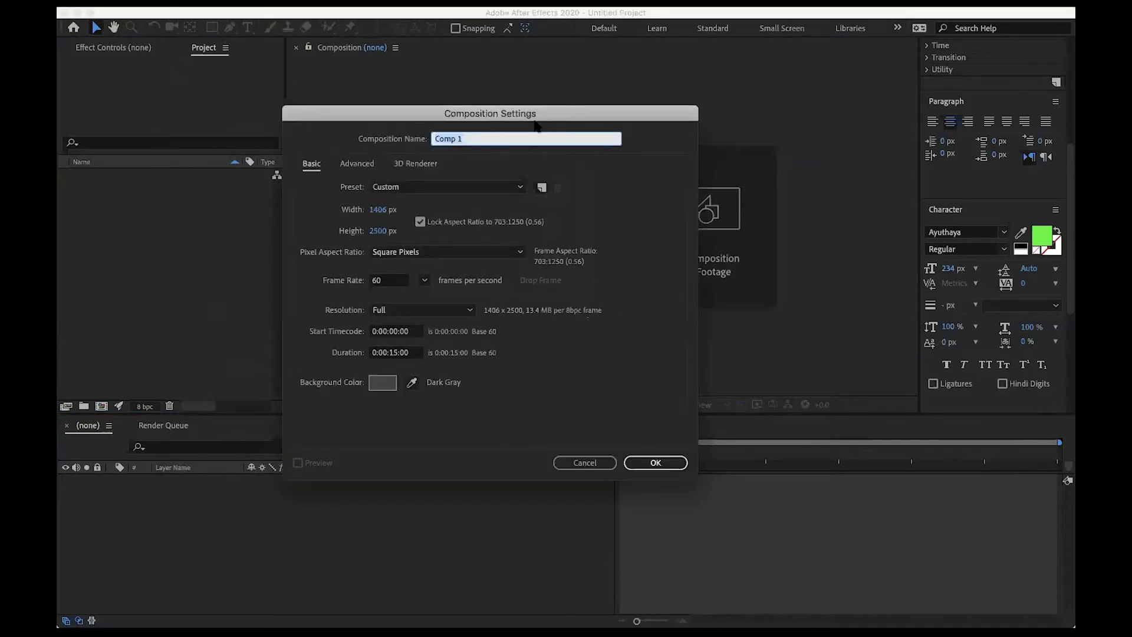
{"action": "left_click_drag", "start_coordinate": [588, 109], "coordinate": [636, 76]}
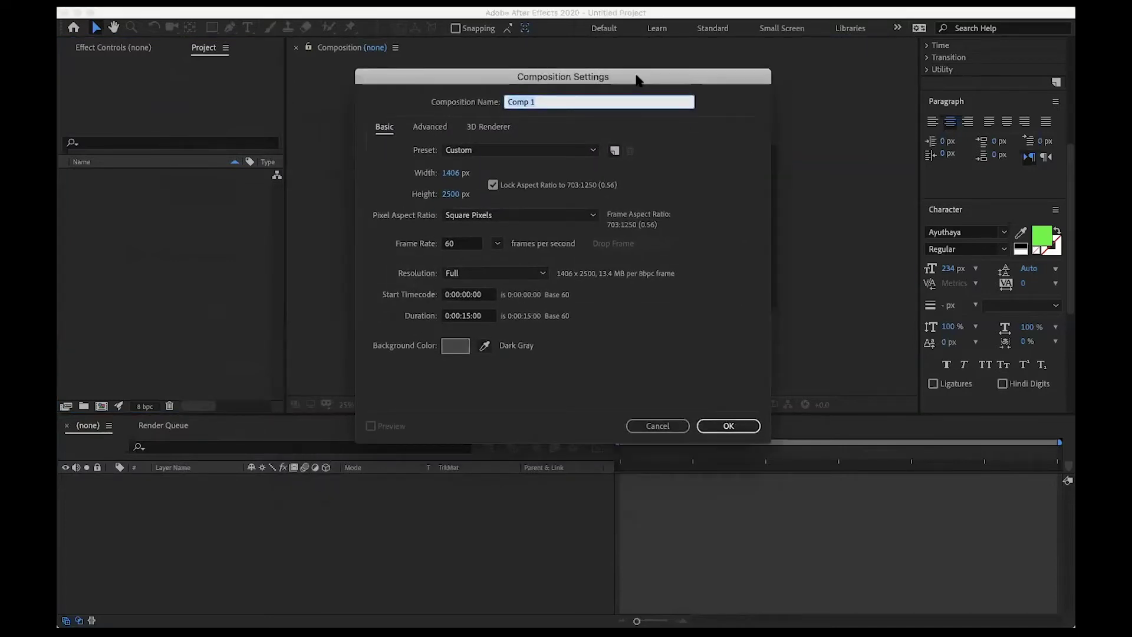
{"action": "type", "text": "Inst"}
{"action": "left_click_drag", "start_coordinate": [676, 69], "coordinate": [674, 145]}
{"action": "type", "text": "agram "}
{"action": "type", "text": "Story"}
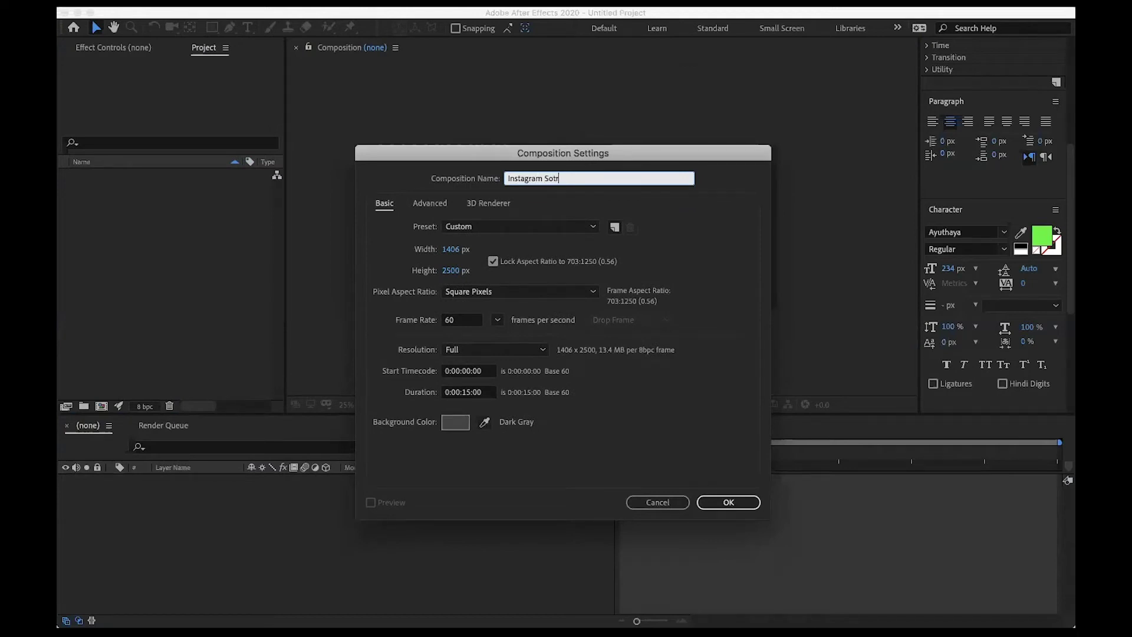
{"action": "type", "text": " Template"}
Unlock the composition's aspect ratio and set its dimensions to 1080 px wide by 1920 px high.
{"action": "left_click", "coordinate": [492, 261]}
{"action": "left_click", "coordinate": [493, 261]}
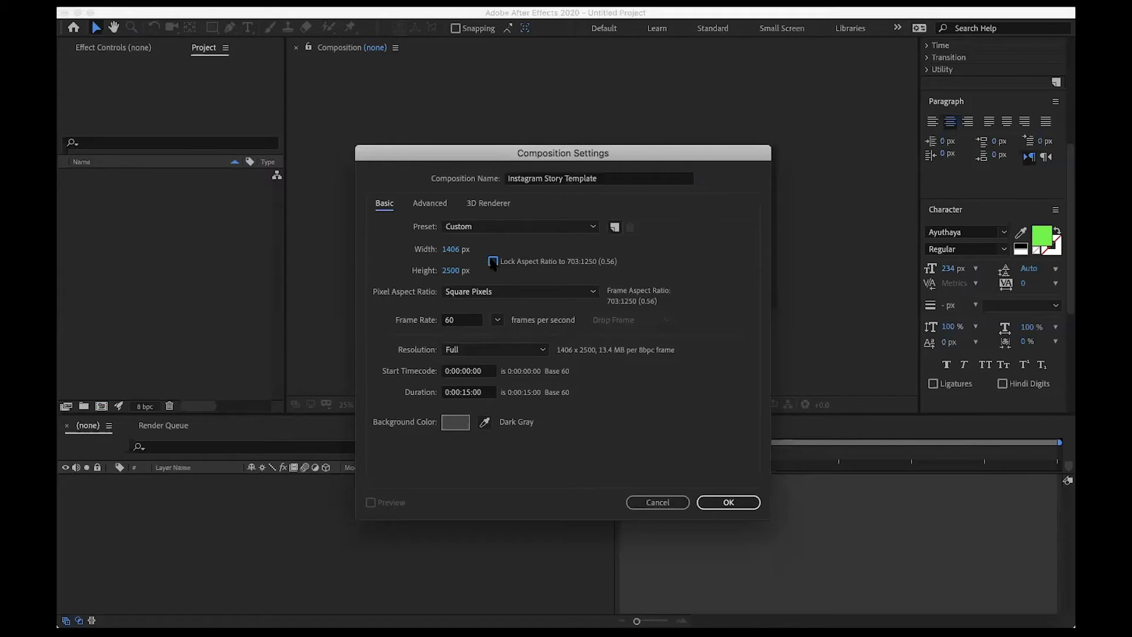
{"action": "left_click", "coordinate": [453, 251]}
{"action": "type", "text": "1"}
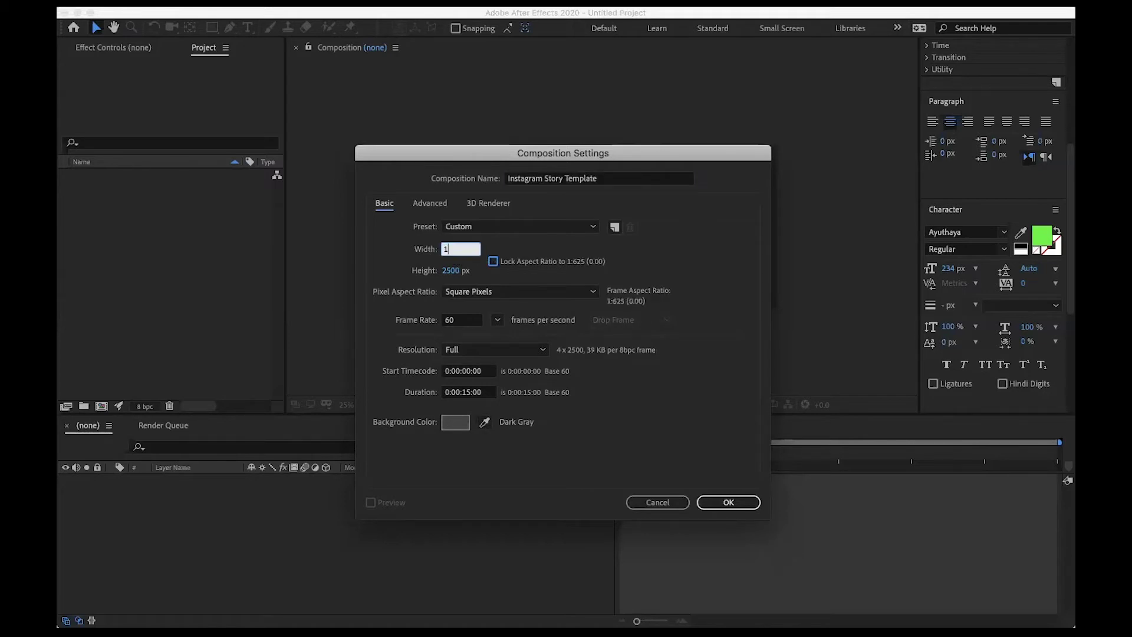
{"action": "type", "text": "080"}
{"action": "left_click", "coordinate": [447, 270]}
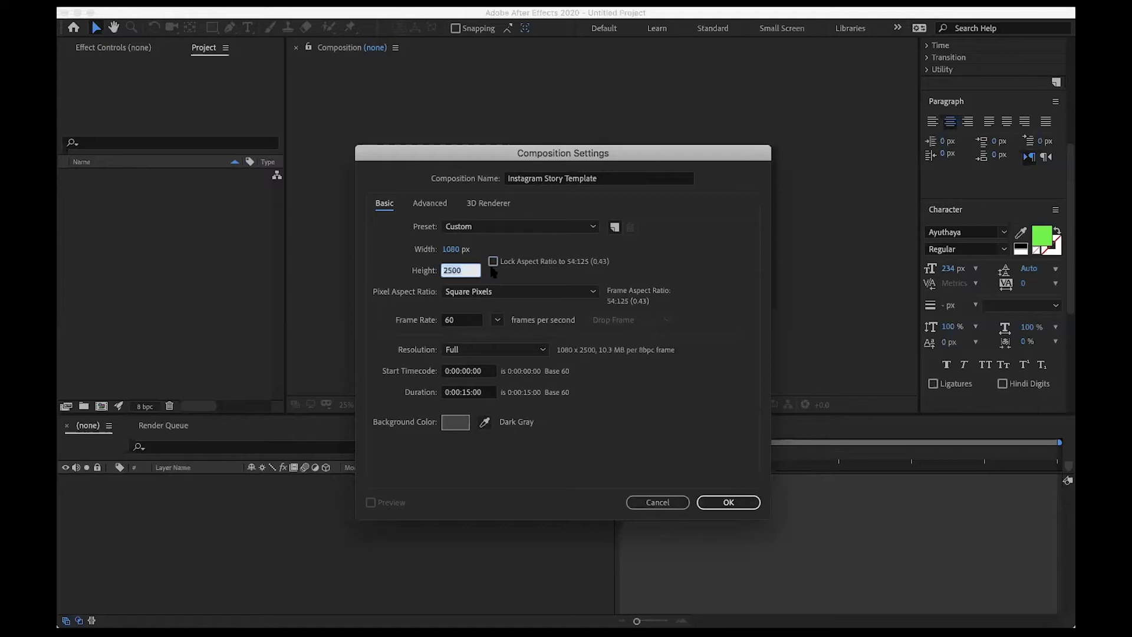
{"action": "type", "text": "1920"}
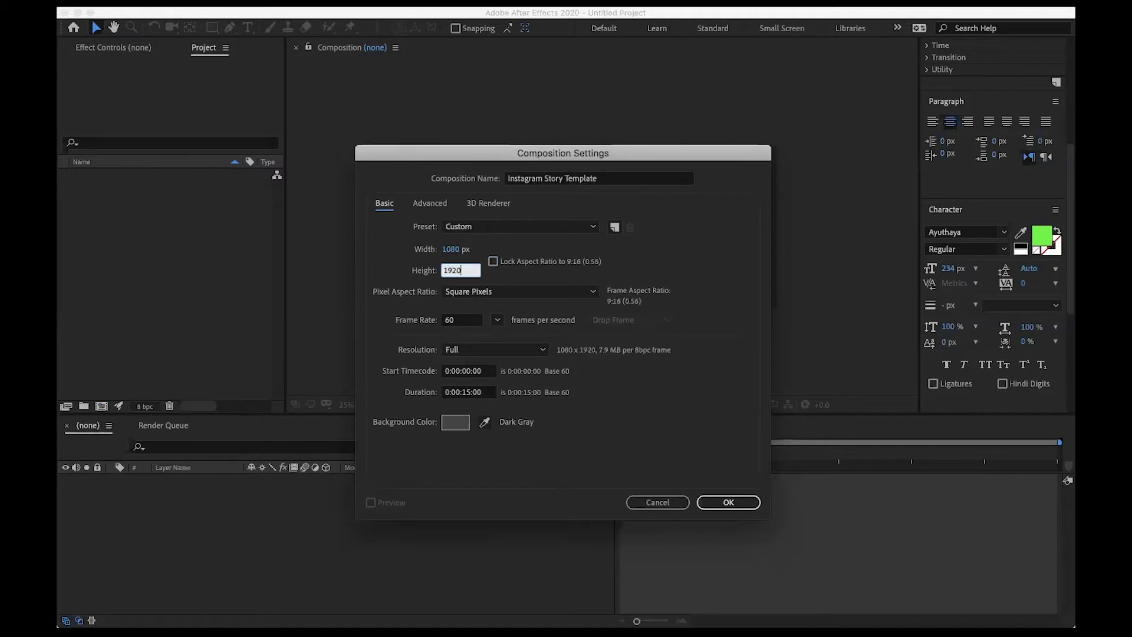
Create the composition with a frame rate of 60 fps and a duration of 0:00:15:00.
{"action": "left_click", "coordinate": [466, 321]}
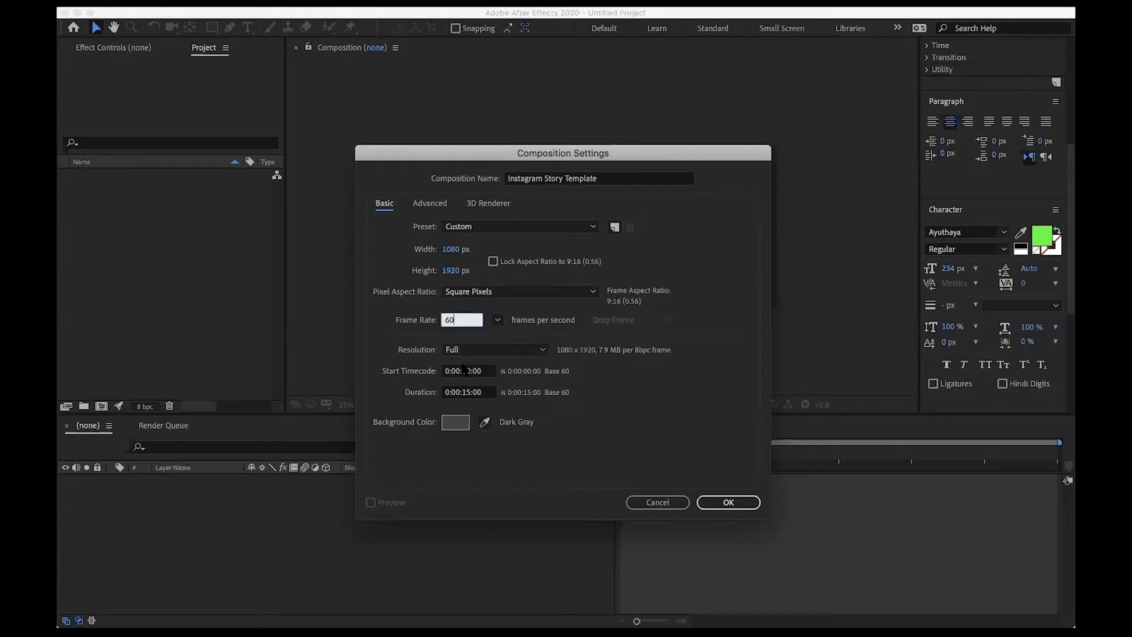
{"action": "left_click", "coordinate": [470, 393]}
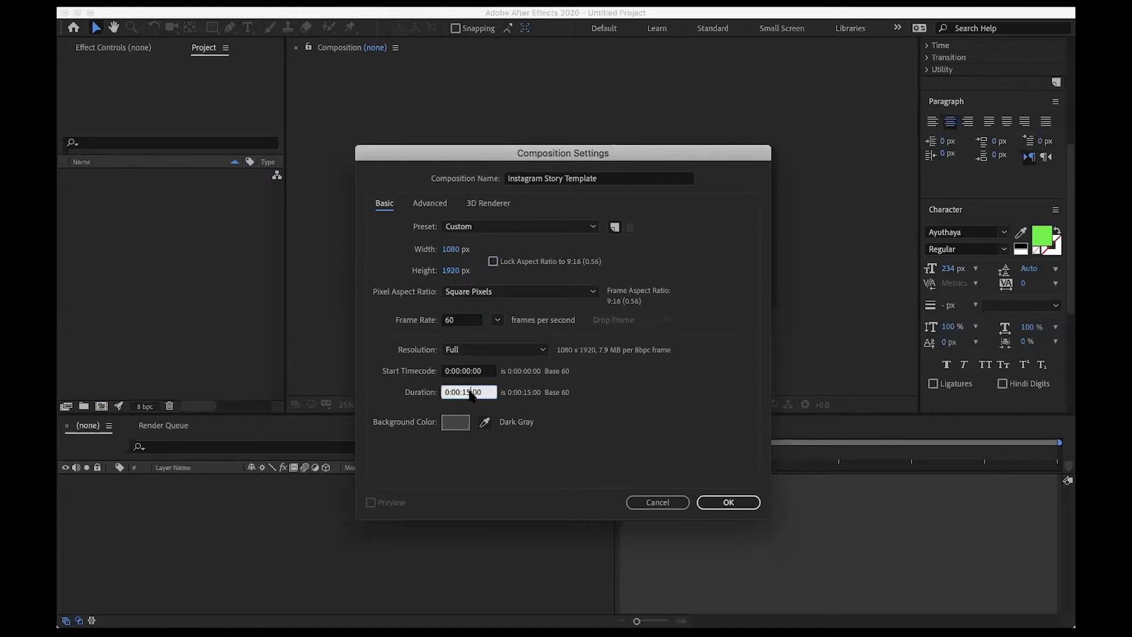
{"action": "key", "text": "BackSpace"}
{"action": "type", "text": "0"}
{"action": "key", "text": "BackSpace"}
{"action": "type", "text": "5"}
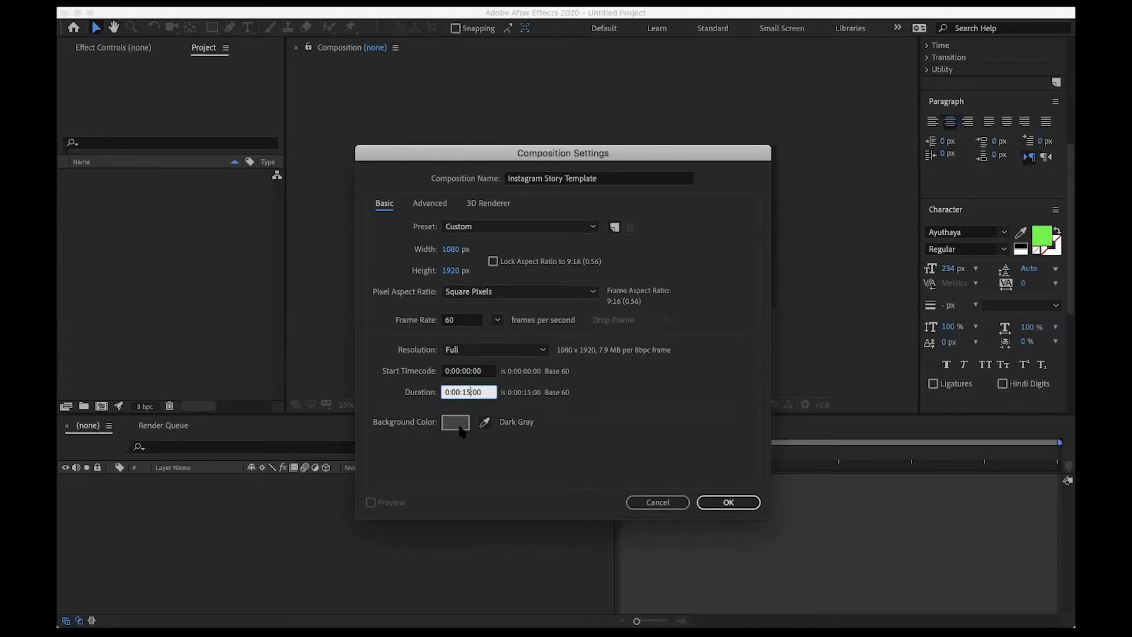
{"action": "left_click", "coordinate": [720, 503]}
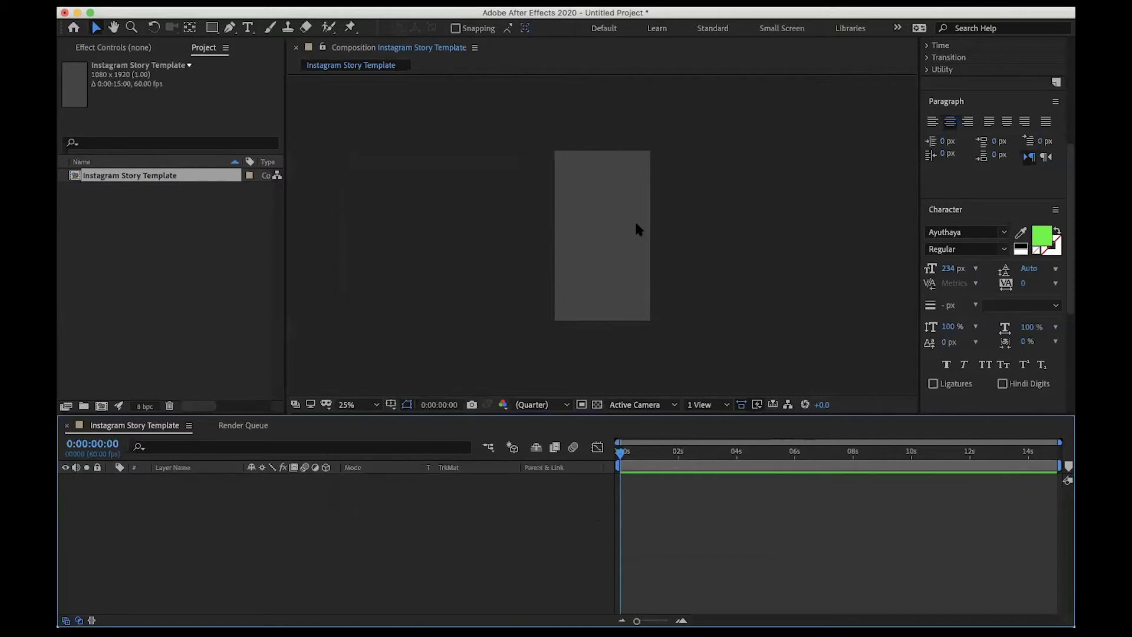
Draw a rectangle shape of about 1070 by 1909 px covering the composition frame.
{"action": "left_click", "coordinate": [215, 30]}
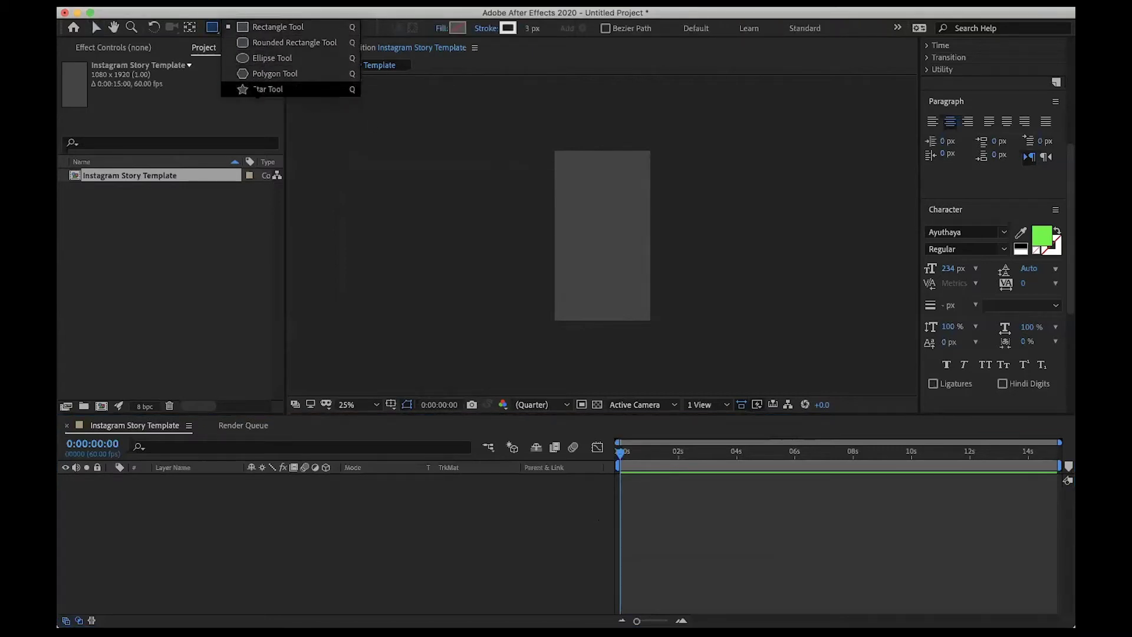
{"action": "left_click", "coordinate": [260, 28]}
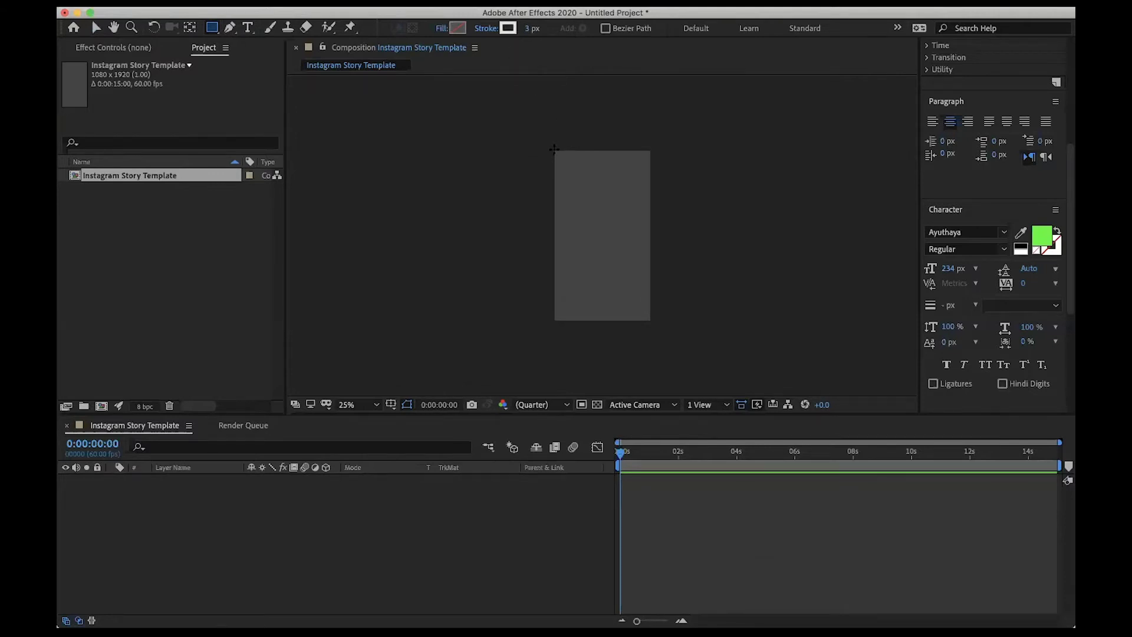
{"action": "left_click_drag", "start_coordinate": [555, 149], "coordinate": [648, 319]}
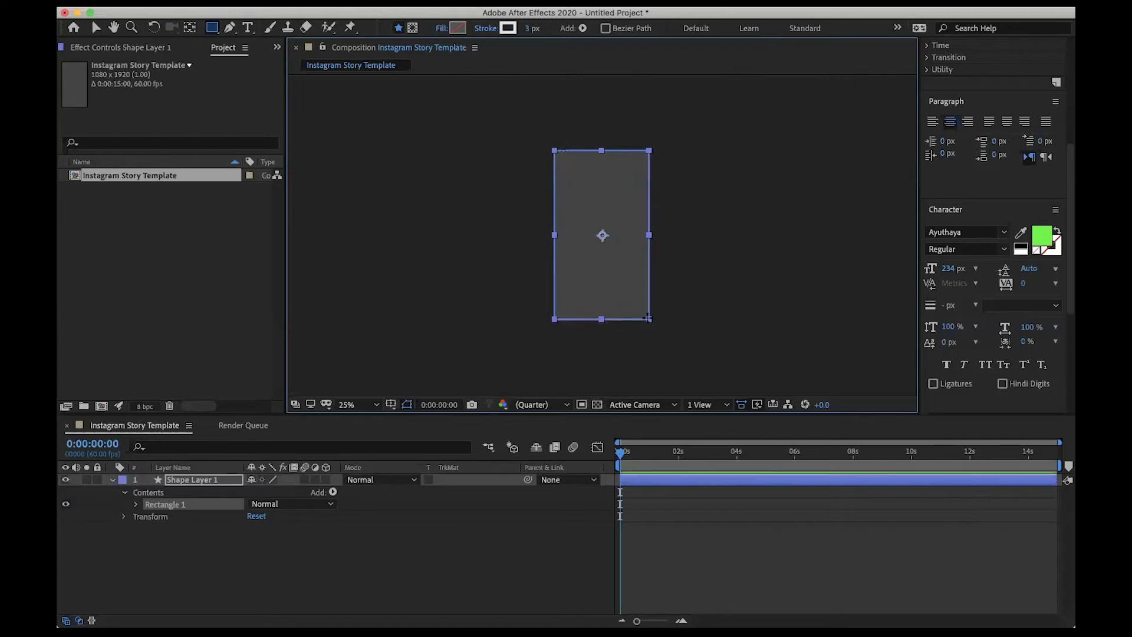
Set the rectangle path's width to 1080 and then its height to 1920 with the proportions linked.
{"action": "left_click", "coordinate": [135, 506]}
{"action": "left_click", "coordinate": [136, 505]}
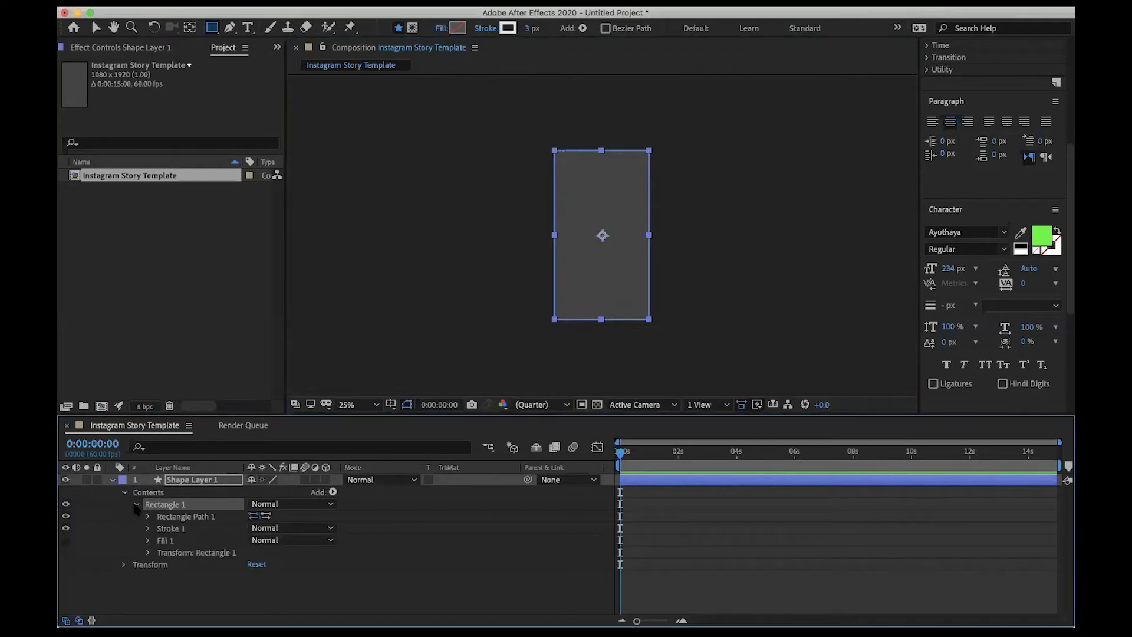
{"action": "left_click", "coordinate": [149, 517]}
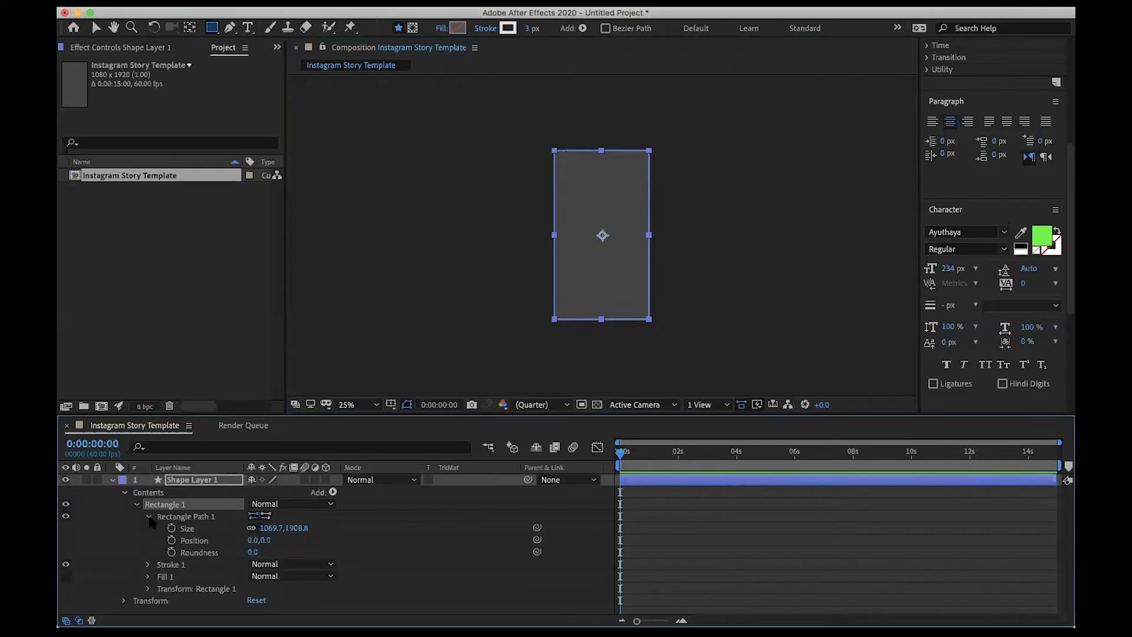
{"action": "left_click", "coordinate": [272, 530]}
{"action": "type", "text": "1080"}
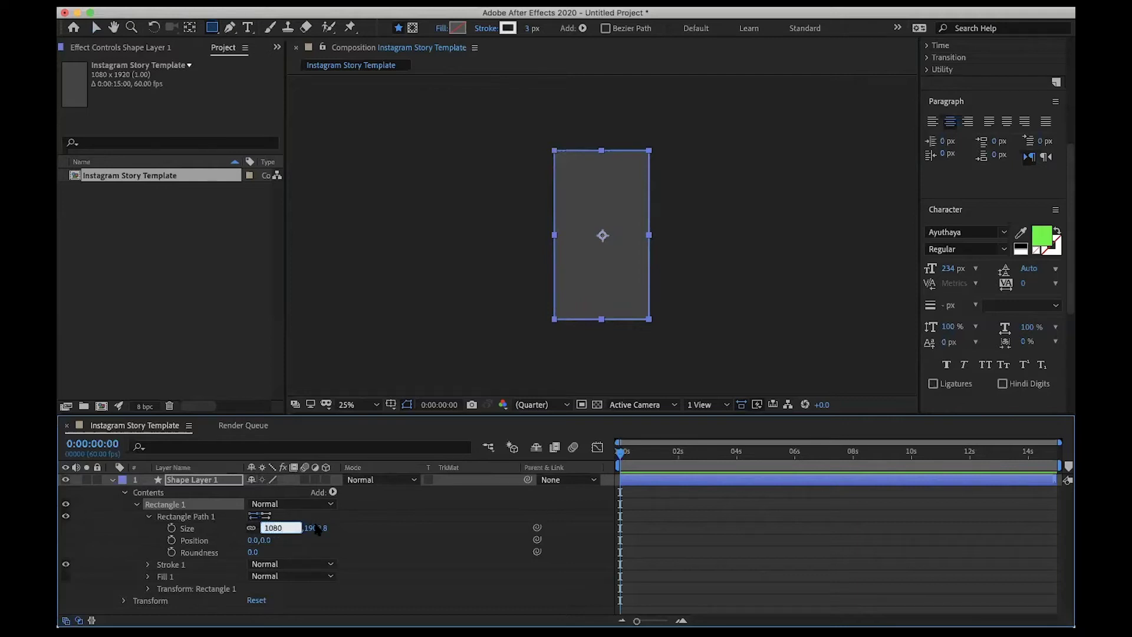
{"action": "key", "text": "Return"}
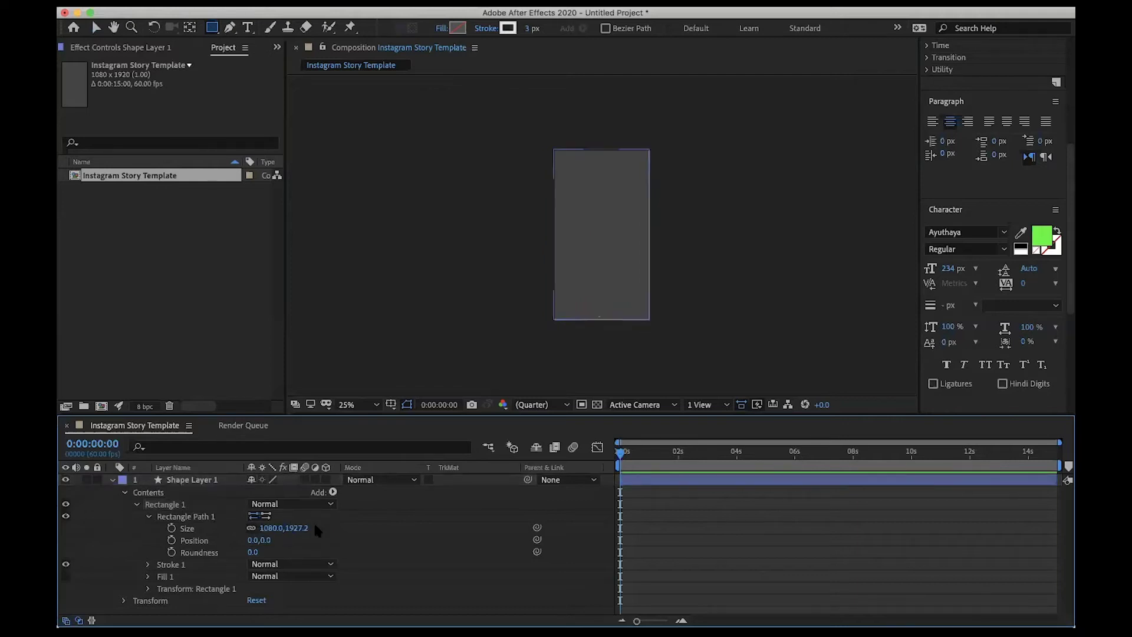
{"action": "left_click", "coordinate": [299, 528]}
{"action": "type", "text": "1920"}
{"action": "key", "text": "Return"}
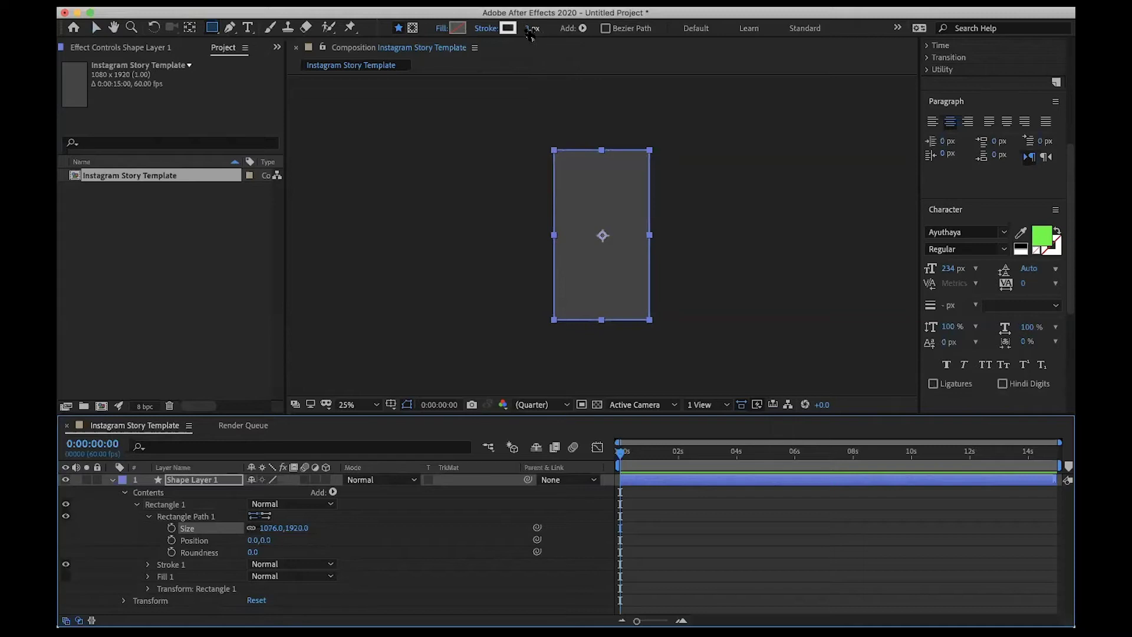
Set the rectangle's stroke width to 80 px and collapse the shape layer's properties.
{"action": "mouse_move", "coordinate": [531, 33]}
{"action": "left_mouse_down"}
{"action": "mouse_move", "coordinate": [641, 37]}
{"action": "mouse_move", "coordinate": [588, 37]}
{"action": "left_mouse_up"}
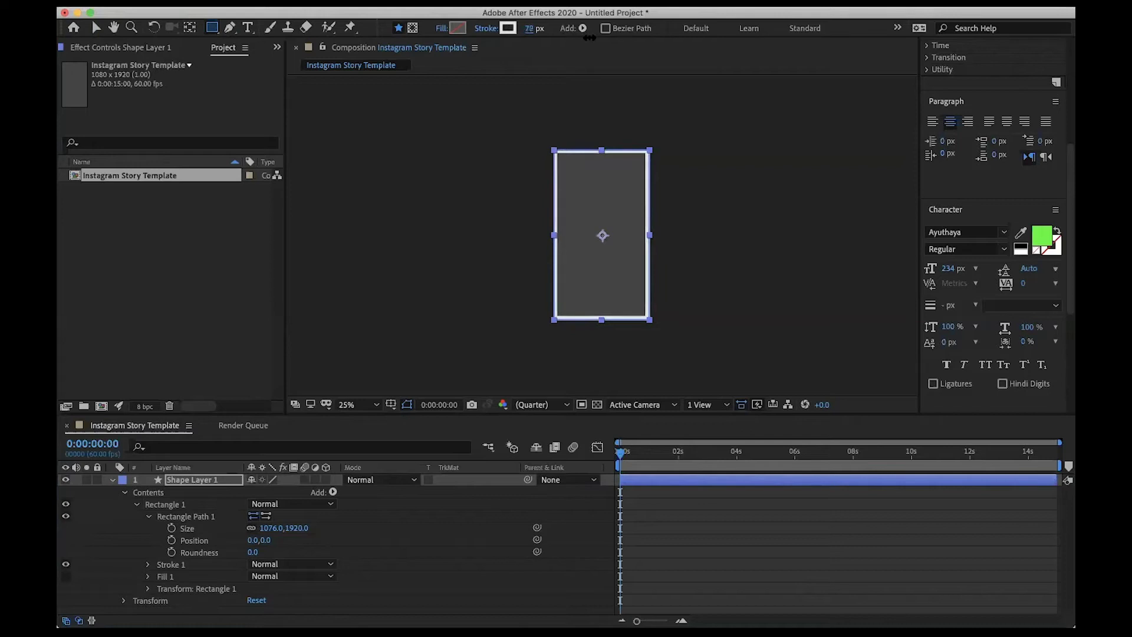
{"action": "left_click", "coordinate": [525, 28]}
{"action": "type", "text": "80"}
{"action": "key", "text": "Return"}
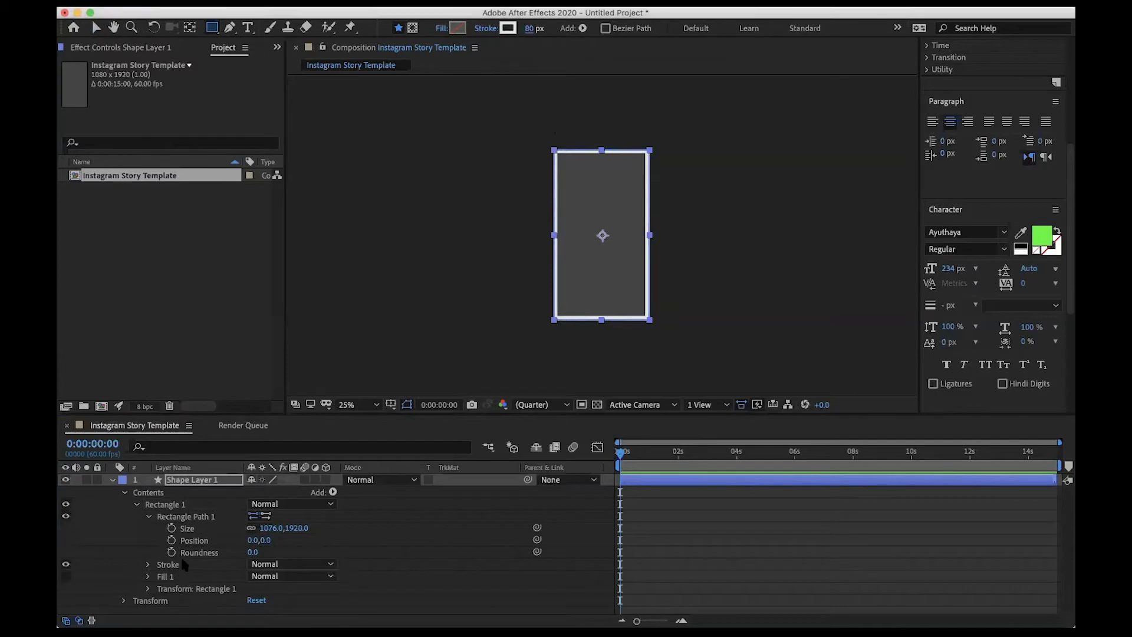
{"action": "left_click", "coordinate": [125, 492]}
{"action": "left_click", "coordinate": [112, 480]}
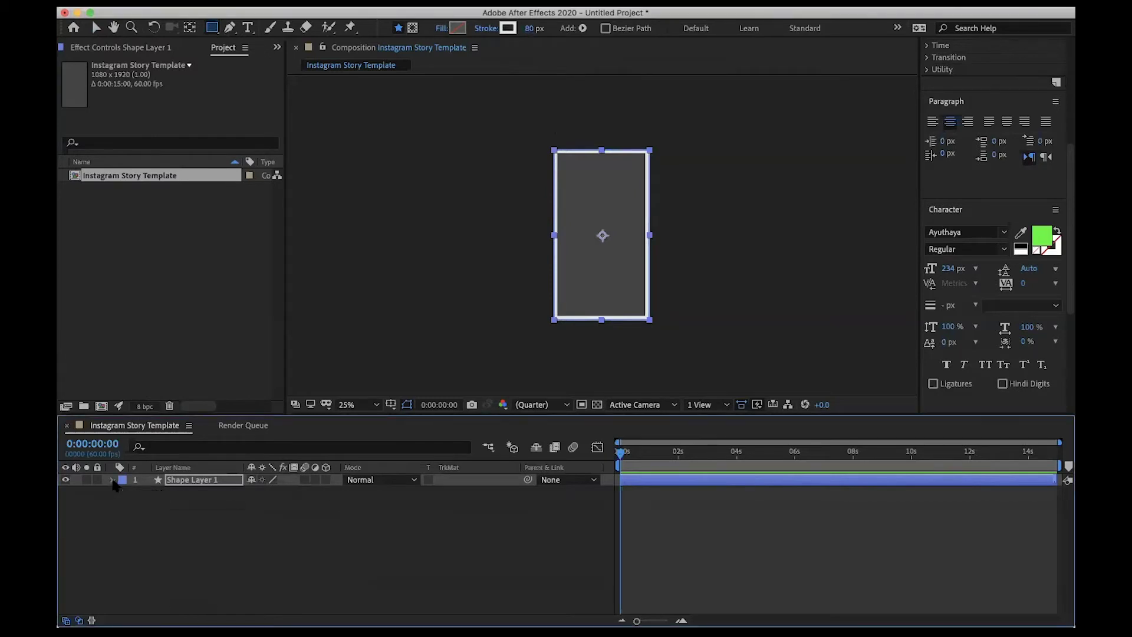
Duplicate the Shape Layer 1 layer.
{"action": "left_click", "coordinate": [170, 484]}
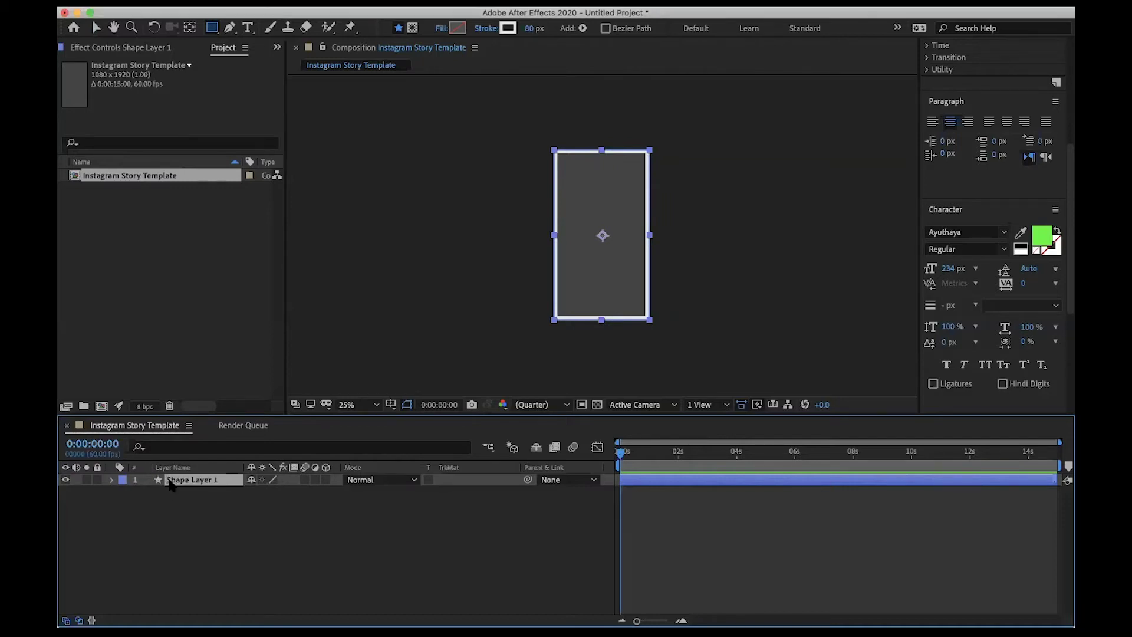
{"action": "key", "text": "super+d"}
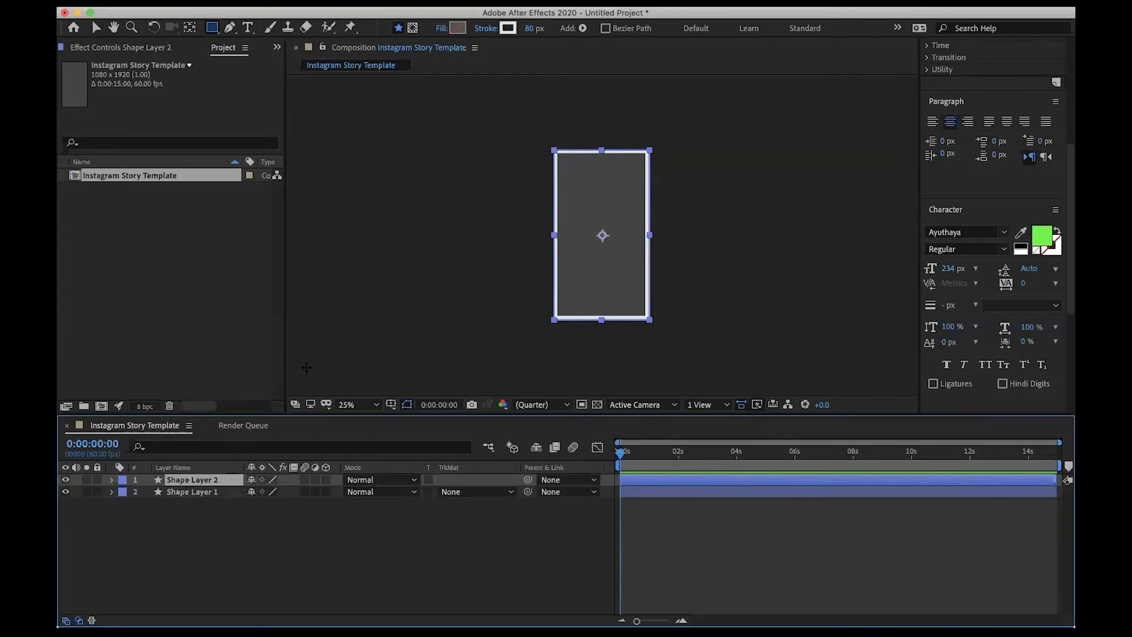
Try a linear gradient stroke on the duplicated rectangle in Shape Layer 2.
{"action": "left_click", "coordinate": [508, 28]}
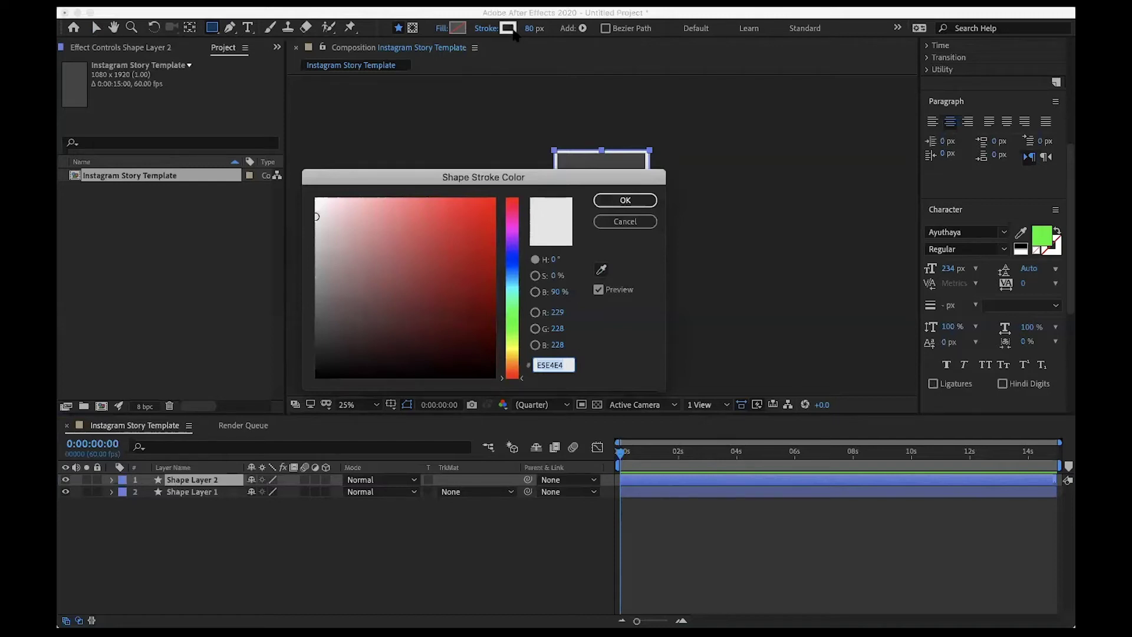
{"action": "left_click", "coordinate": [618, 224]}
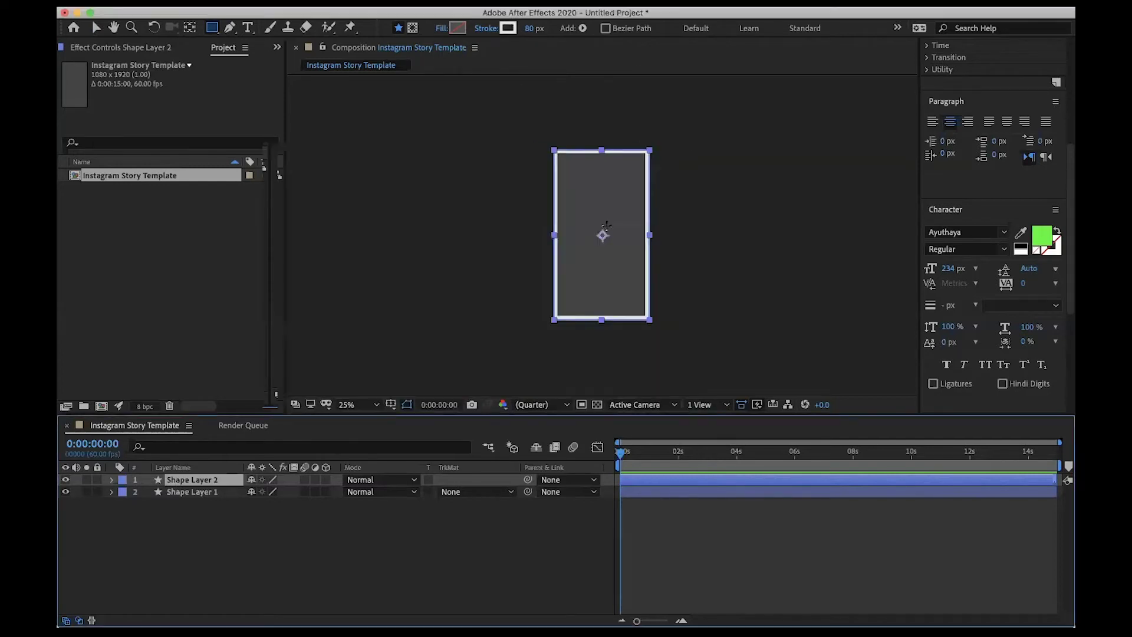
{"action": "left_click", "coordinate": [507, 29], "text": "alt"}
{"action": "left_click", "coordinate": [508, 28], "text": "alt"}
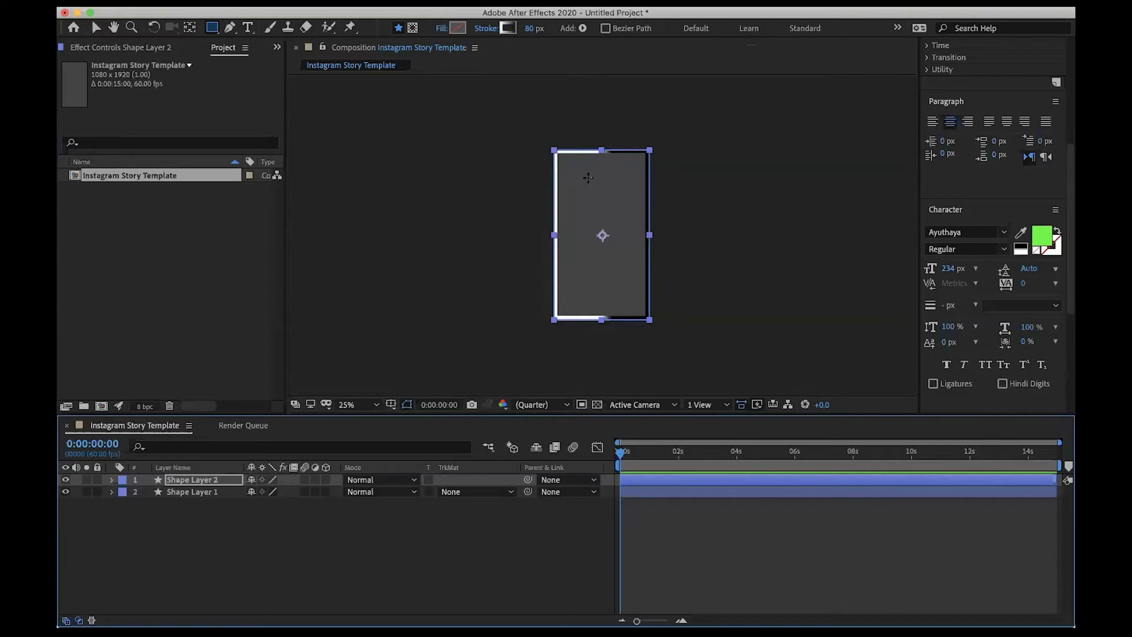
{"action": "left_click", "coordinate": [508, 29]}
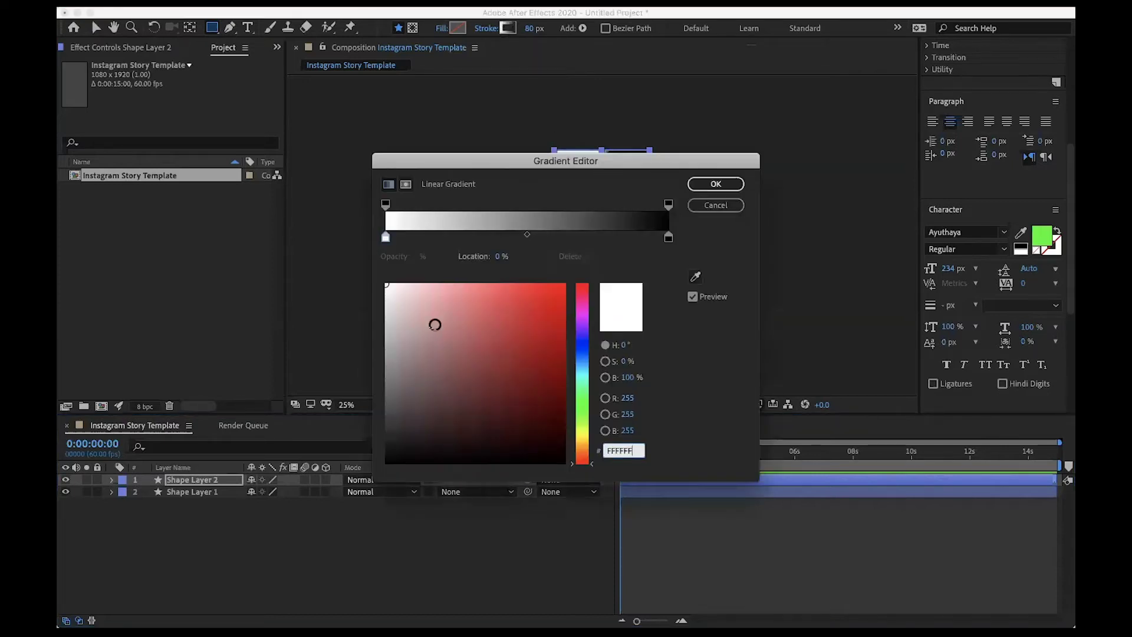
{"action": "left_click", "coordinate": [713, 184]}
{"action": "left_click", "coordinate": [509, 29], "text": "alt"}
{"action": "left_click", "coordinate": [508, 30], "text": "alt"}
Give Shape Layer 2 a solid grey stroke in color 7E7D7D with a width of 115 px.
{"action": "left_click", "coordinate": [508, 28]}
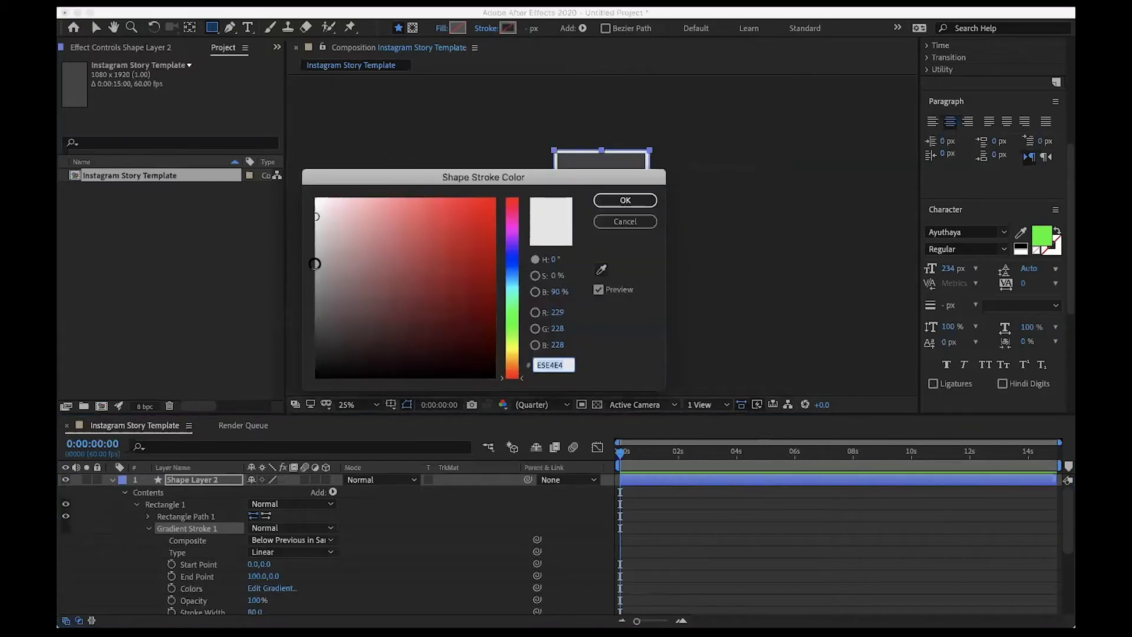
{"action": "left_click", "coordinate": [316, 287]}
{"action": "left_click_drag", "start_coordinate": [316, 287], "coordinate": [315, 290]}
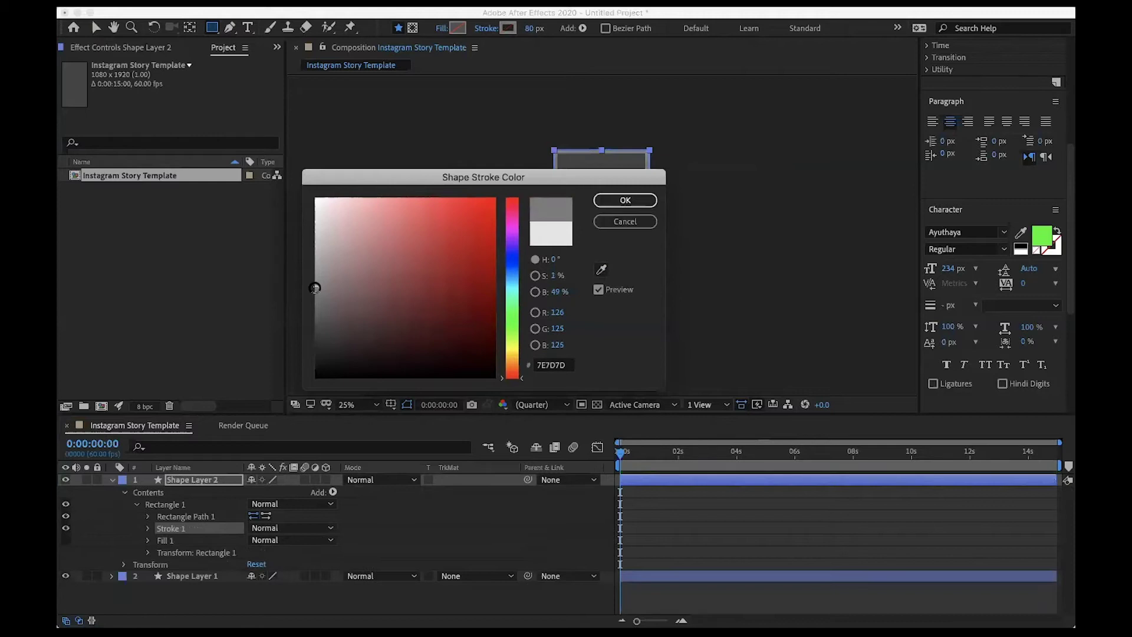
{"action": "left_click", "coordinate": [648, 201]}
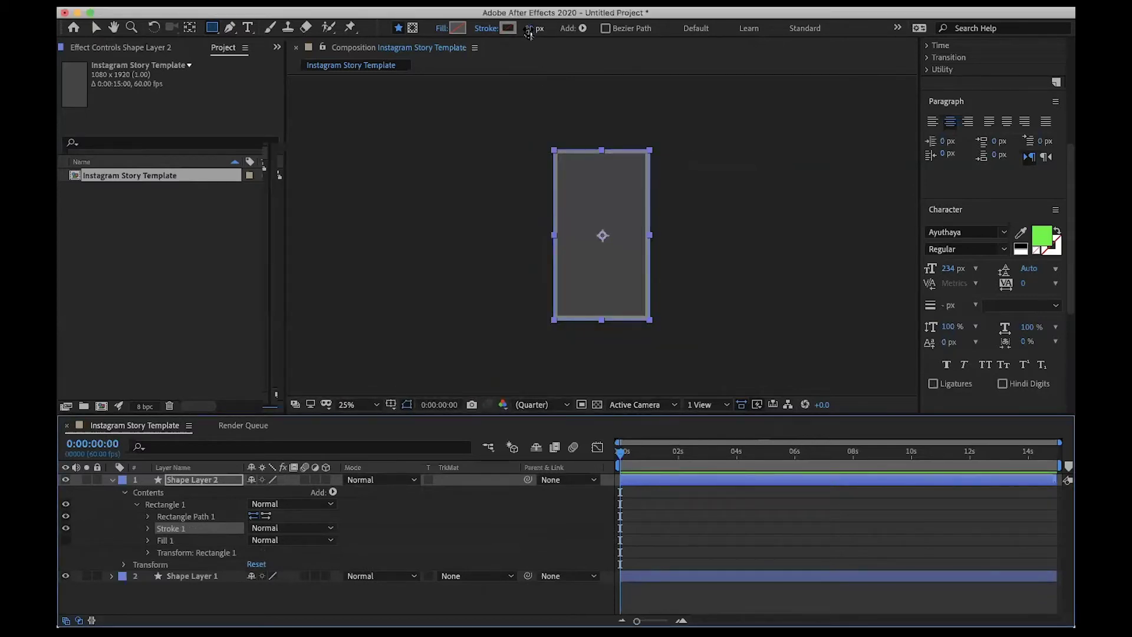
{"action": "left_click_drag", "start_coordinate": [529, 34], "coordinate": [559, 31]}
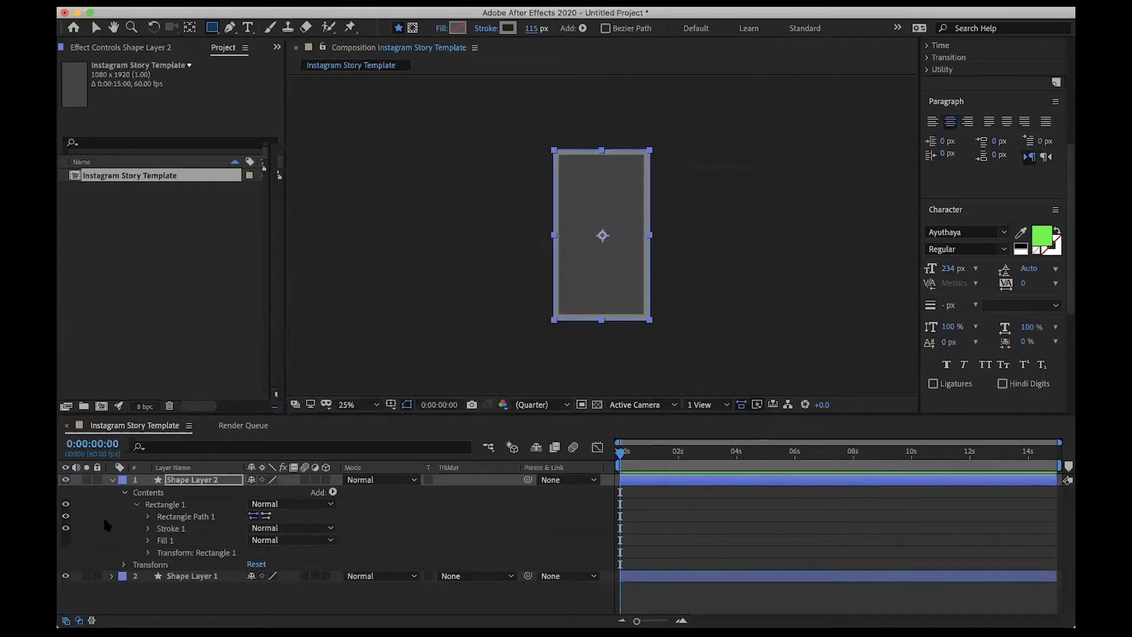
Place Shape Layer 2 below Shape Layer 1 in the layer stack and set its stroke color to dark grey 272626.
{"action": "left_click", "coordinate": [112, 479]}
{"action": "left_click_drag", "start_coordinate": [180, 501], "coordinate": [176, 503]}
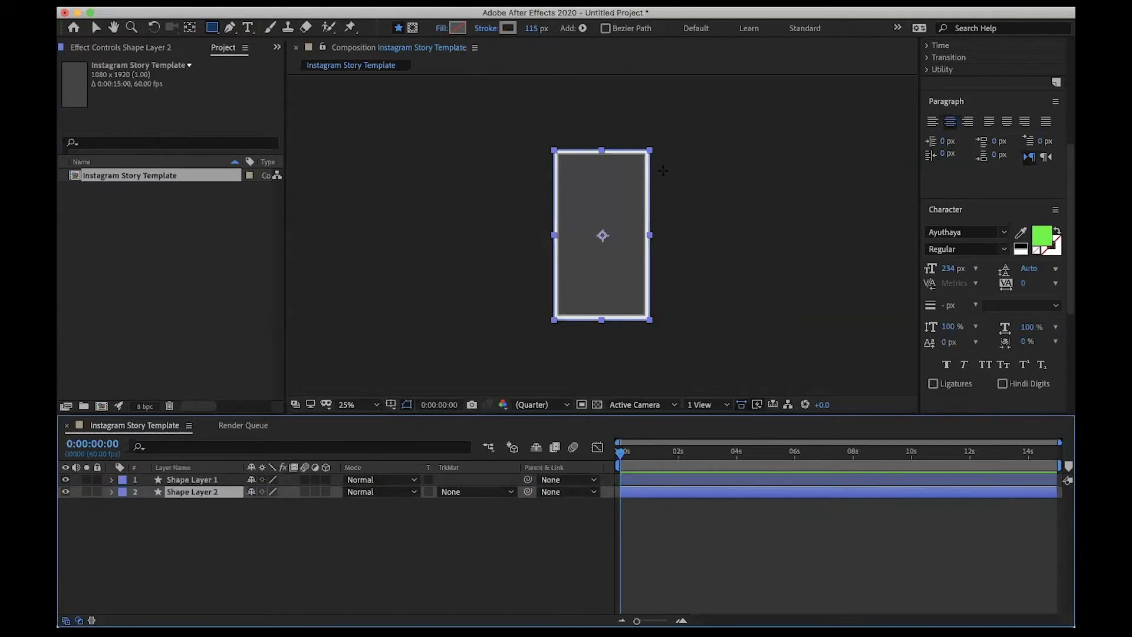
{"action": "left_click", "coordinate": [508, 28]}
{"action": "left_click_drag", "start_coordinate": [315, 357], "coordinate": [316, 351]}
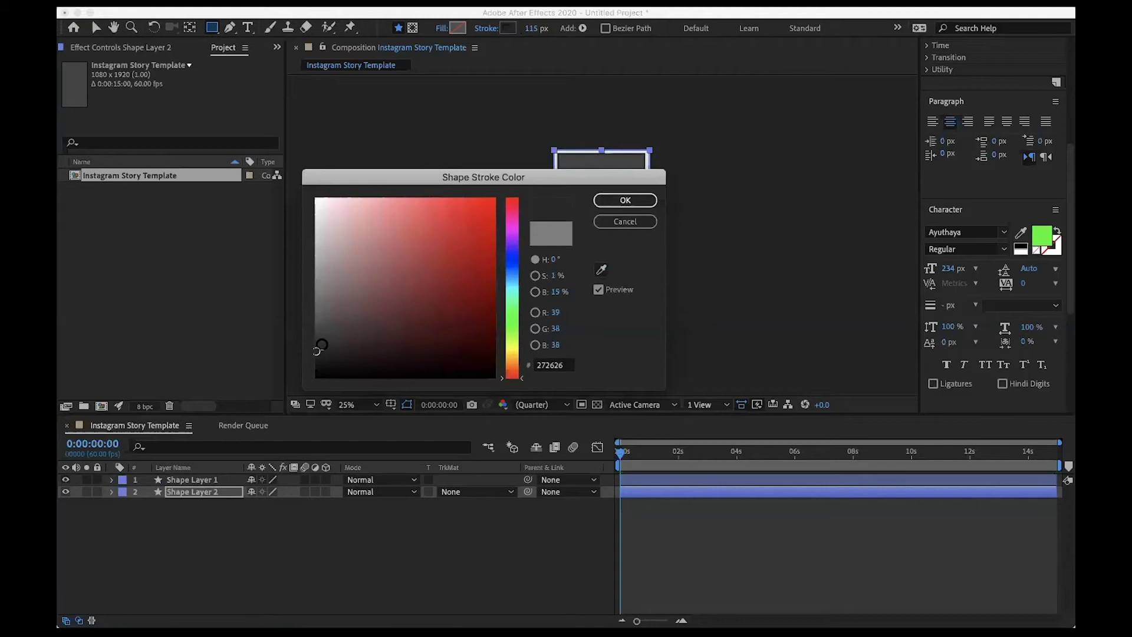
{"action": "left_click", "coordinate": [639, 202]}
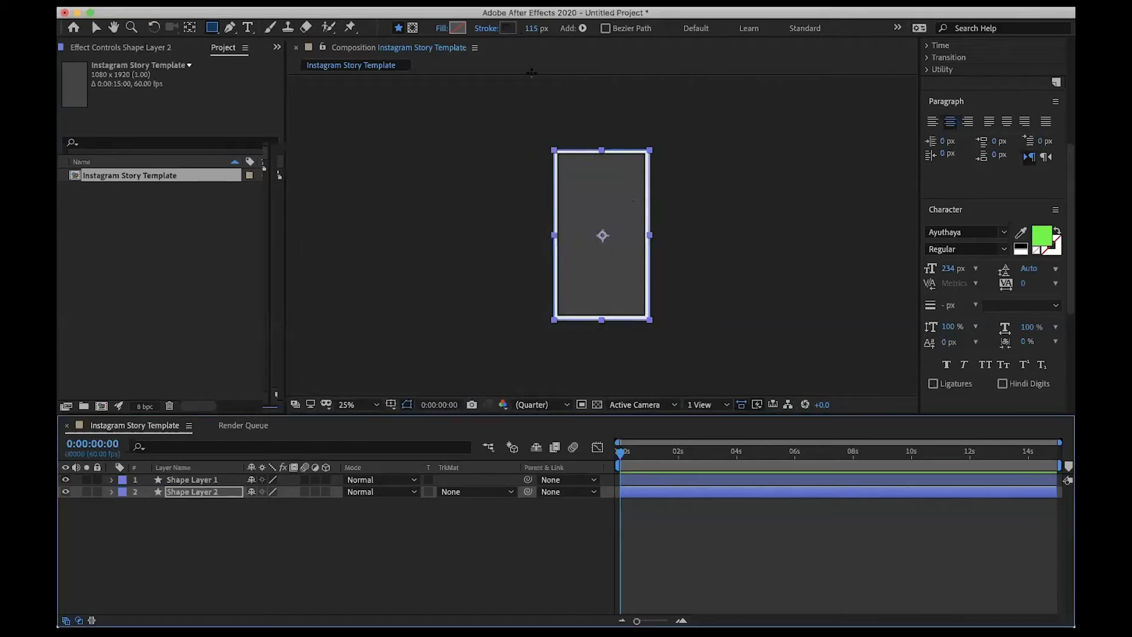
Set Shape Layer 2's stroke width to 120 px and deselect the layer.
{"action": "left_click", "coordinate": [531, 28]}
{"action": "type", "text": "120"}
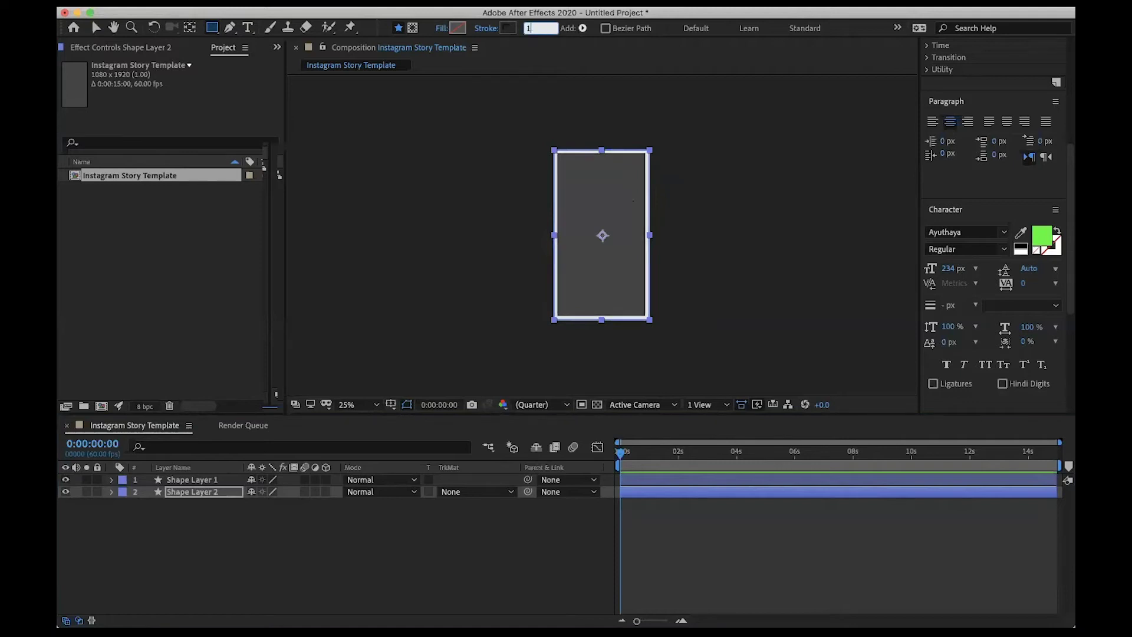
{"action": "key", "text": "Return"}
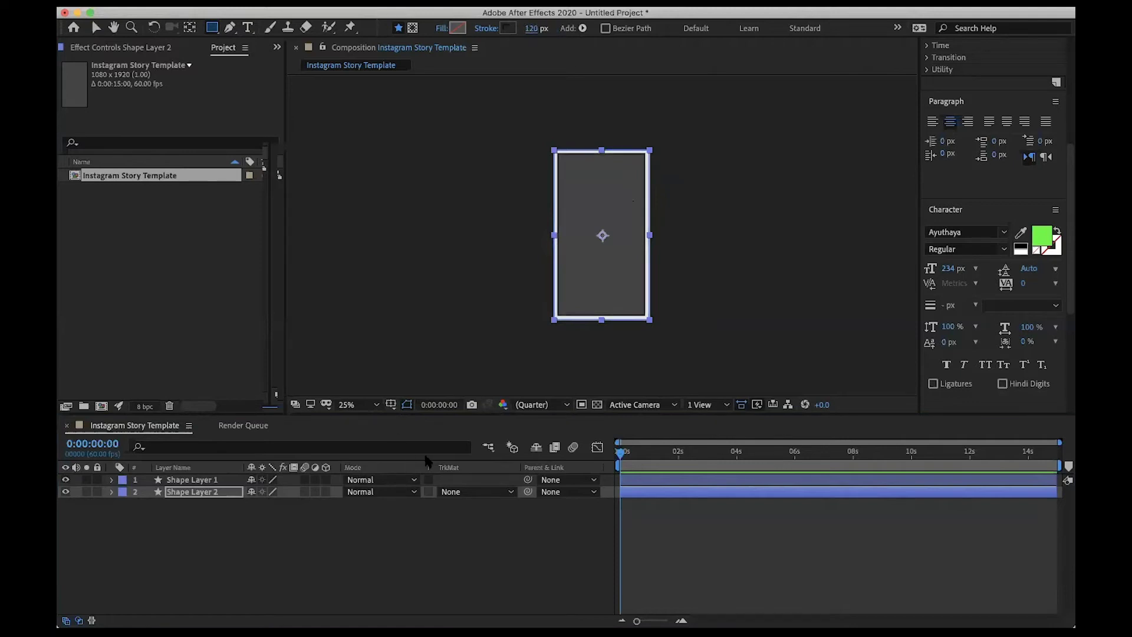
{"action": "left_click", "coordinate": [282, 555]}
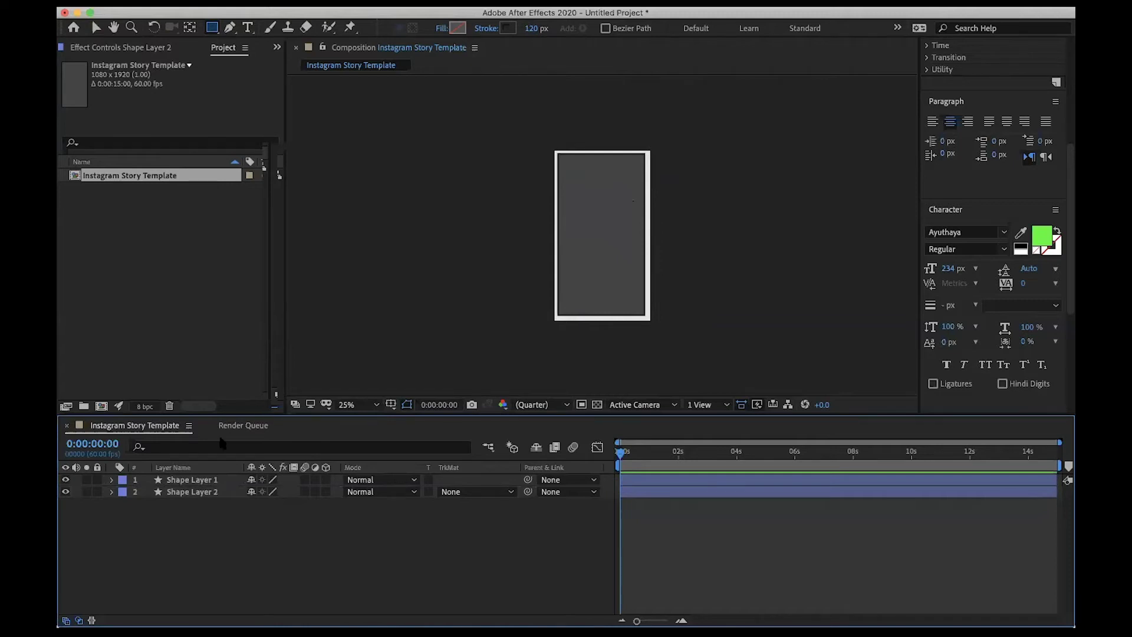
Draw a paragraph text box inside the top of the frame and enter "Text here".
{"action": "left_click", "coordinate": [247, 28]}
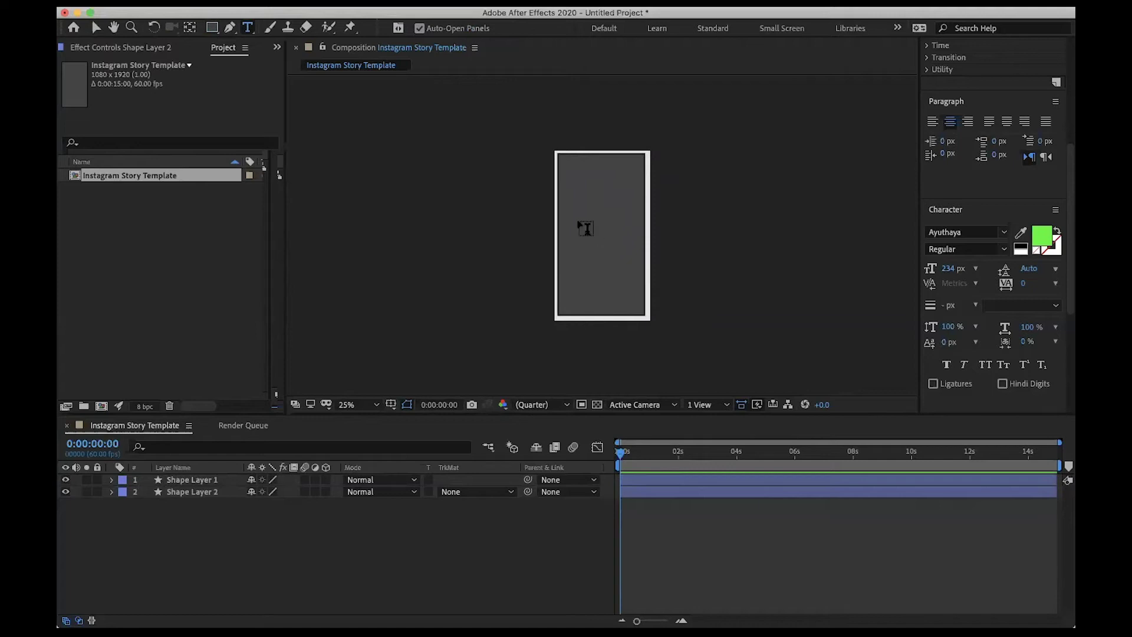
{"action": "left_click_drag", "start_coordinate": [567, 159], "coordinate": [637, 178]}
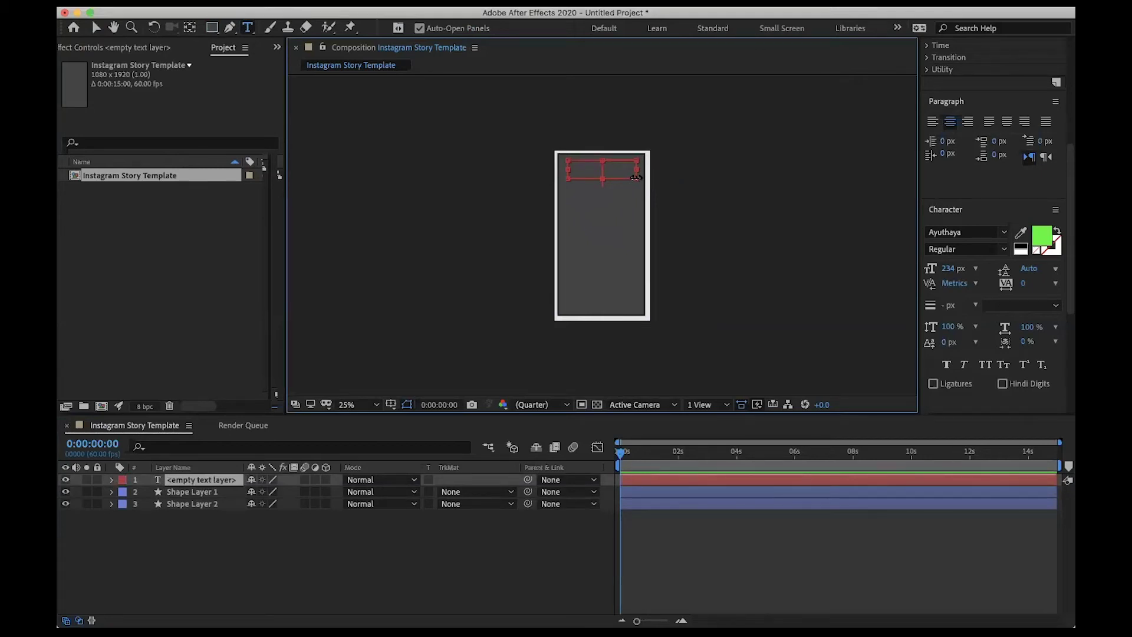
{"action": "type", "text": "Text here"}
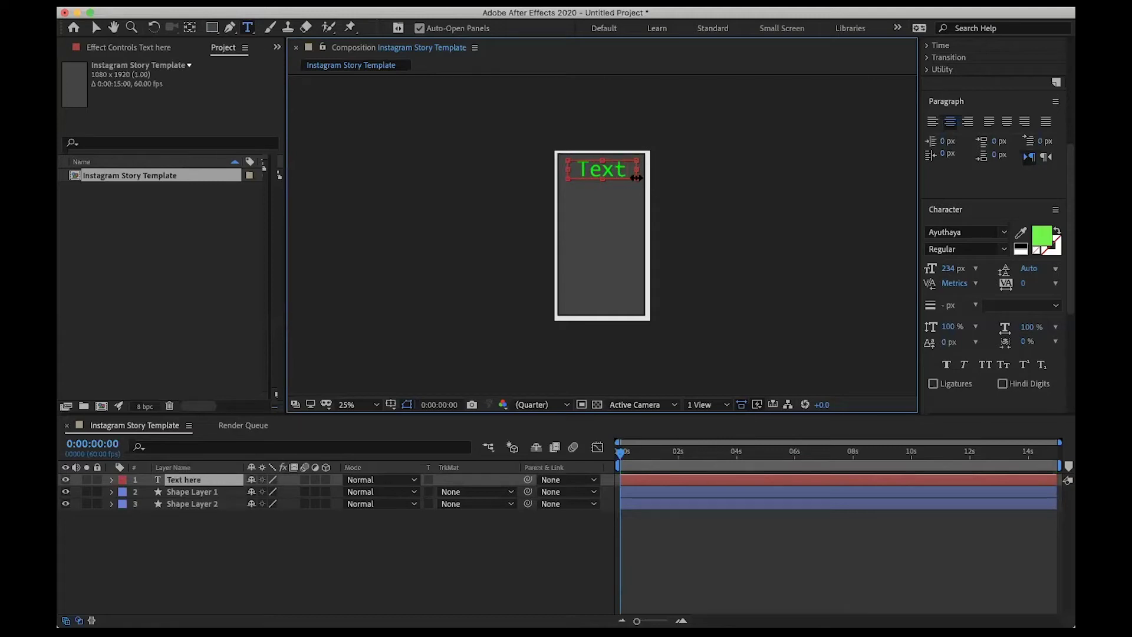
Format all of the "Text here" text in Acumin Pro Light at 80 px.
{"action": "key", "text": "super+a"}
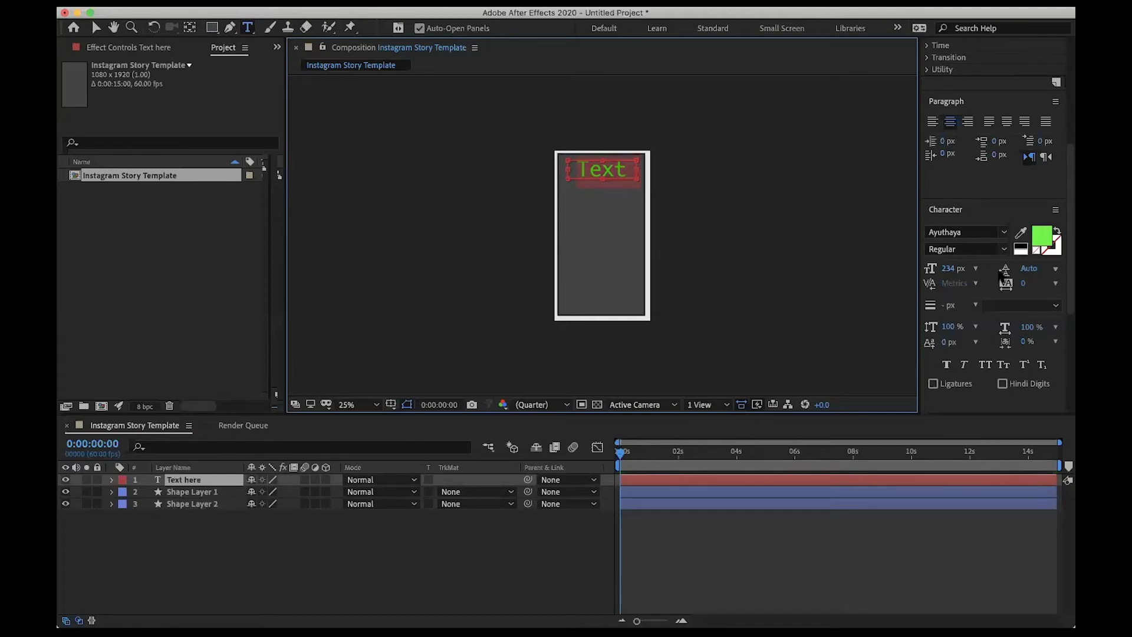
{"action": "left_click", "coordinate": [975, 230]}
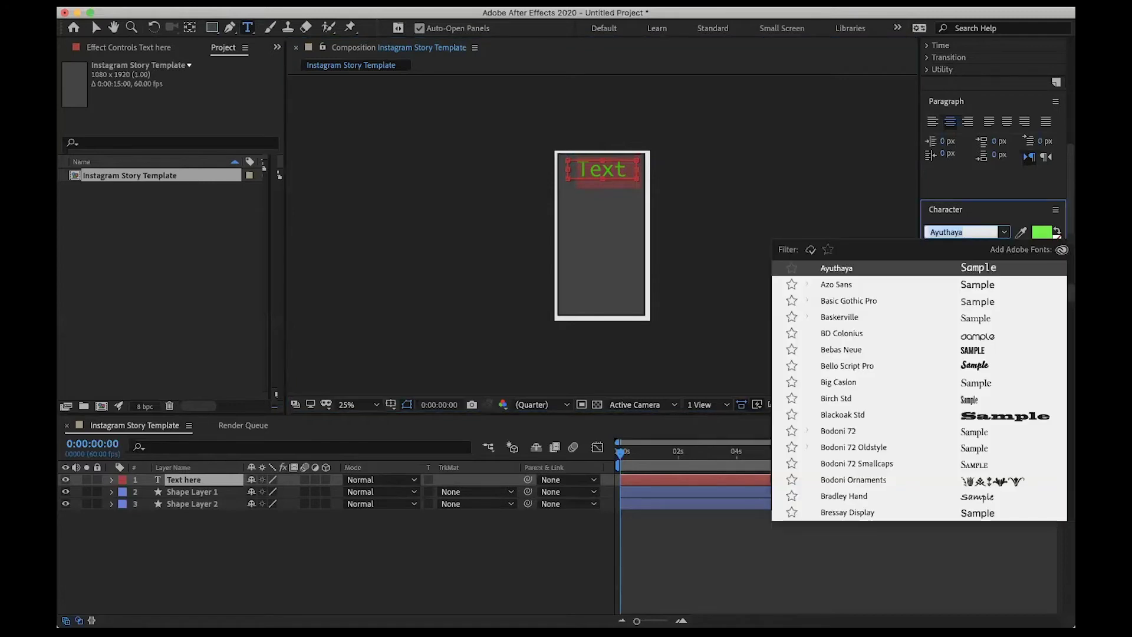
{"action": "type", "text": "acu"}
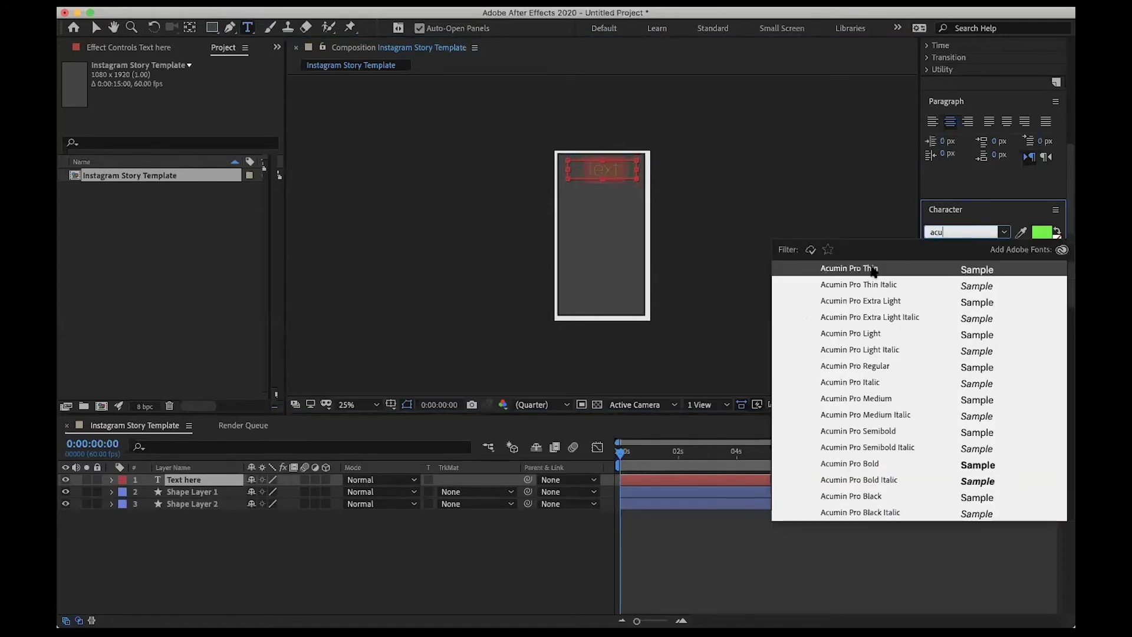
{"action": "left_click", "coordinate": [851, 331]}
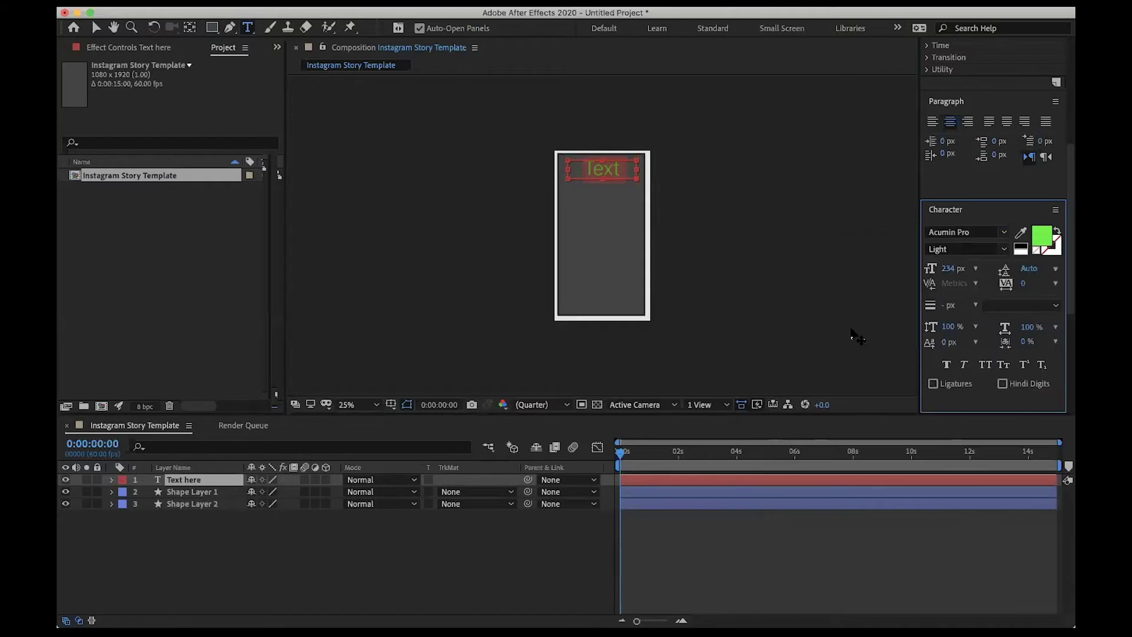
{"action": "left_click", "coordinate": [954, 270]}
{"action": "type", "text": "0"}
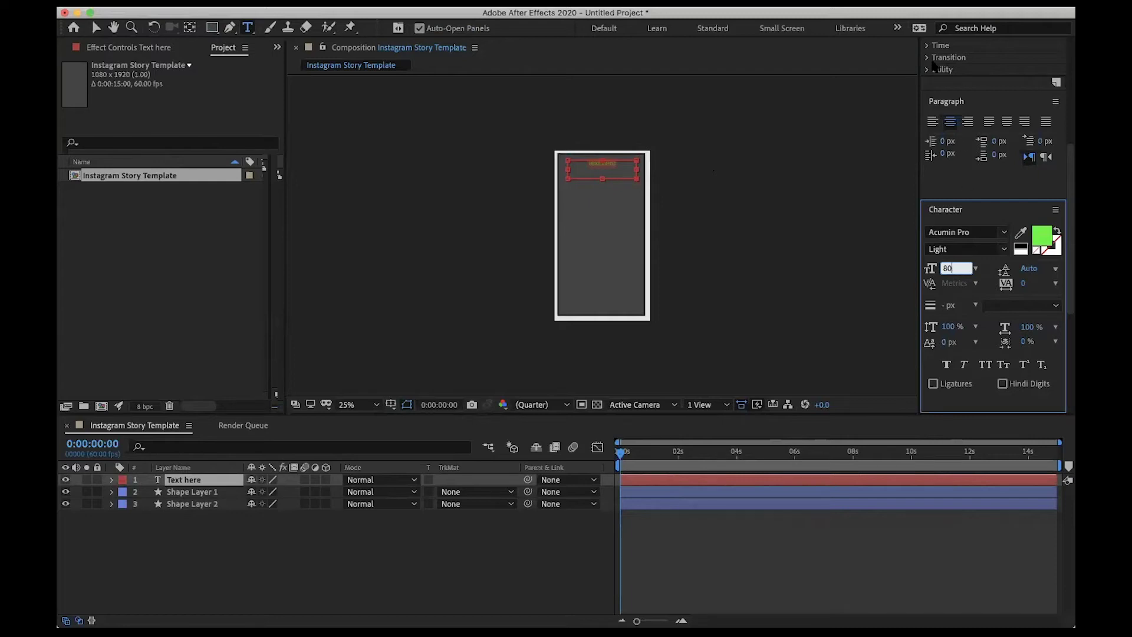
{"action": "key", "text": "Return"}
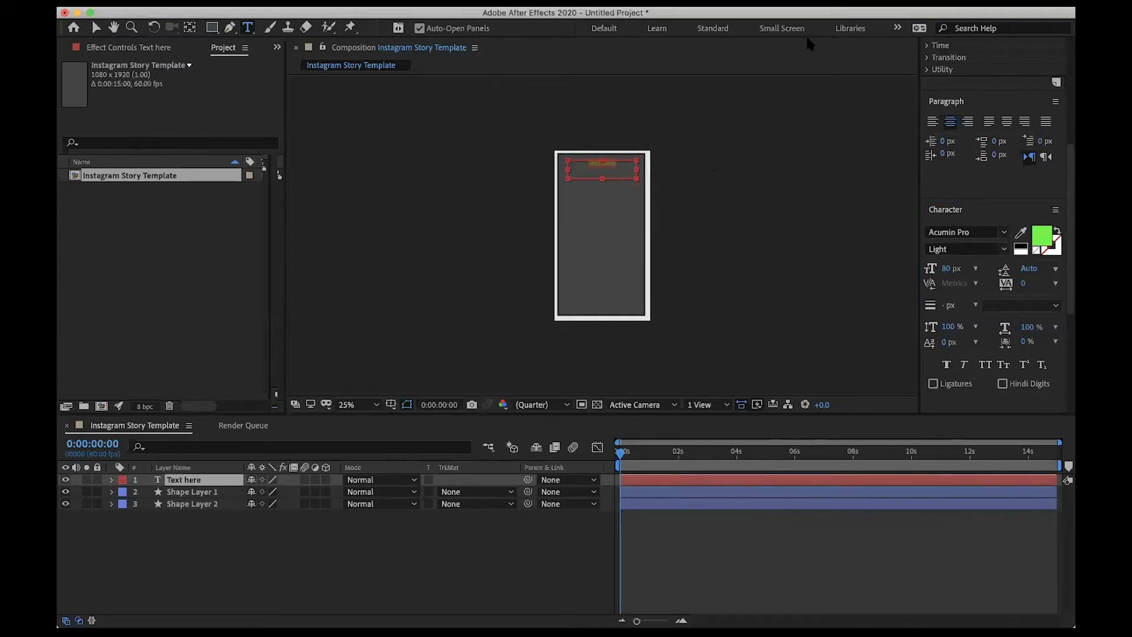
{"action": "left_click", "coordinate": [96, 29]}
{"action": "left_click", "coordinate": [534, 227]}
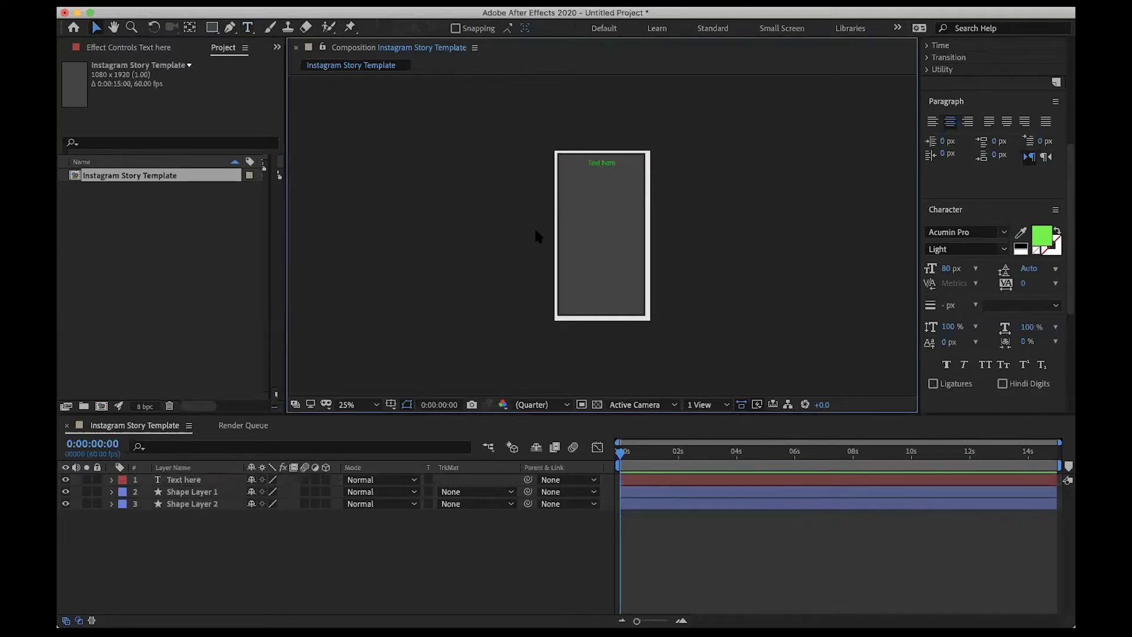
Nudge the "Text here" layer slightly within the top of the frame.
{"action": "left_click", "coordinate": [598, 163]}
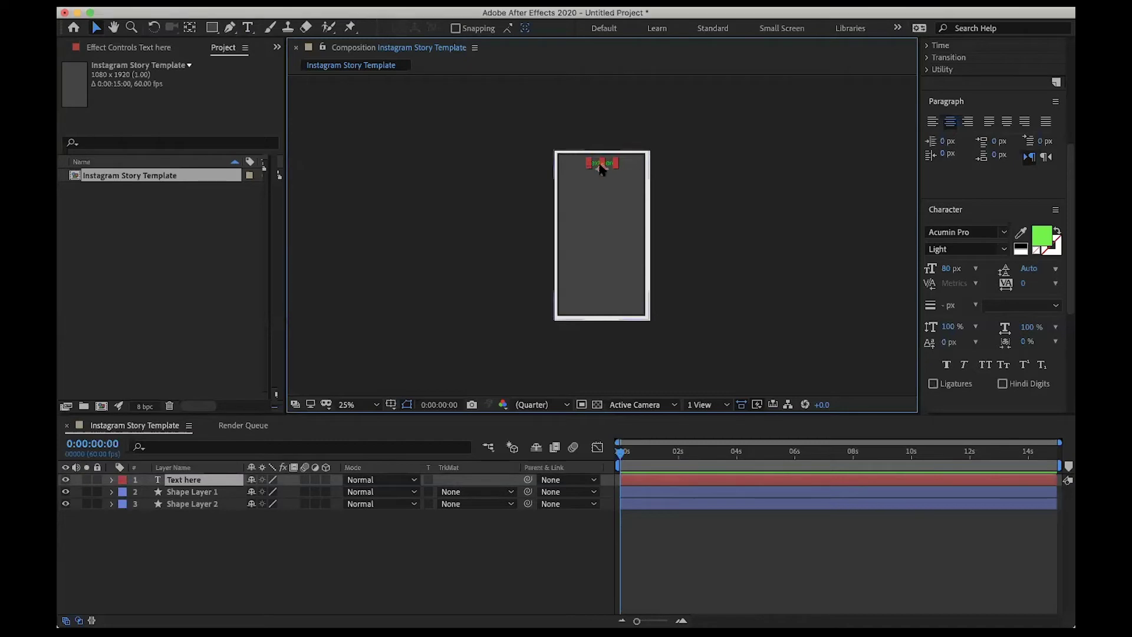
{"action": "left_click_drag", "start_coordinate": [611, 167], "coordinate": [609, 168]}
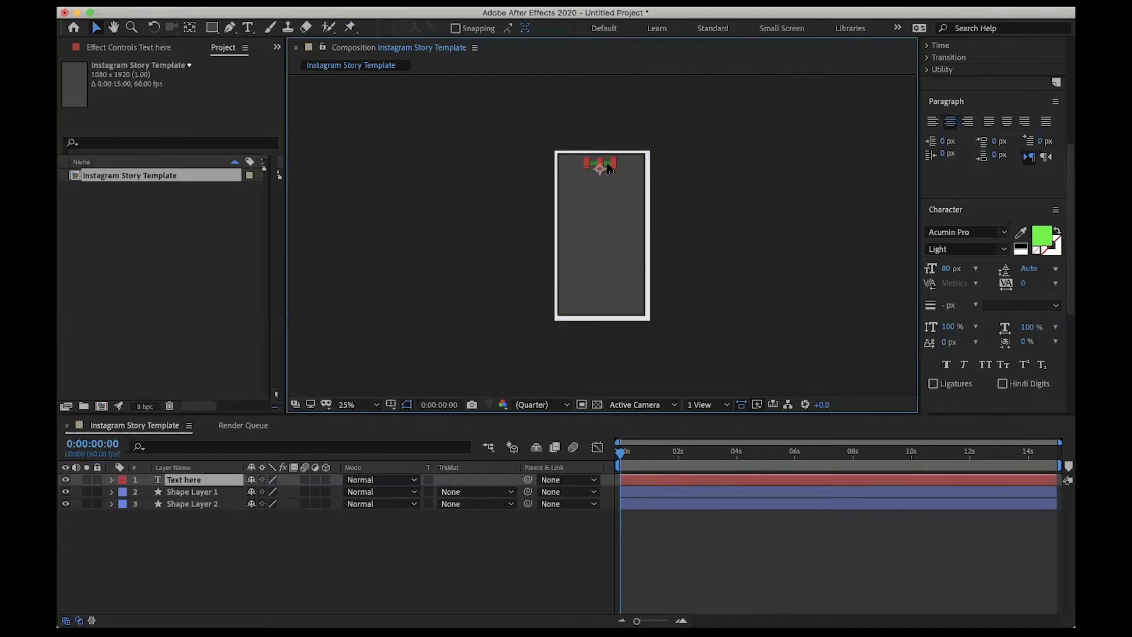
{"action": "key", "text": "Return"}
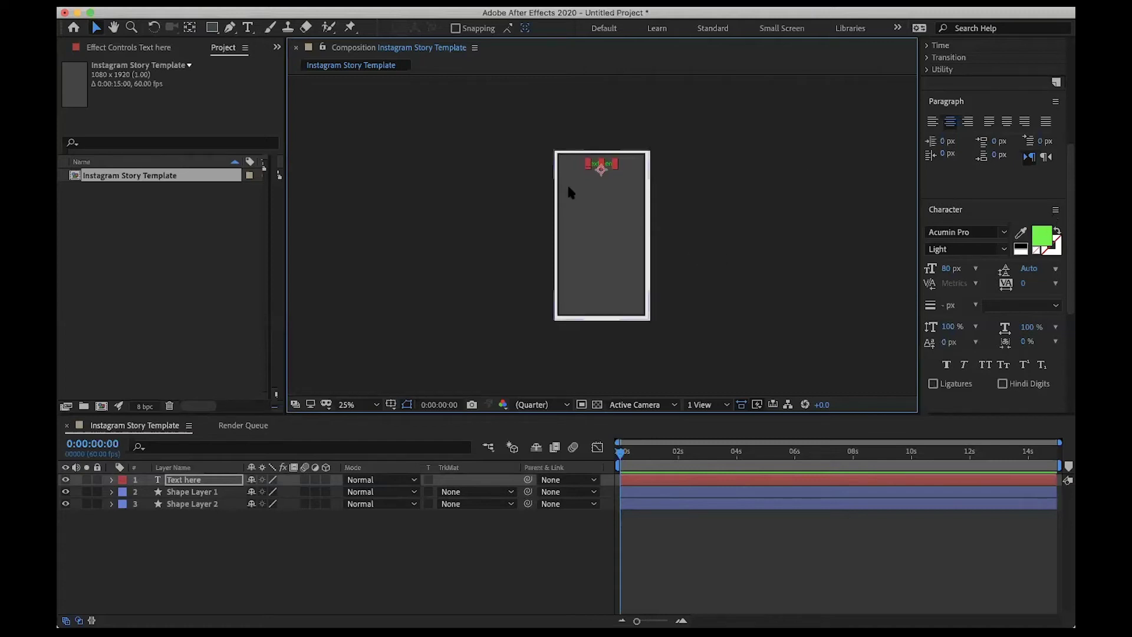
Duplicate the "Text here" layer and move the copy down near the frame's bottom edge.
{"action": "left_click", "coordinate": [183, 482]}
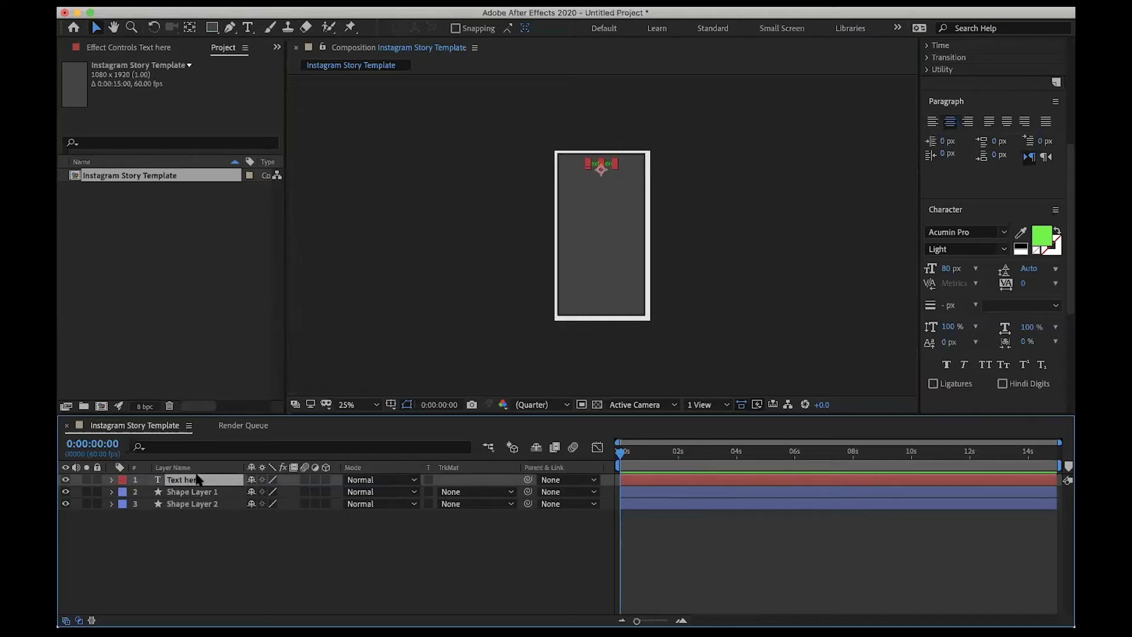
{"action": "key", "text": "super+d"}
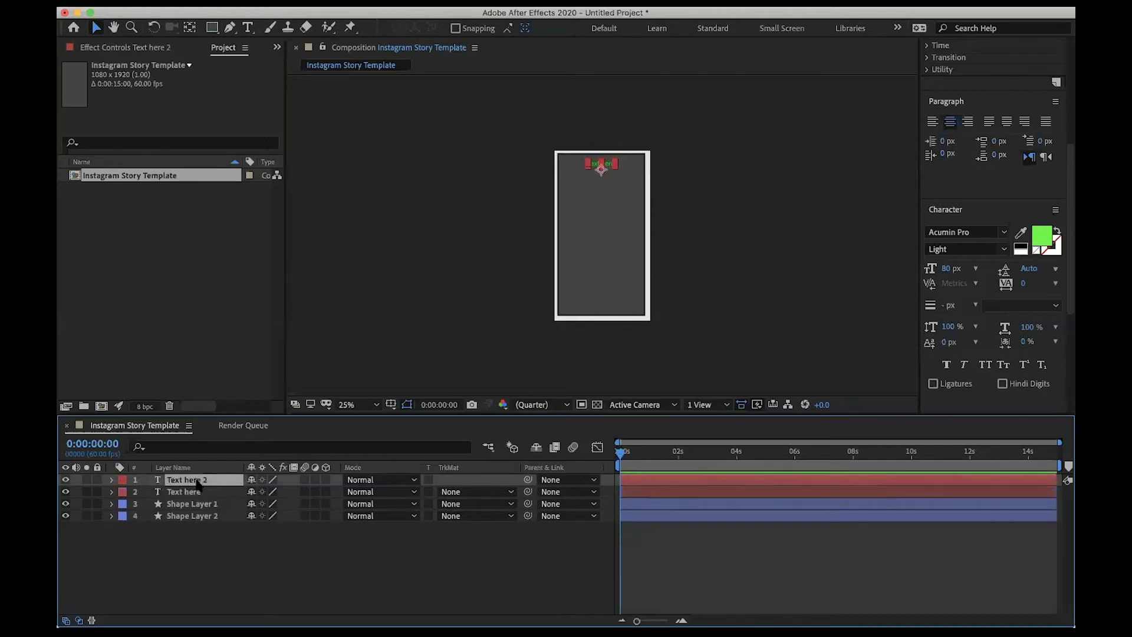
{"action": "left_click", "coordinate": [610, 165]}
{"action": "left_click_drag", "start_coordinate": [610, 165], "coordinate": [612, 300]}
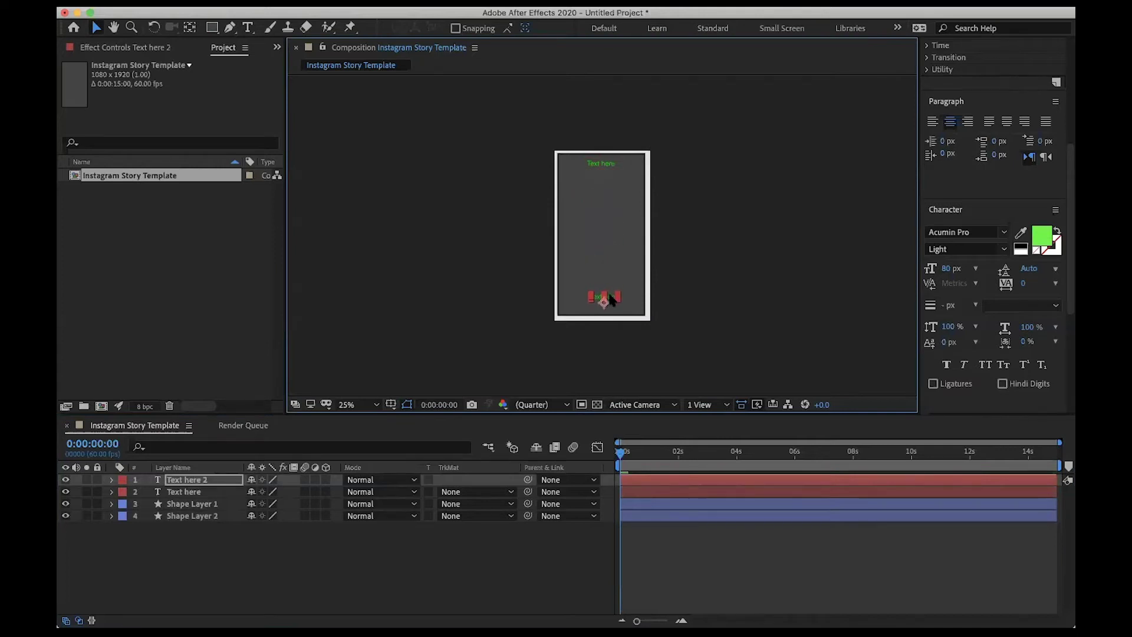
Display the layer alignment options in the workspace.
{"action": "left_click", "coordinate": [495, 3]}
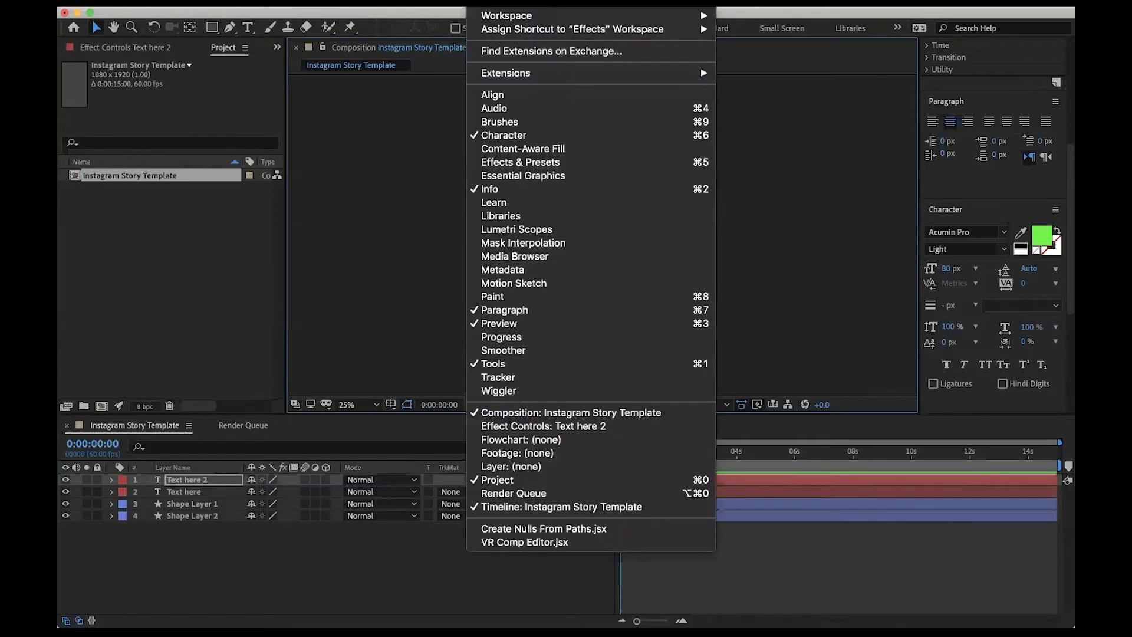
{"action": "left_click", "coordinate": [490, 95]}
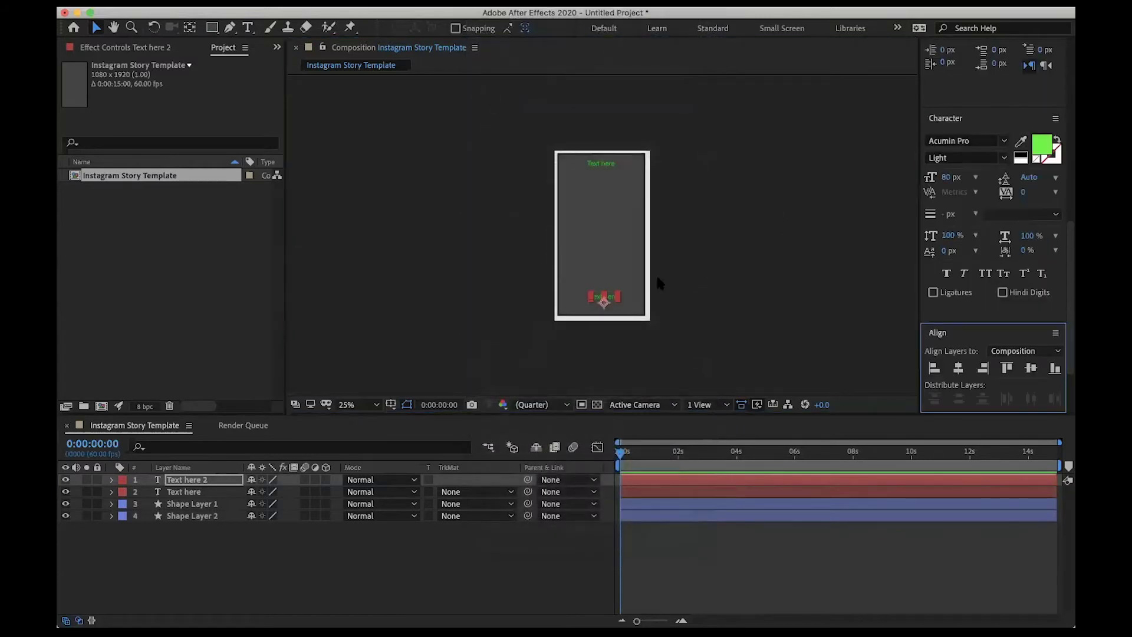
Replace the lower text copy with "Swipe Up" and reduce the height of its text box.
{"action": "double_click", "coordinate": [609, 296]}
{"action": "left_click", "coordinate": [624, 298]}
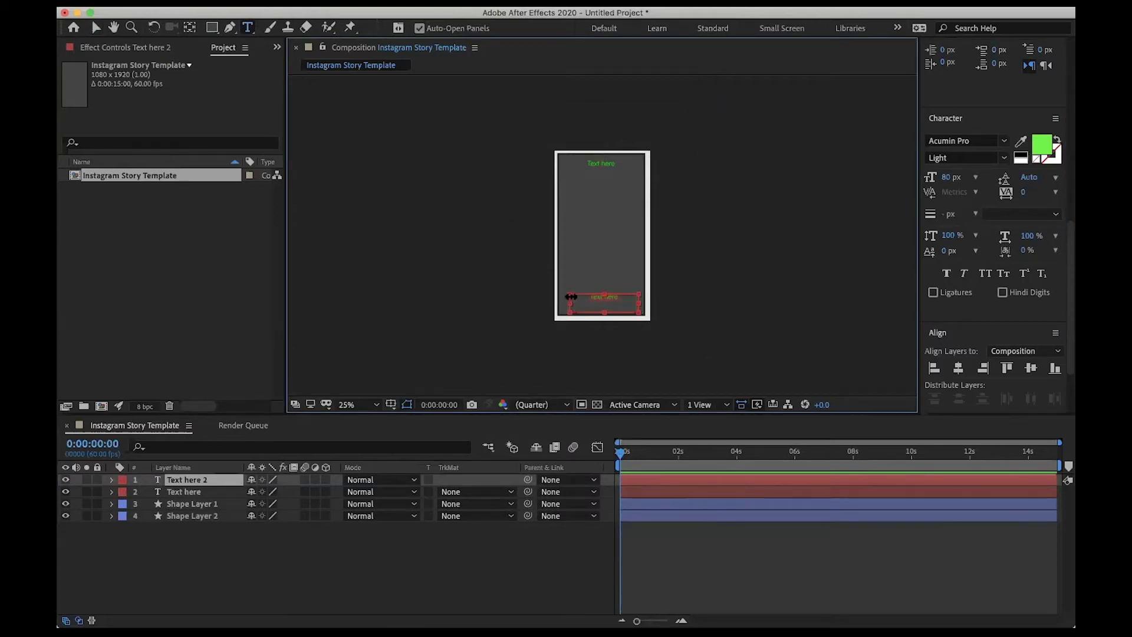
{"action": "type", "text": "Swipe Up"}
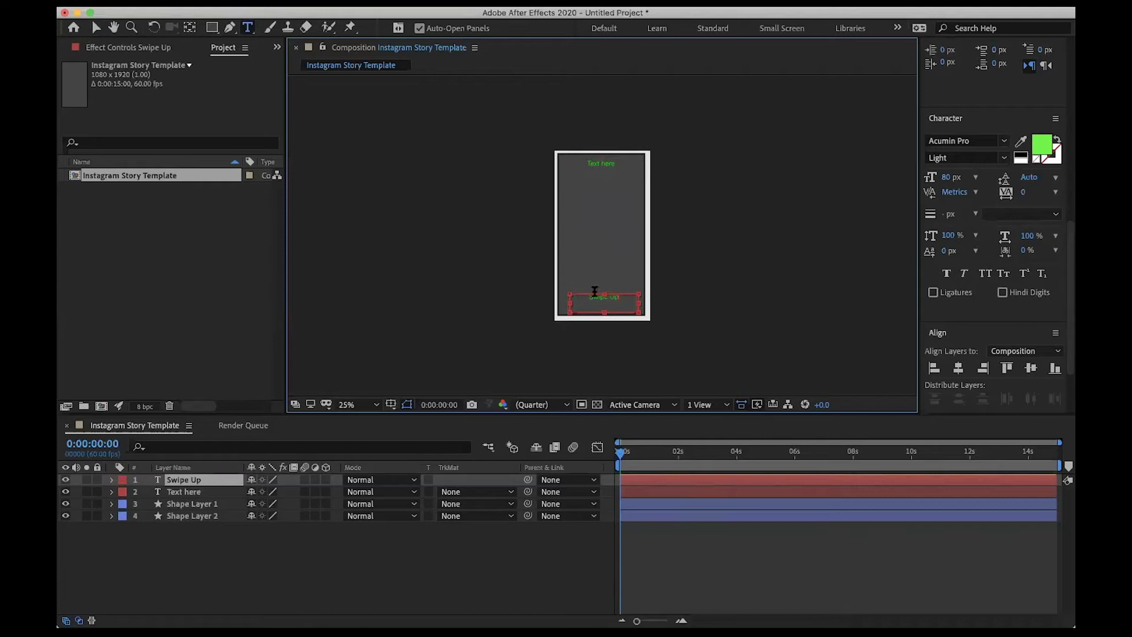
{"action": "left_click_drag", "start_coordinate": [603, 295], "coordinate": [603, 306]}
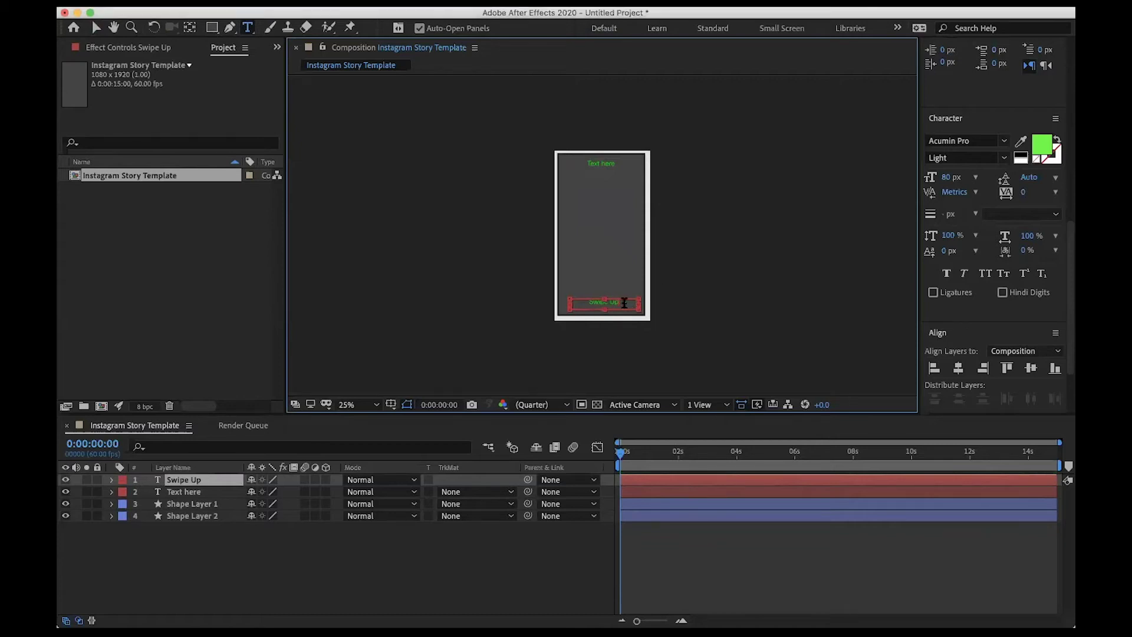
Change the "Swipe Up" text color to turquoise.
{"action": "left_click", "coordinate": [1041, 143]}
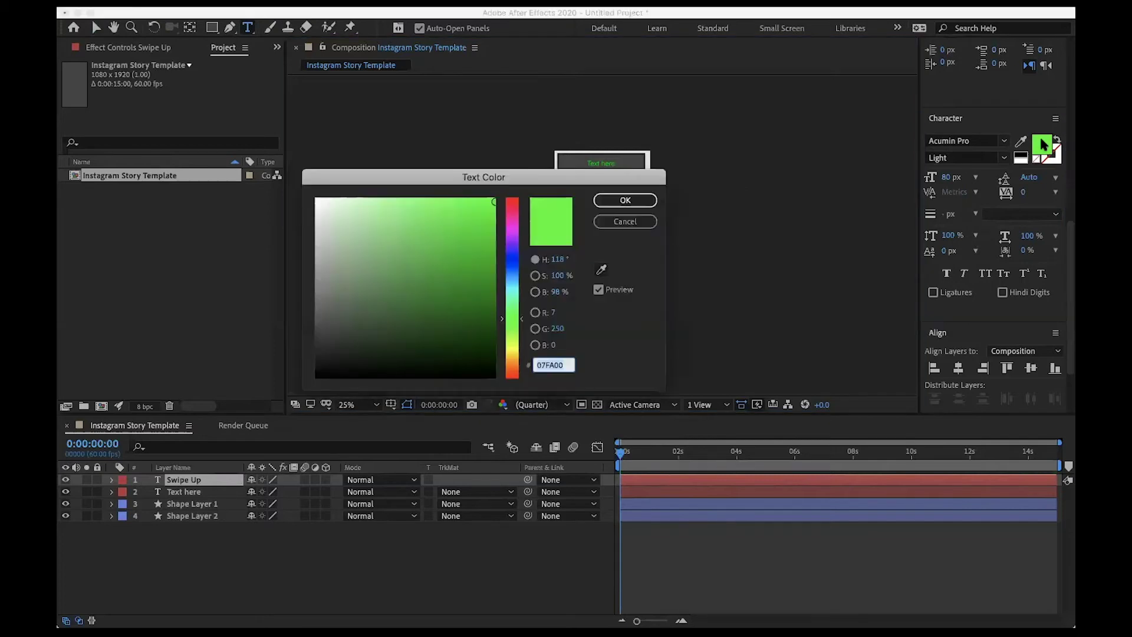
{"action": "left_click", "coordinate": [512, 290]}
{"action": "left_click", "coordinate": [625, 200]}
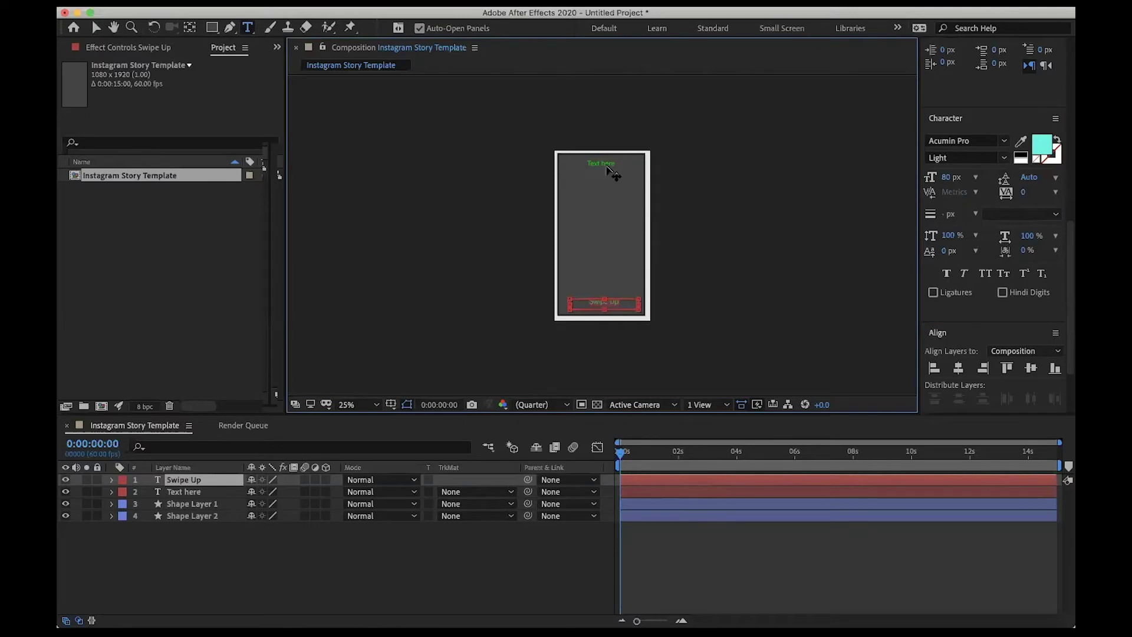
Recolor the "Text here" text to a turquoise matching the "Swipe Up" text.
{"action": "left_click", "coordinate": [186, 492]}
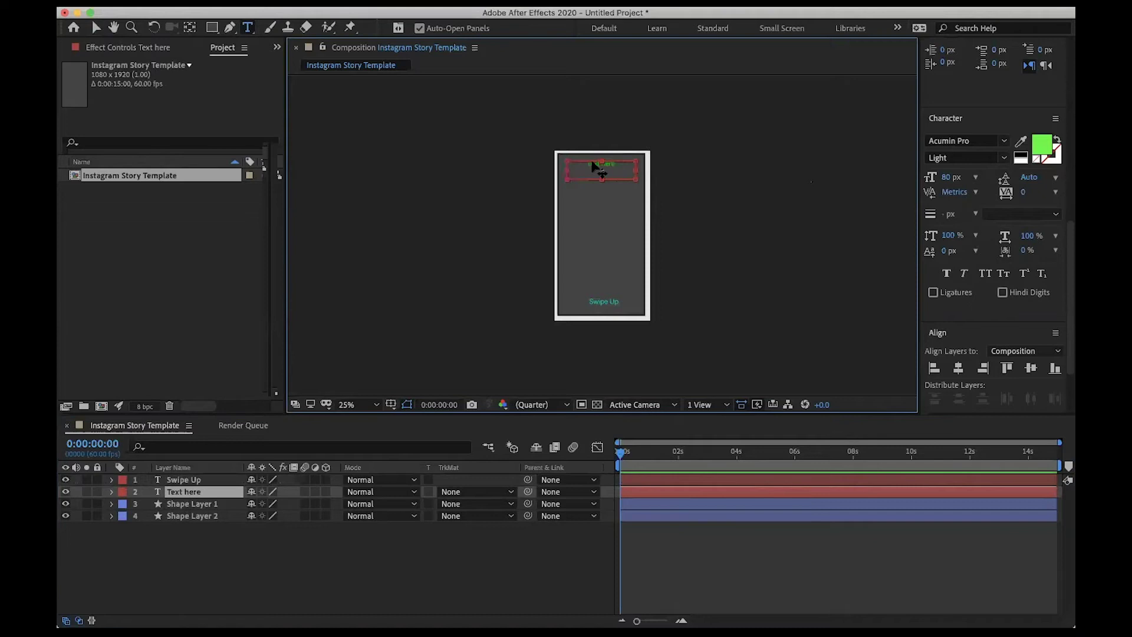
{"action": "left_click", "coordinate": [1036, 143]}
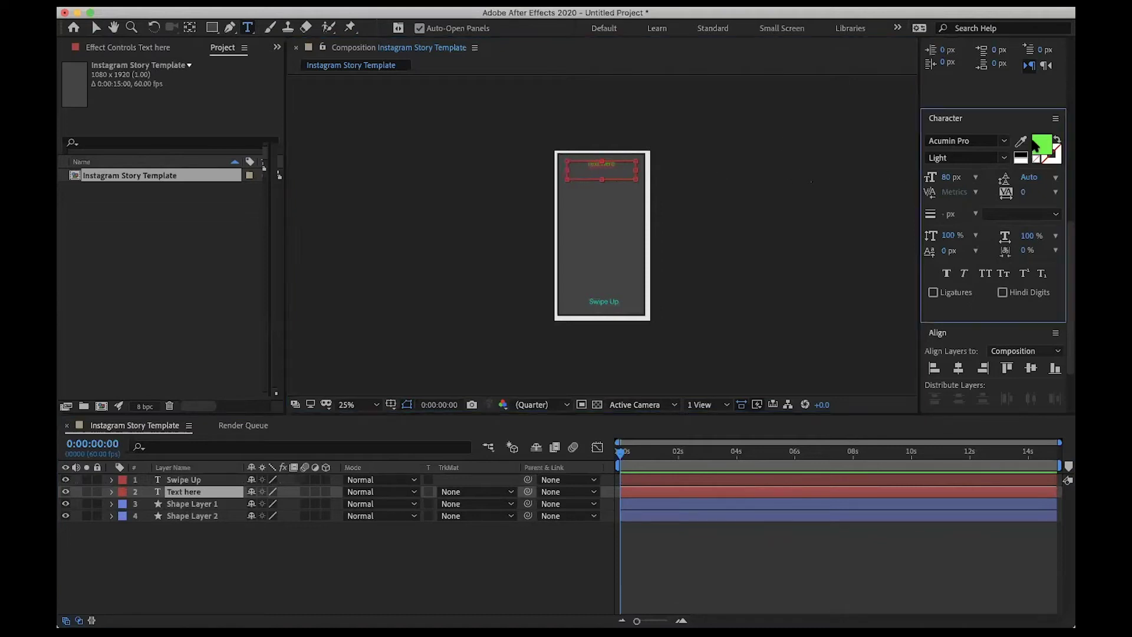
{"action": "type", "text": "00FAAAF"}
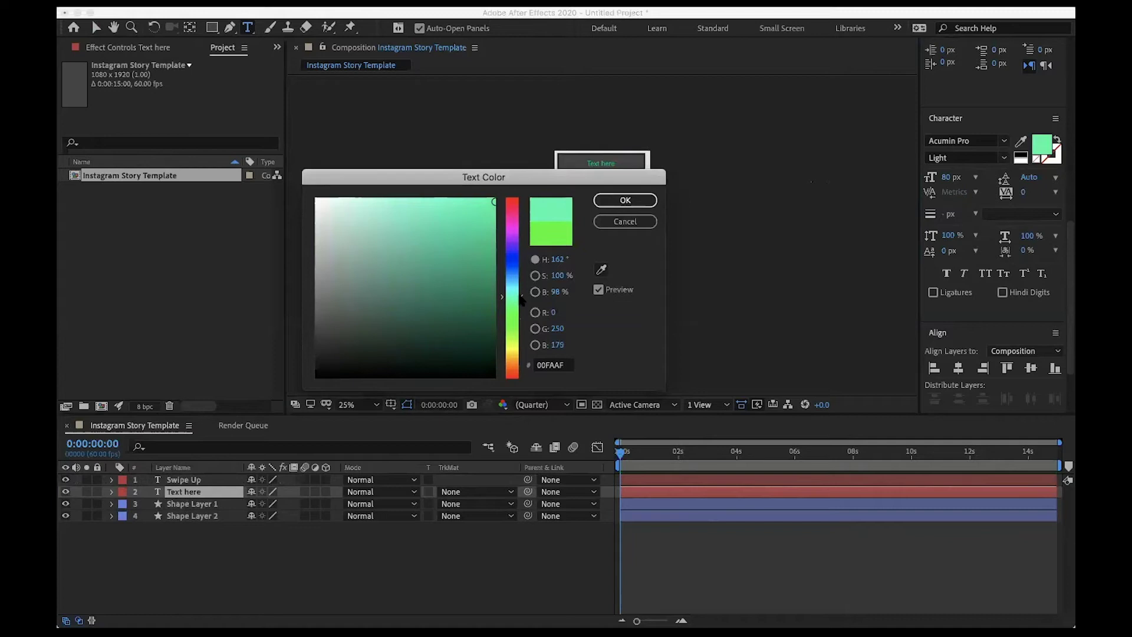
{"action": "left_click_drag", "start_coordinate": [518, 297], "coordinate": [517, 289]}
{"action": "left_click", "coordinate": [624, 201]}
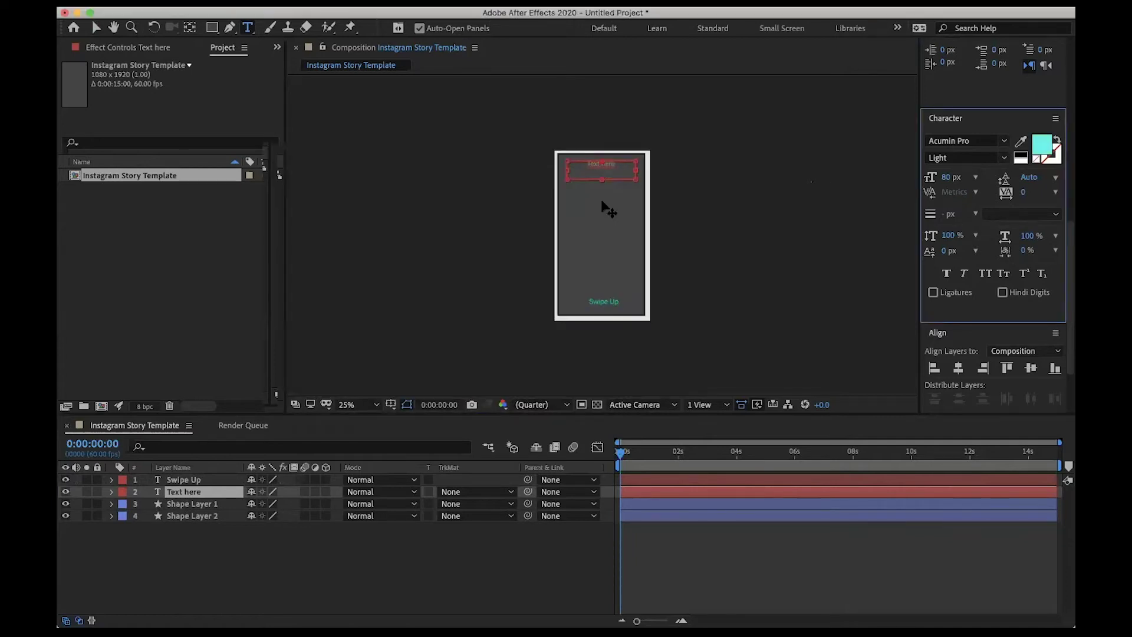
Center the "Text here" layer horizontally in the composition.
{"action": "left_click", "coordinate": [96, 27]}
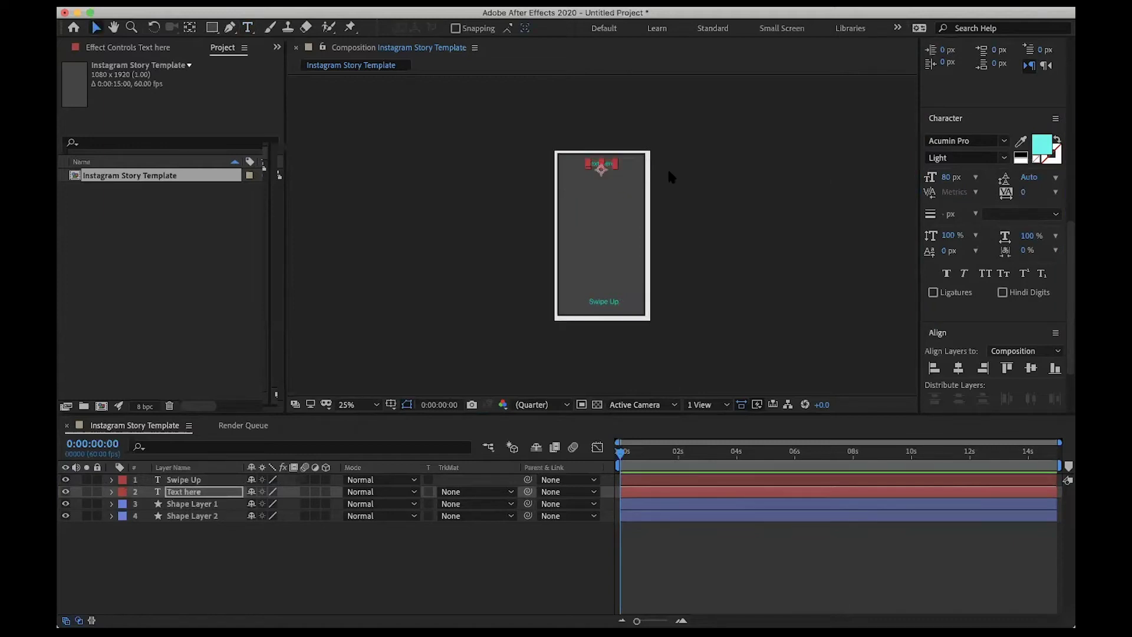
{"action": "left_click", "coordinate": [959, 369]}
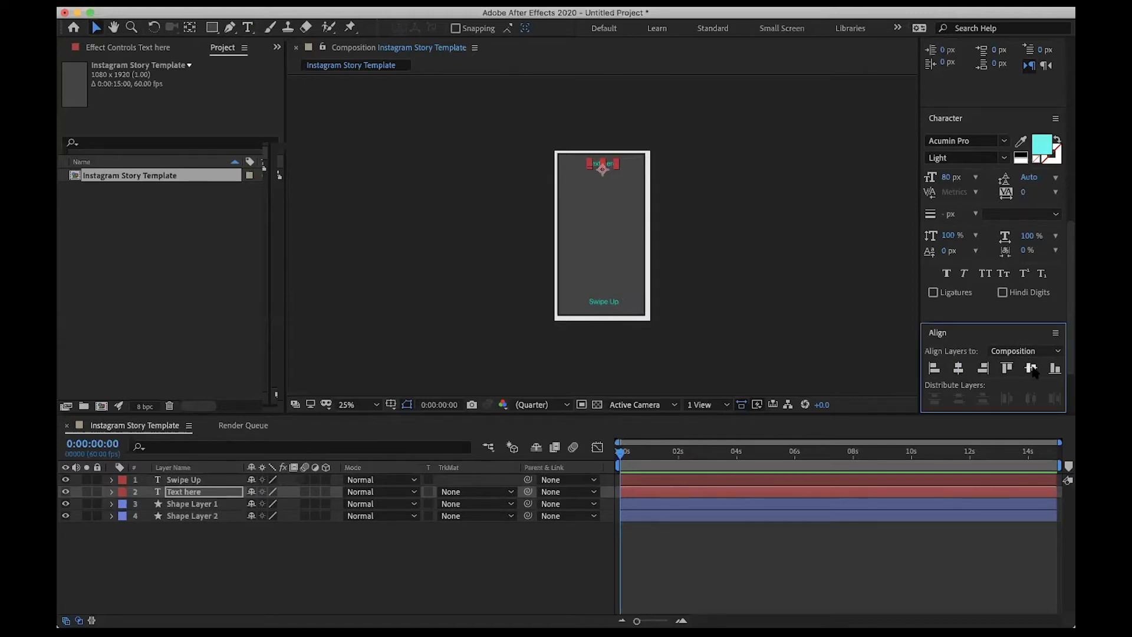
Center the "Swipe Up" text layer horizontally in the composition.
{"action": "left_click", "coordinate": [604, 302]}
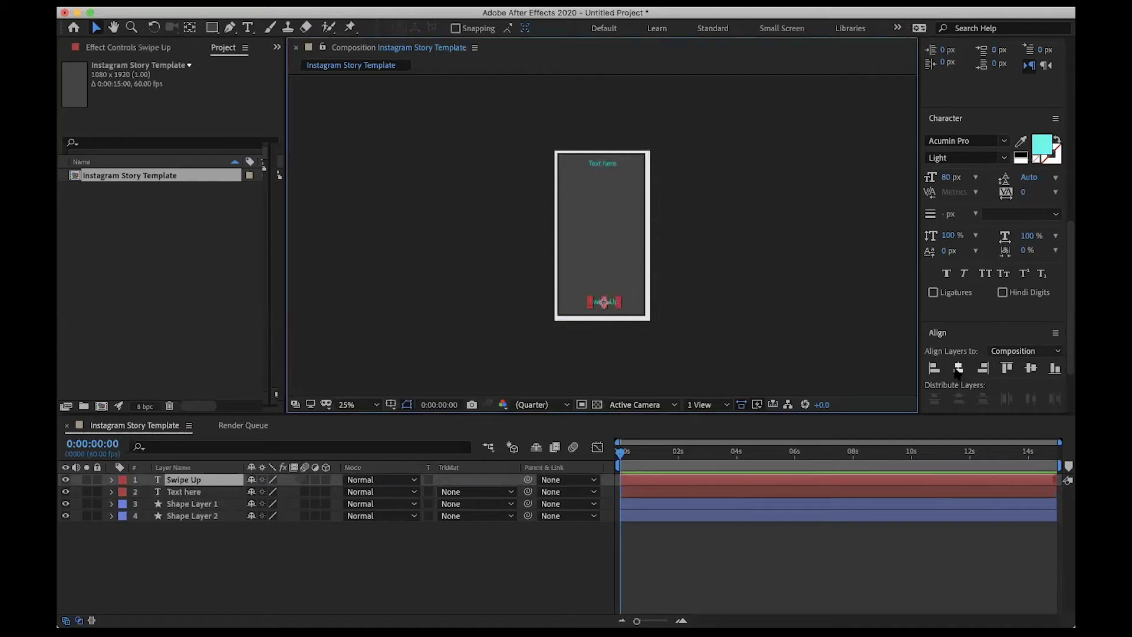
{"action": "left_click", "coordinate": [957, 367]}
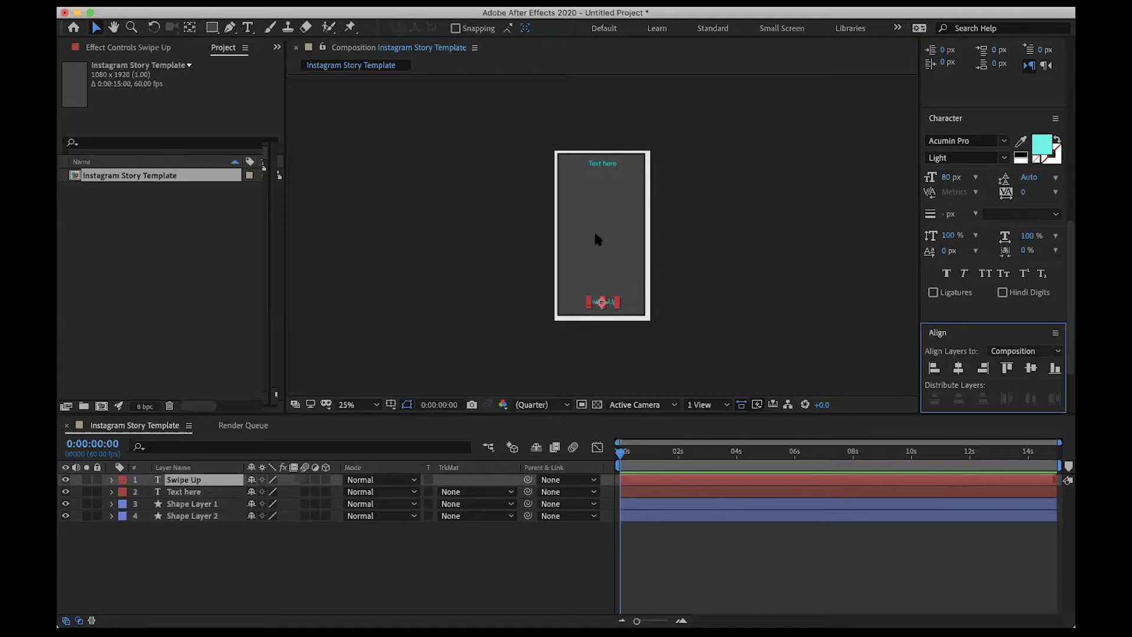
Add a text box reading "Story Template" just above the middle of the composition and set its font size to 159 px.
{"action": "key", "text": "ctrl+t"}
{"action": "left_click_drag", "start_coordinate": [570, 200], "coordinate": [639, 245]}
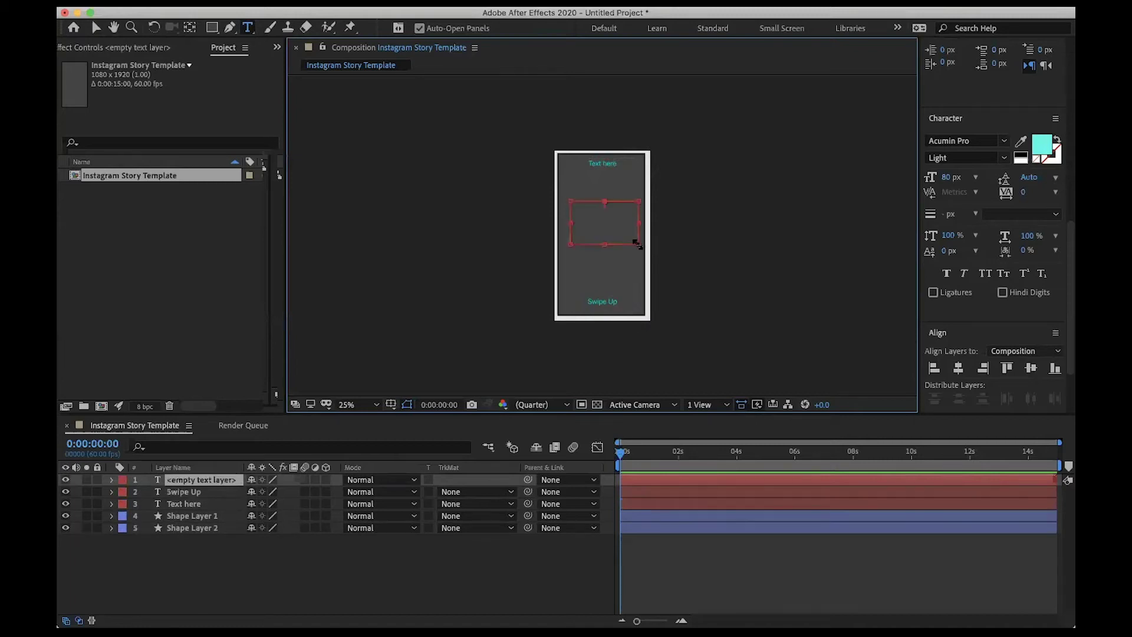
{"action": "type", "text": "Story"}
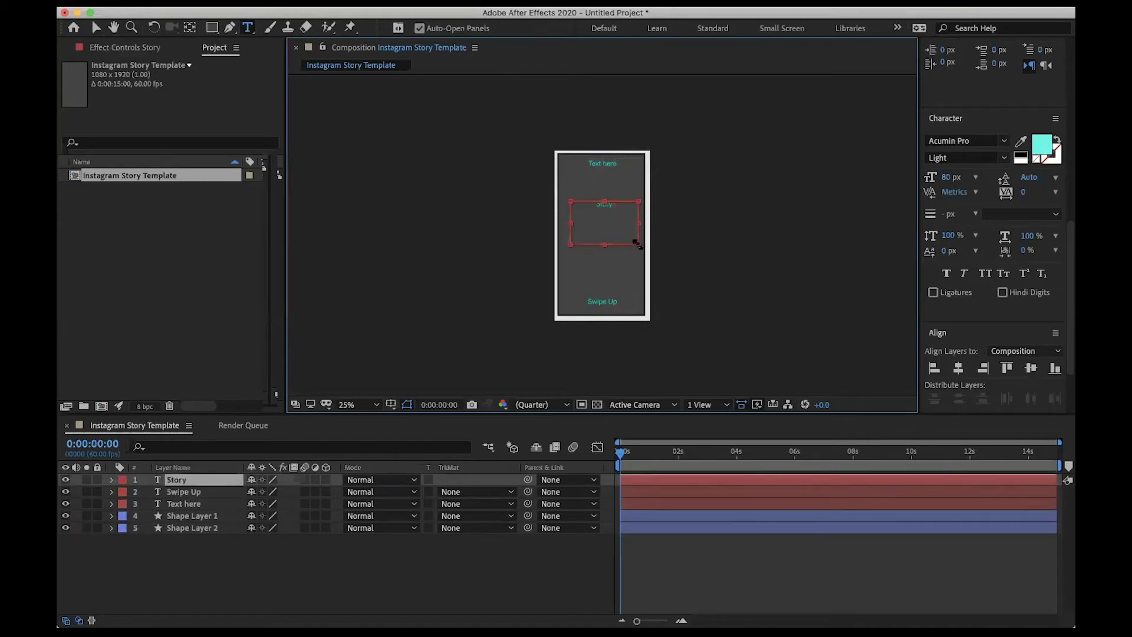
{"action": "type", "text": " Template"}
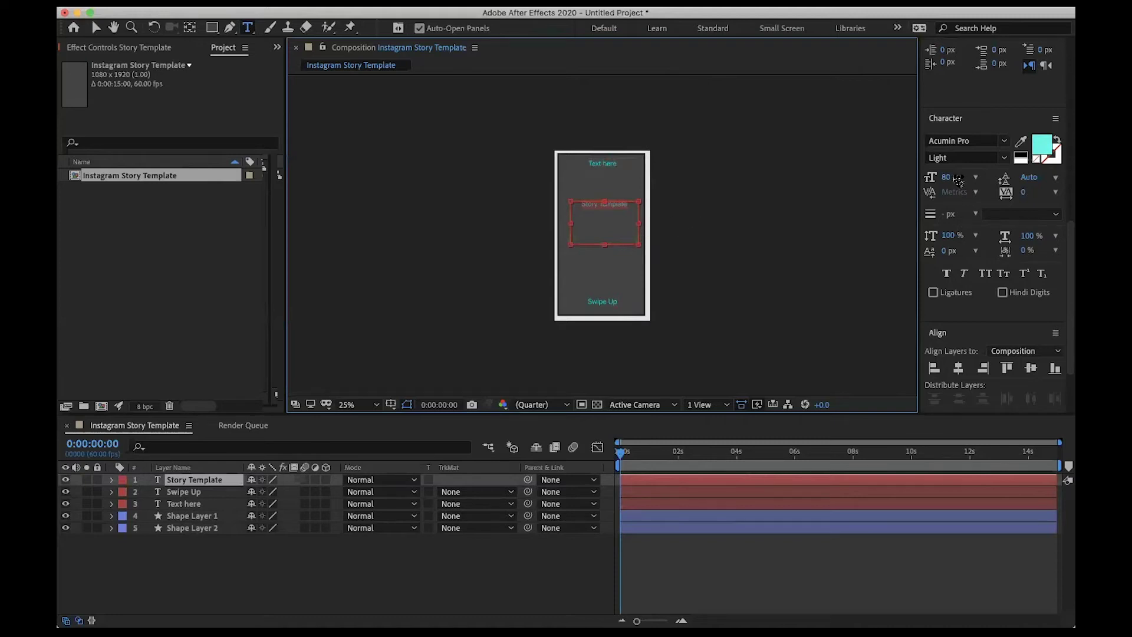
{"action": "left_click_drag", "start_coordinate": [967, 180], "coordinate": [1003, 177]}
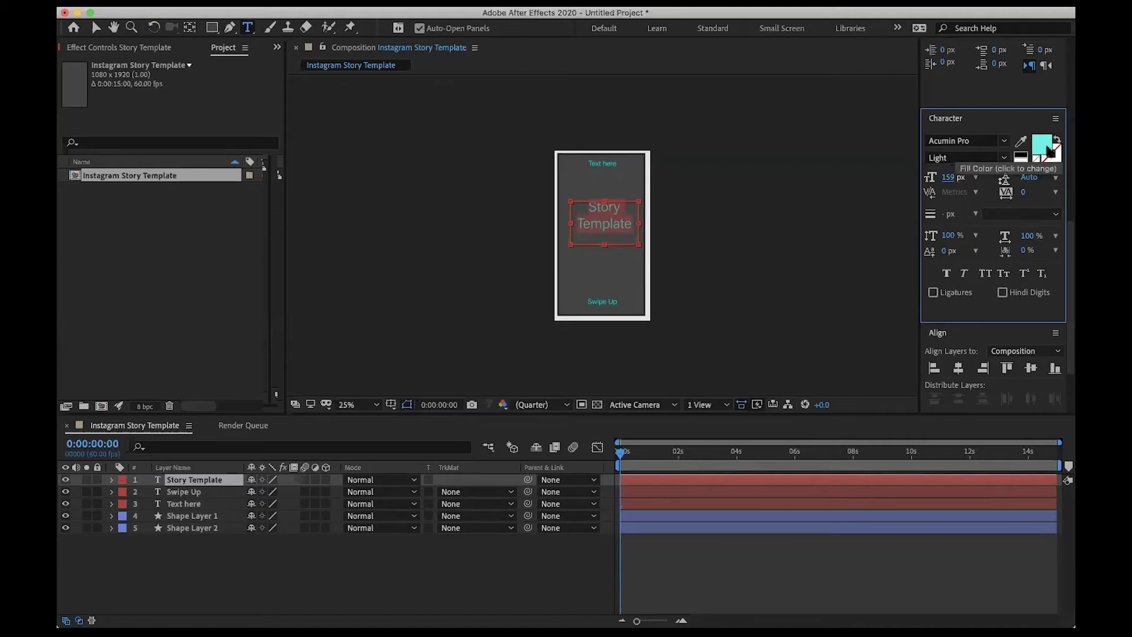
Center the "Story Template" layer horizontally and vertically in the composition.
{"action": "left_click", "coordinate": [93, 25]}
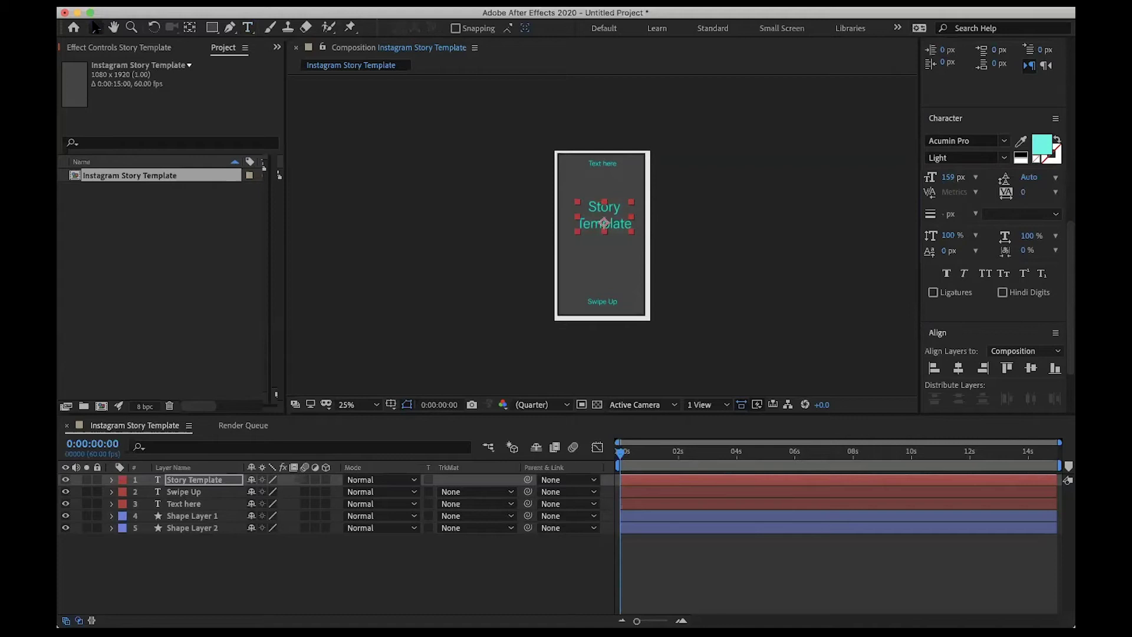
{"action": "left_click", "coordinate": [958, 368]}
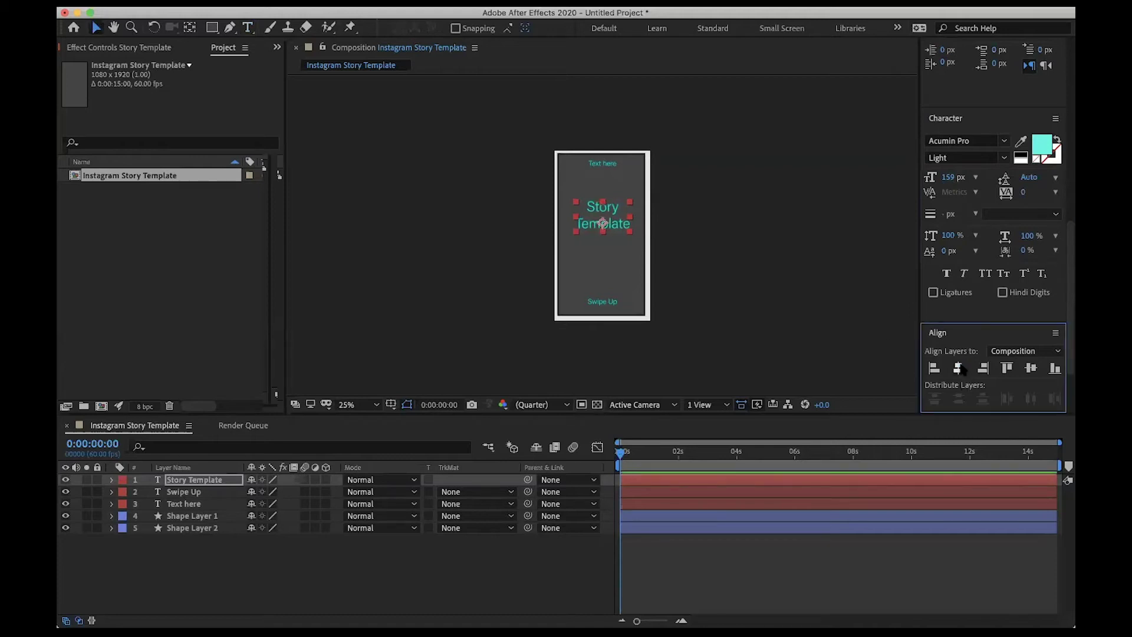
{"action": "left_click", "coordinate": [1031, 368]}
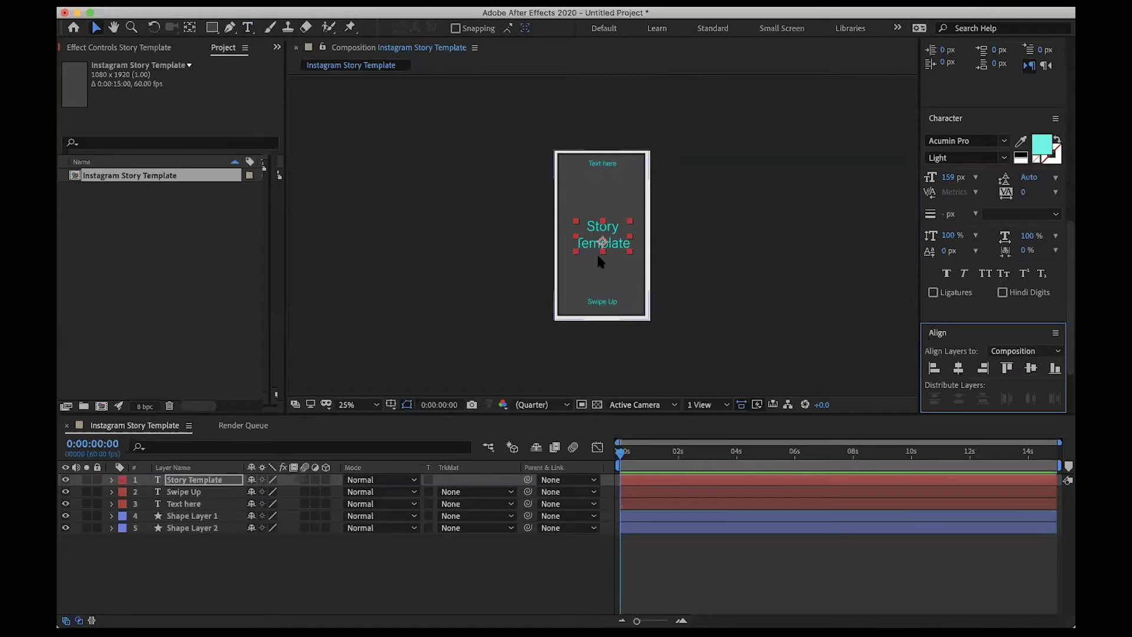
Draw a rectangle around the "Story Template" text inside Shape Layer 1 and set its stroke width to 10 px.
{"action": "left_click", "coordinate": [616, 255]}
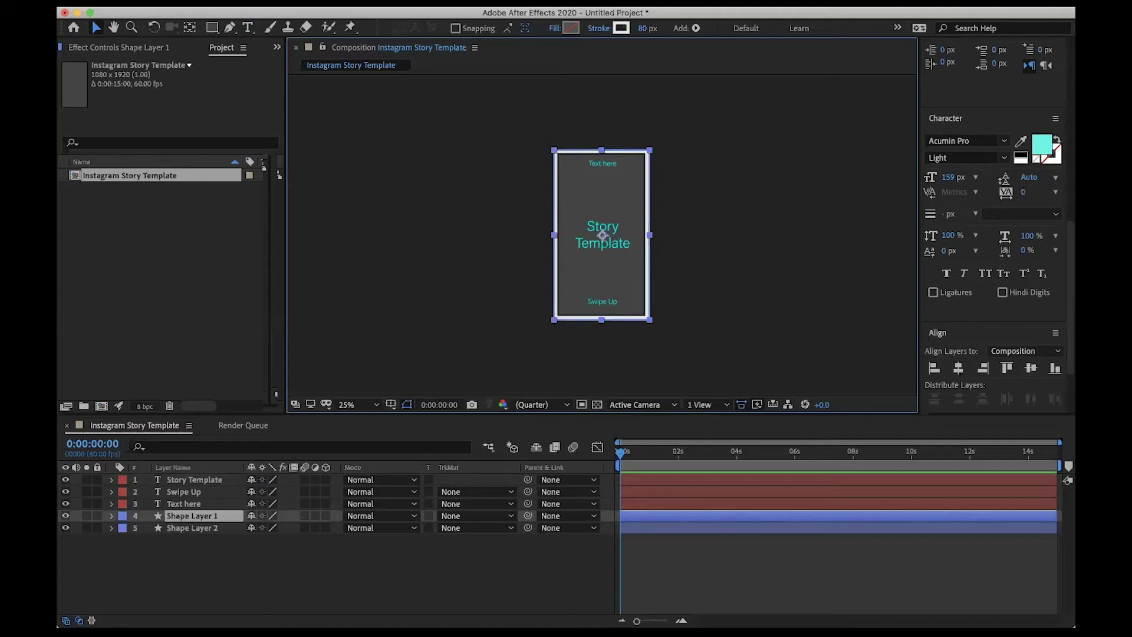
{"action": "left_click", "coordinate": [213, 29]}
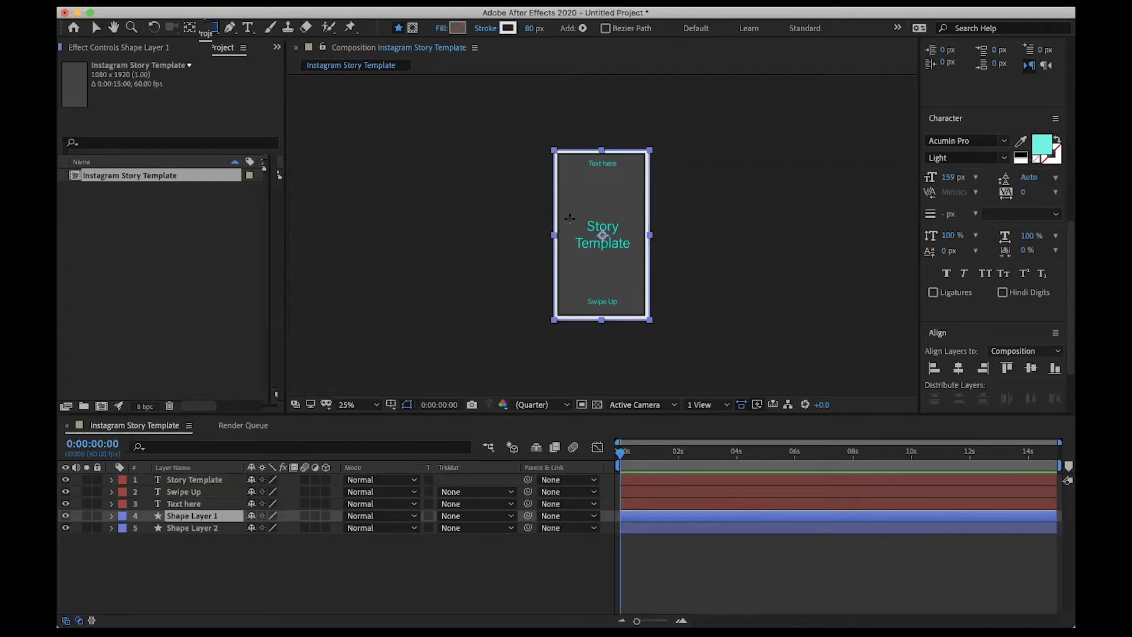
{"action": "mouse_move", "coordinate": [569, 217]}
{"action": "left_mouse_down"}
{"action": "mouse_move", "coordinate": [646, 262]}
{"action": "mouse_move", "coordinate": [638, 257]}
{"action": "left_mouse_up"}
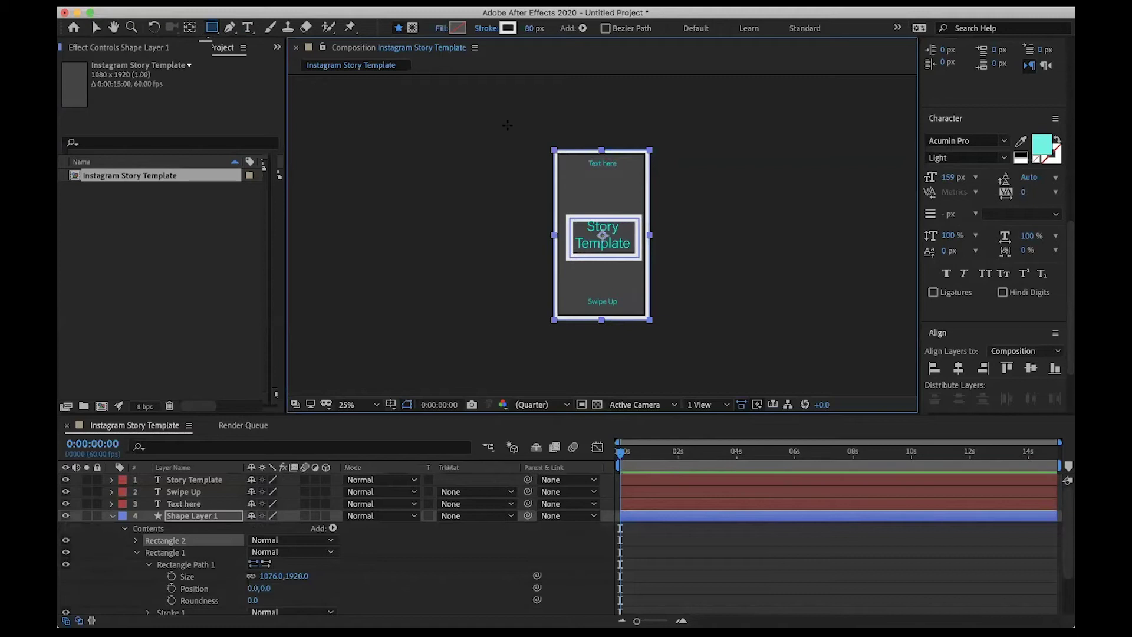
{"action": "left_click_drag", "start_coordinate": [528, 28], "coordinate": [501, 29]}
{"action": "left_click", "coordinate": [528, 29]}
{"action": "type", "text": "10"}
{"action": "key", "text": "Return"}
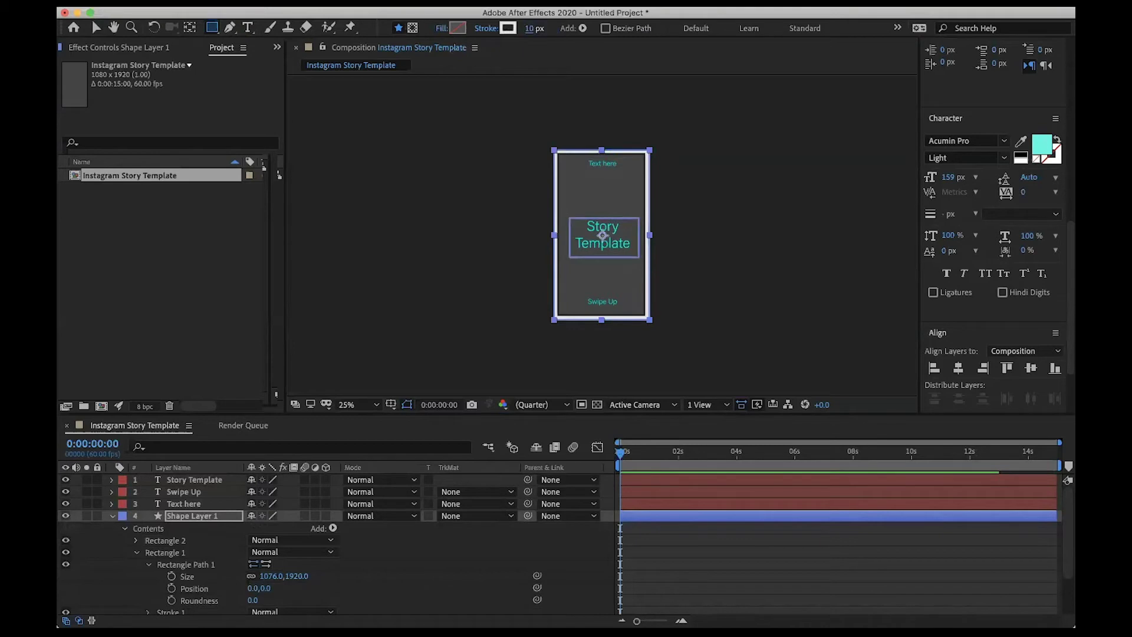
Try to center the new inner rectangle horizontally, and collapse the properties of Shape Layer 1.
{"action": "left_click", "coordinate": [97, 29]}
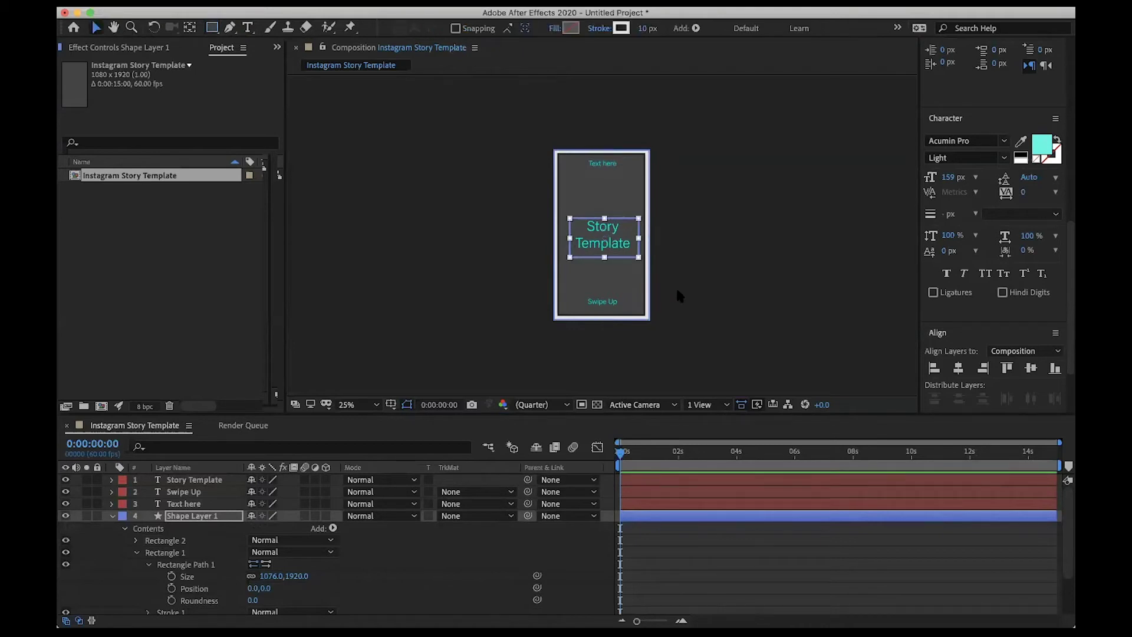
{"action": "left_click", "coordinate": [958, 367]}
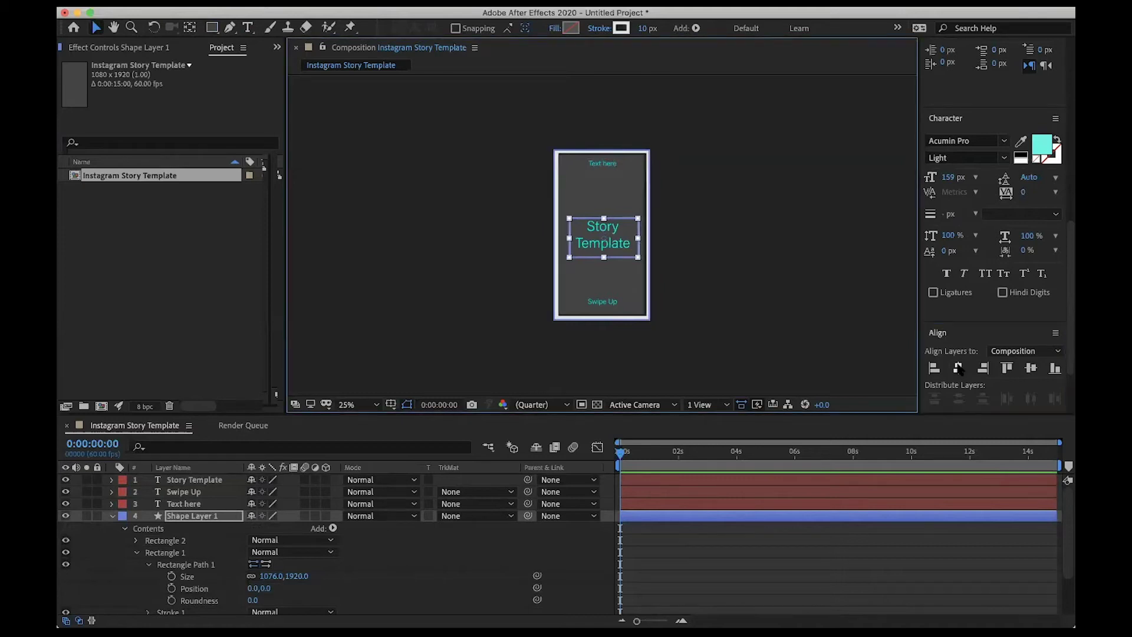
{"action": "left_click", "coordinate": [721, 228]}
{"action": "left_click", "coordinate": [626, 222]}
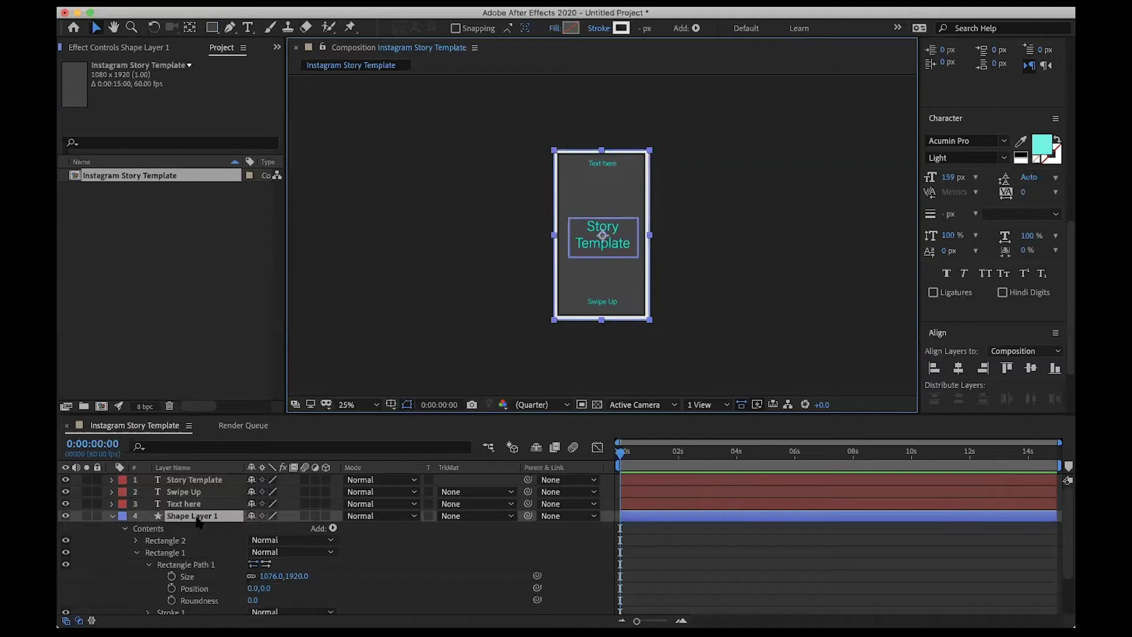
{"action": "left_click", "coordinate": [117, 519]}
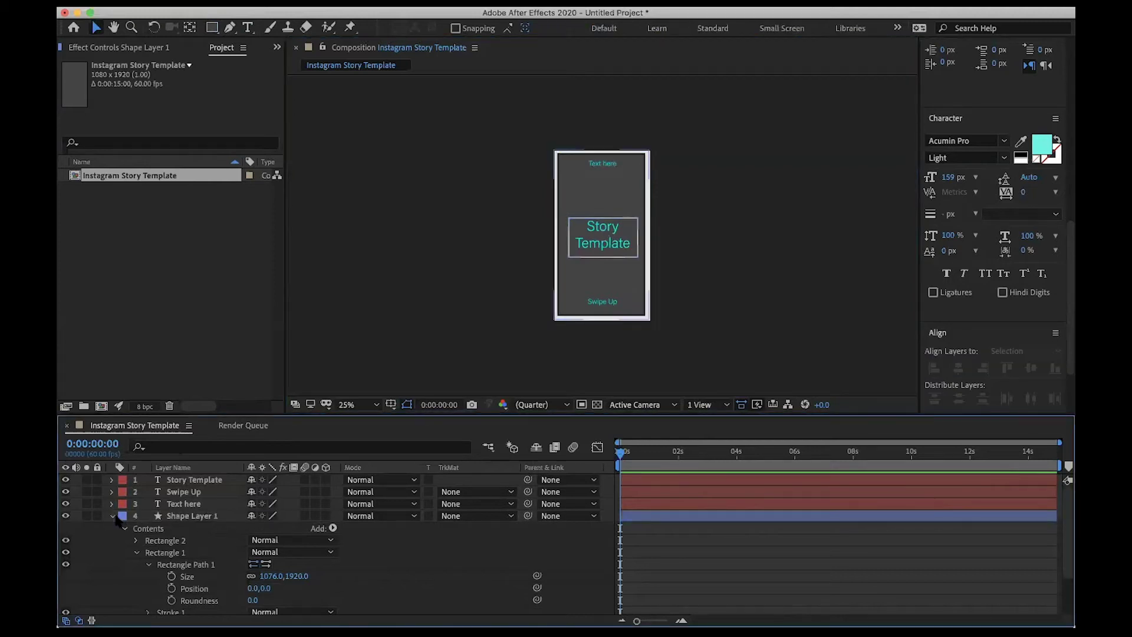
{"action": "left_click", "coordinate": [112, 516]}
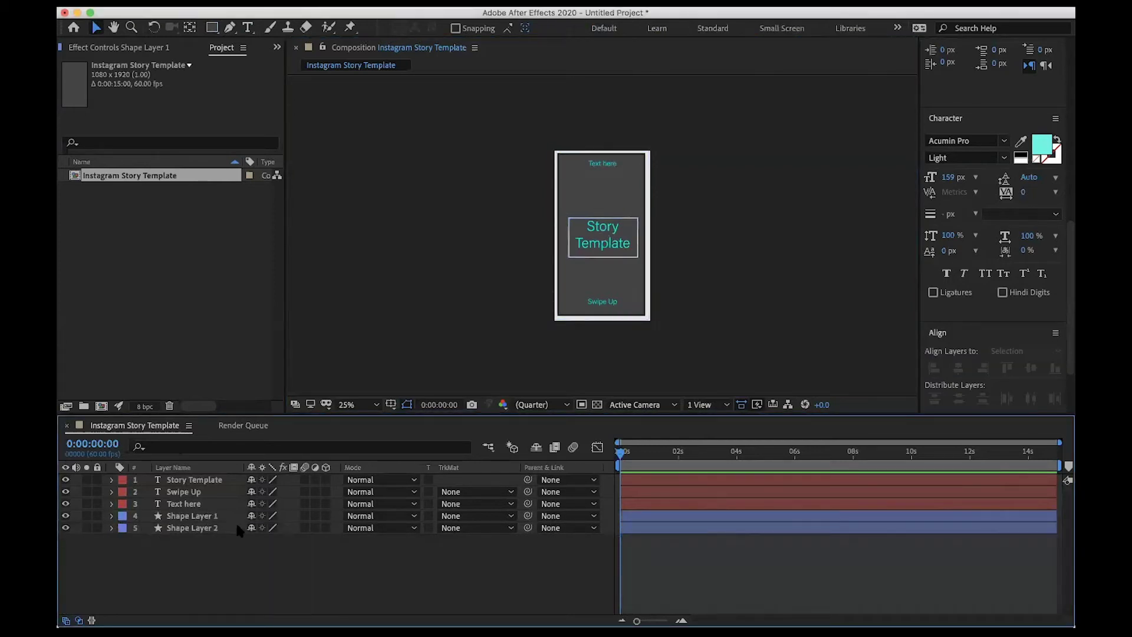
Delete the inner rectangle around the "Story Template" text from Shape Layer 1.
{"action": "left_click", "coordinate": [608, 259]}
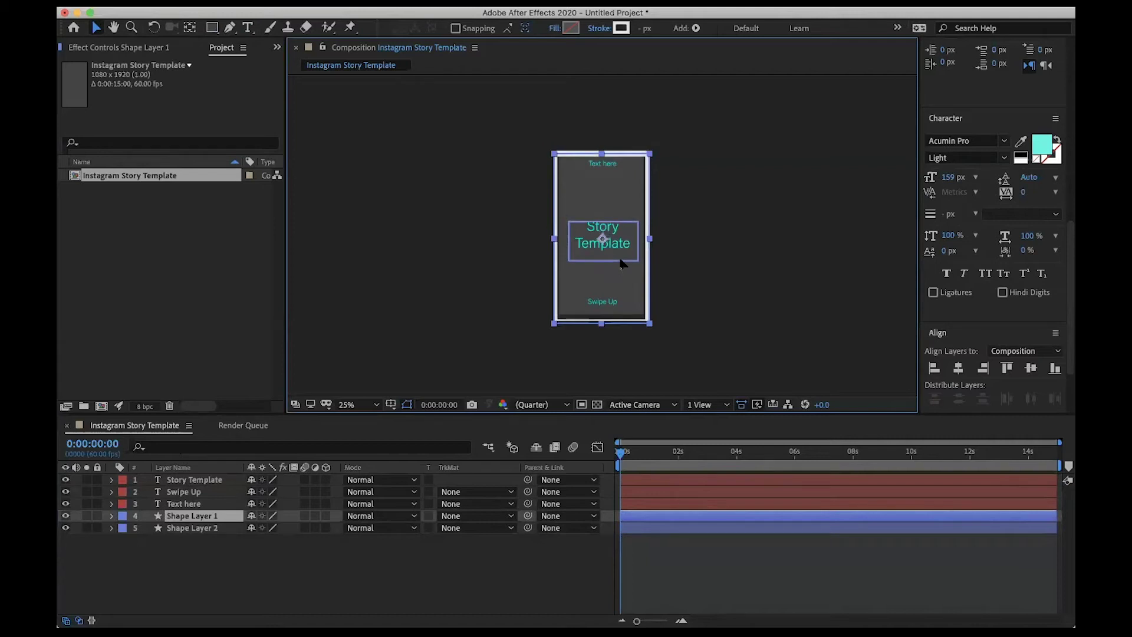
{"action": "left_click", "coordinate": [739, 235]}
{"action": "left_click", "coordinate": [636, 223]}
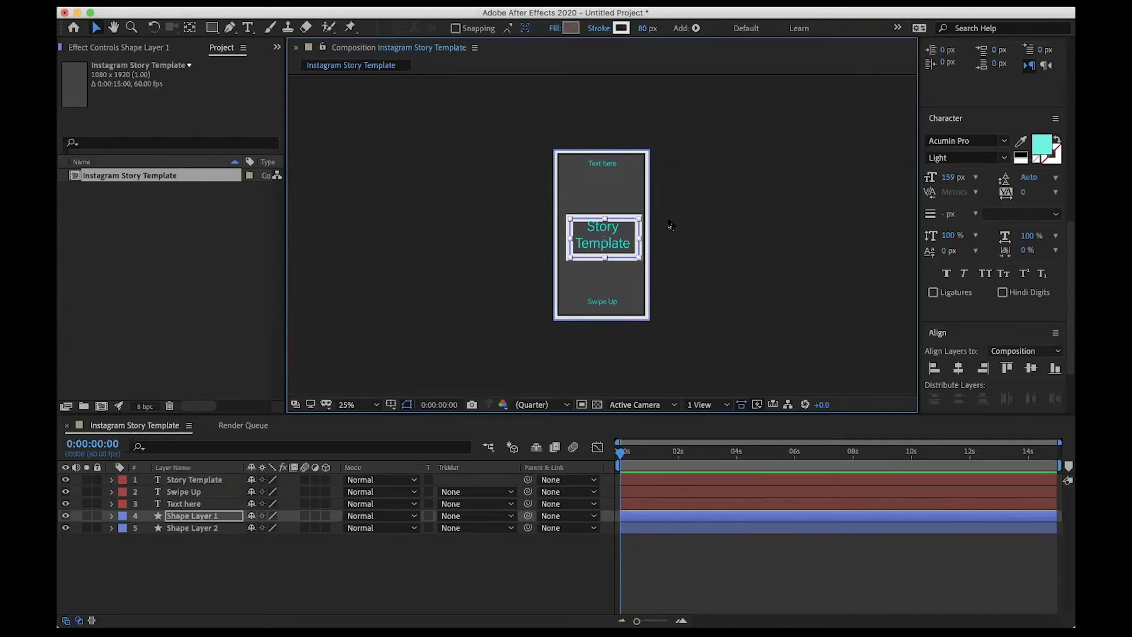
{"action": "key", "text": "Delete"}
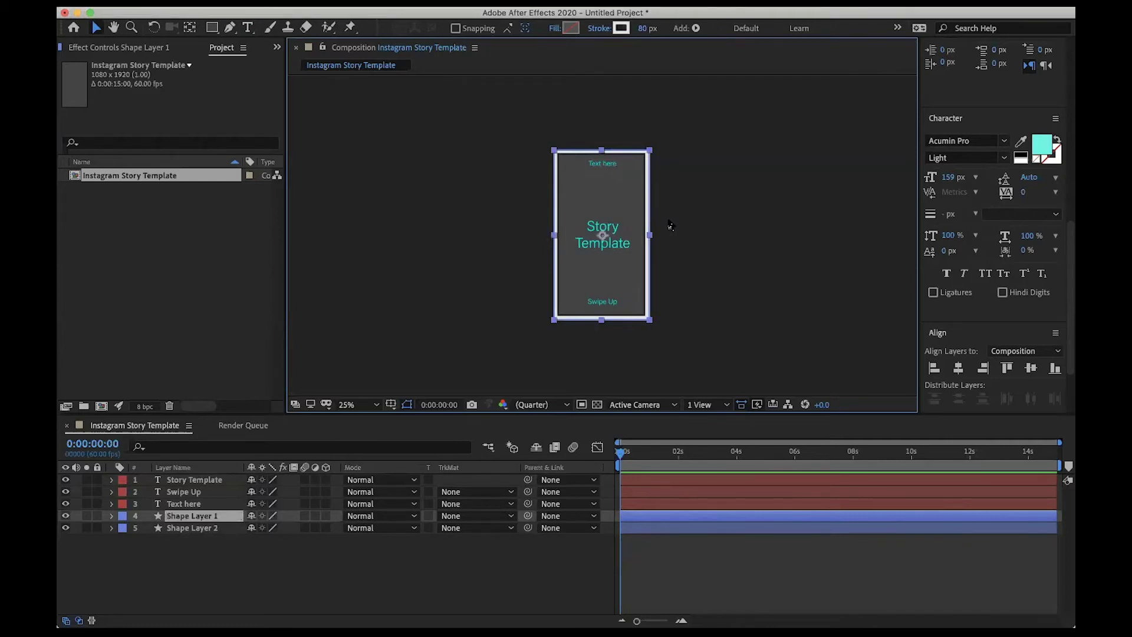
Draw a rectangle around the "Story Template" text as a separate shape layer.
{"action": "left_click", "coordinate": [436, 257]}
{"action": "left_click", "coordinate": [192, 576]}
{"action": "key", "text": "q"}
{"action": "left_click_drag", "start_coordinate": [565, 214], "coordinate": [639, 258]}
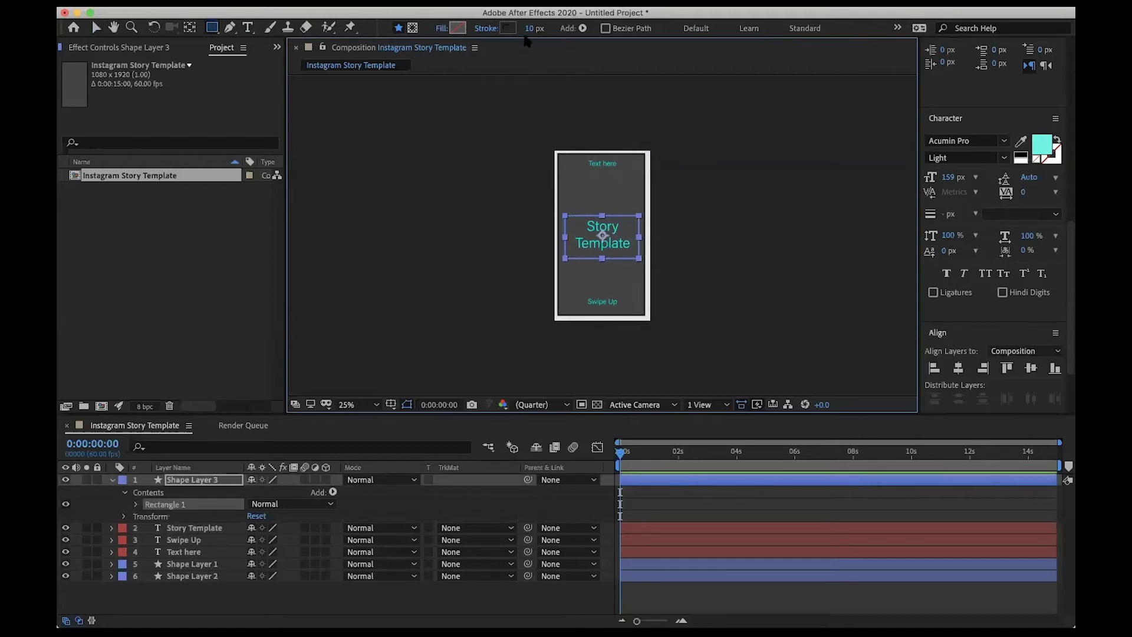
Give the rectangle around "Story Template" a white (FFFFFF) stroke with a width of 15 px.
{"action": "left_click", "coordinate": [507, 27]}
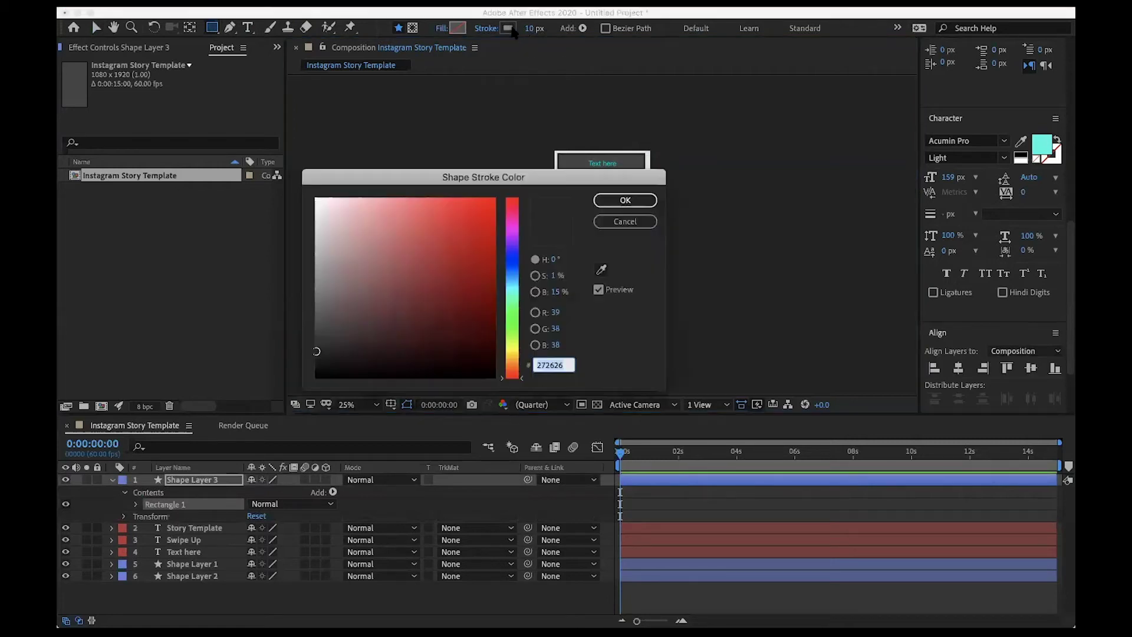
{"action": "left_click", "coordinate": [316, 200]}
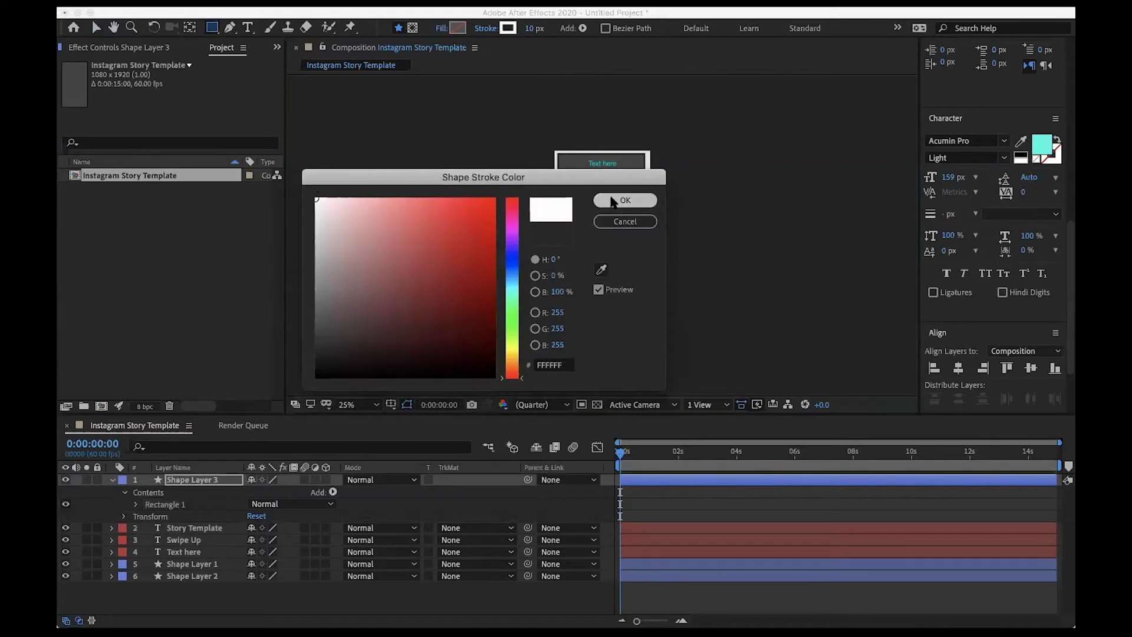
{"action": "left_click", "coordinate": [616, 199]}
{"action": "left_click_drag", "start_coordinate": [532, 28], "coordinate": [525, 30]}
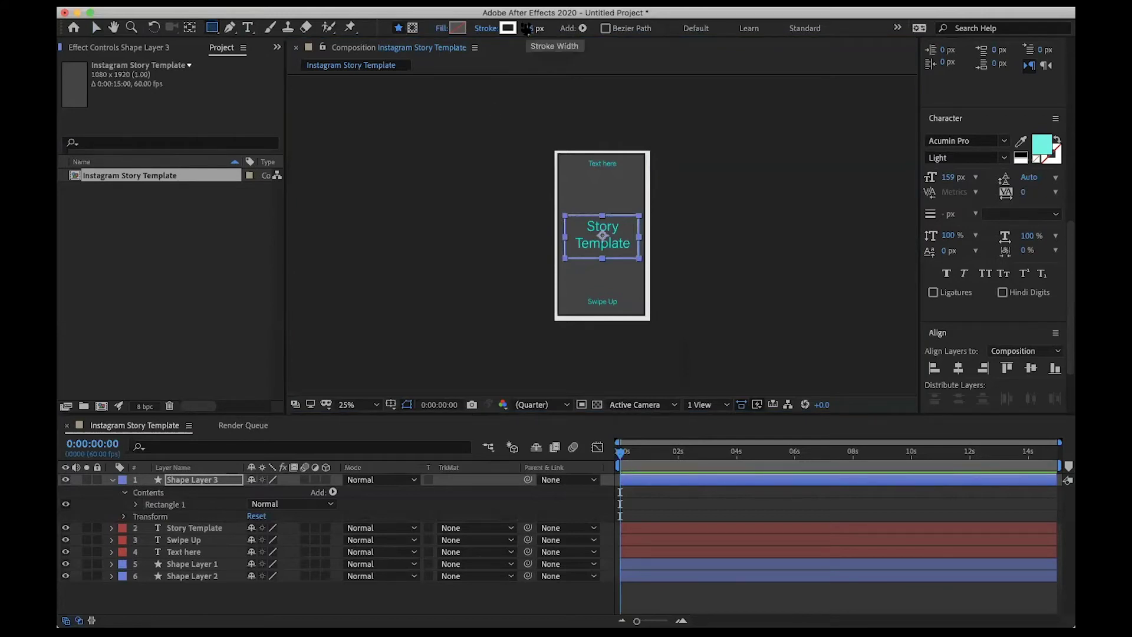
Center the white rectangle frame horizontally in the composition and deselect it.
{"action": "left_click", "coordinate": [959, 369]}
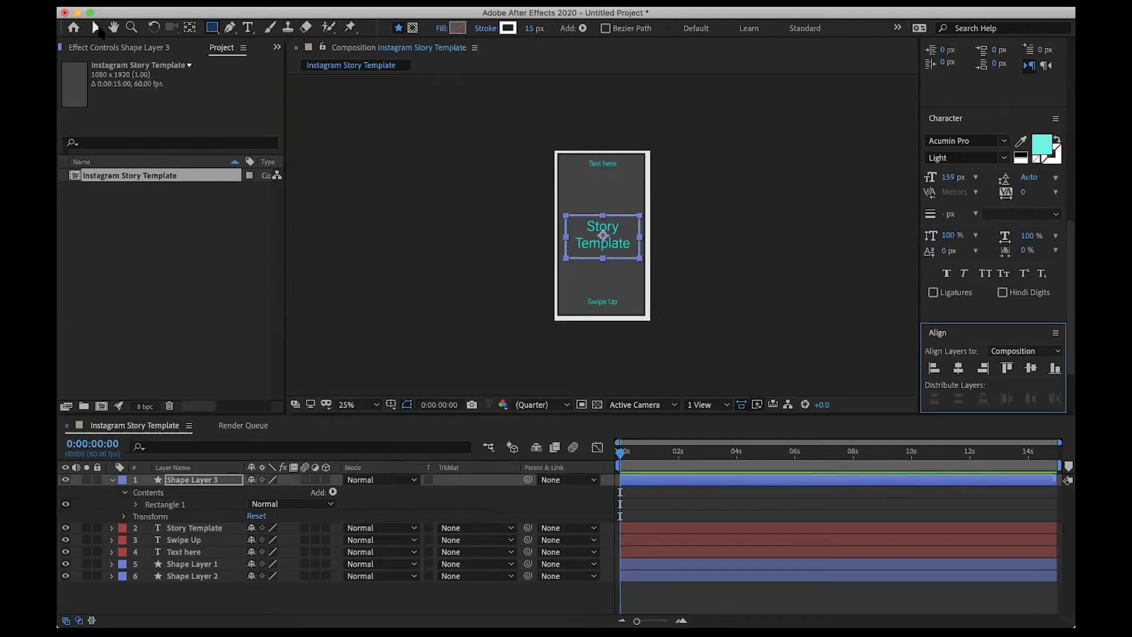
{"action": "left_click", "coordinate": [95, 29]}
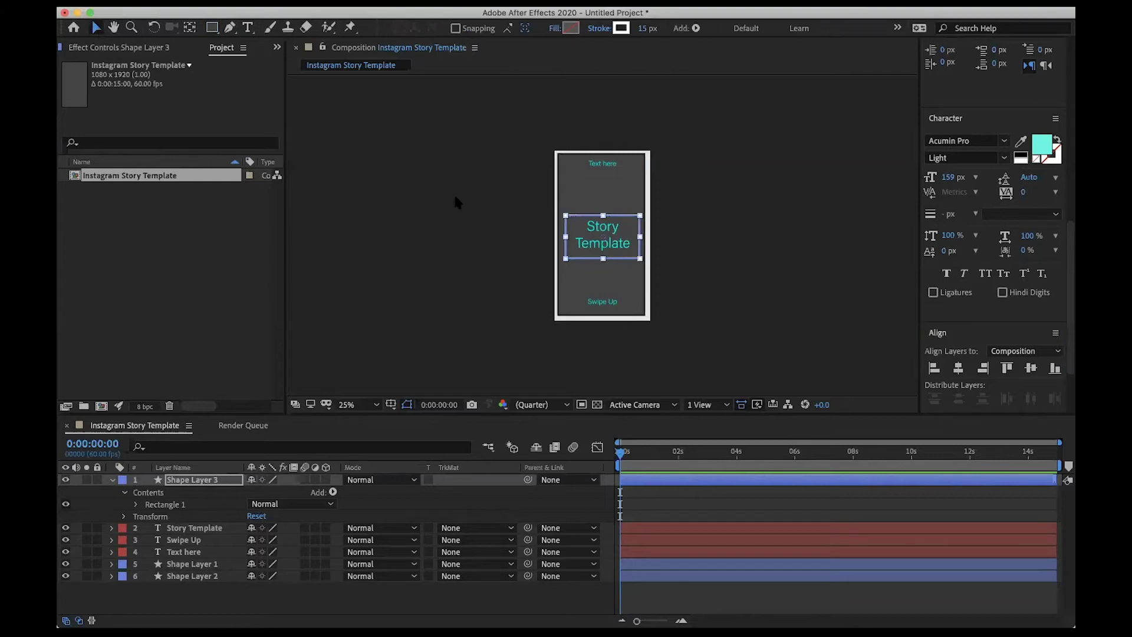
{"action": "left_click", "coordinate": [743, 222]}
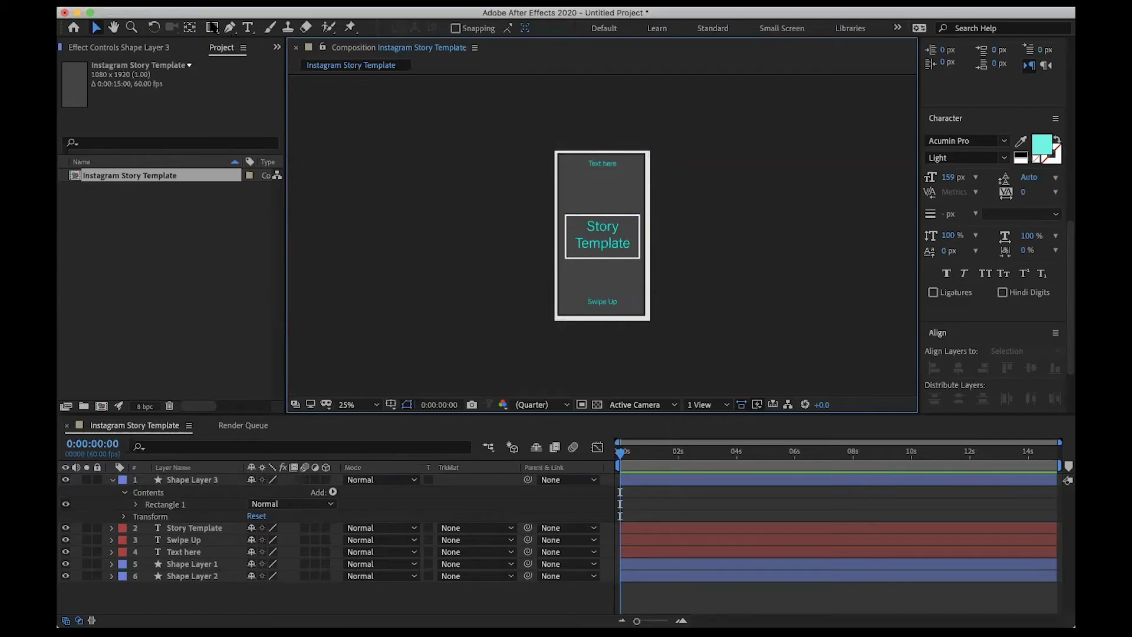
Draw a rectangular mask on Shape Layer 3, wider but slightly shorter than the white frame, to cut off its upper and lower edges.
{"action": "left_click", "coordinate": [212, 28]}
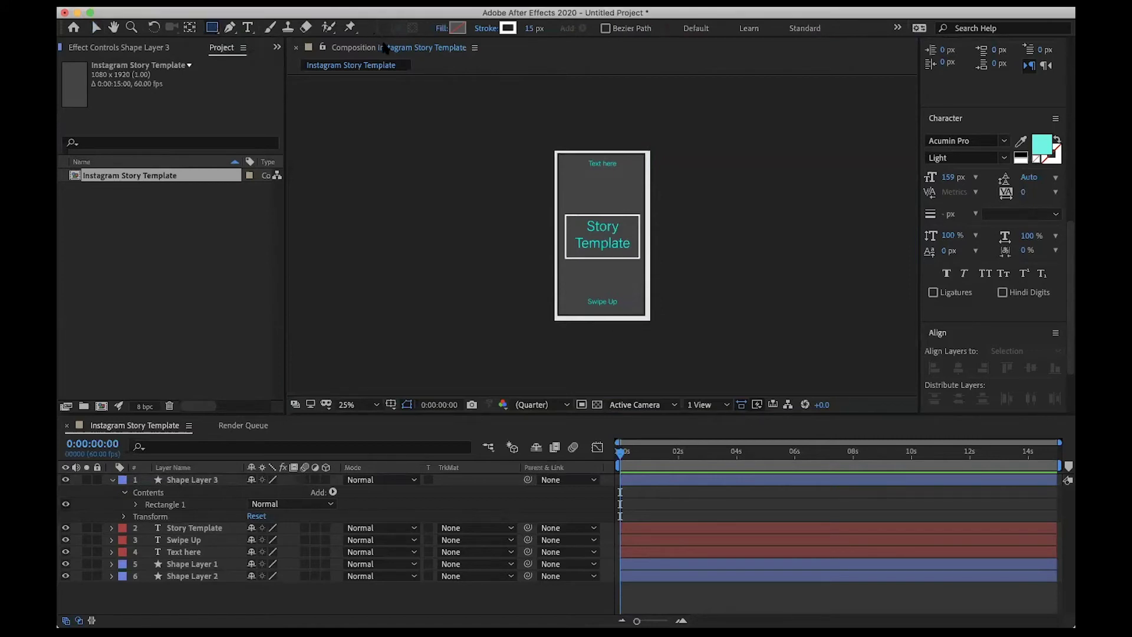
{"action": "left_click", "coordinate": [96, 27]}
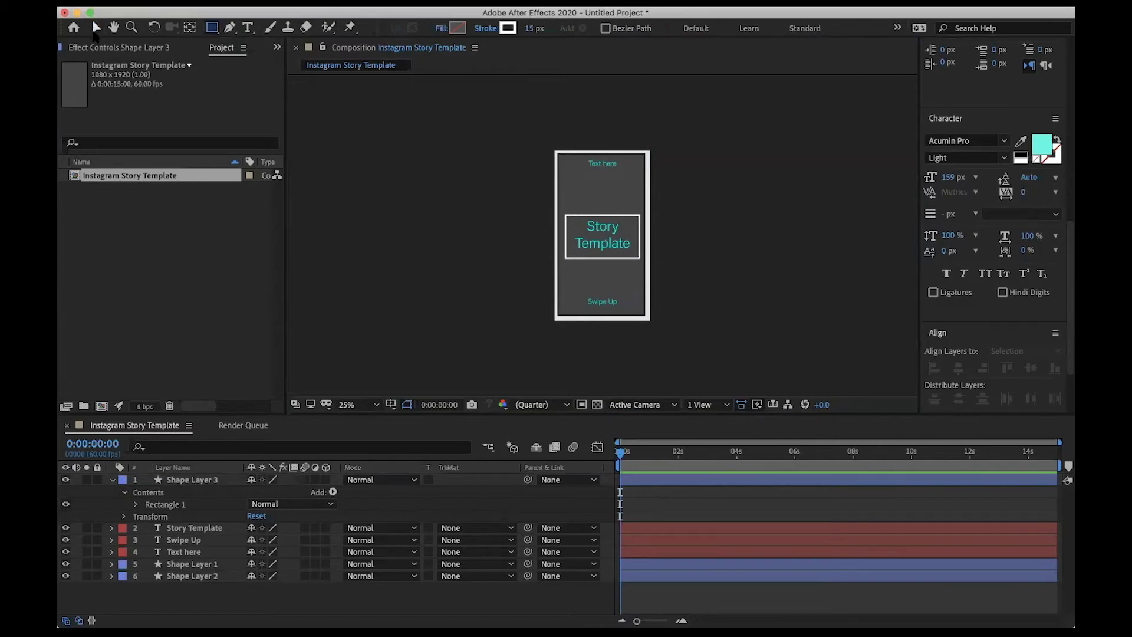
{"action": "left_click", "coordinate": [581, 221]}
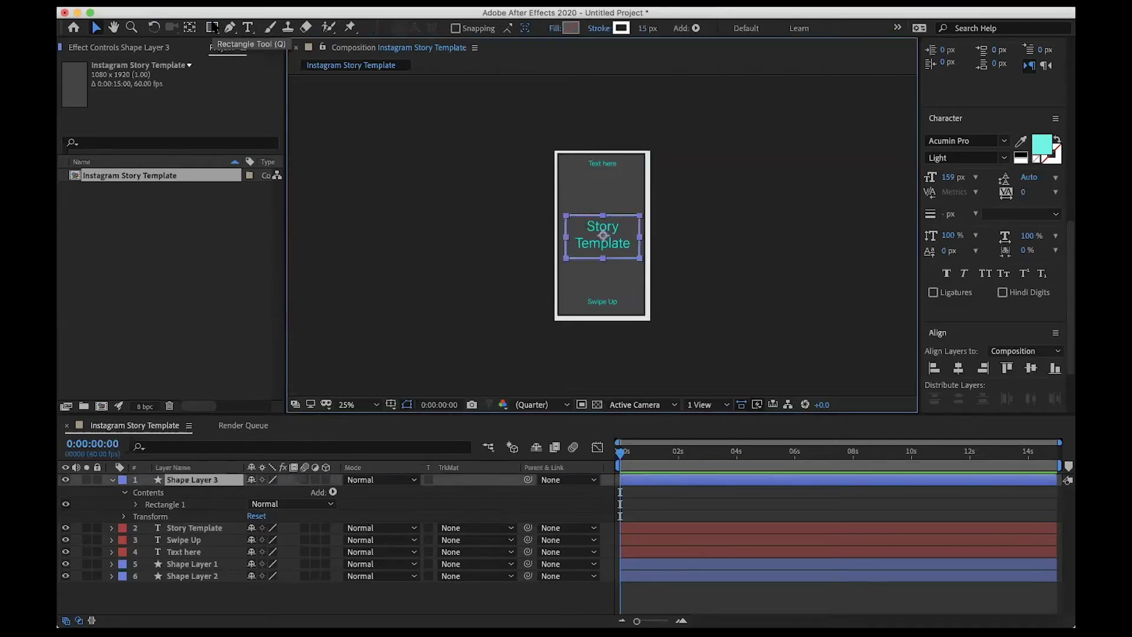
{"action": "left_click", "coordinate": [212, 27]}
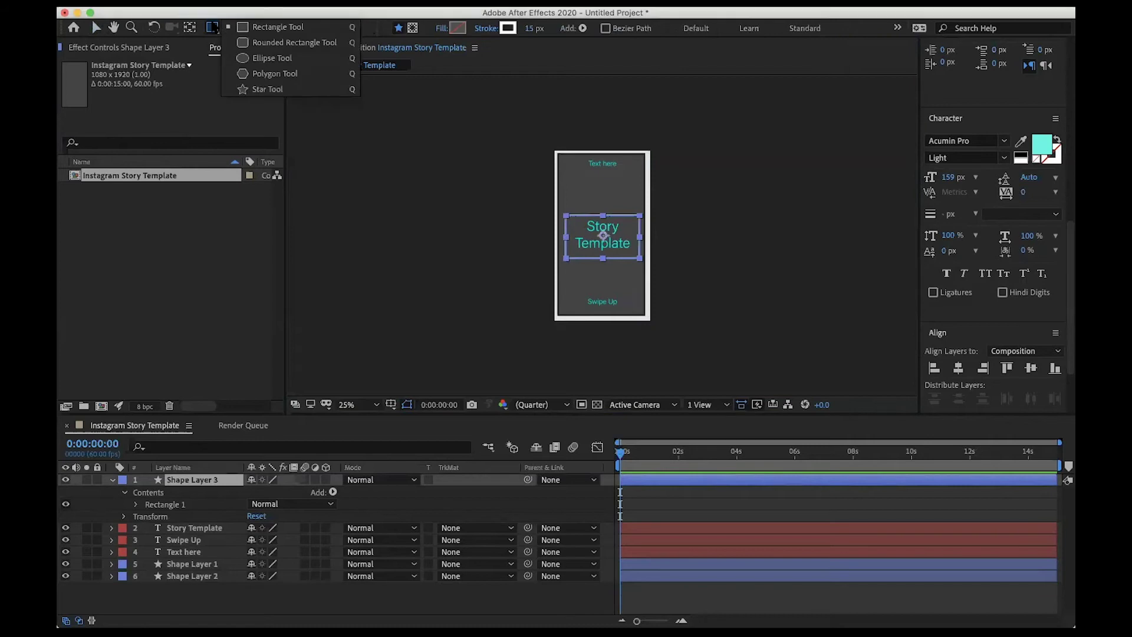
{"action": "left_click", "coordinate": [271, 27]}
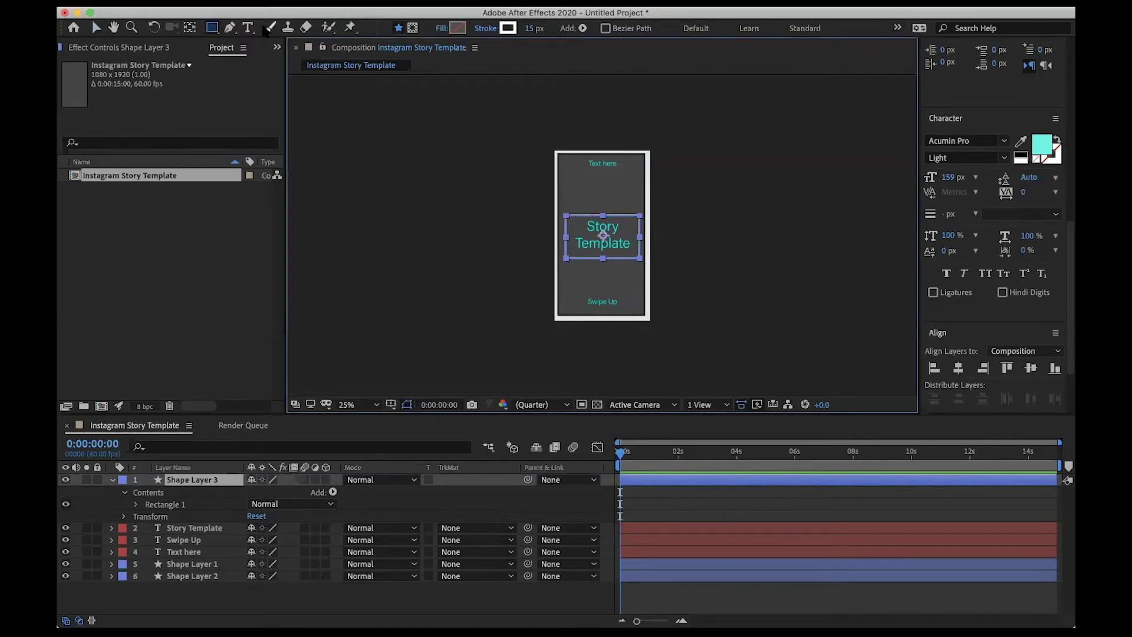
{"action": "left_click", "coordinate": [412, 28]}
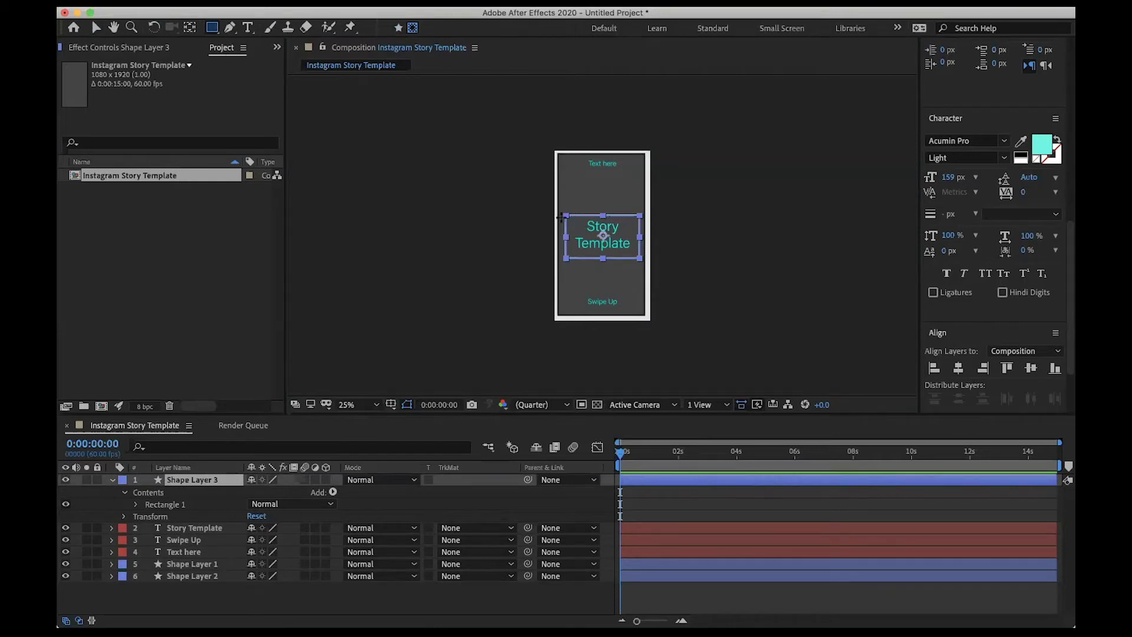
{"action": "left_click", "coordinate": [558, 217]}
{"action": "left_click_drag", "start_coordinate": [559, 217], "coordinate": [644, 256]}
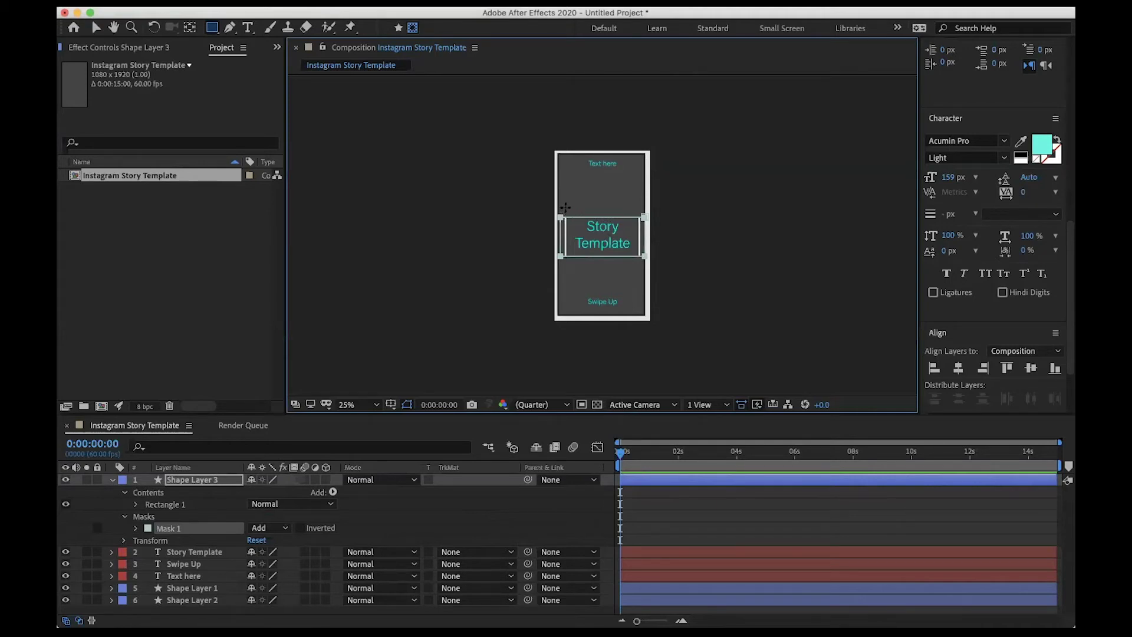
Replace the mask on Shape Layer 3 with a rectangle narrower but taller than the white frame, hiding its vertical sides, and deselect it.
{"action": "left_click_drag", "start_coordinate": [565, 209], "coordinate": [636, 269]}
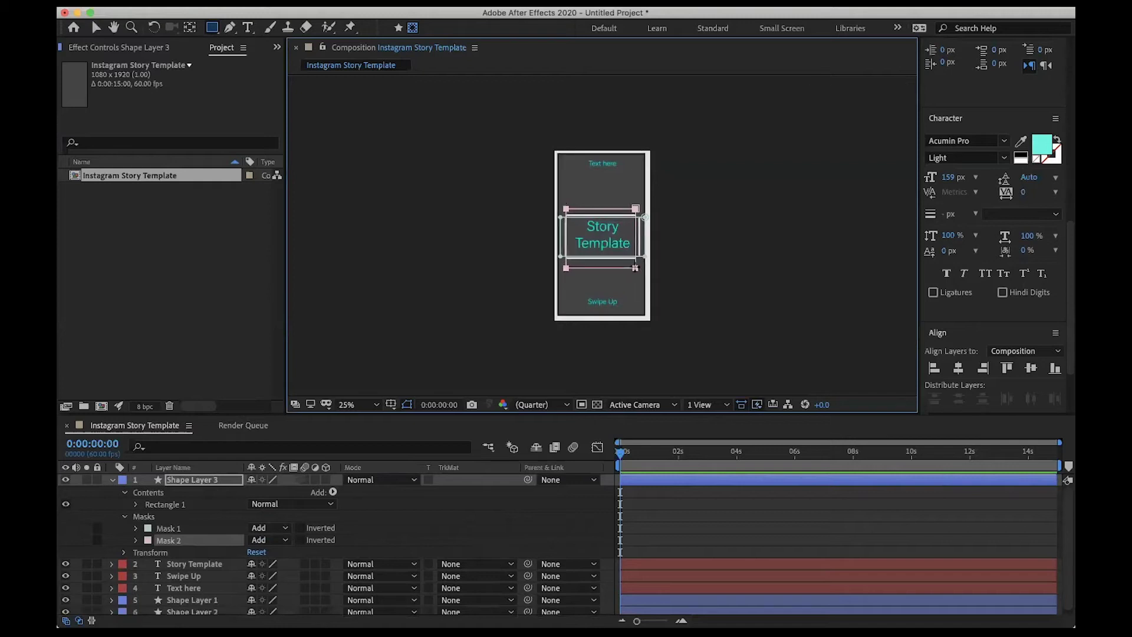
{"action": "key", "text": "Delete"}
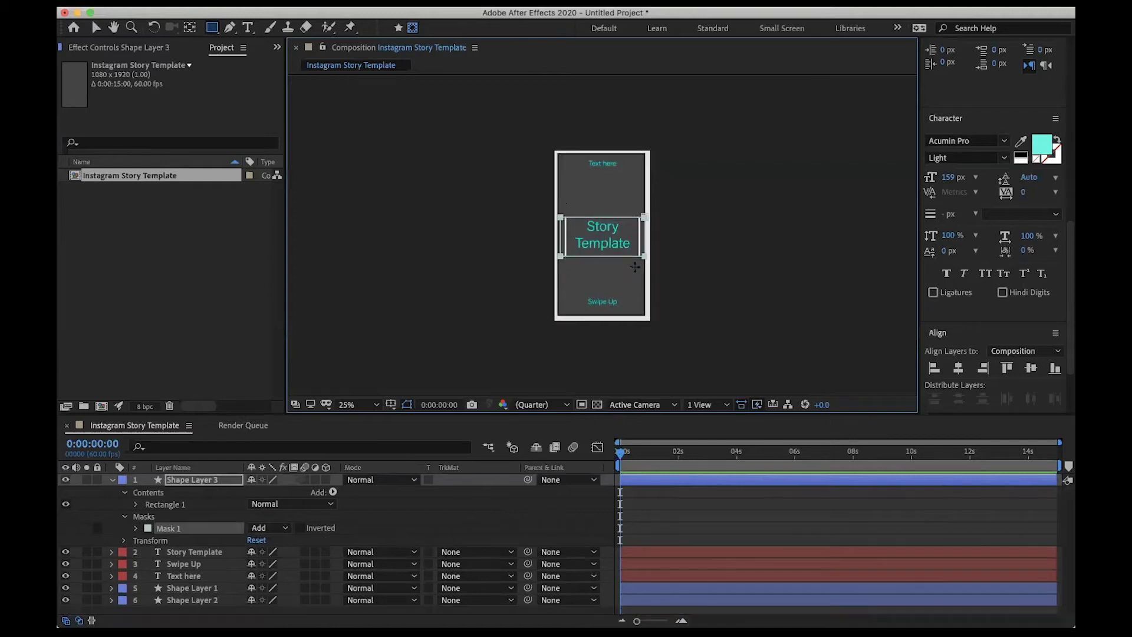
{"action": "key", "text": "Delete"}
{"action": "left_click_drag", "start_coordinate": [566, 206], "coordinate": [636, 269]}
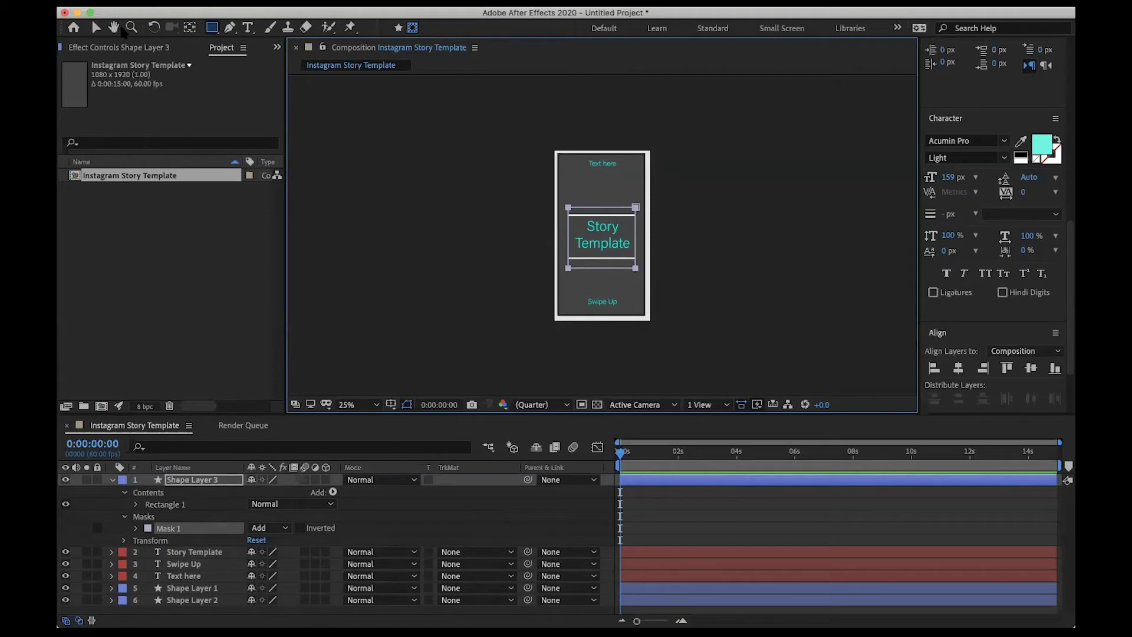
{"action": "key", "text": "v"}
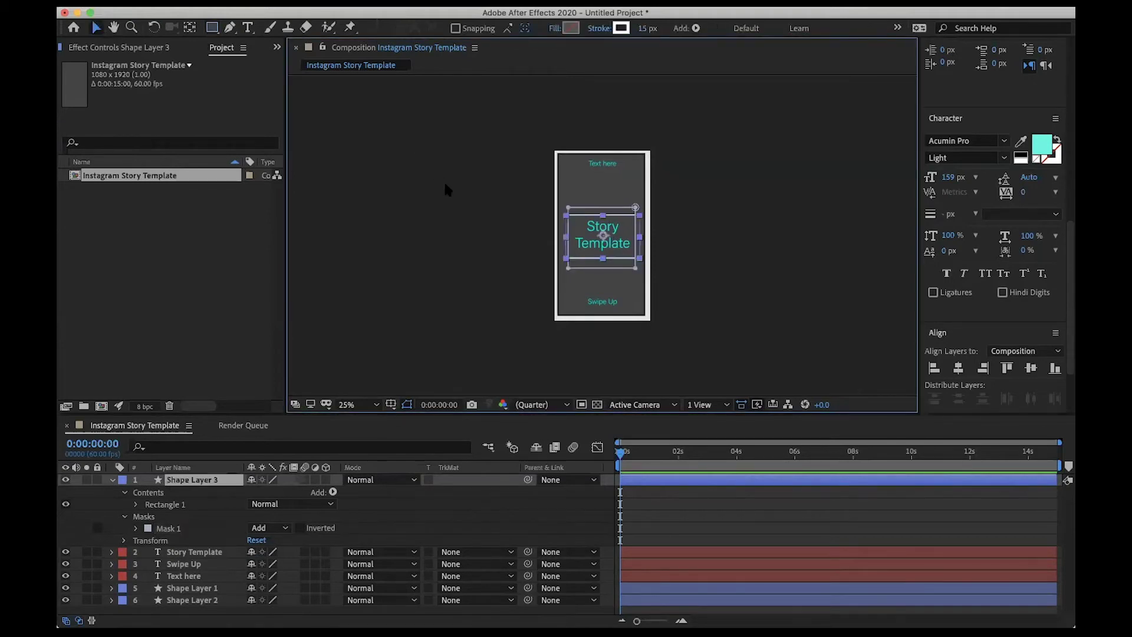
{"action": "left_click", "coordinate": [465, 220]}
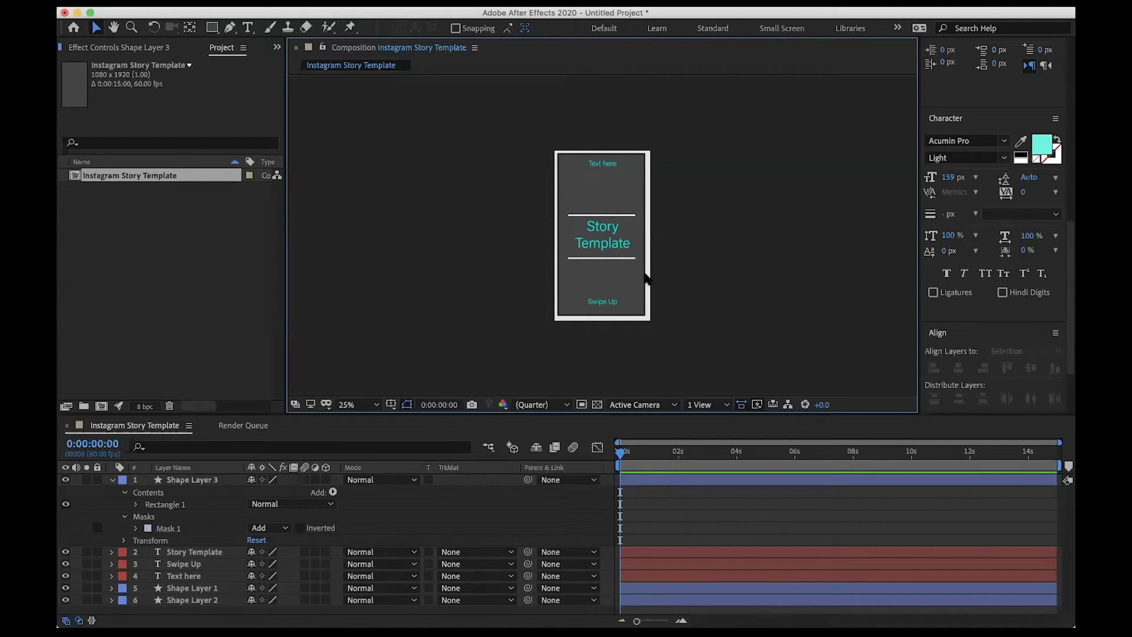
Move the "Swipe Up" text slightly upward to make room beneath it.
{"action": "left_click", "coordinate": [604, 303]}
{"action": "left_click_drag", "start_coordinate": [607, 305], "coordinate": [605, 286]}
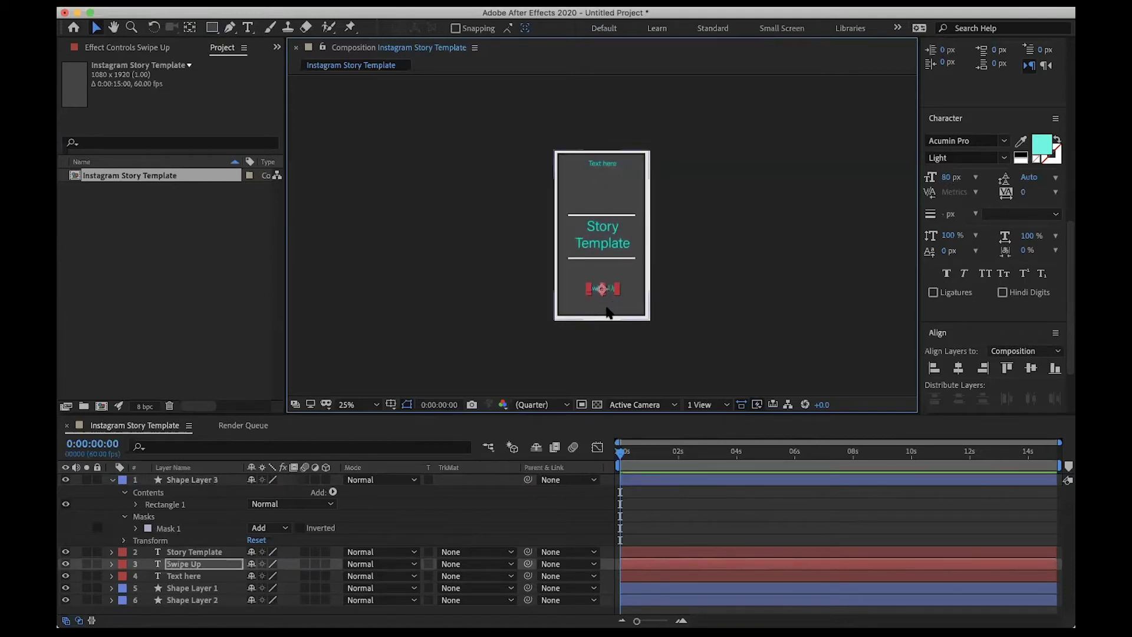
Draw a small polygon at the "Swipe Up" text as a separate shape layer, with no other layer selected.
{"action": "left_click", "coordinate": [210, 28]}
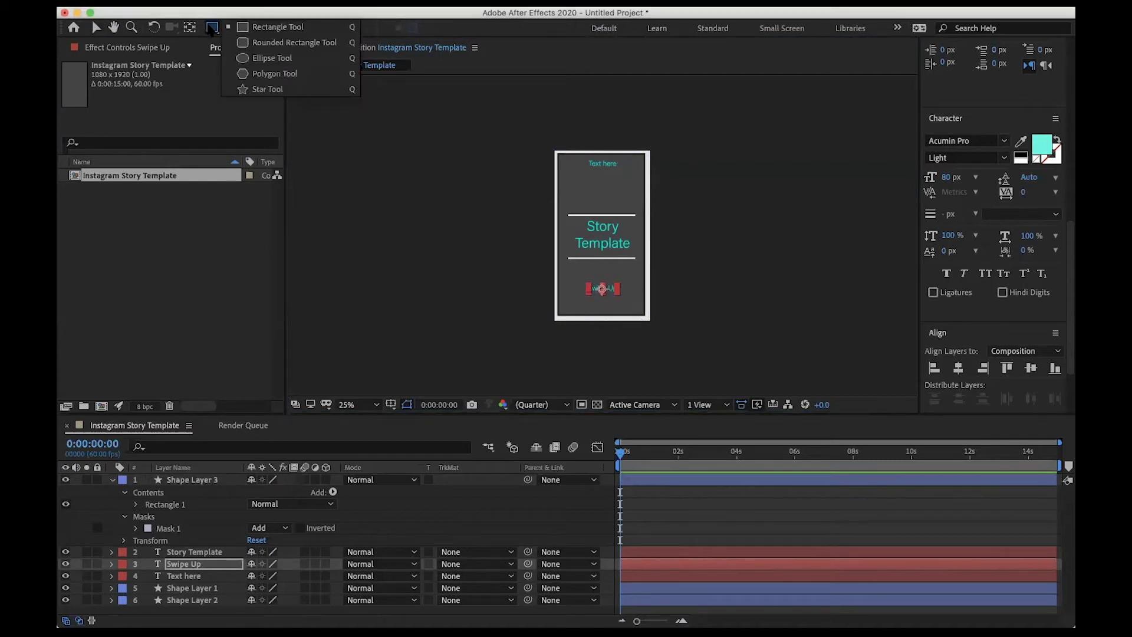
{"action": "left_click", "coordinate": [210, 28]}
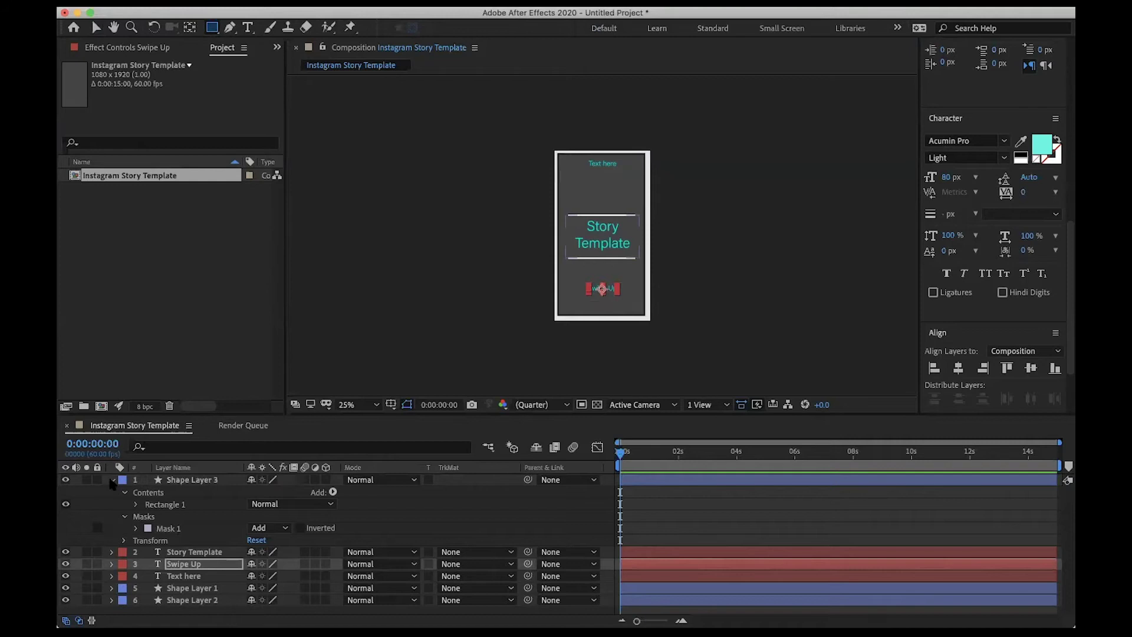
{"action": "left_click", "coordinate": [161, 580]}
{"action": "key", "text": "ctrl+z"}
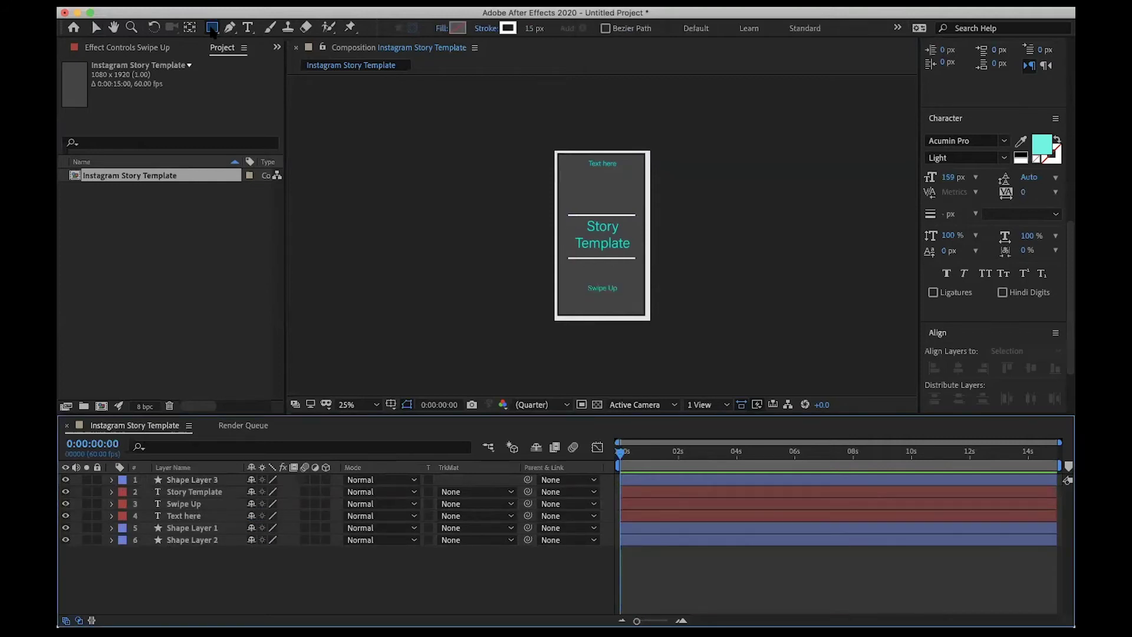
{"action": "left_click", "coordinate": [212, 28]}
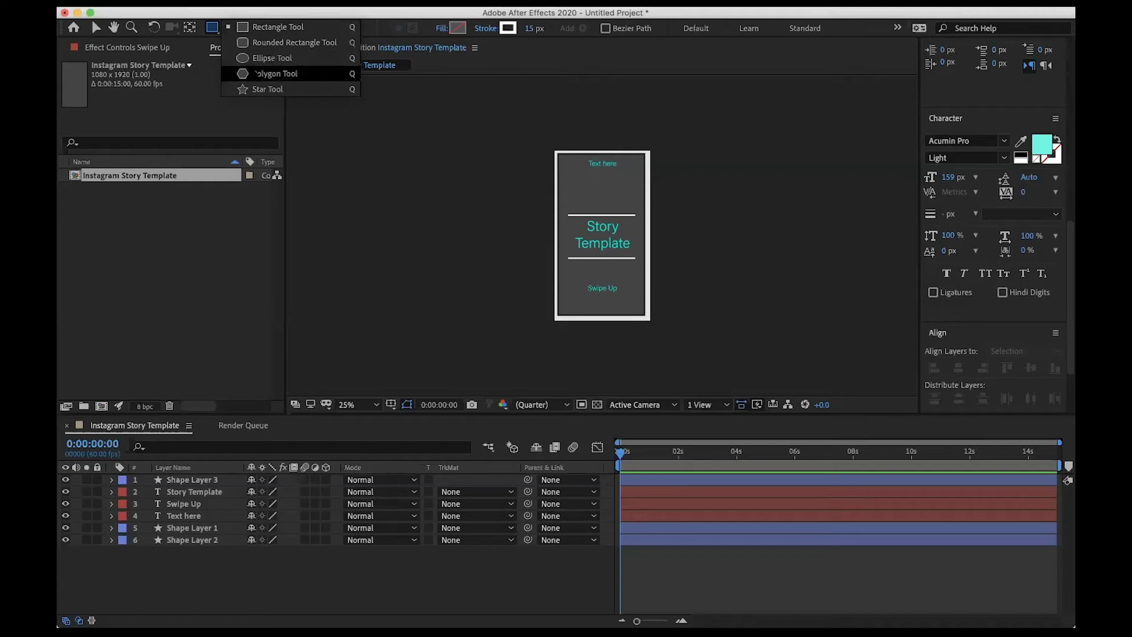
{"action": "left_click", "coordinate": [257, 73]}
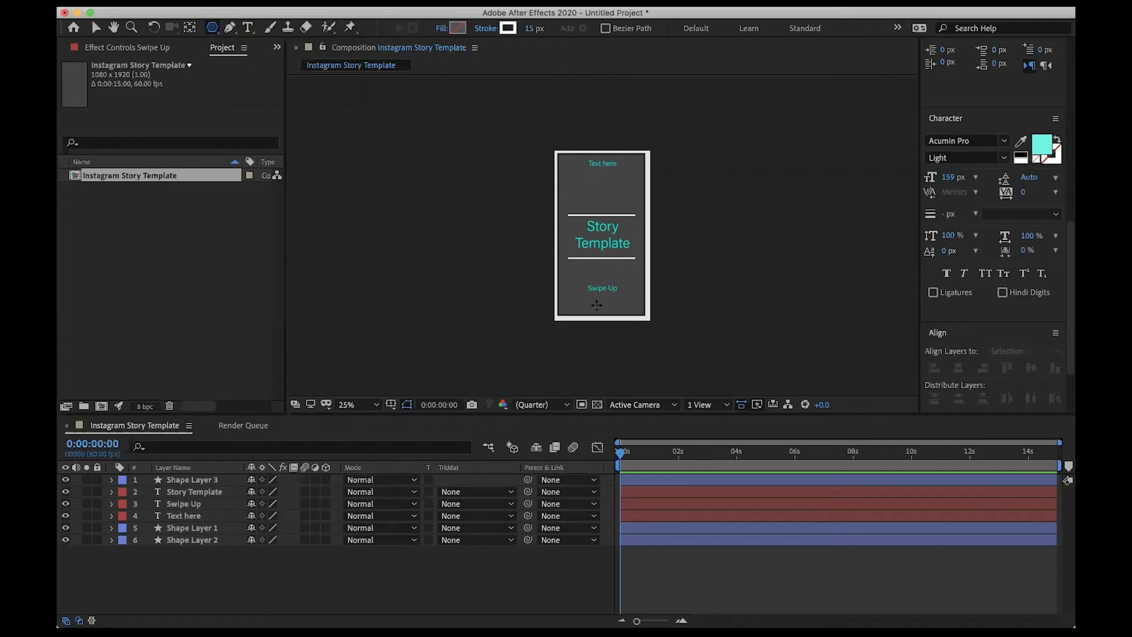
{"action": "left_click_drag", "start_coordinate": [590, 297], "coordinate": [607, 300]}
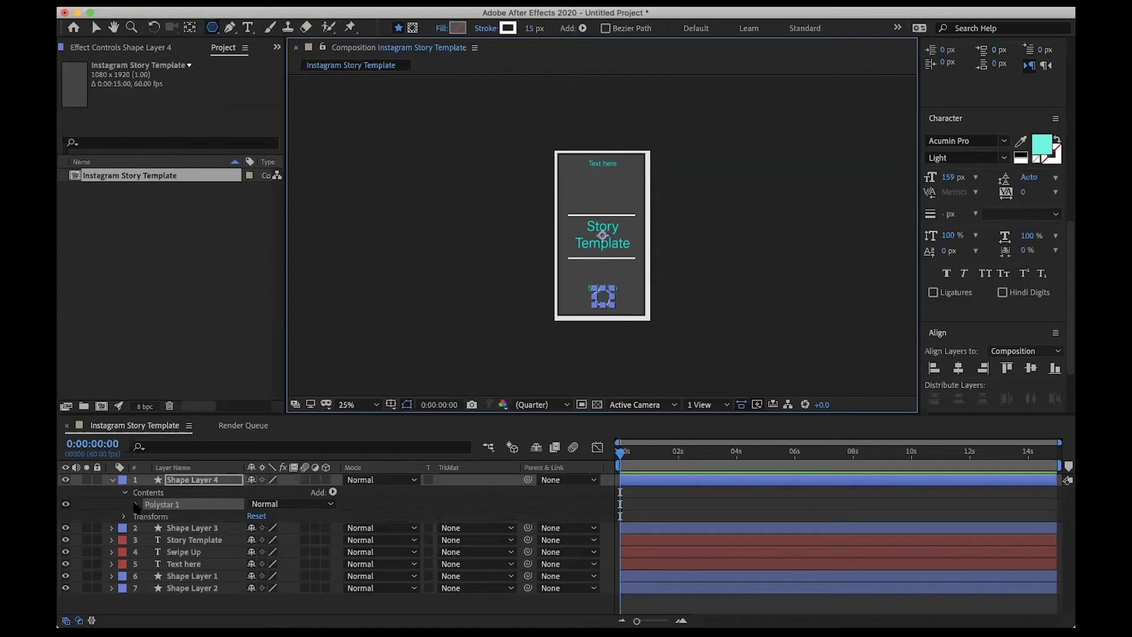
Turn the polygon on Shape Layer 4 into a triangle by setting its Polystar Path points to 3.
{"action": "left_click", "coordinate": [135, 504]}
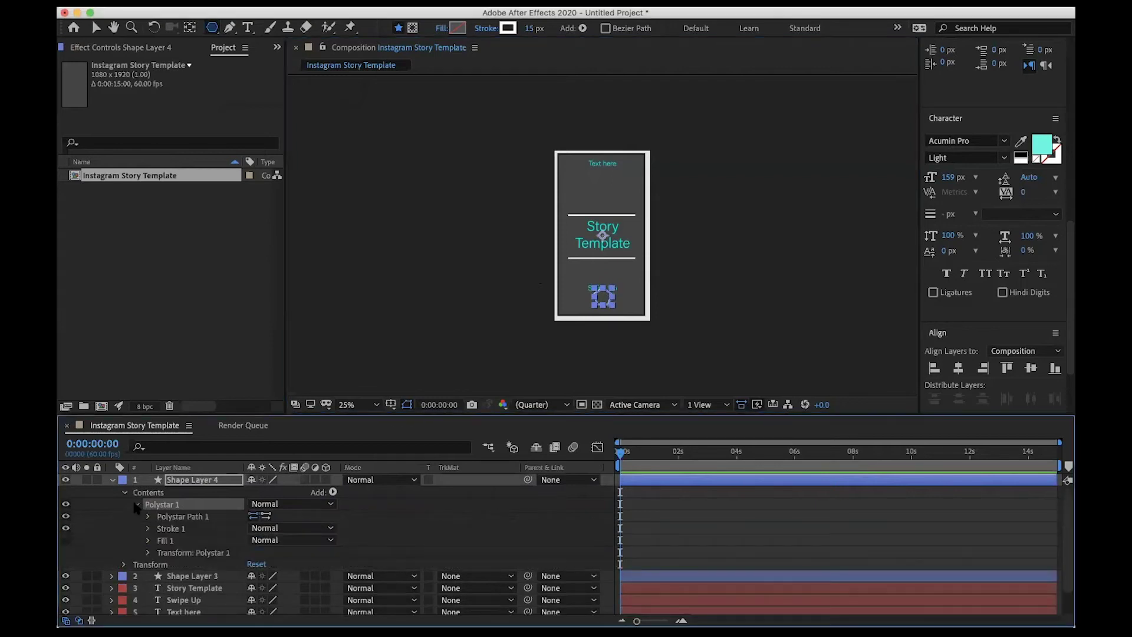
{"action": "left_click", "coordinate": [148, 517]}
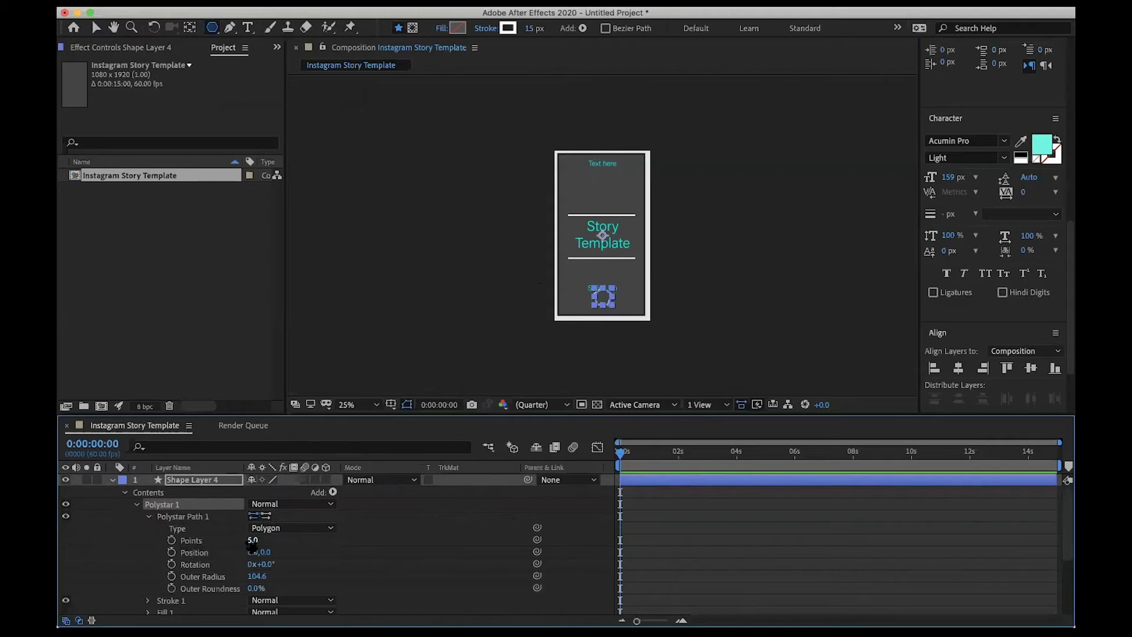
{"action": "left_click", "coordinate": [253, 540]}
{"action": "type", "text": "3"}
{"action": "key", "text": "Return"}
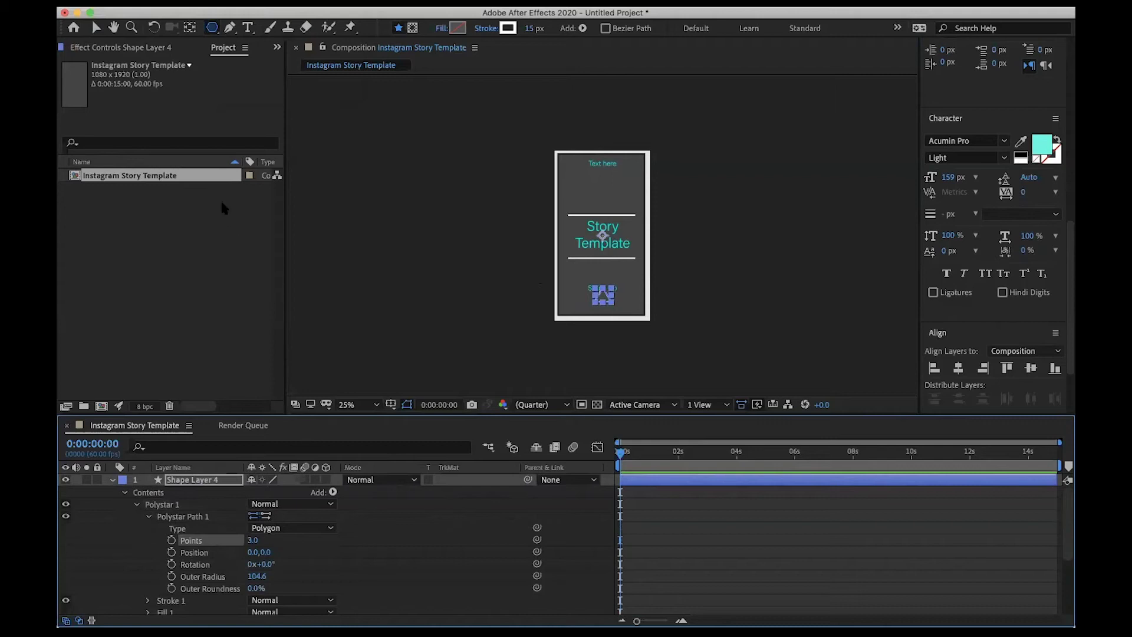
Move the white triangle slightly down so it sits below the "Swipe Up" text.
{"action": "key", "text": "v"}
{"action": "left_click", "coordinate": [749, 247]}
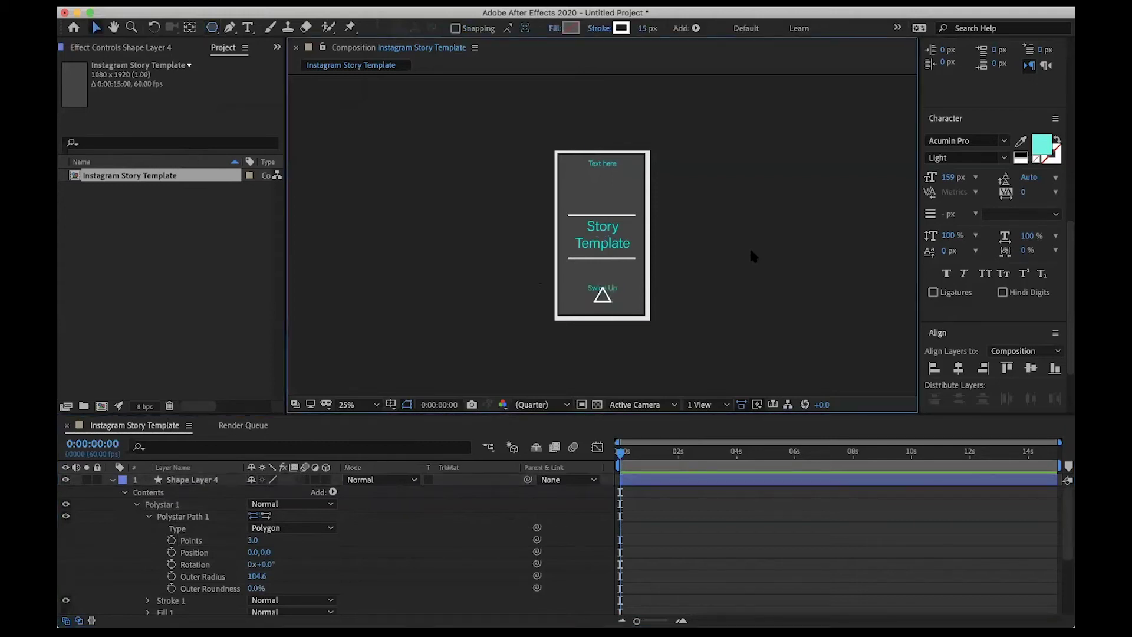
{"action": "left_click", "coordinate": [609, 300]}
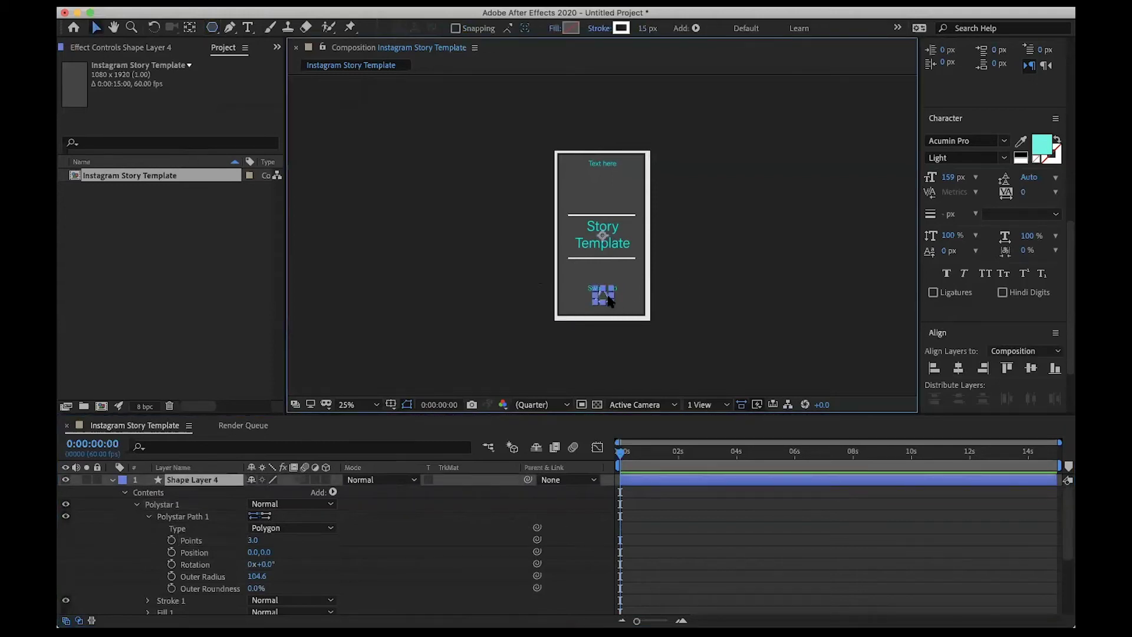
{"action": "left_click_drag", "start_coordinate": [609, 303], "coordinate": [609, 304]}
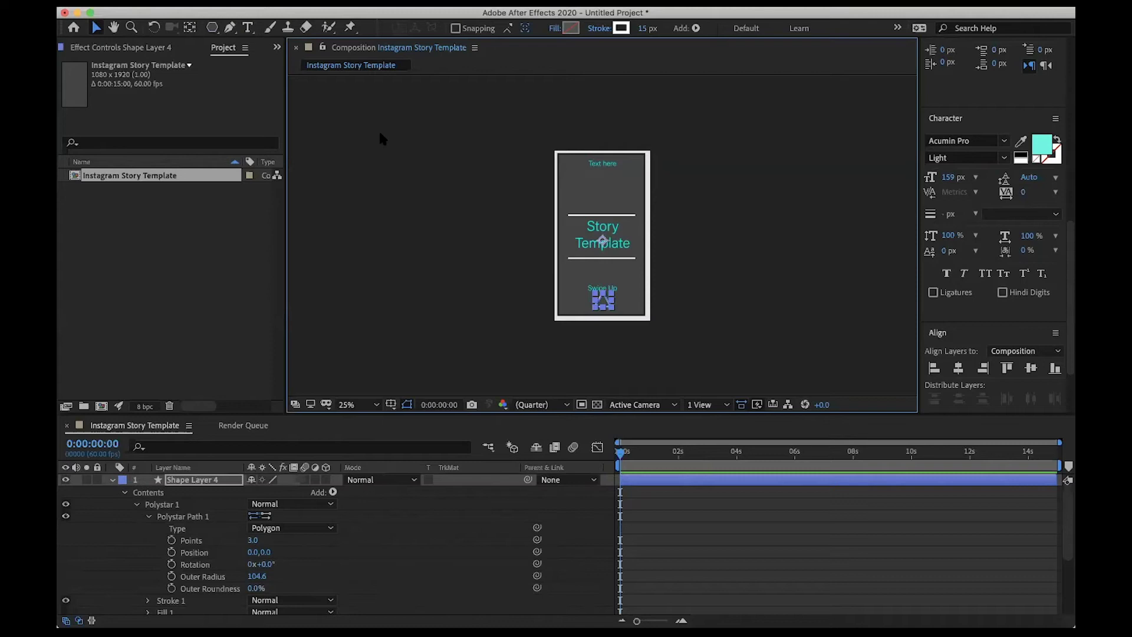
{"action": "left_click", "coordinate": [319, 3]}
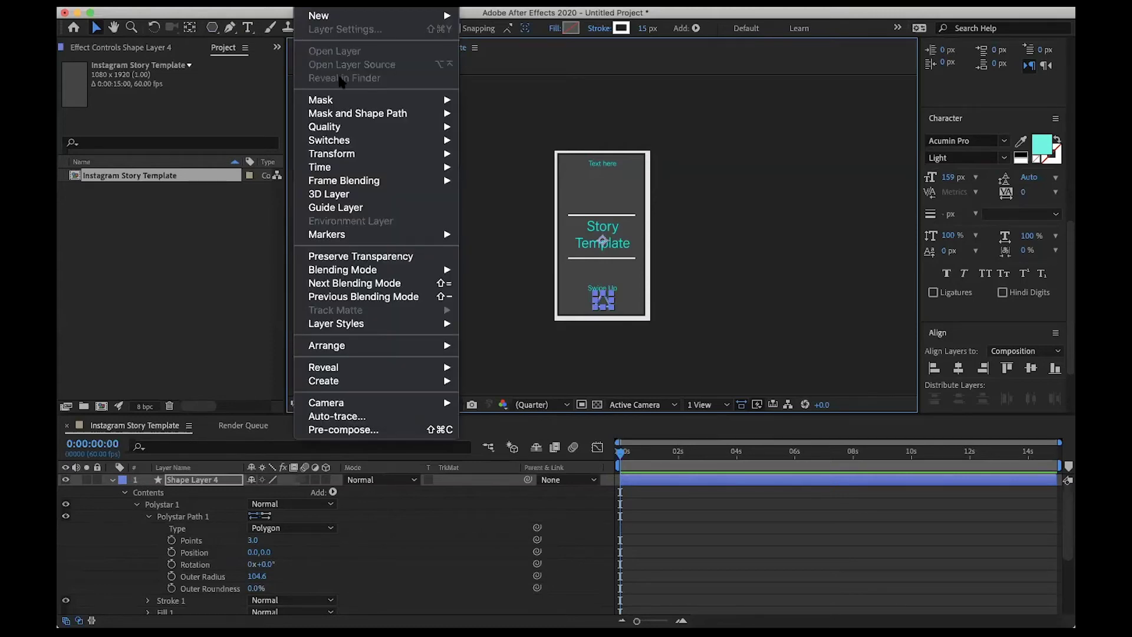
{"action": "mouse_move", "coordinate": [348, 156]}
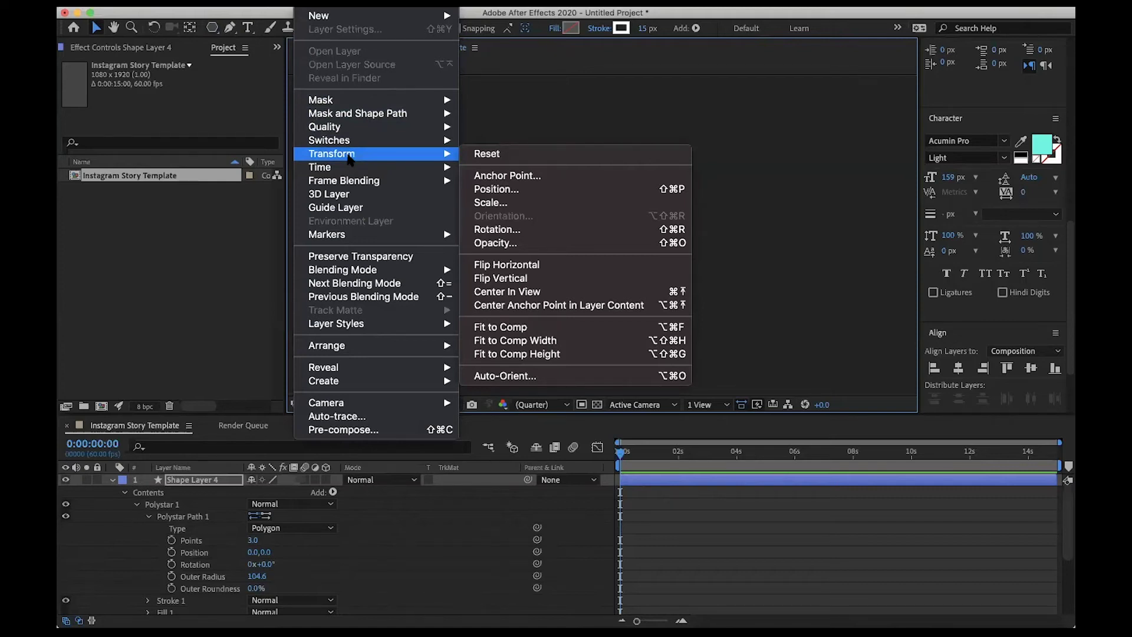
{"action": "mouse_move", "coordinate": [203, 1]}
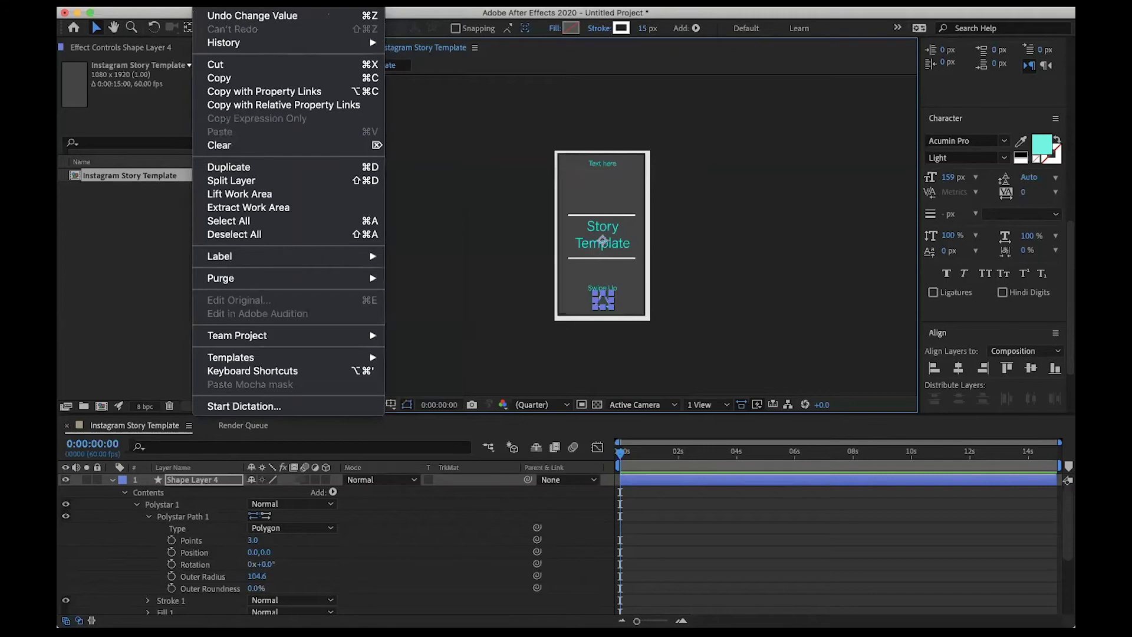
{"action": "mouse_move", "coordinate": [307, 1]}
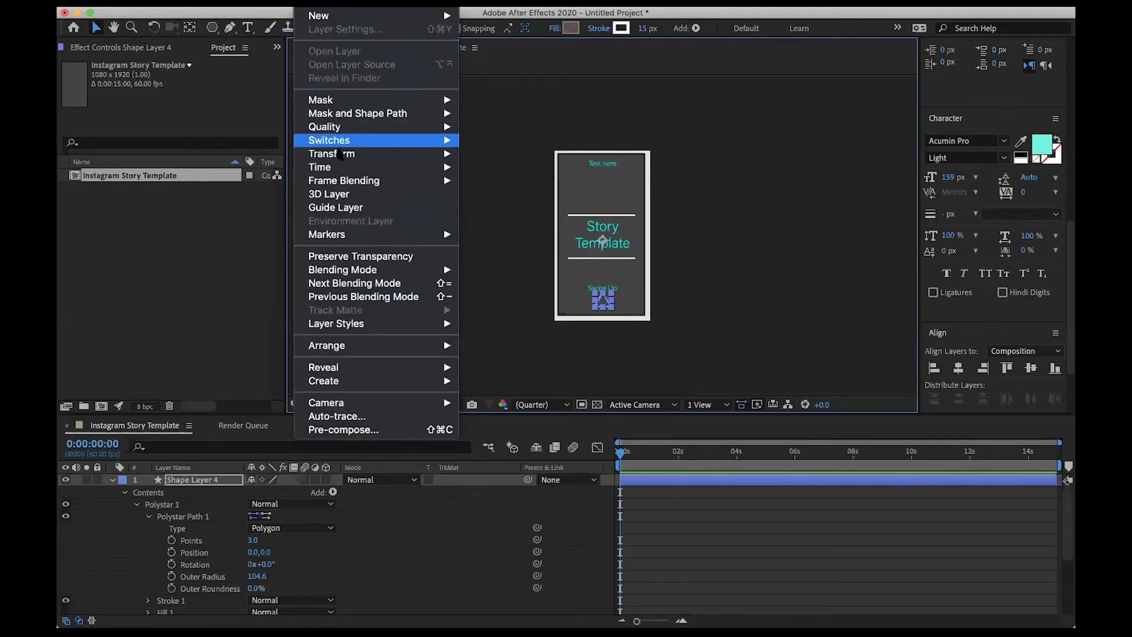
{"action": "mouse_move", "coordinate": [341, 160]}
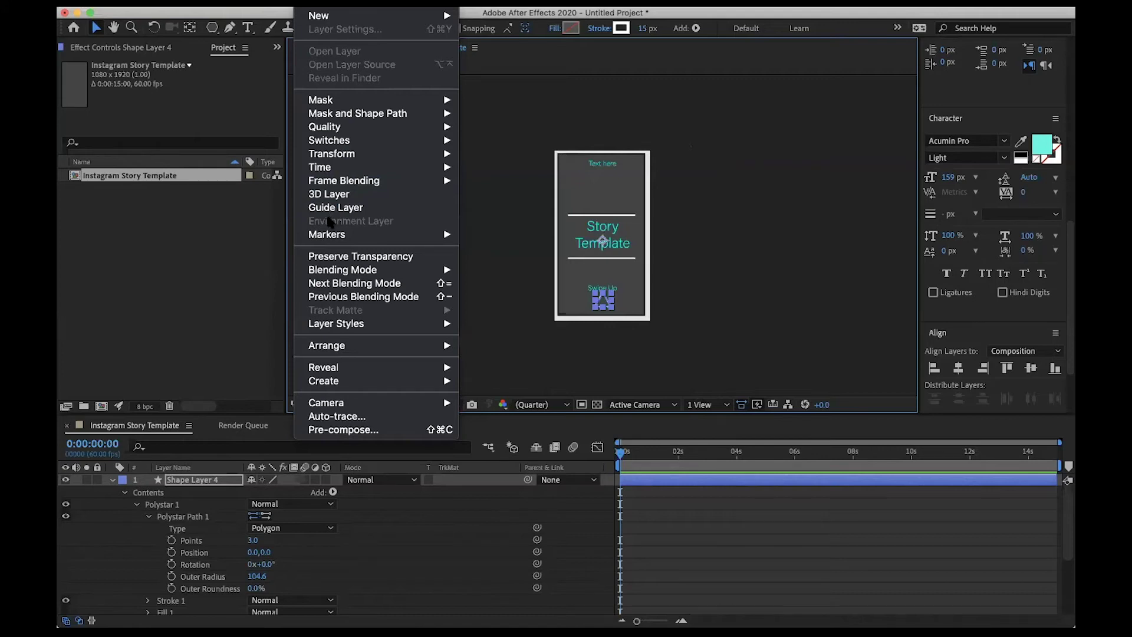
{"action": "left_click", "coordinate": [211, 341]}
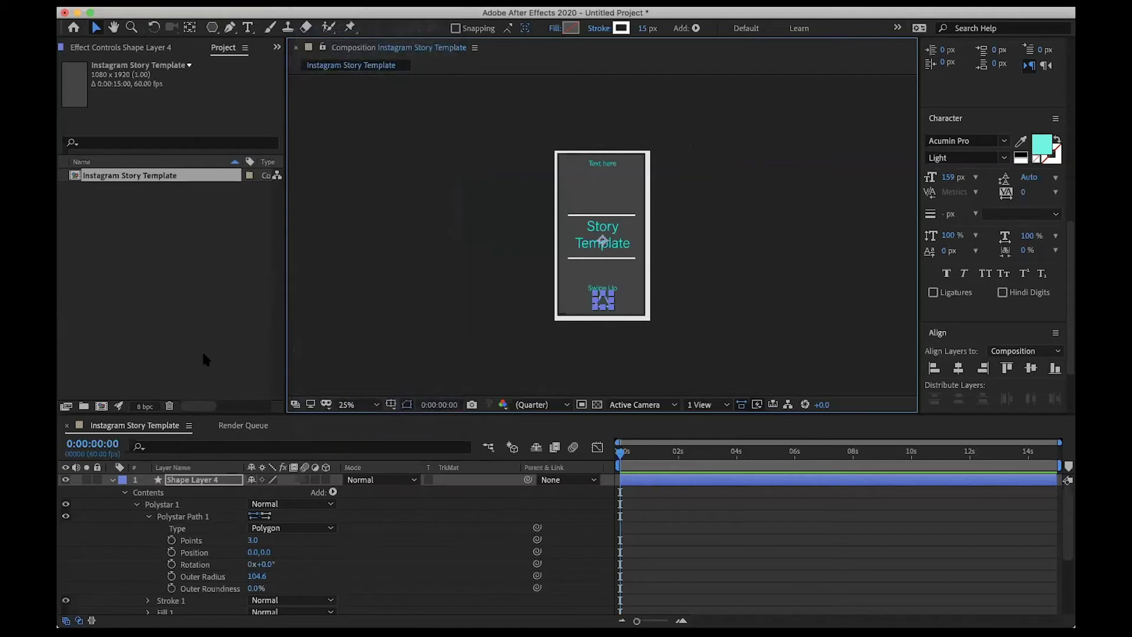
{"action": "right_click", "coordinate": [188, 483]}
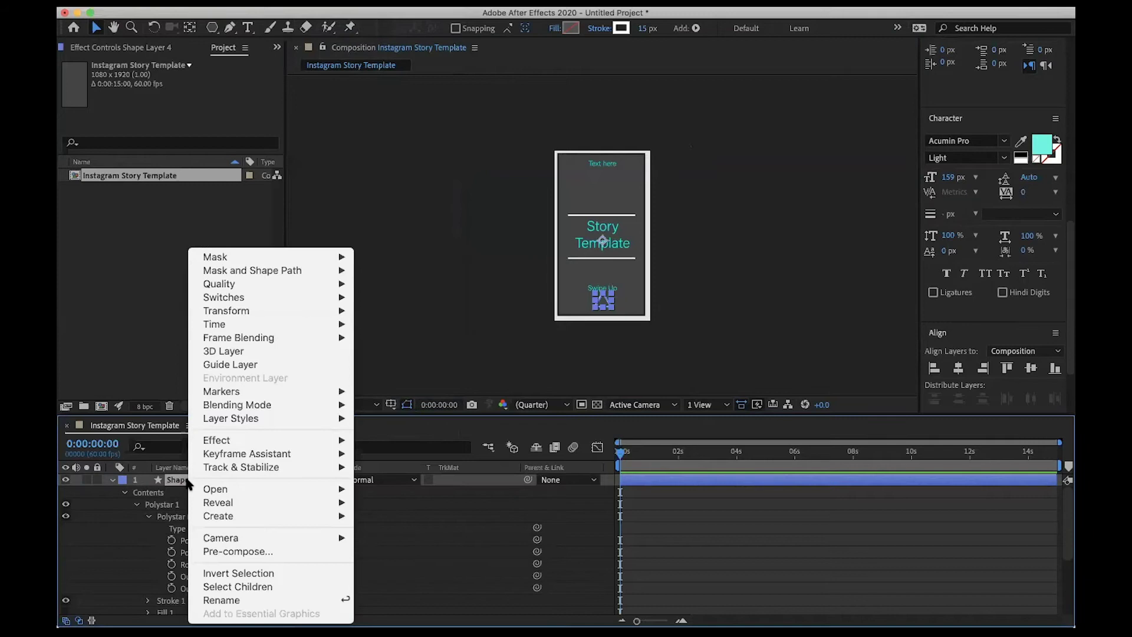
{"action": "mouse_move", "coordinate": [211, 455]}
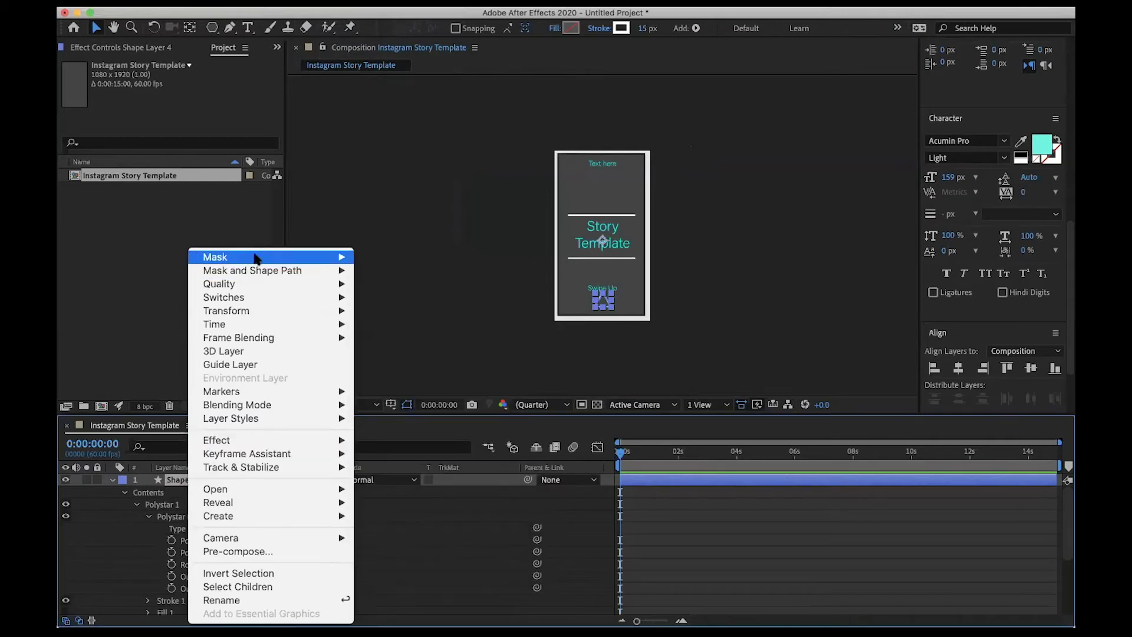
{"action": "mouse_move", "coordinate": [258, 259]}
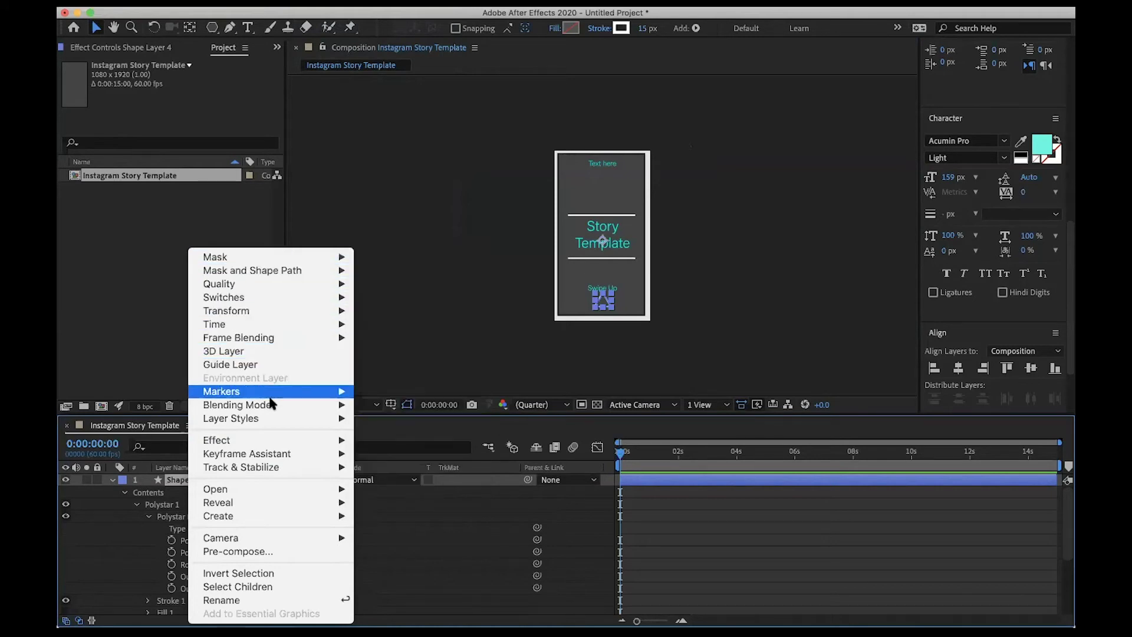
{"action": "mouse_move", "coordinate": [282, 441]}
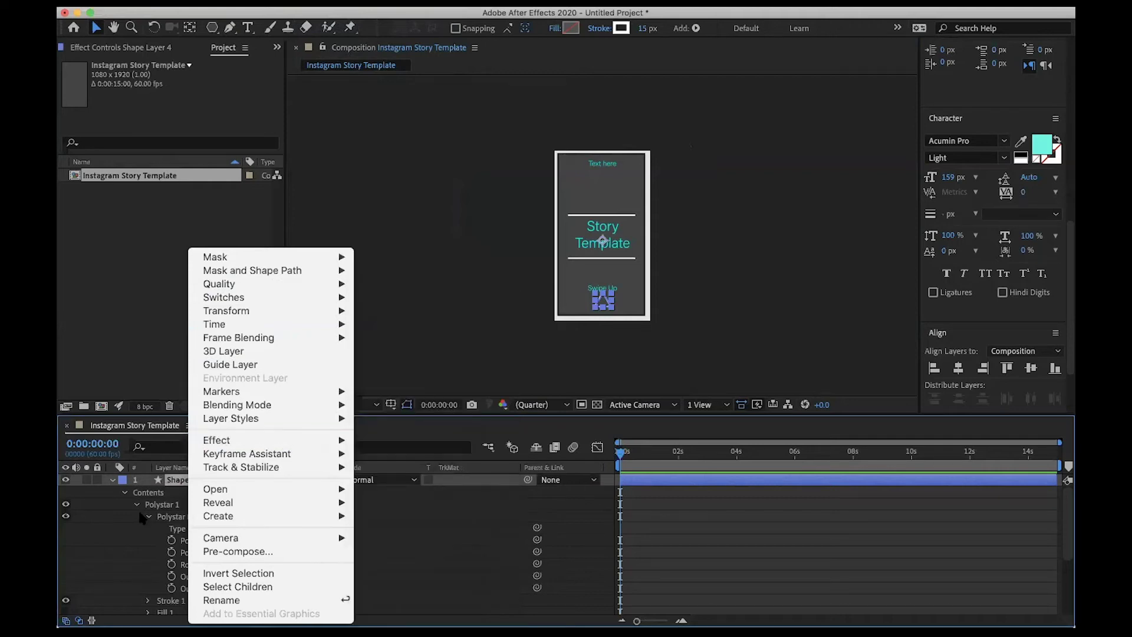
{"action": "left_click", "coordinate": [127, 538]}
{"action": "left_click", "coordinate": [209, 505]}
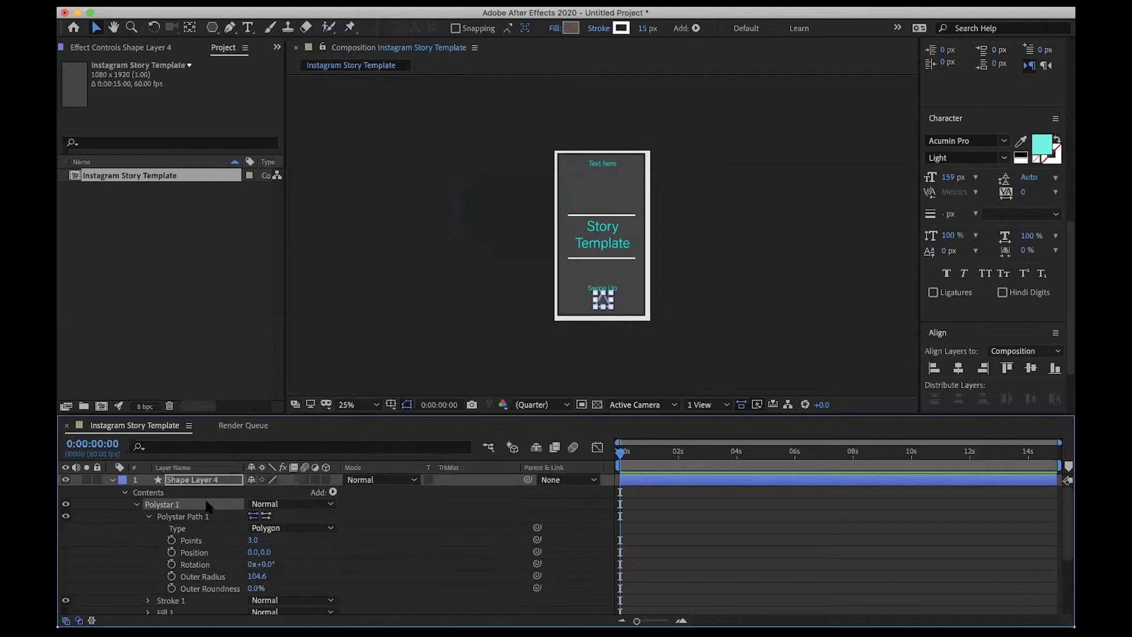
{"action": "right_click", "coordinate": [207, 506]}
{"action": "key", "text": "Escape"}
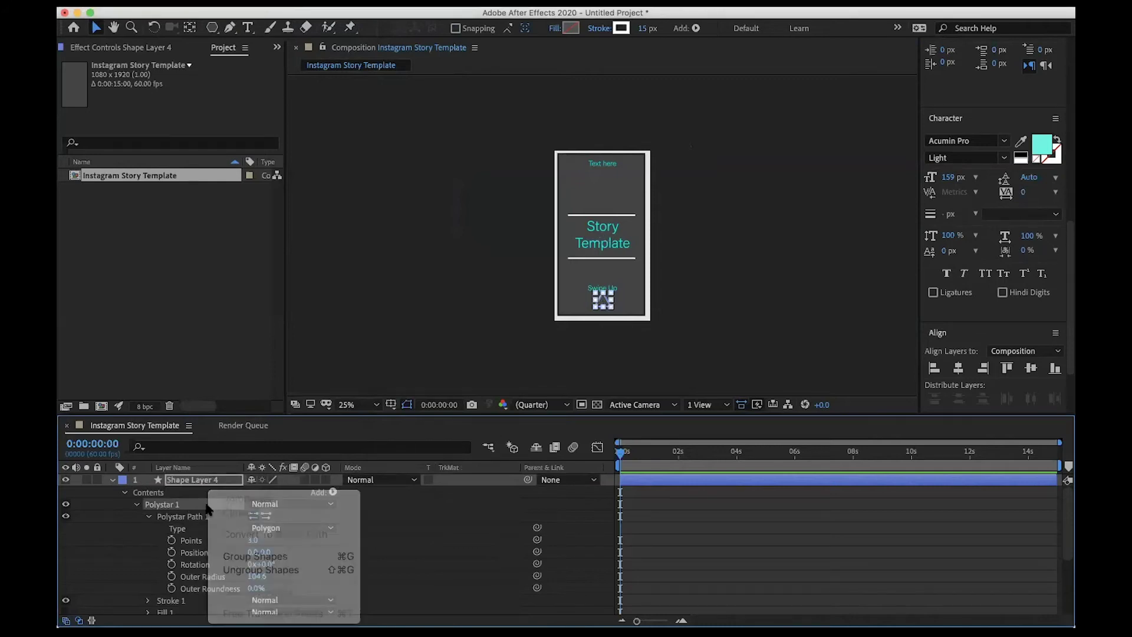
{"action": "left_click", "coordinate": [202, 480]}
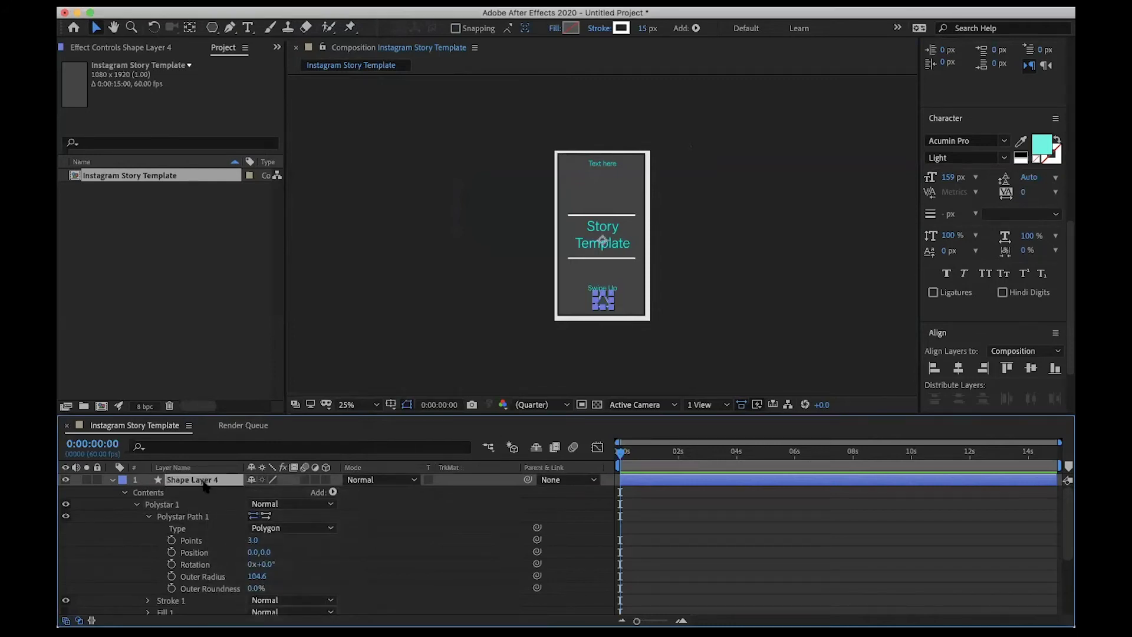
{"action": "right_click", "coordinate": [204, 483]}
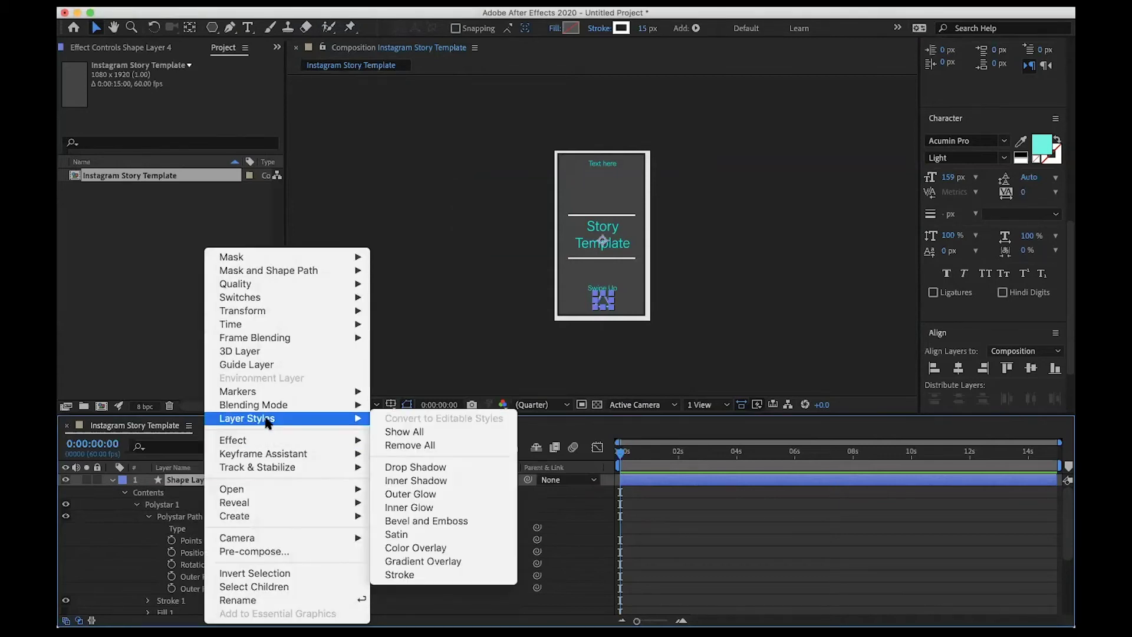
{"action": "mouse_move", "coordinate": [267, 407]}
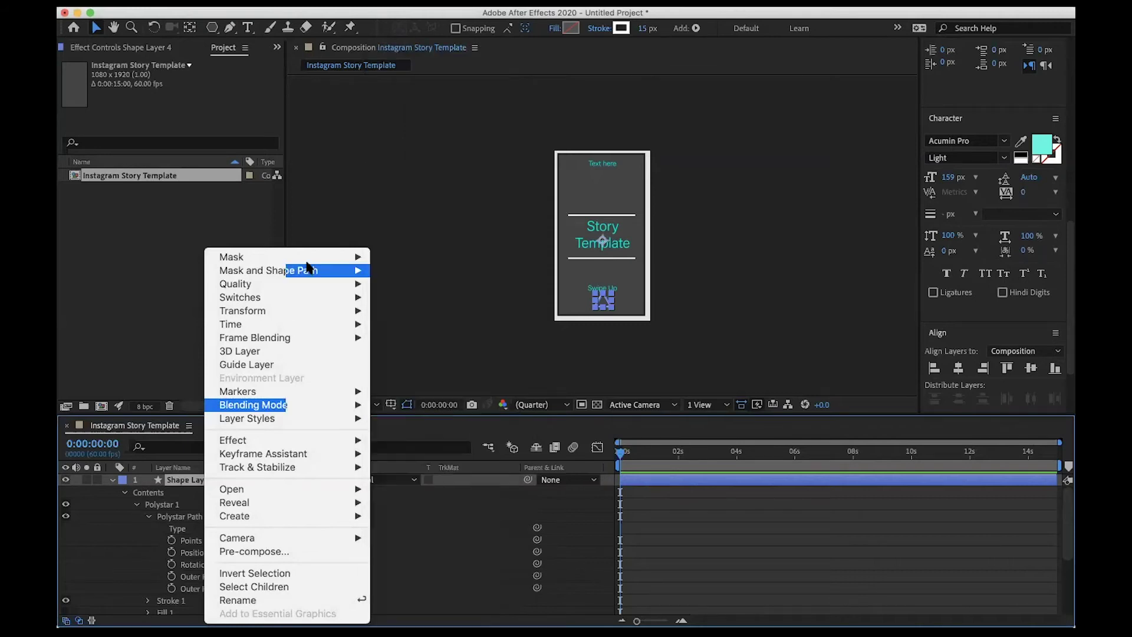
{"action": "mouse_move", "coordinate": [308, 268]}
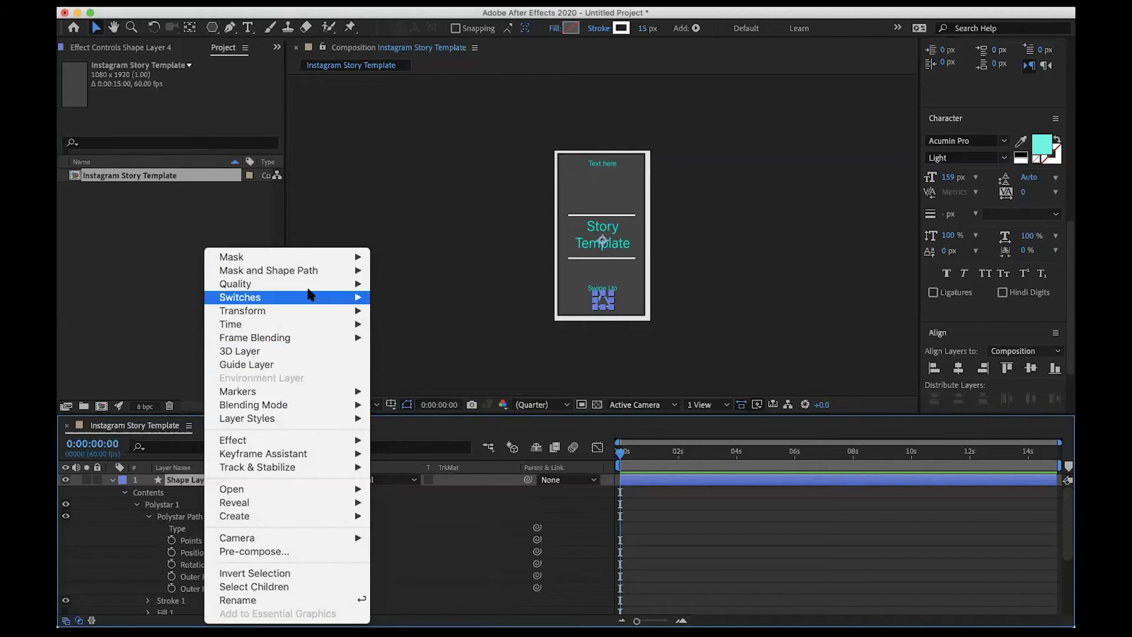
{"action": "left_click", "coordinate": [301, 213]}
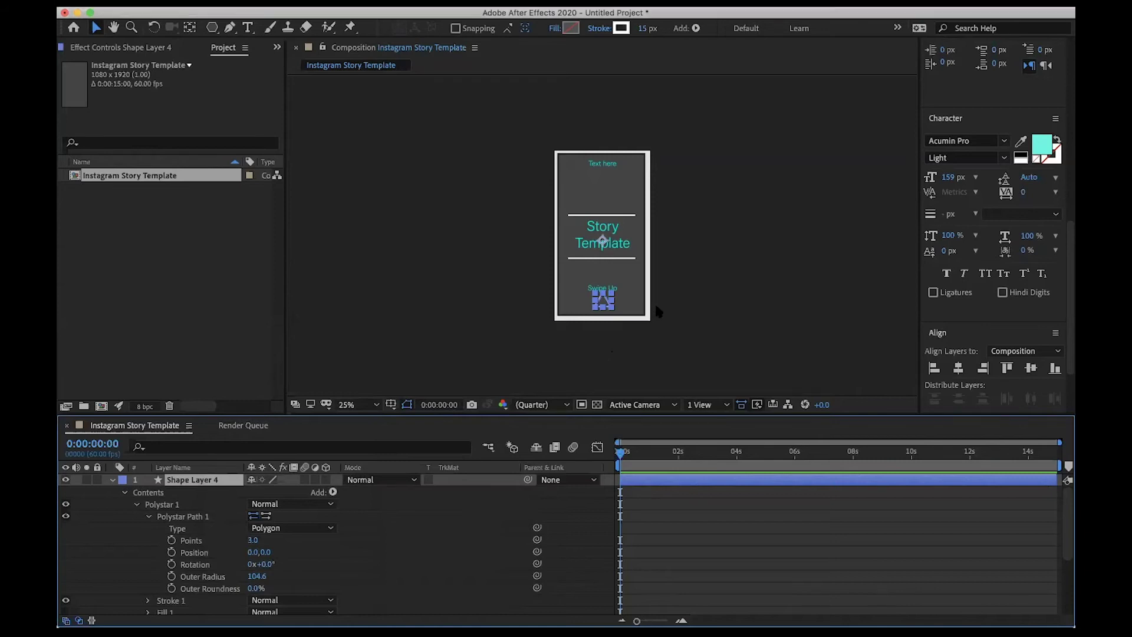
Stretch the triangle on Shape Layer 4 into a wider, flatter shape beneath the "Swipe Up" text.
{"action": "left_click", "coordinate": [613, 304]}
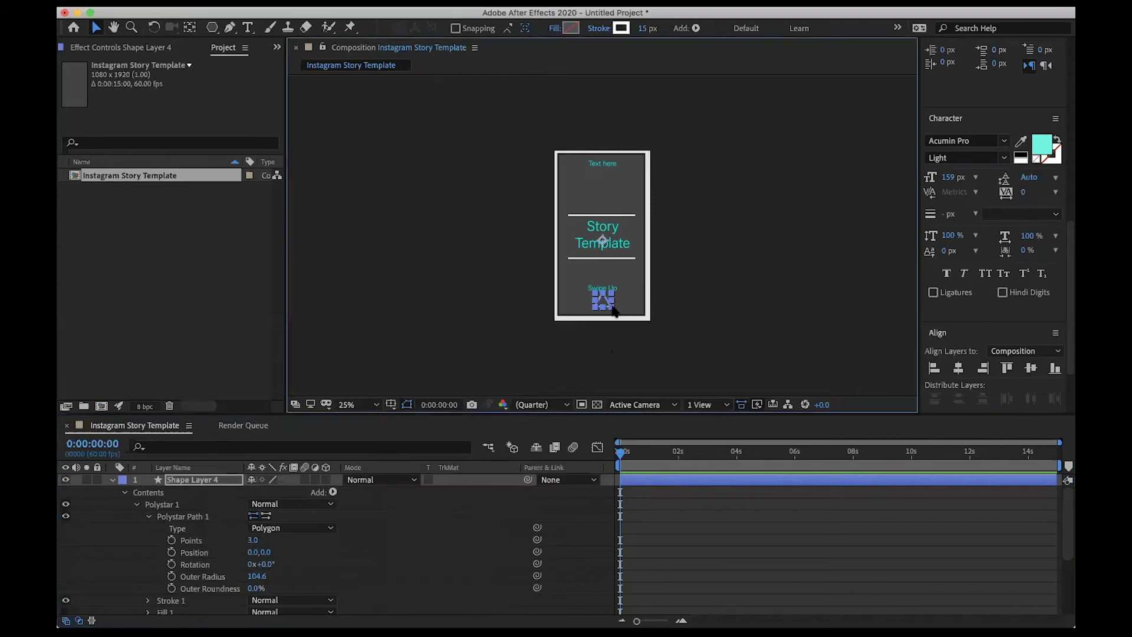
{"action": "mouse_move", "coordinate": [613, 312]}
{"action": "left_mouse_down"}
{"action": "mouse_move", "coordinate": [617, 300]}
{"action": "mouse_move", "coordinate": [624, 309]}
{"action": "left_mouse_up"}
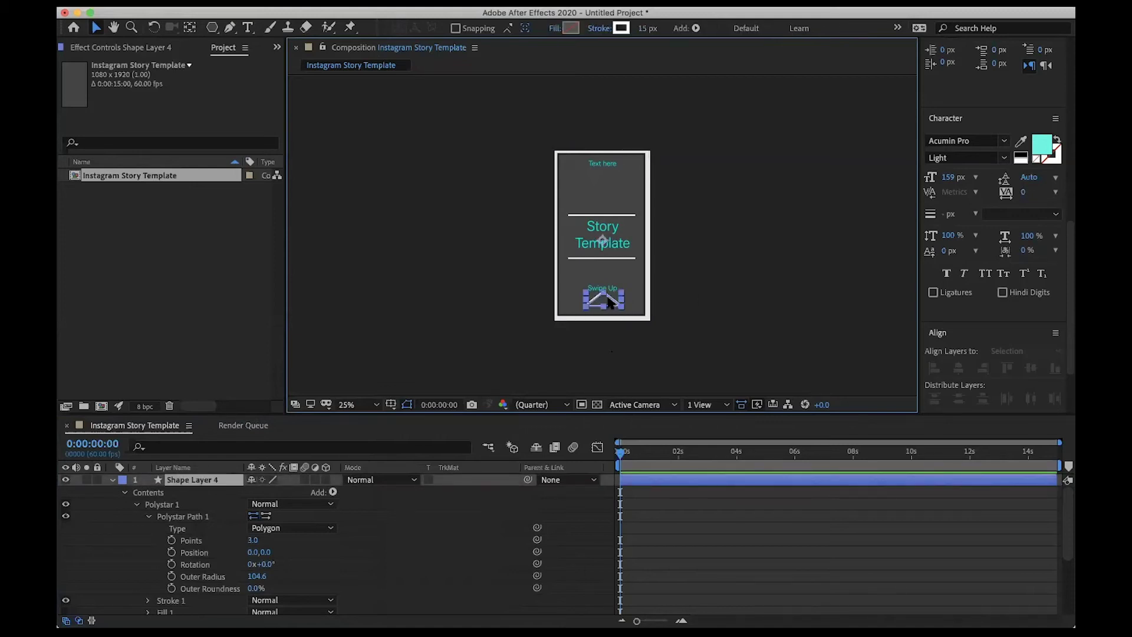
{"action": "key", "text": "Return"}
Thin the triangle's stroke on Shape Layer 4 to a width of 2 px.
{"action": "left_click", "coordinate": [642, 28]}
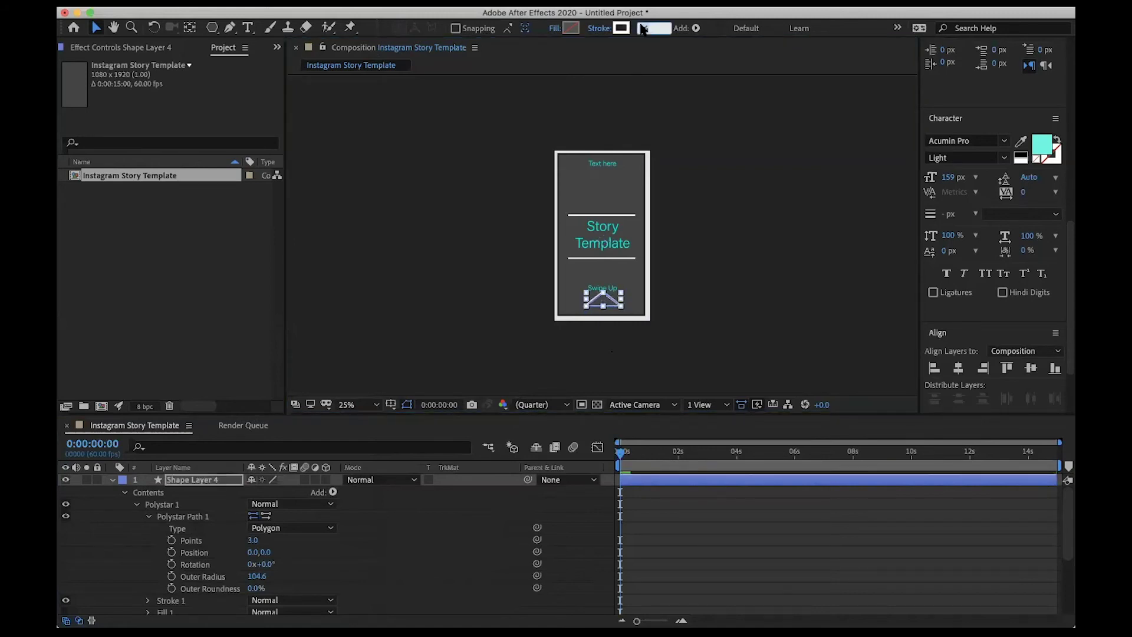
{"action": "type", "text": "3"}
{"action": "key", "text": "Return"}
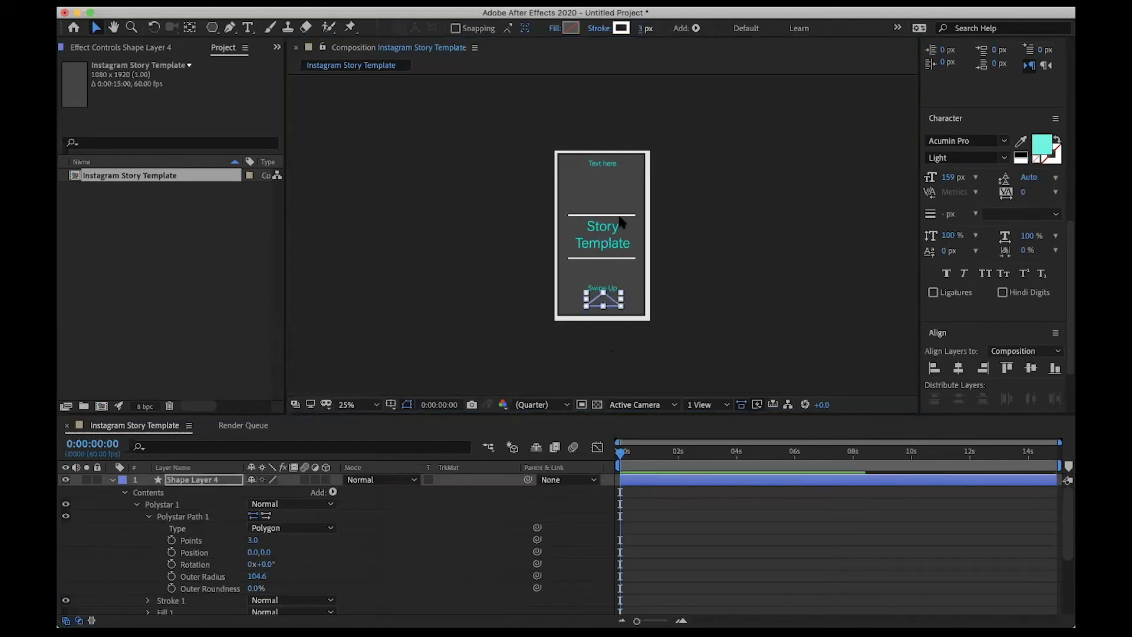
{"action": "left_click", "coordinate": [640, 29]}
{"action": "type", "text": "2"}
{"action": "key", "text": "Return"}
Change the triangle's stroke color on Shape Layer 4 to light grey D6D5D5.
{"action": "left_click", "coordinate": [620, 28]}
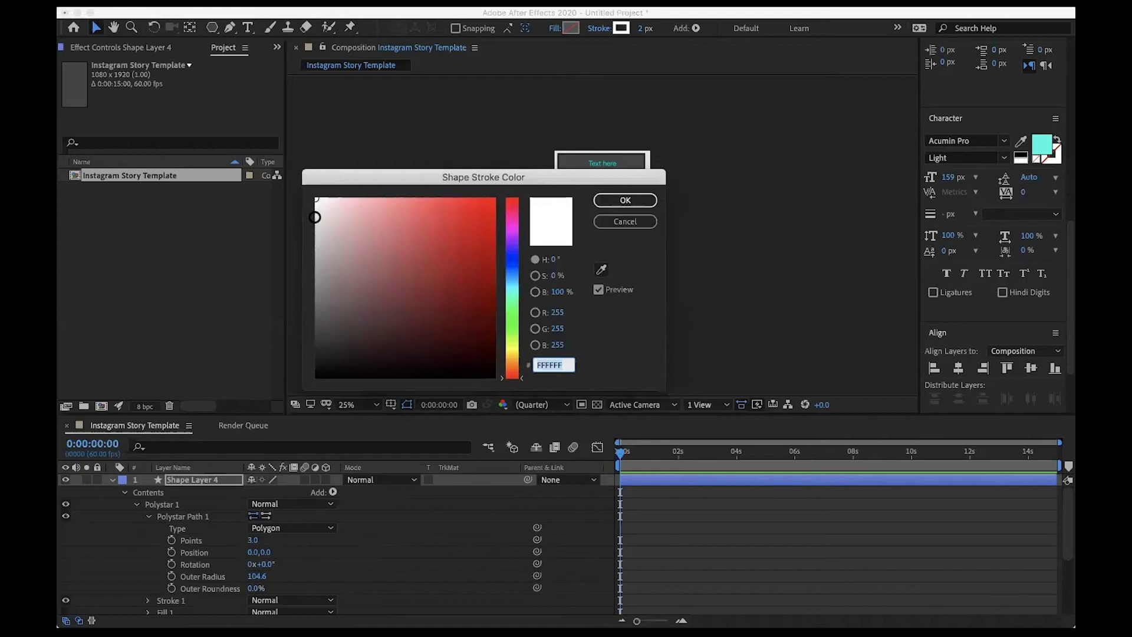
{"action": "left_click", "coordinate": [317, 227]}
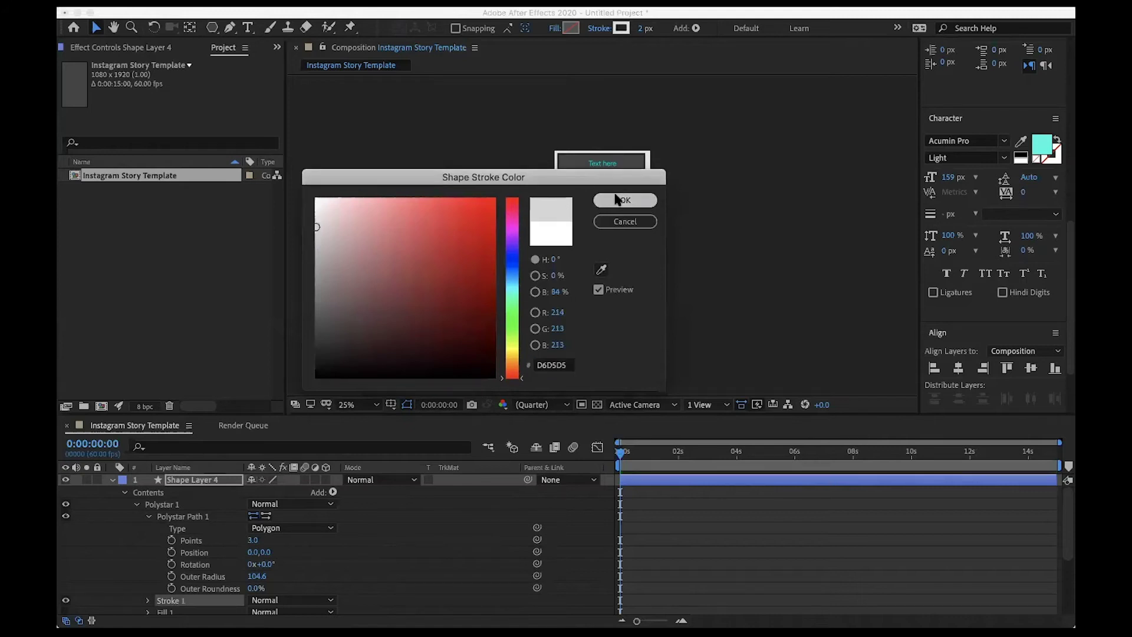
{"action": "left_click", "coordinate": [616, 199]}
Duplicate the triangle layer Shape Layer 4 and move the copy slightly down so the two triangles are staggered.
{"action": "left_click", "coordinate": [112, 480]}
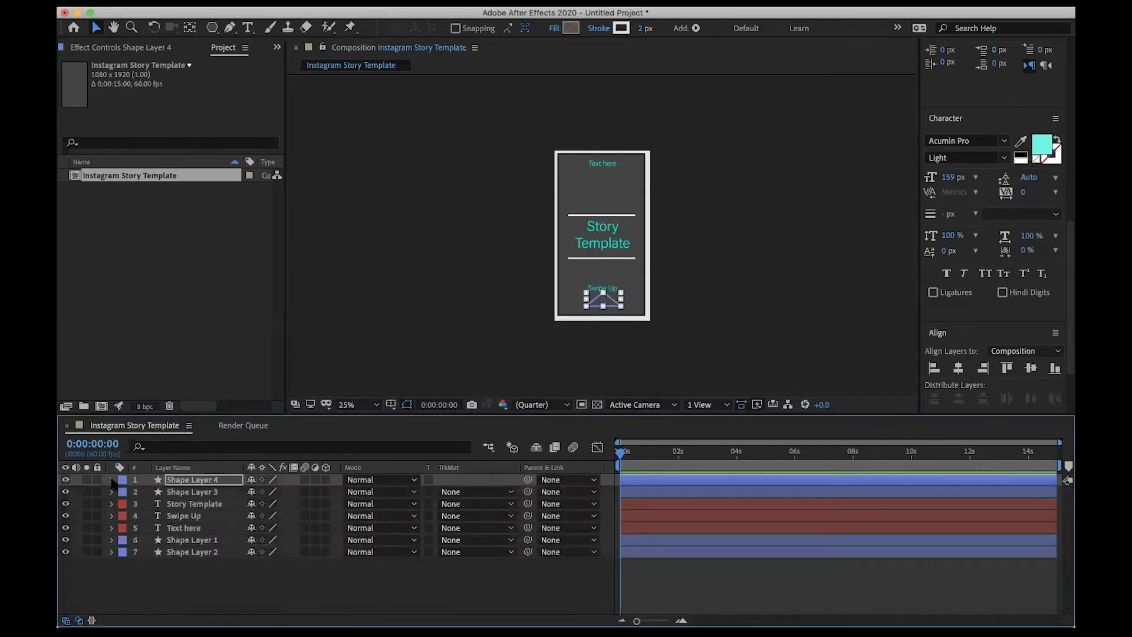
{"action": "left_click", "coordinate": [177, 480]}
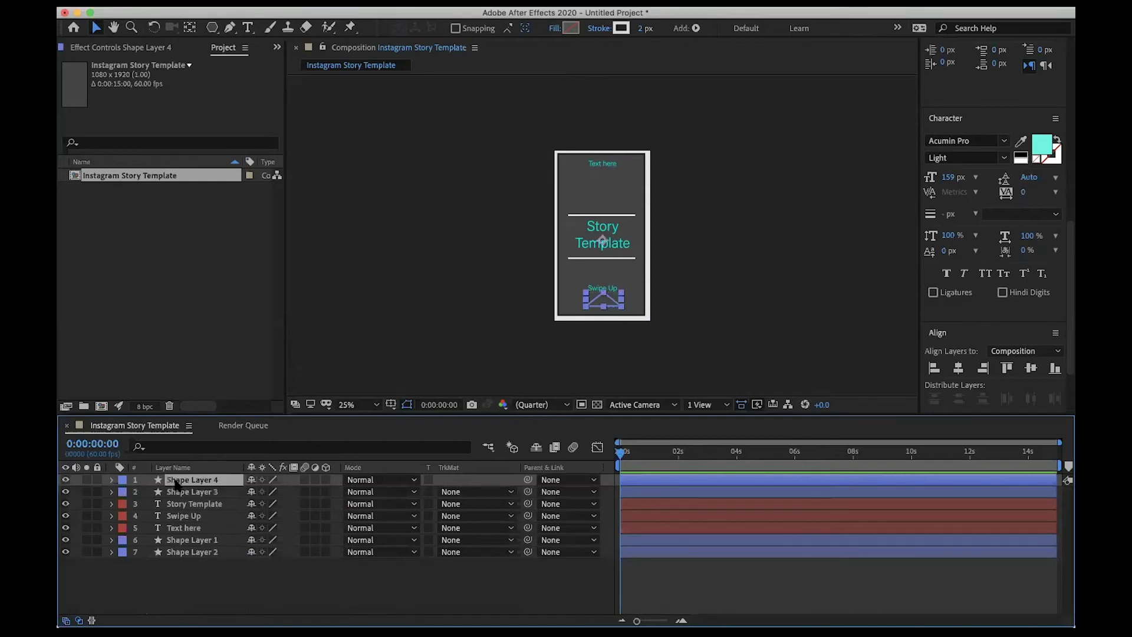
{"action": "key", "text": "super+d"}
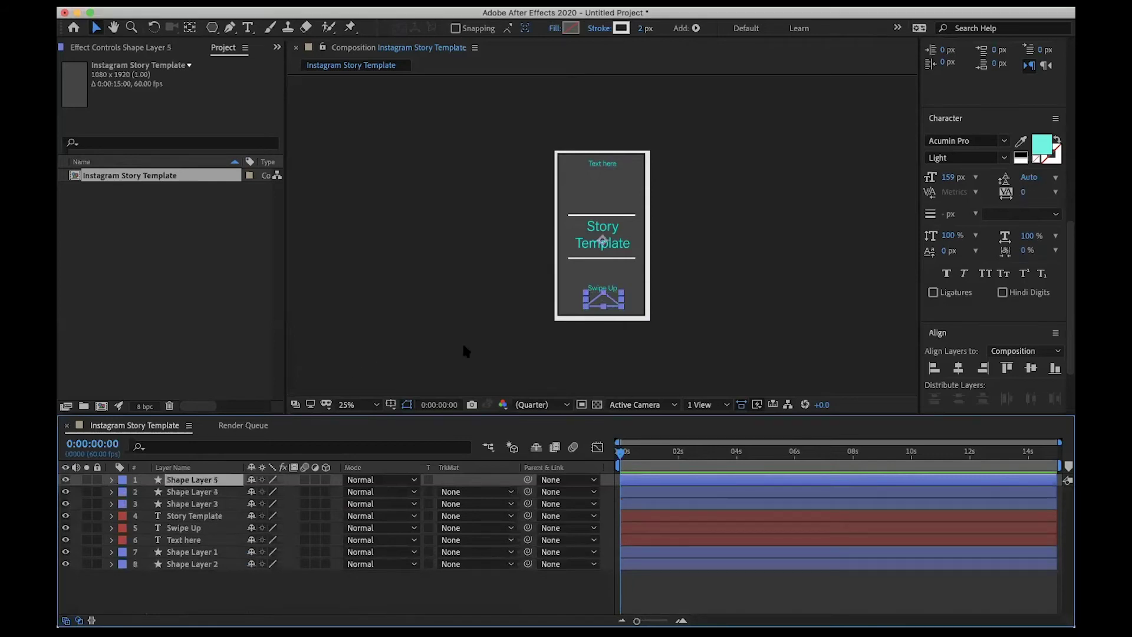
{"action": "key", "text": "shift+Down"}
{"action": "key", "text": "shift+Down"}
{"action": "key", "text": "shift+Down"}
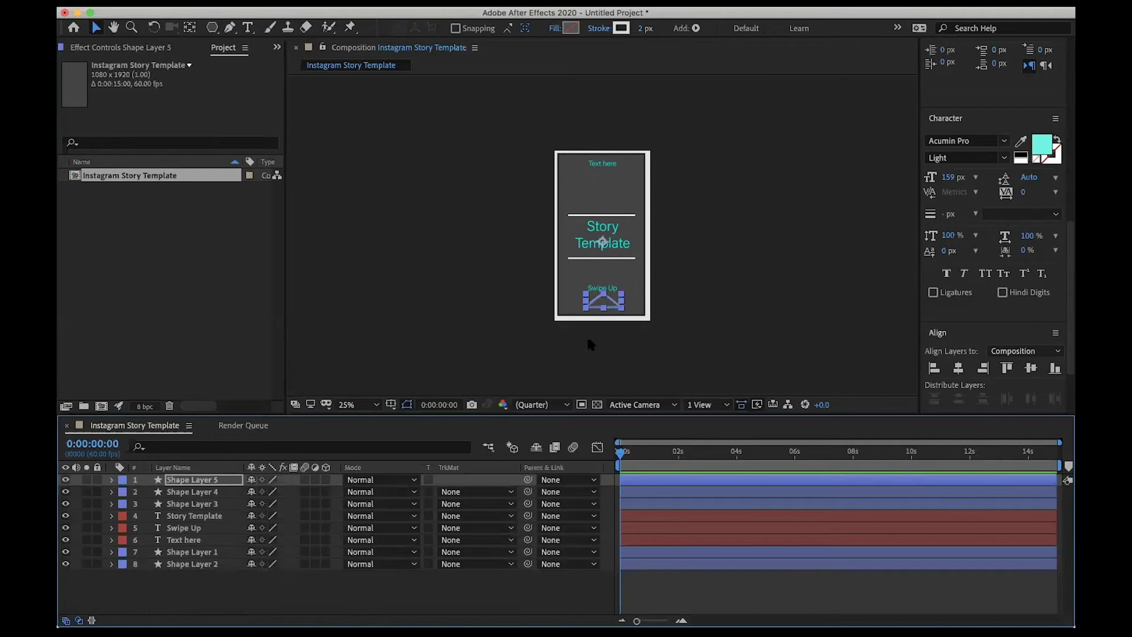
{"action": "key", "text": "shift+Down"}
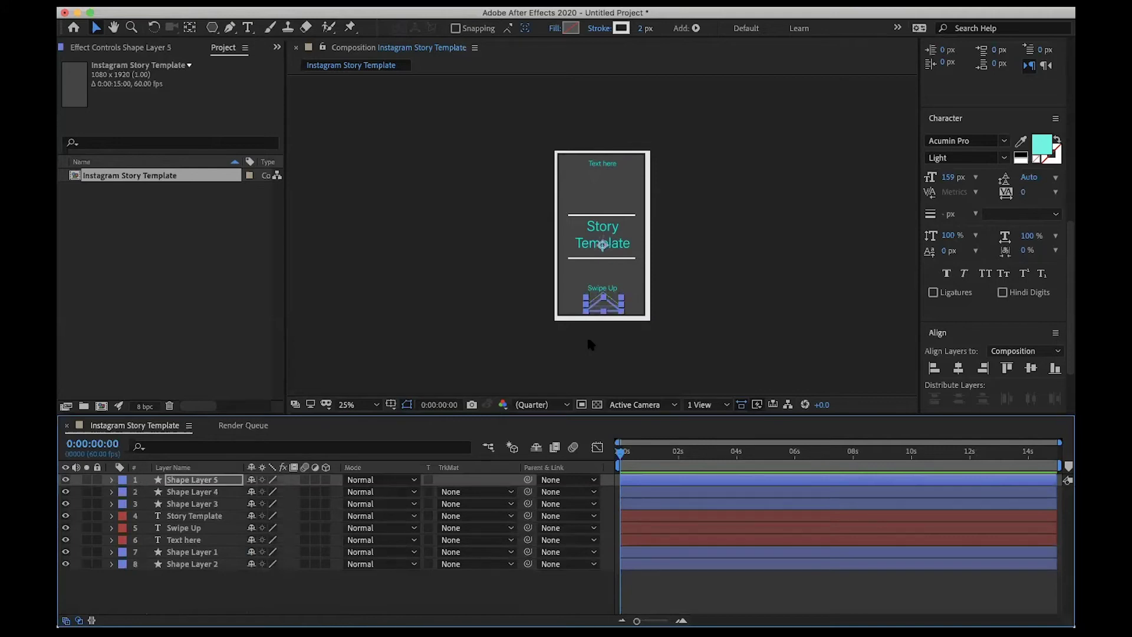
Give the duplicated triangle on Shape Layer 5 a darker grey stroke color.
{"action": "left_click", "coordinate": [621, 29]}
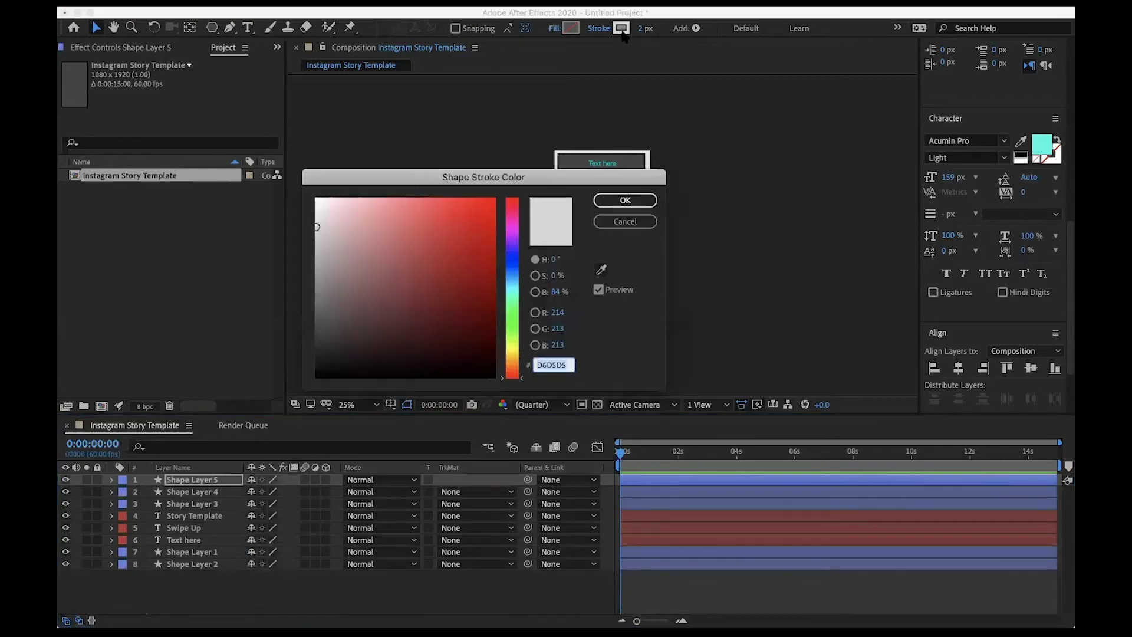
{"action": "left_click", "coordinate": [316, 264]}
{"action": "left_click", "coordinate": [621, 199]}
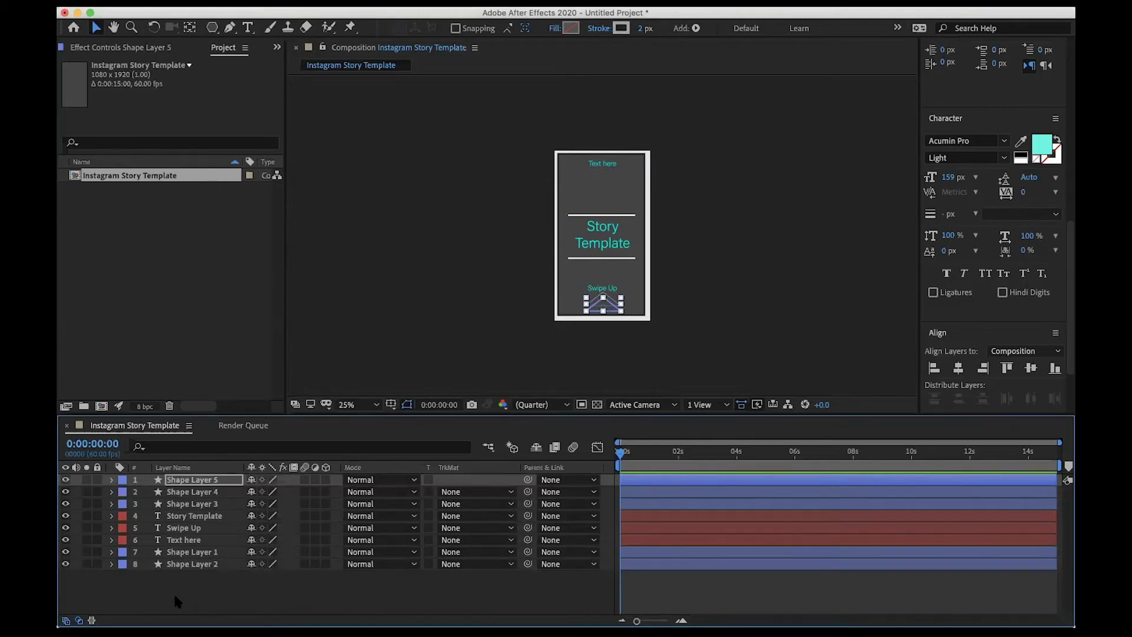
Identify the dark border on Shape Layer 2 by toggling its visibility, and widen its stroke to 205 px.
{"action": "left_click", "coordinate": [186, 565]}
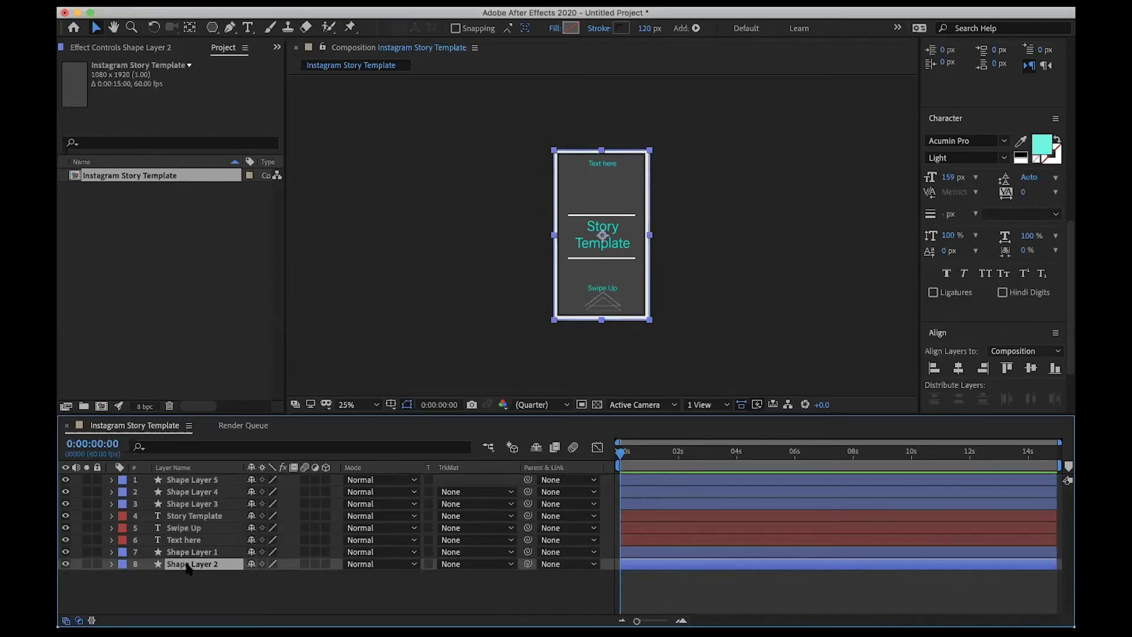
{"action": "left_click", "coordinate": [61, 560]}
{"action": "left_click", "coordinate": [63, 564]}
{"action": "left_click", "coordinate": [62, 563]}
{"action": "left_click", "coordinate": [63, 563]}
{"action": "left_click_drag", "start_coordinate": [649, 28], "coordinate": [681, 33]}
Rename the white border layer, Shape Layer 1, "Border Front" and the dark border layer, Shape Layer 2, "Border Back".
{"action": "left_click", "coordinate": [206, 552]}
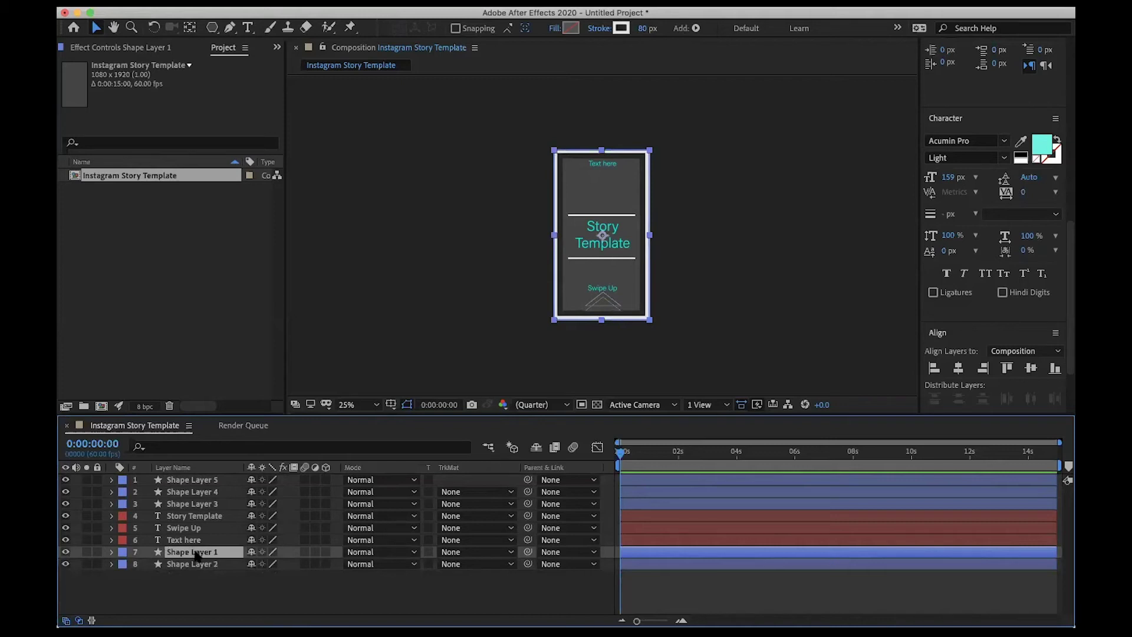
{"action": "key", "text": "Return"}
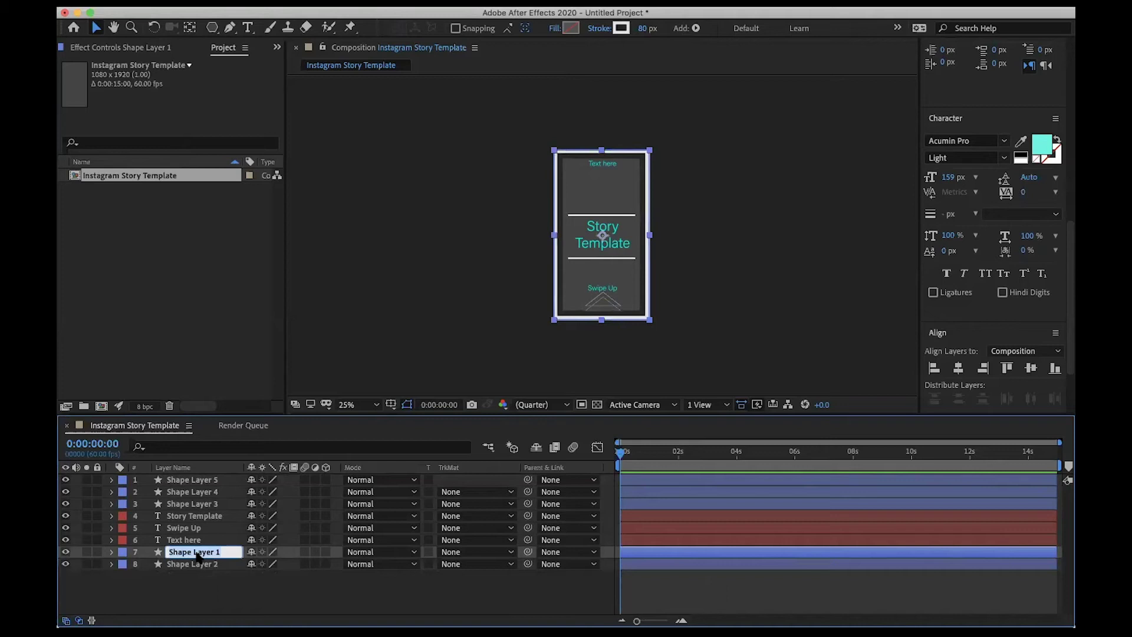
{"action": "type", "text": "Border Front"}
{"action": "left_click", "coordinate": [191, 564]}
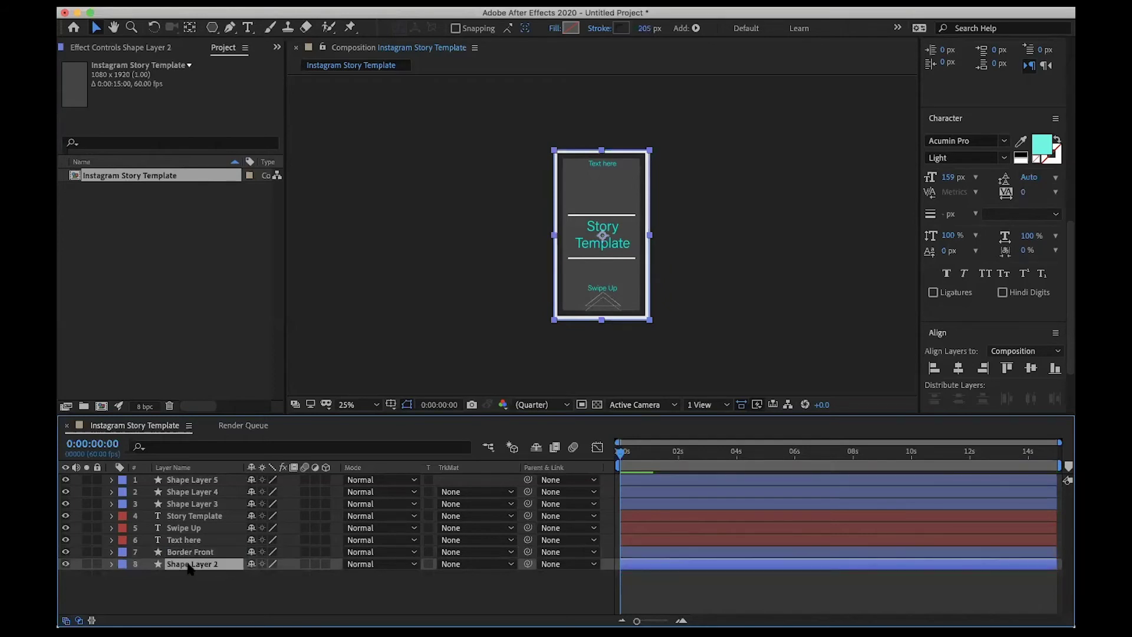
{"action": "key", "text": "Return"}
{"action": "type", "text": "B"}
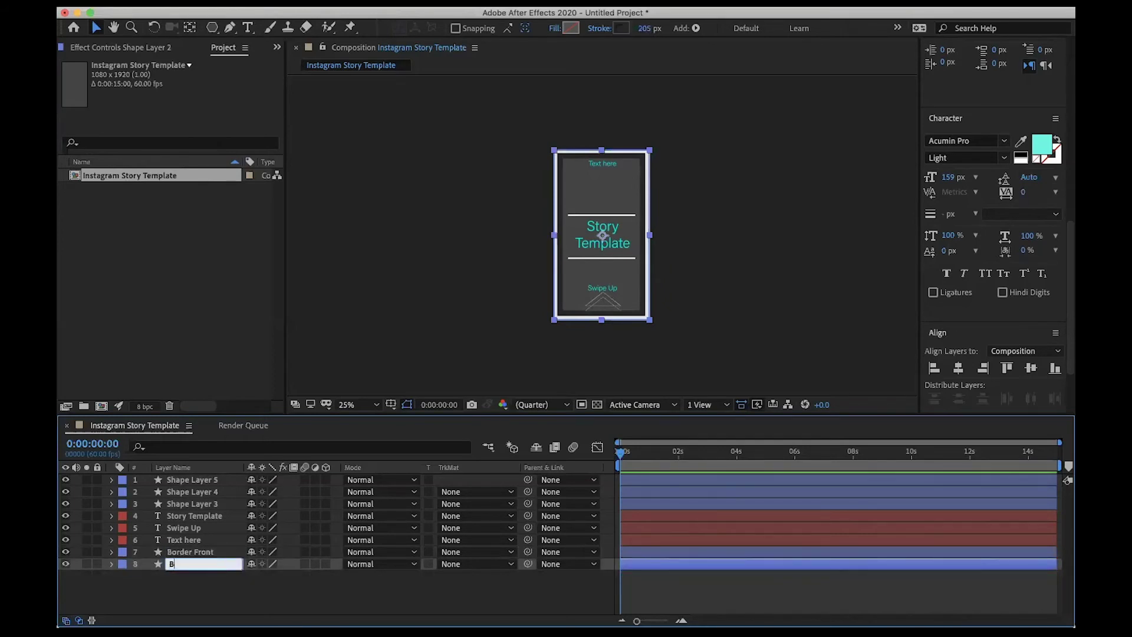
{"action": "type", "text": "order Back"}
Move the Border Front and Border Back layers together to the top of the layer stack.
{"action": "left_click", "coordinate": [180, 553]}
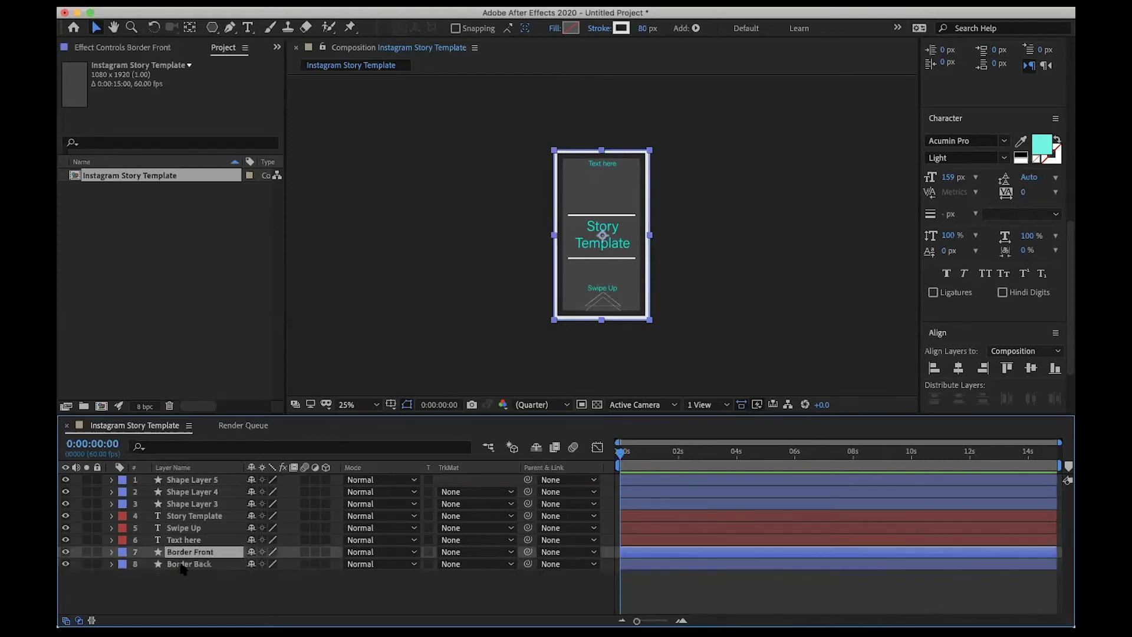
{"action": "left_click", "coordinate": [183, 563], "text": "shift"}
{"action": "left_click_drag", "start_coordinate": [185, 554], "coordinate": [187, 478]}
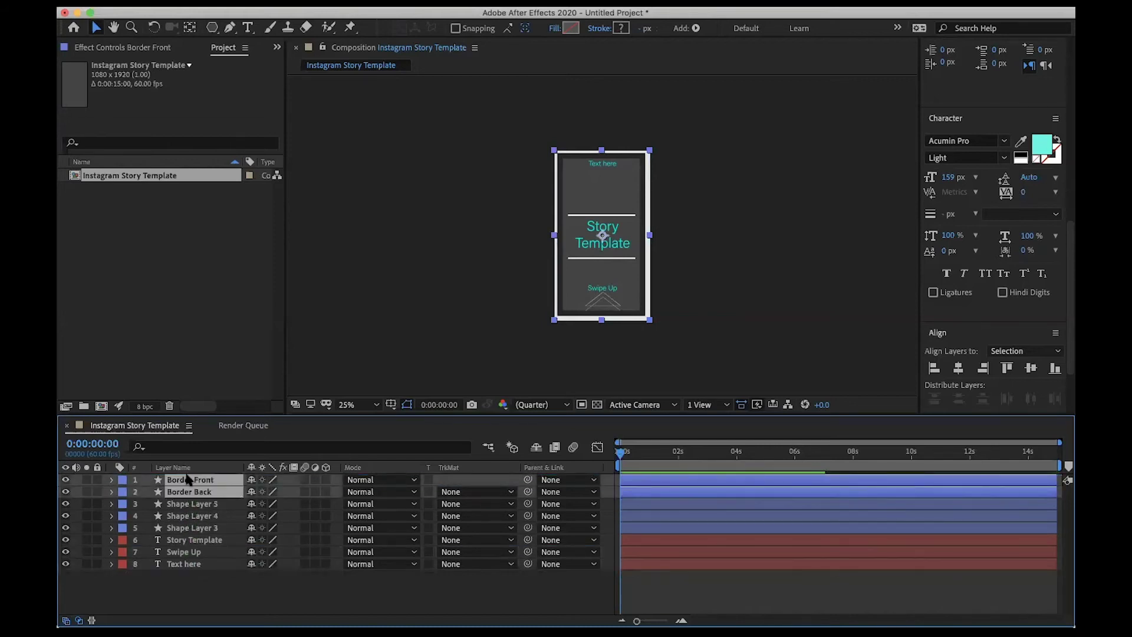
Rename the triangle layers: Shape Layer 5 as "Triangle 1" and Shape Layer 4 as "Triangle 2".
{"action": "left_click", "coordinate": [187, 504]}
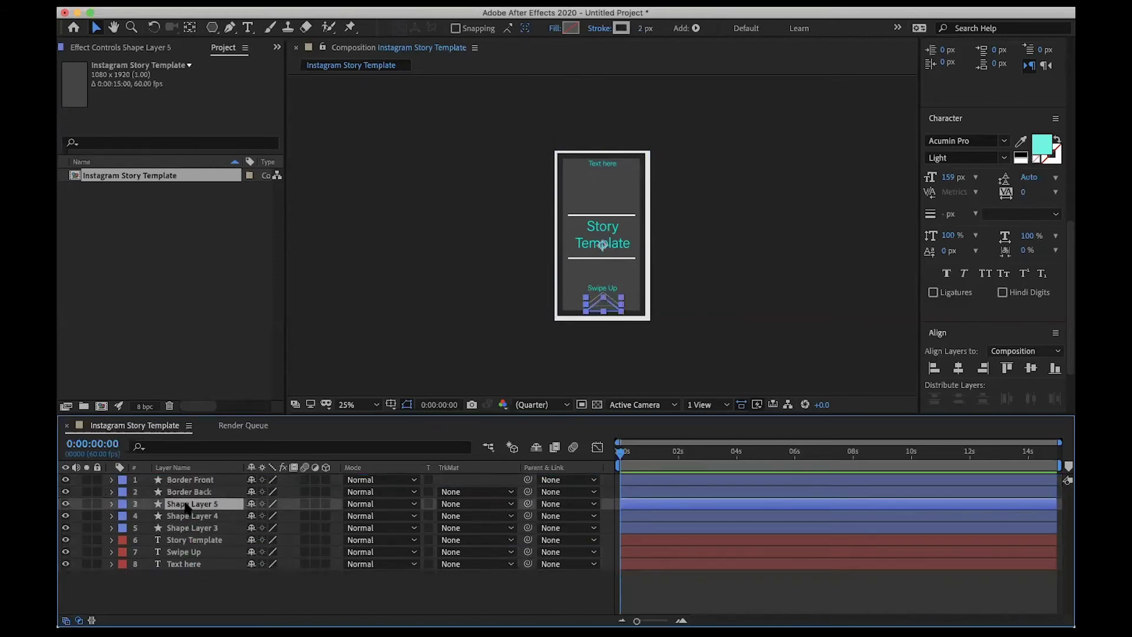
{"action": "left_click", "coordinate": [65, 503]}
{"action": "left_click", "coordinate": [65, 504]}
{"action": "key", "text": "Return"}
{"action": "type", "text": "Trai"}
{"action": "type", "text": "ngle 1"}
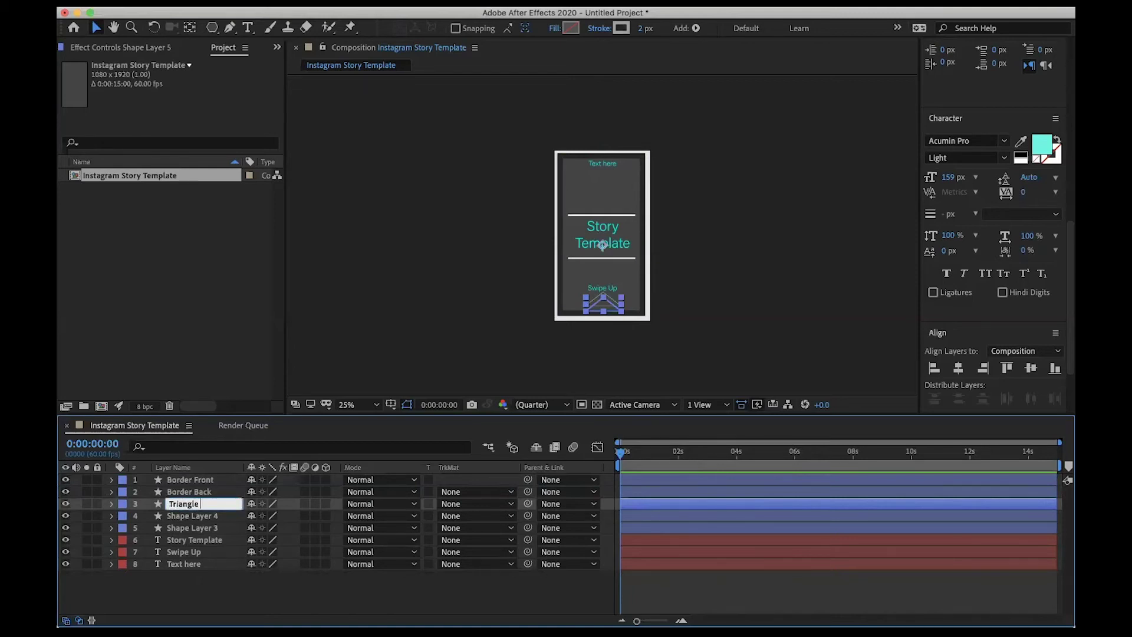
{"action": "left_click", "coordinate": [195, 517]}
{"action": "key", "text": "Return"}
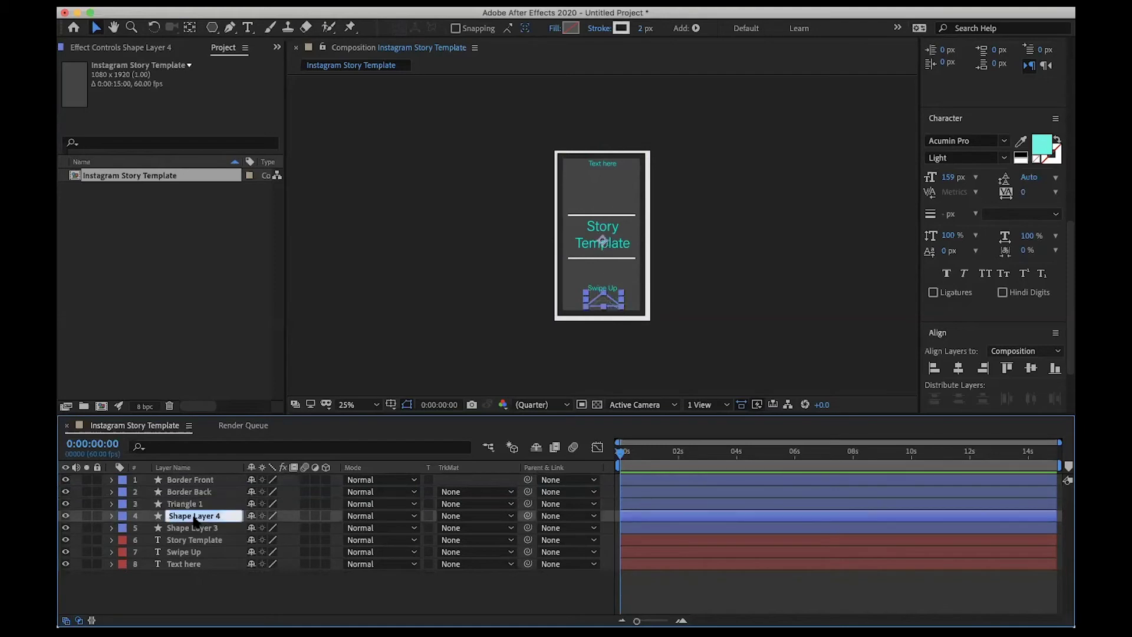
{"action": "type", "text": "Triangle 2"}
Rename Shape Layer 3, which holds the lines around the title, "Lines".
{"action": "left_click", "coordinate": [185, 532]}
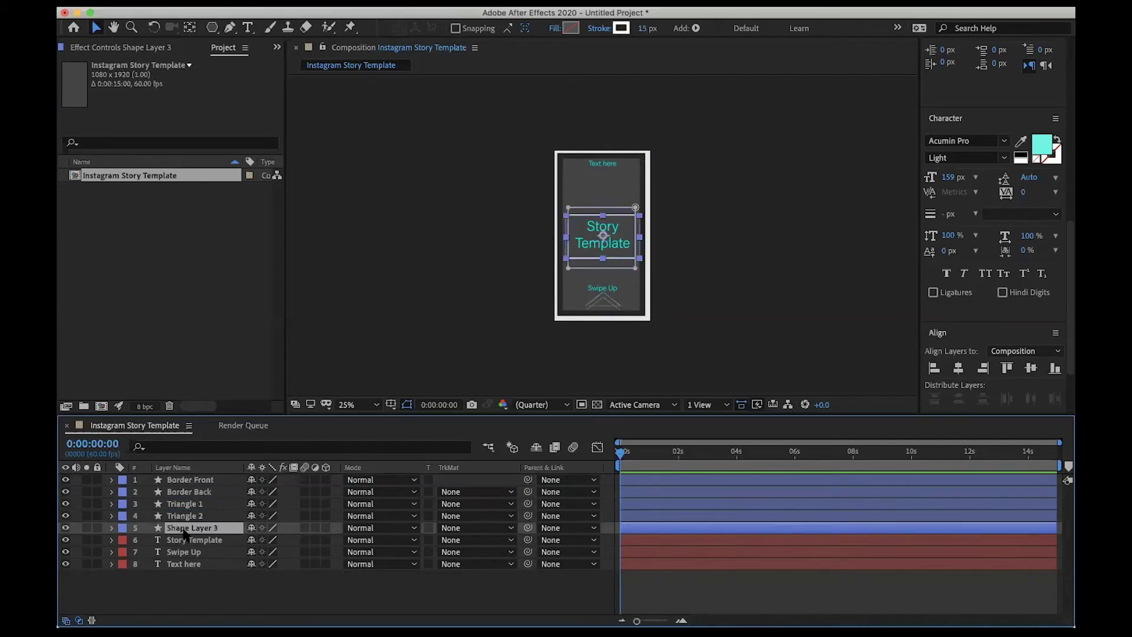
{"action": "key", "text": "Return"}
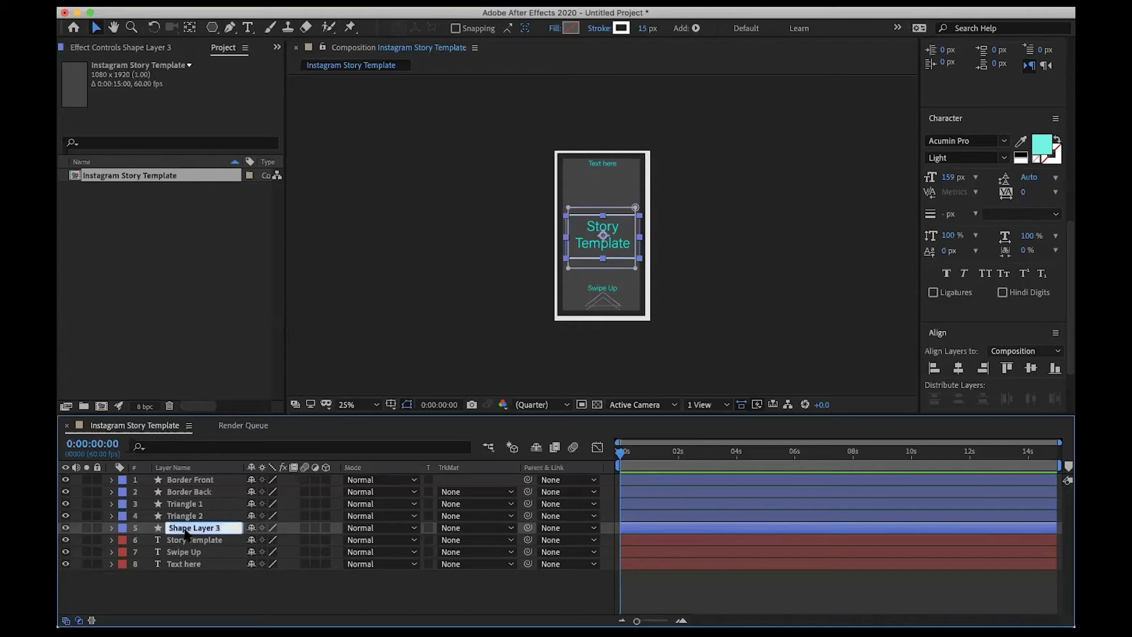
{"action": "type", "text": "Lines"}
{"action": "left_click", "coordinate": [180, 540]}
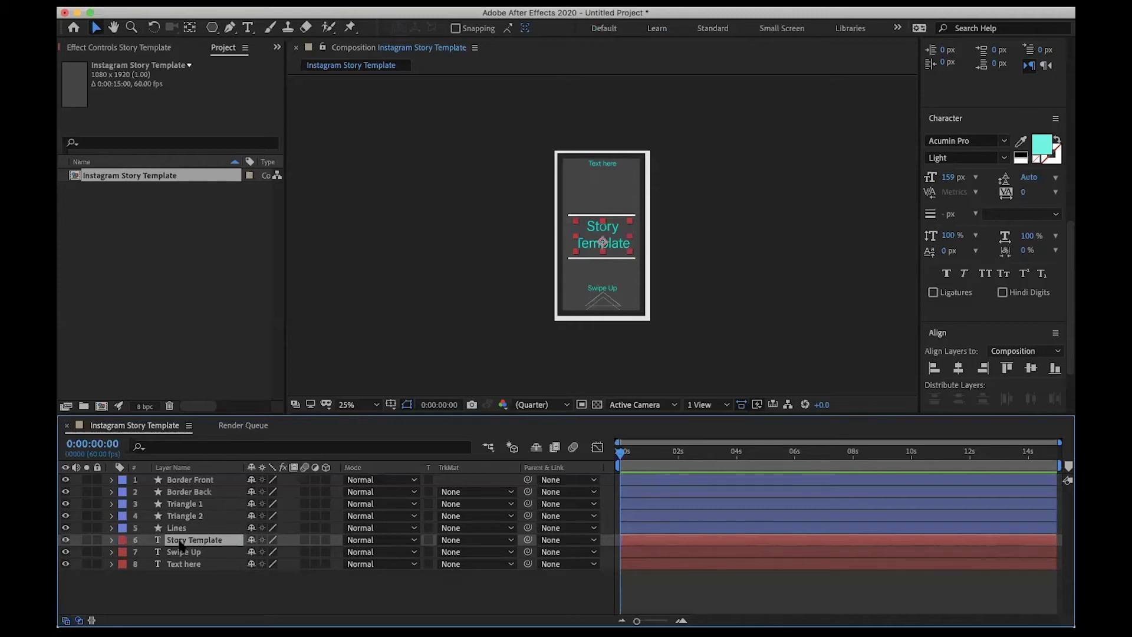
{"action": "left_click", "coordinate": [185, 554]}
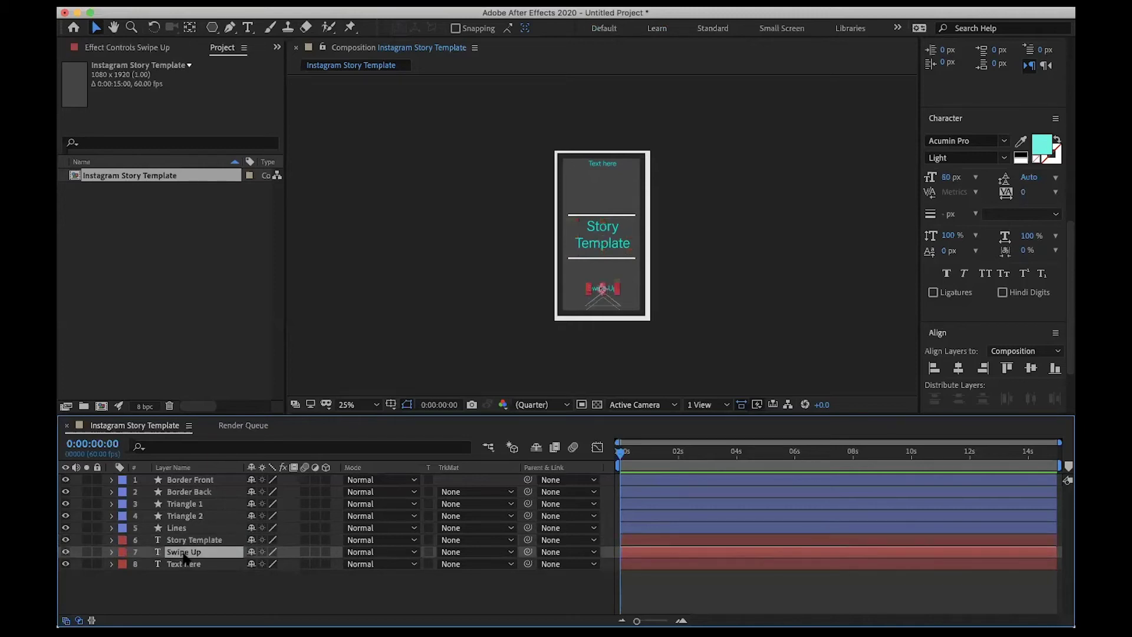
Move the Text here layer above the Story Template layer in the layer stack.
{"action": "left_click", "coordinate": [189, 540]}
{"action": "left_click", "coordinate": [191, 553]}
{"action": "left_click_drag", "start_coordinate": [189, 566], "coordinate": [190, 539]}
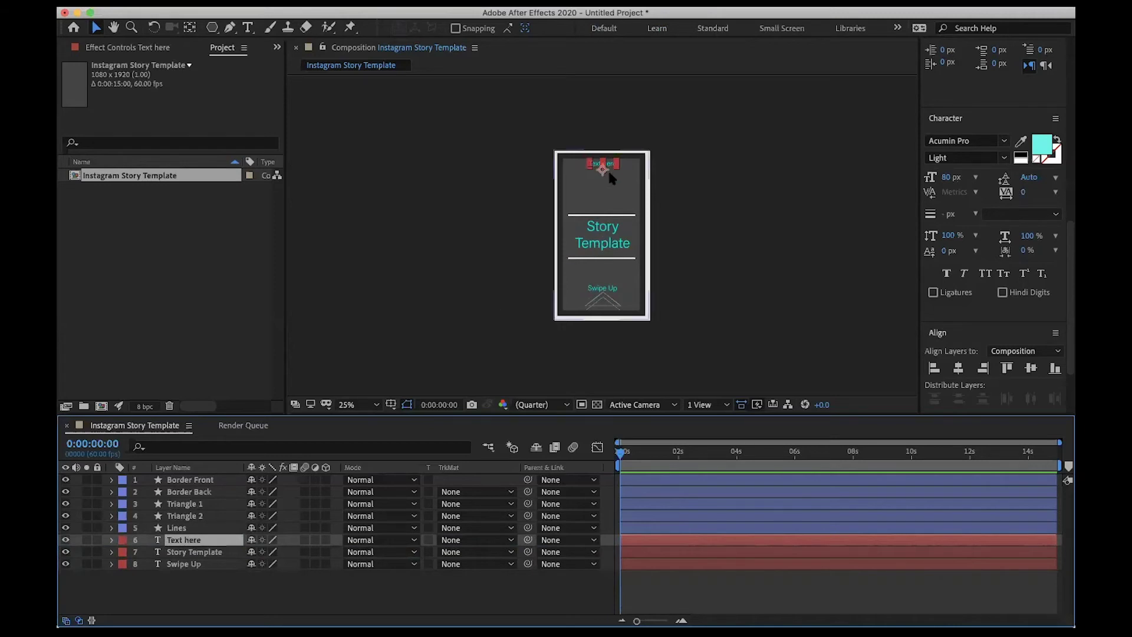
Shift the Text here text slightly lower in the frame and centre it horizontally in the composition.
{"action": "left_click_drag", "start_coordinate": [611, 167], "coordinate": [609, 171]}
{"action": "left_click", "coordinate": [958, 367]}
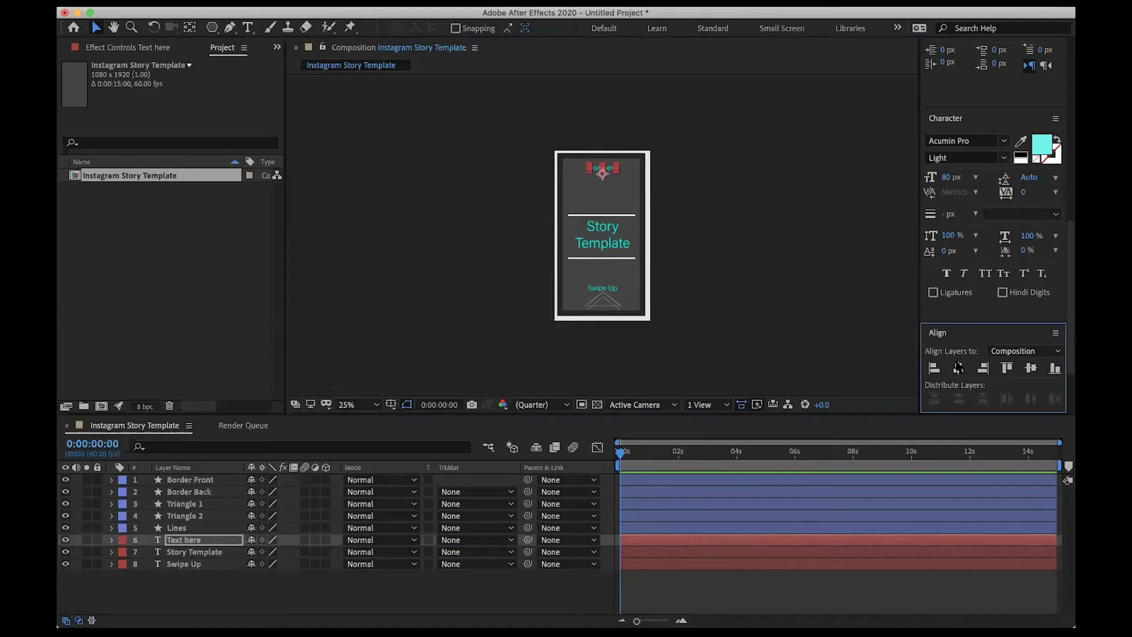
{"action": "key", "text": "shift+Down"}
{"action": "key", "text": "shift+Down"}
{"action": "key", "text": "shift+Down"}
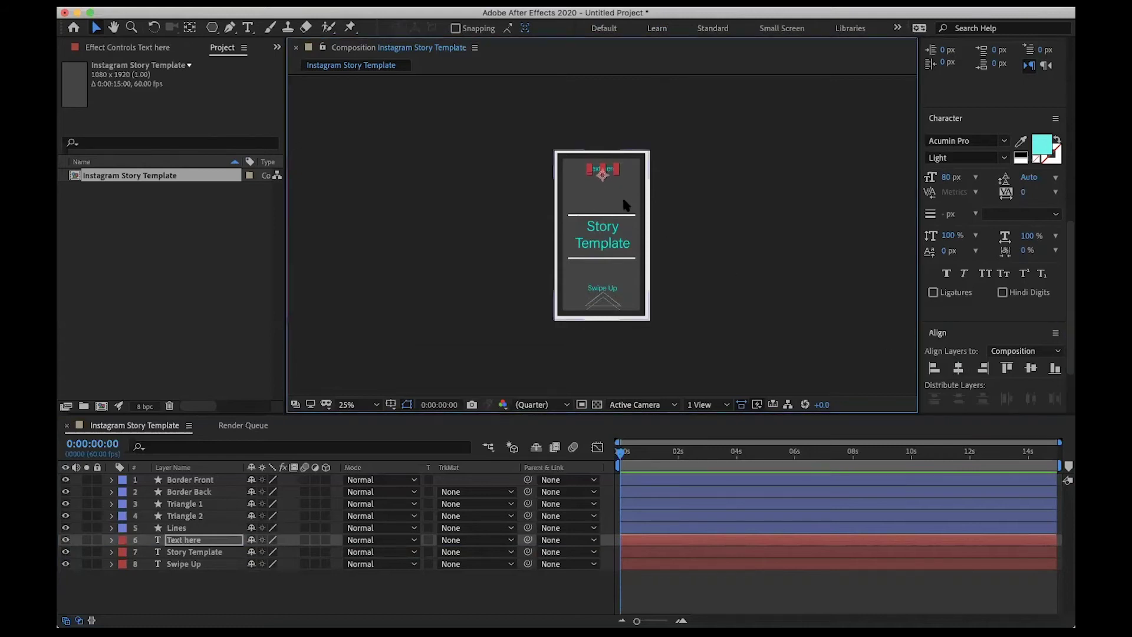
{"action": "left_click", "coordinate": [719, 191]}
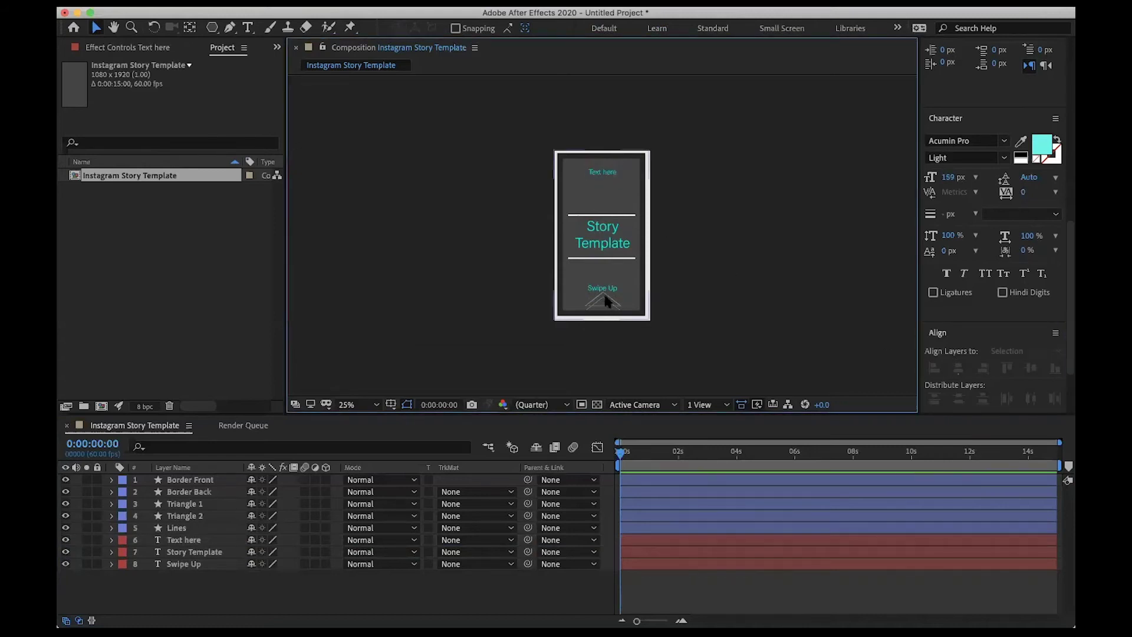
Move the Swipe Up text slightly higher, away from the triangles beneath it.
{"action": "left_click", "coordinate": [182, 504]}
{"action": "left_click", "coordinate": [182, 517], "text": "shift"}
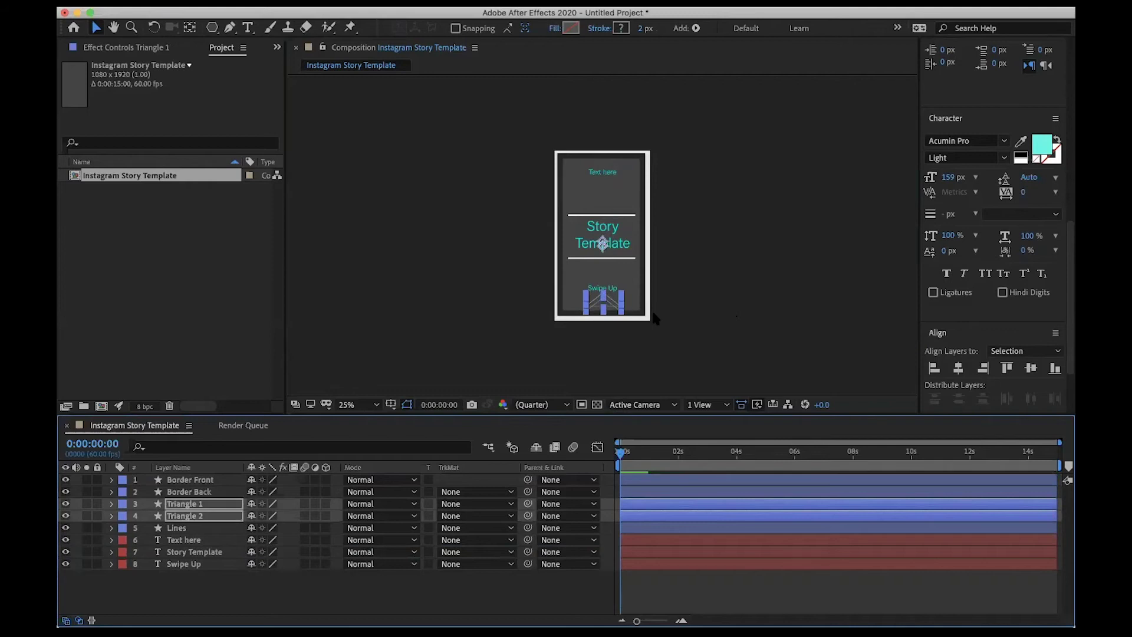
{"action": "left_click", "coordinate": [642, 298]}
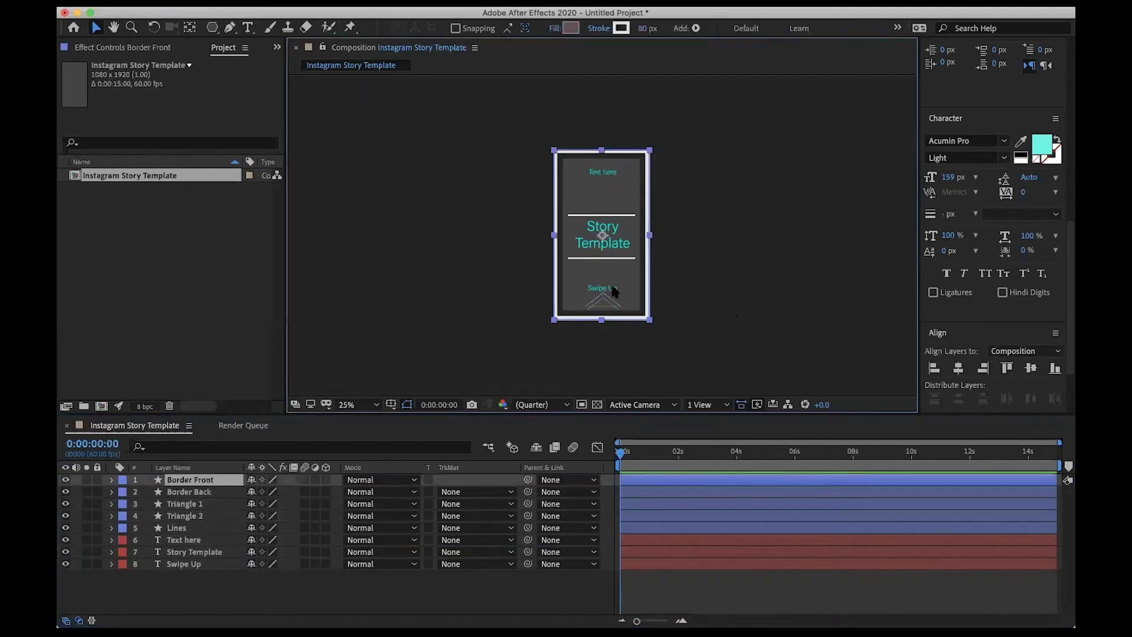
{"action": "left_click", "coordinate": [201, 564]}
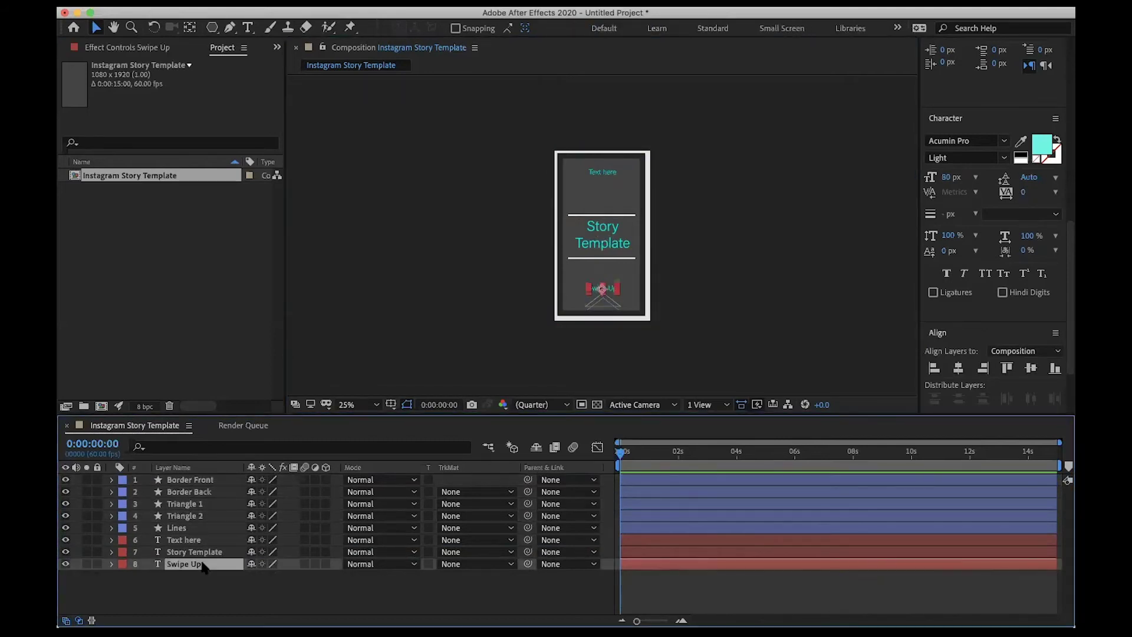
{"action": "key", "text": "Return"}
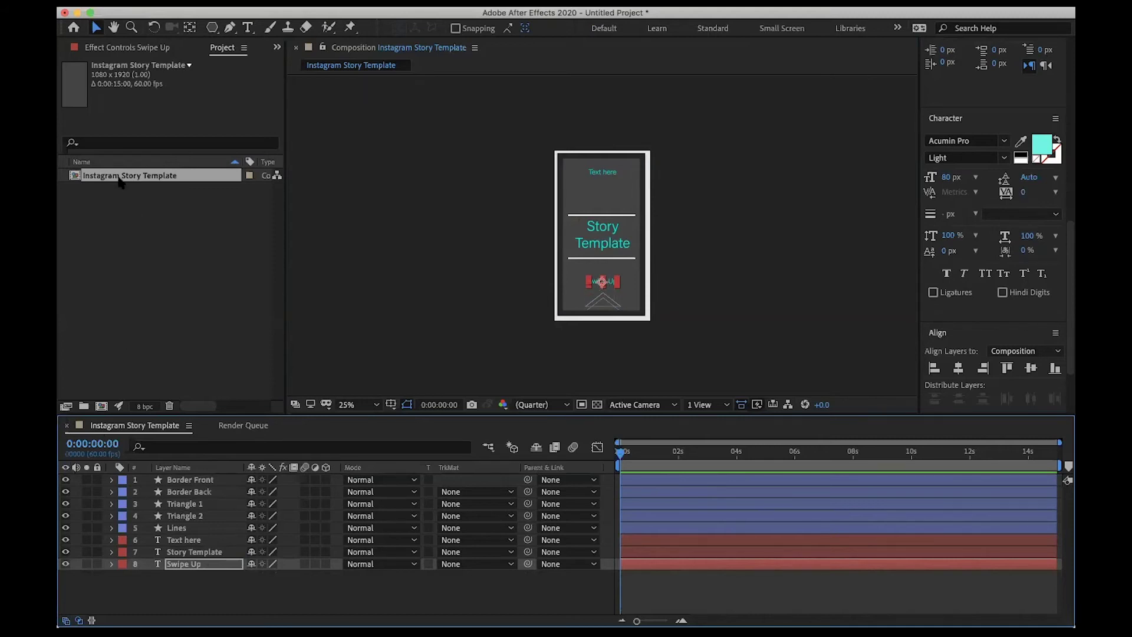
Create a composition named Asset drag footage here with the aspect ratio locked and a height of 2500 px.
{"action": "left_click", "coordinate": [136, 224]}
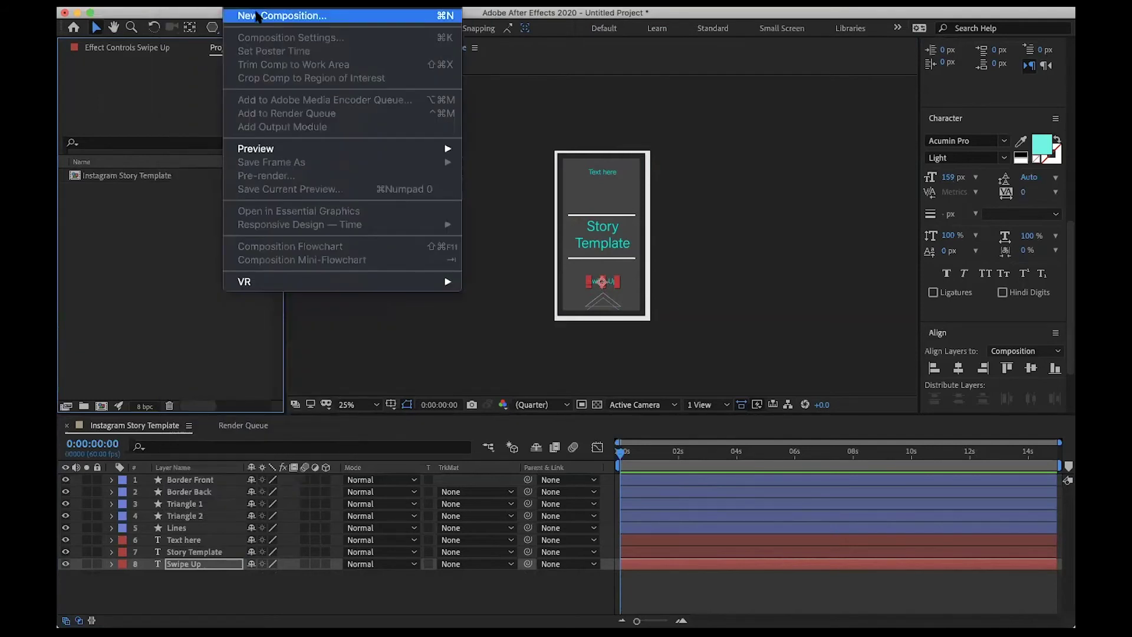
{"action": "left_click", "coordinate": [257, 16]}
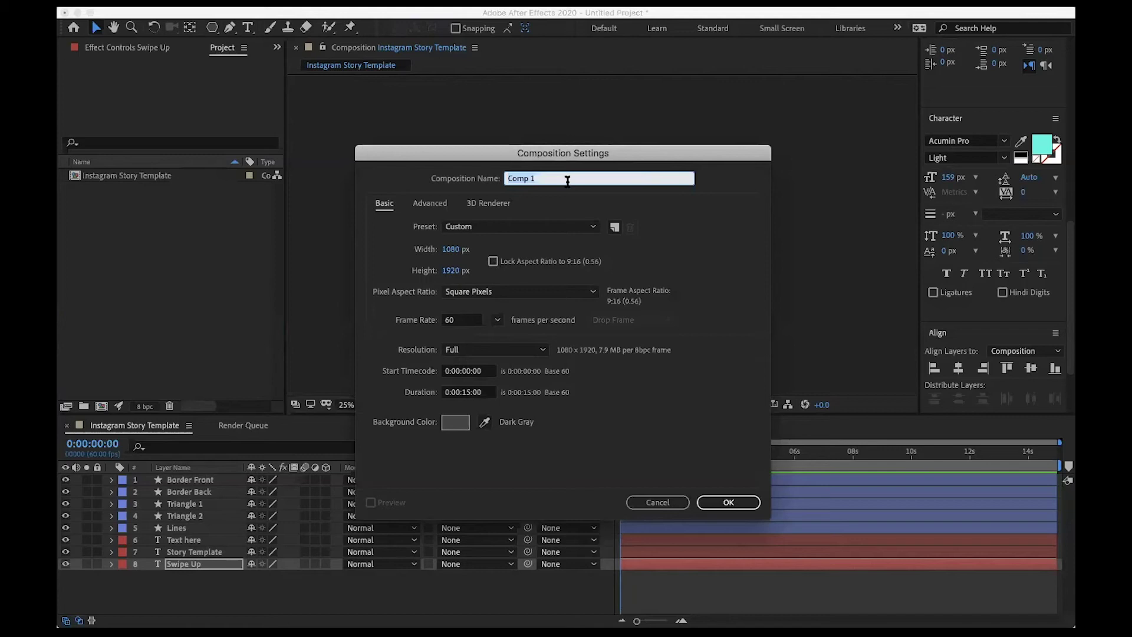
{"action": "type", "text": "Asset drag footage here"}
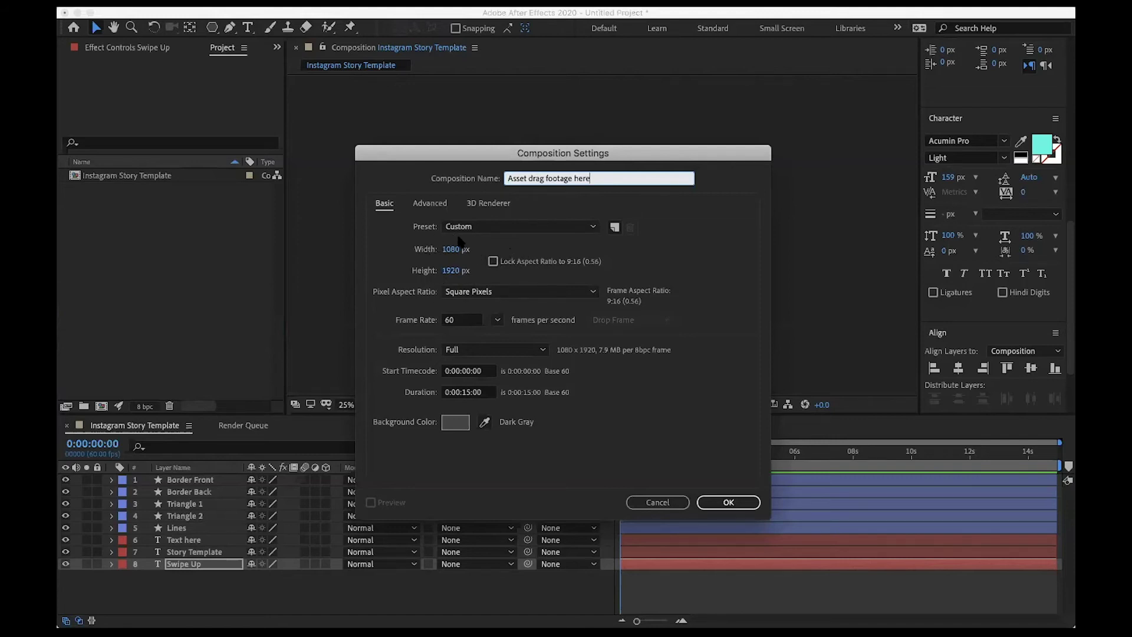
{"action": "left_click", "coordinate": [493, 262]}
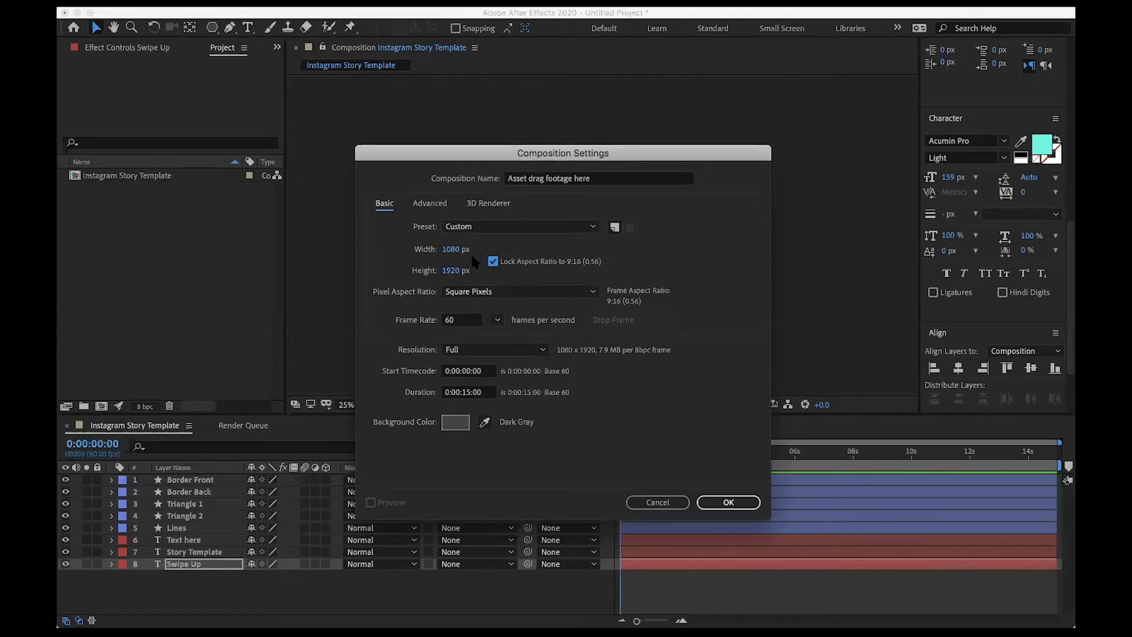
{"action": "left_click", "coordinate": [450, 270]}
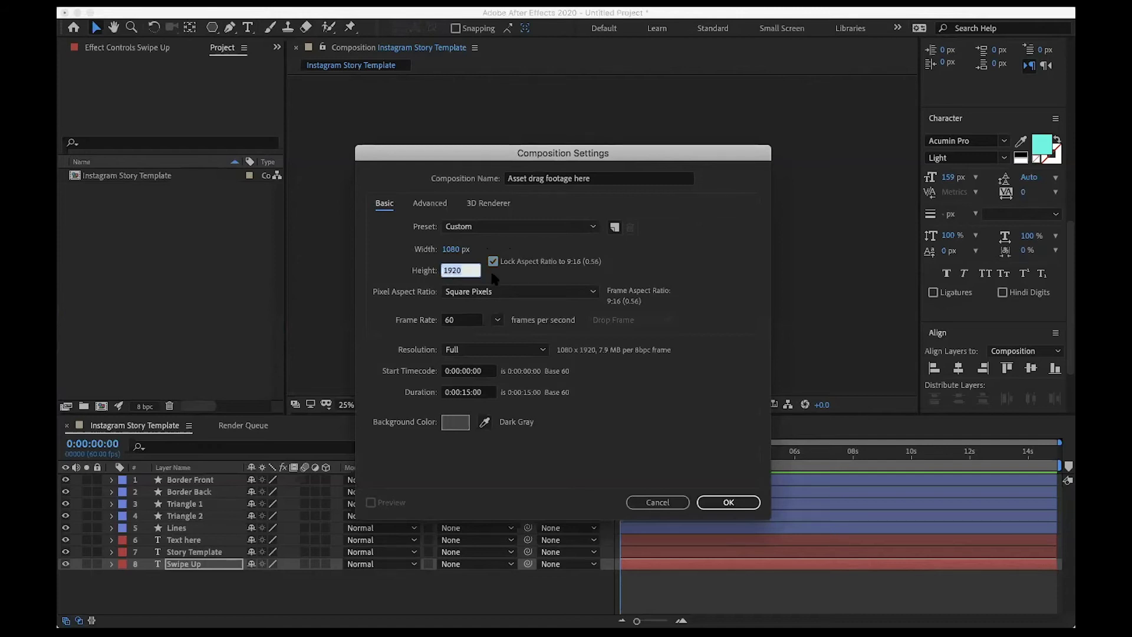
{"action": "type", "text": "2500"}
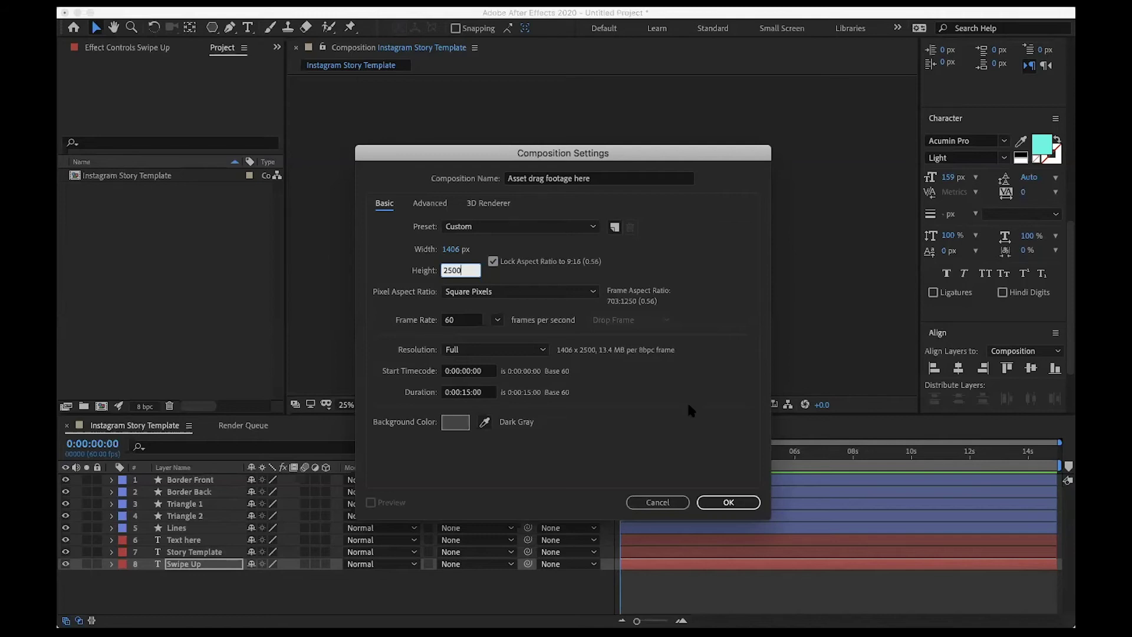
{"action": "left_click", "coordinate": [715, 500]}
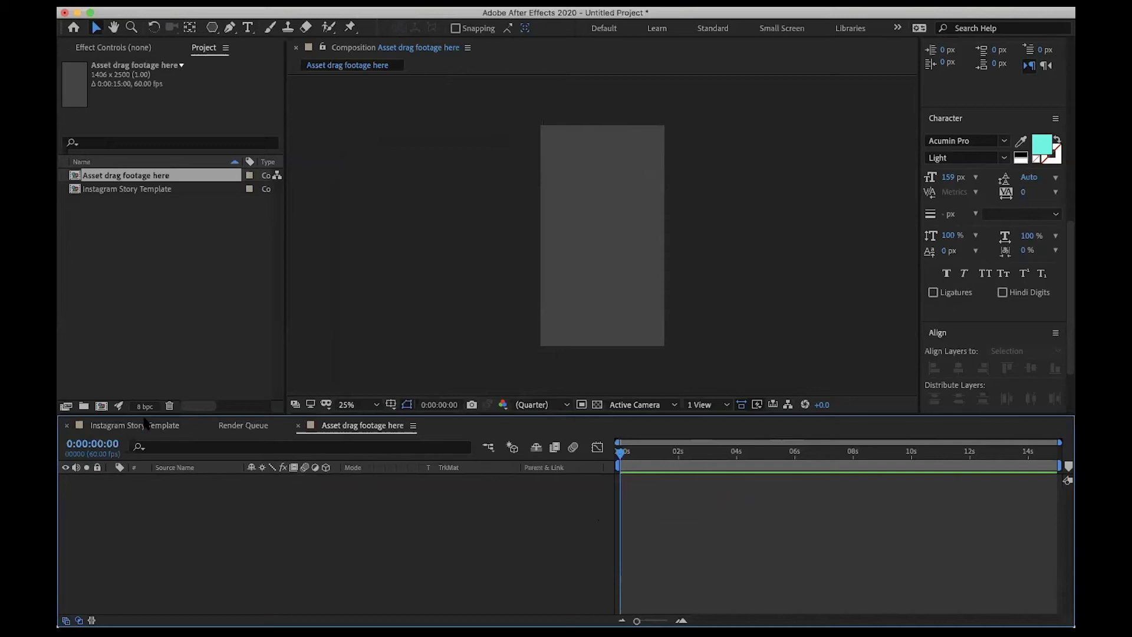
Import RS69020_1602203_D-00922_web.jpg as footage and place it in the Asset drag footage here composition.
{"action": "left_click", "coordinate": [168, 305]}
{"action": "double_click", "coordinate": [168, 305]}
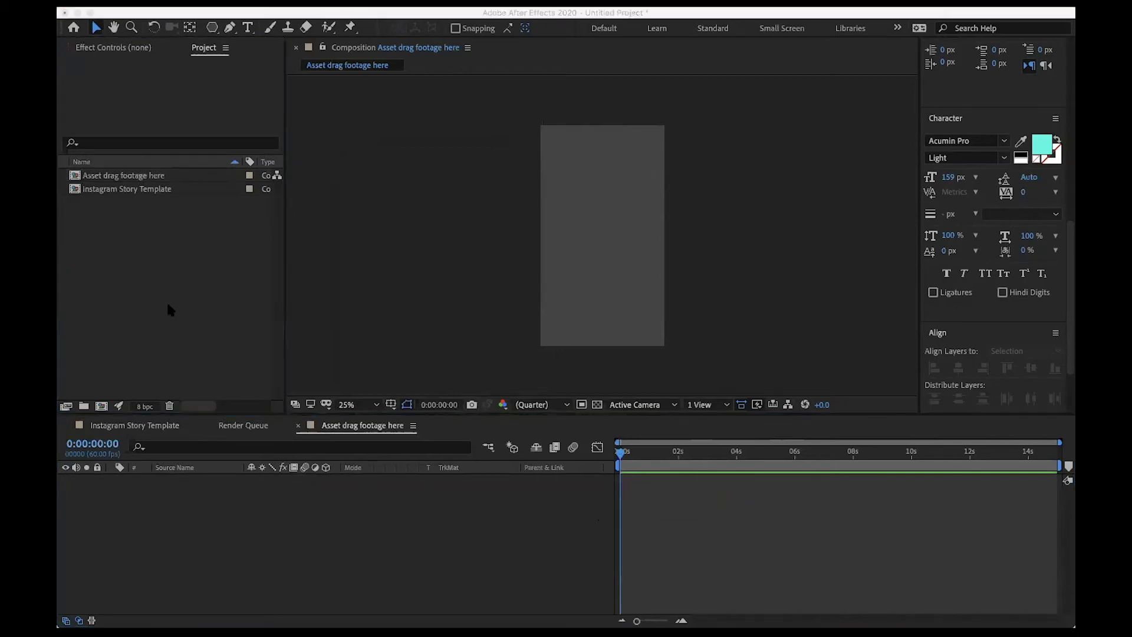
{"action": "scroll", "coordinate": [545, 165], "scroll_direction": "down", "scroll_amount": 3}
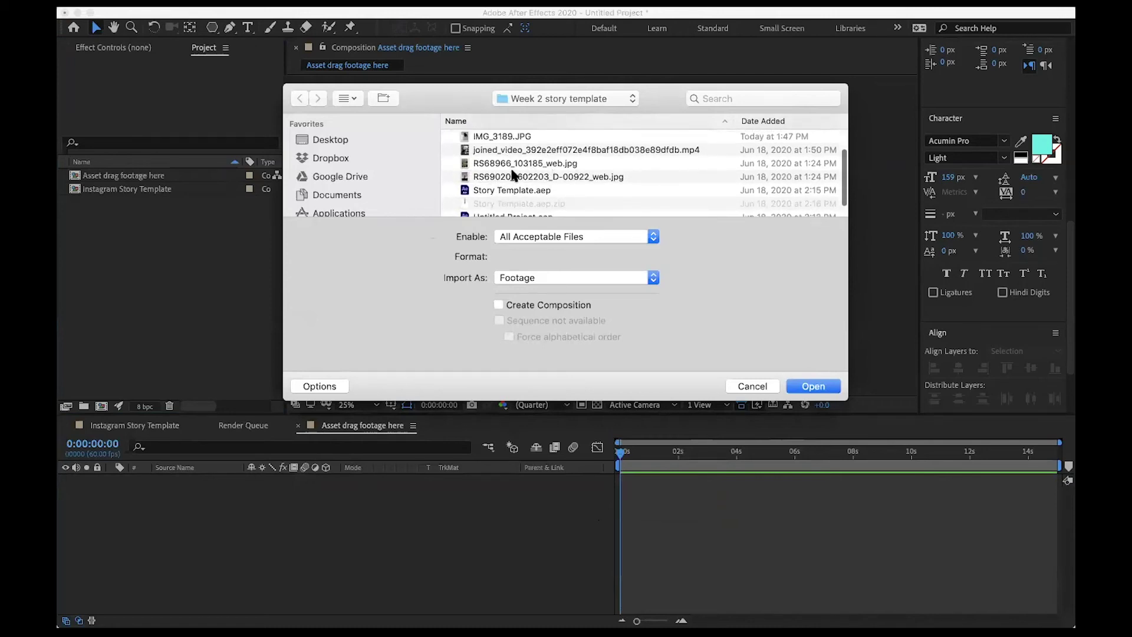
{"action": "left_click", "coordinate": [513, 177]}
{"action": "left_click", "coordinate": [822, 387]}
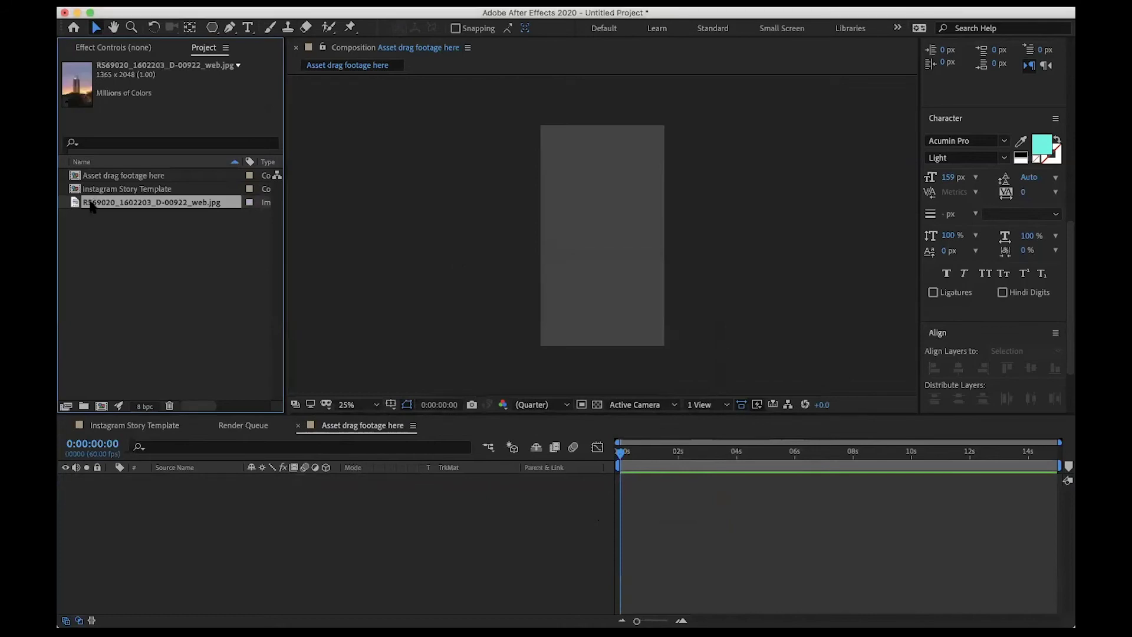
{"action": "left_click_drag", "start_coordinate": [91, 206], "coordinate": [601, 216]}
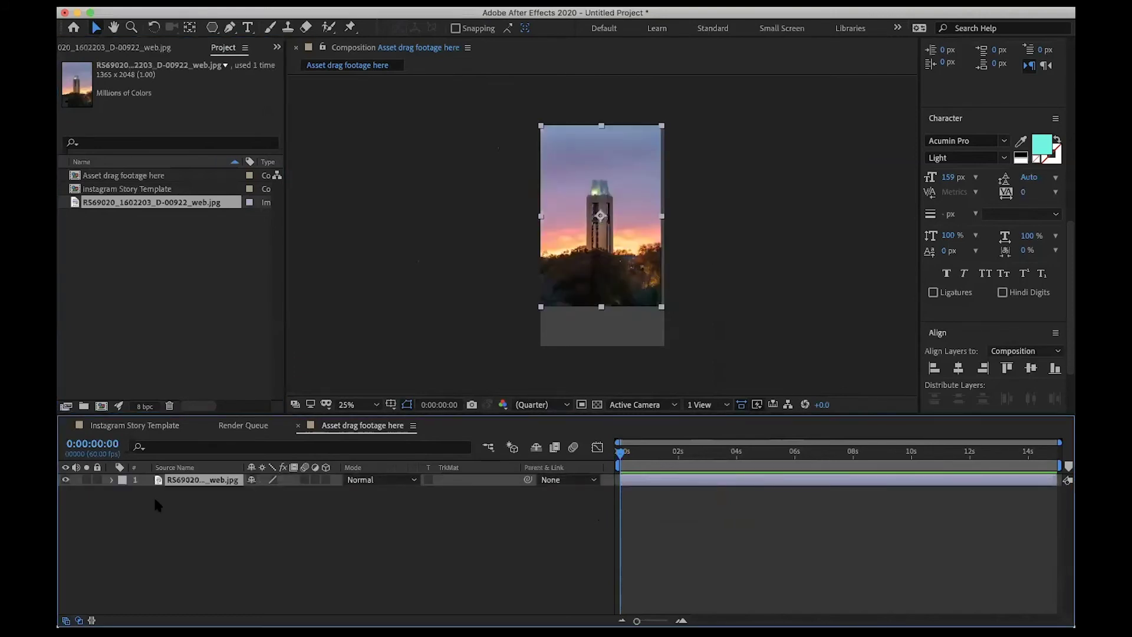
Scale the tower image layer to 154% and reposition it at 706.5, 1064.0 so it fills the frame.
{"action": "left_click", "coordinate": [111, 480]}
{"action": "left_click", "coordinate": [123, 492]}
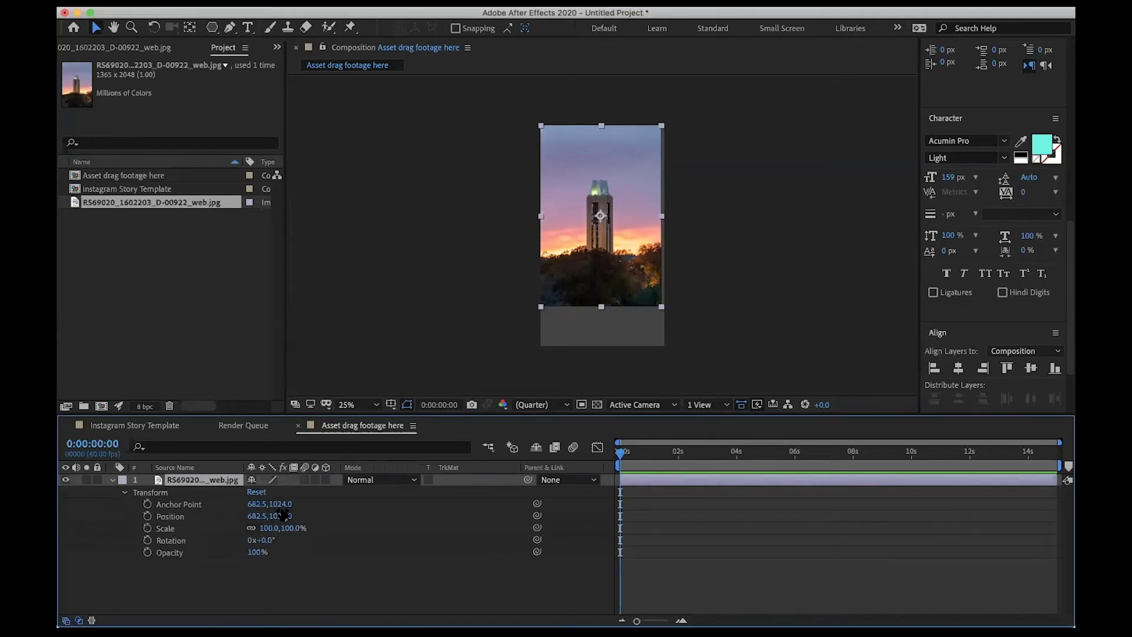
{"action": "left_click_drag", "start_coordinate": [275, 530], "coordinate": [319, 535]}
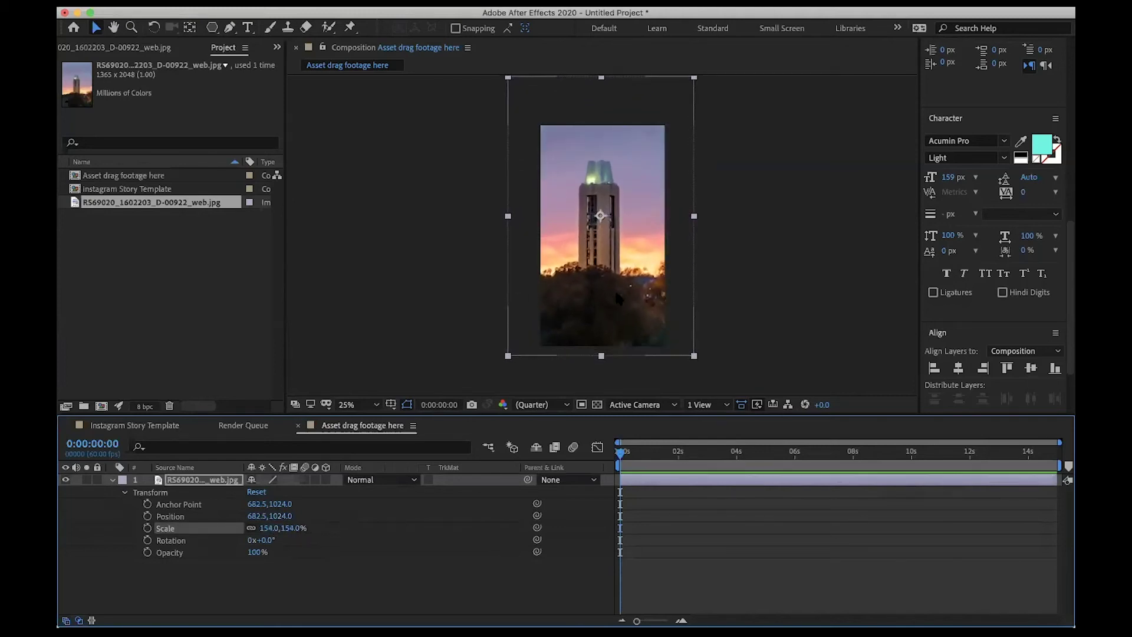
{"action": "left_click_drag", "start_coordinate": [632, 213], "coordinate": [635, 218]}
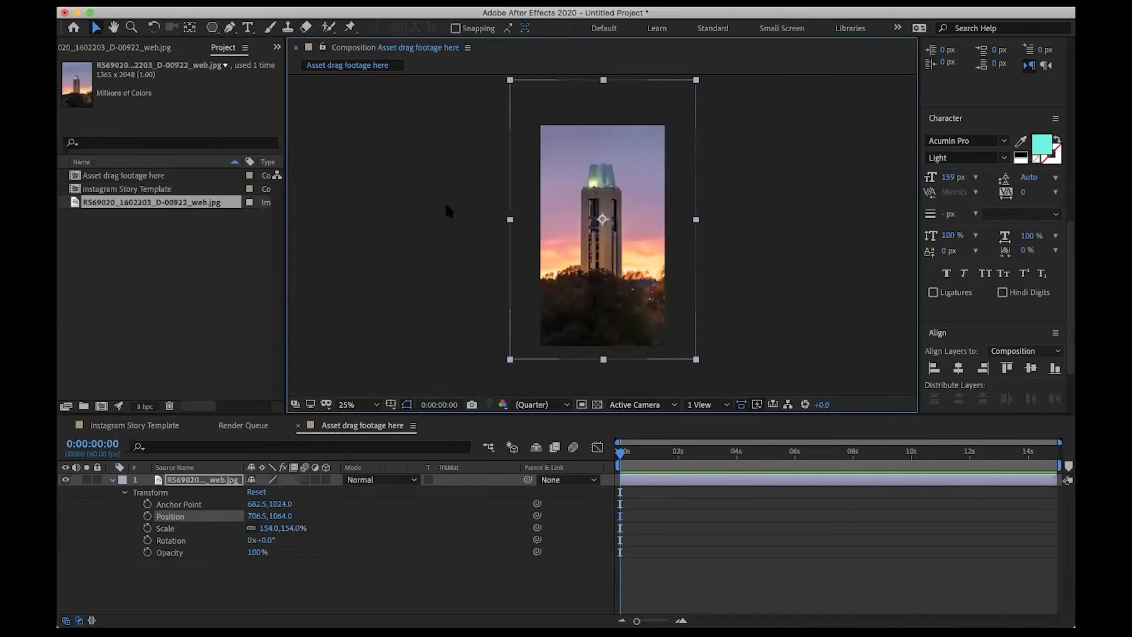
Create a project folder named Assets.
{"action": "left_click", "coordinate": [113, 261]}
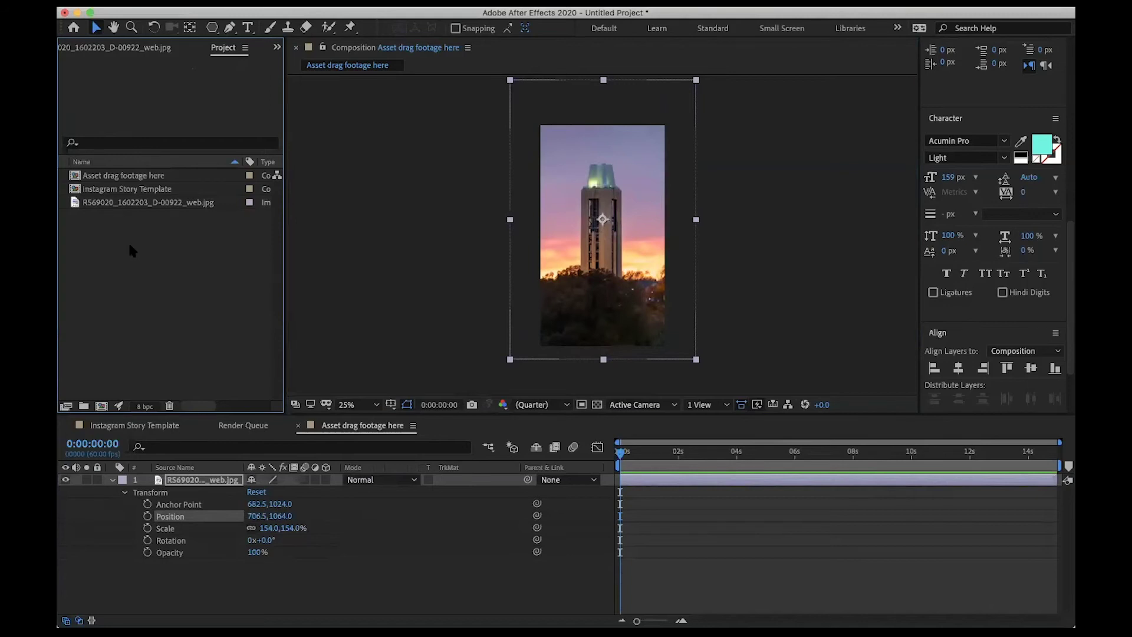
{"action": "right_click", "coordinate": [129, 243]}
{"action": "left_click", "coordinate": [155, 262]}
{"action": "type", "text": "As"}
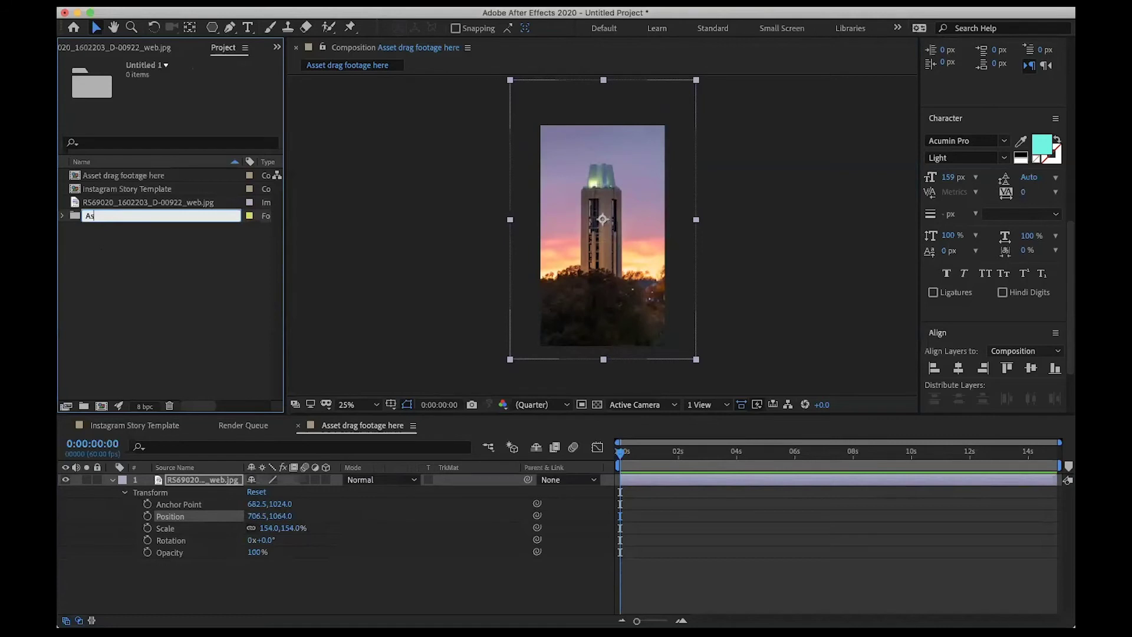
{"action": "type", "text": "sets"}
{"action": "left_click", "coordinate": [152, 302]}
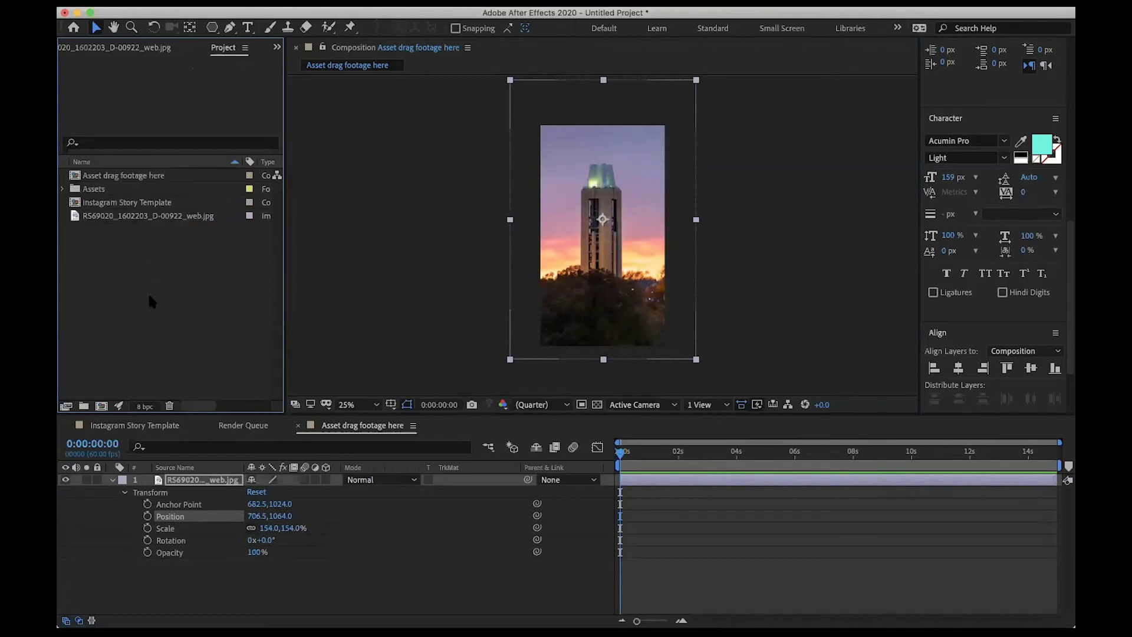
Move the Asset drag footage here composition and the tower image into the Assets folder.
{"action": "left_click", "coordinate": [99, 175]}
{"action": "left_click_drag", "start_coordinate": [96, 187], "coordinate": [95, 188]}
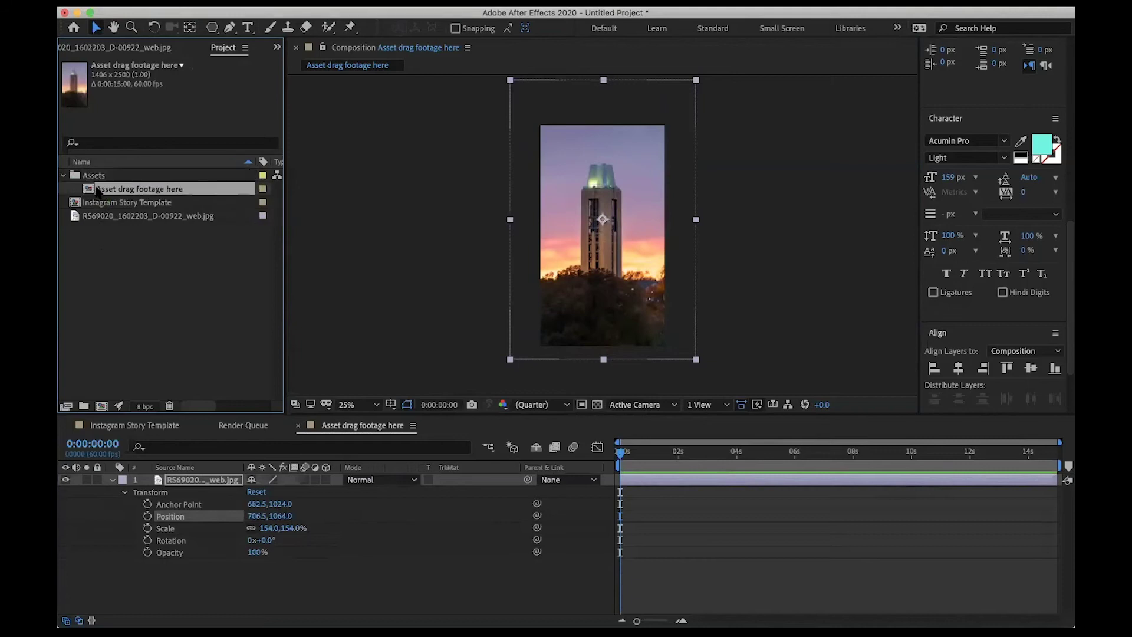
{"action": "left_click", "coordinate": [81, 217]}
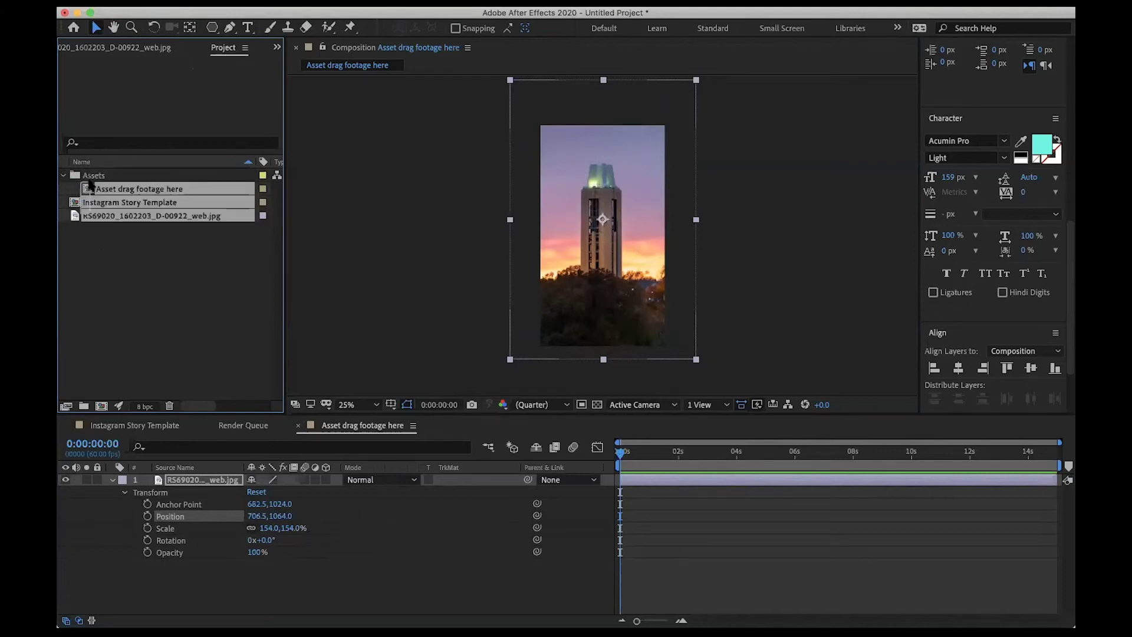
{"action": "left_click_drag", "start_coordinate": [79, 217], "coordinate": [88, 175]}
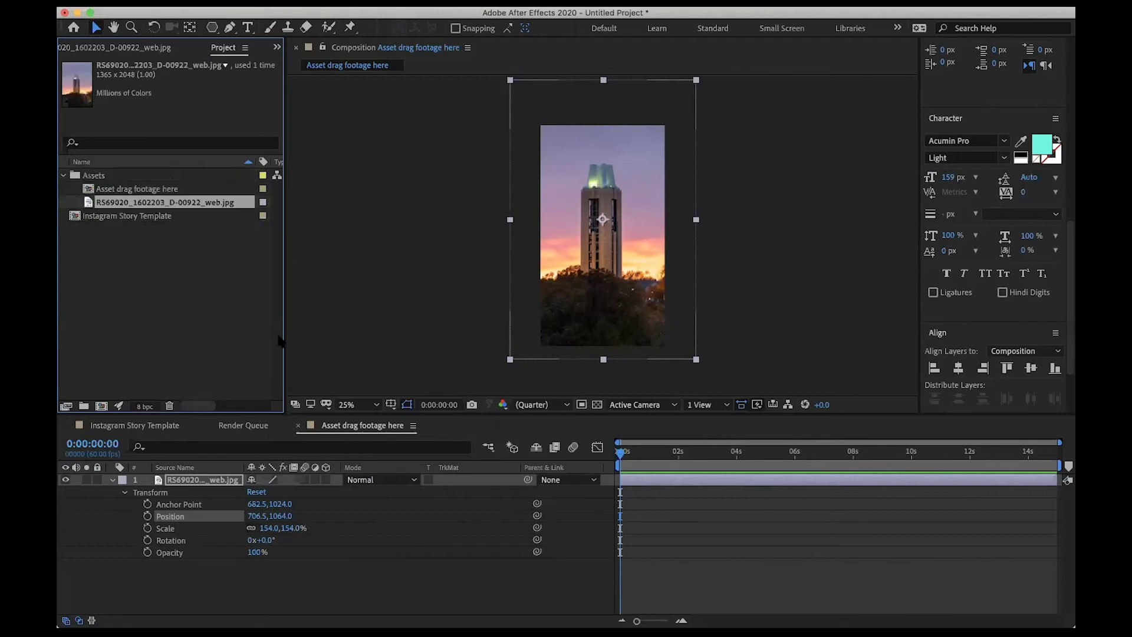
Close the asset composition's timeline and add that composition as the lowest layer of Instagram Story Template.
{"action": "left_click", "coordinate": [298, 425]}
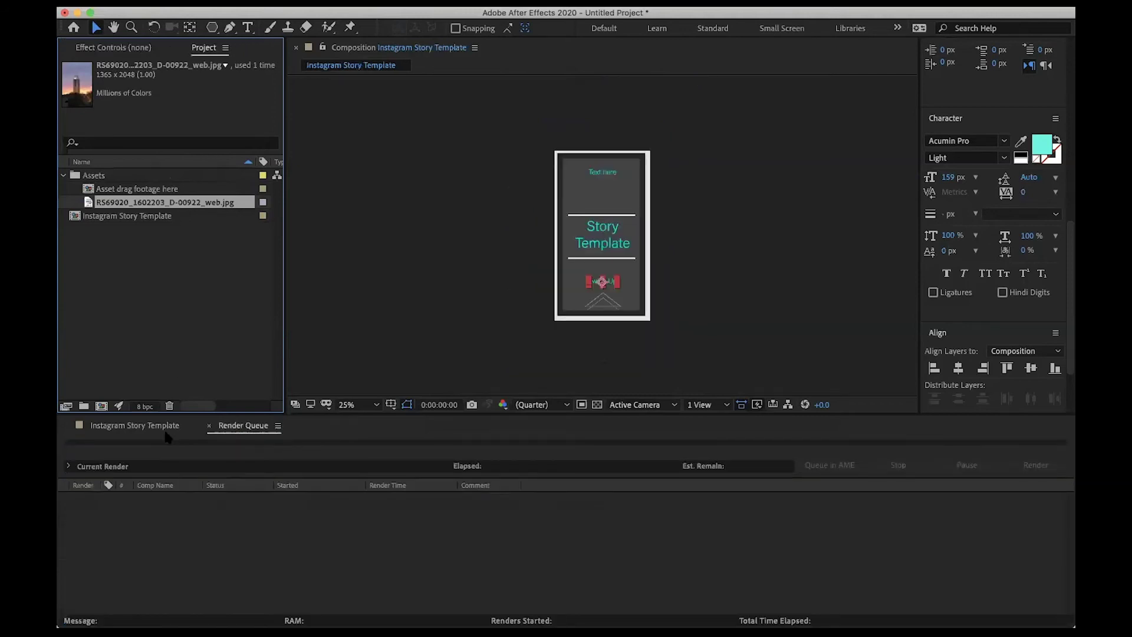
{"action": "left_click", "coordinate": [115, 426]}
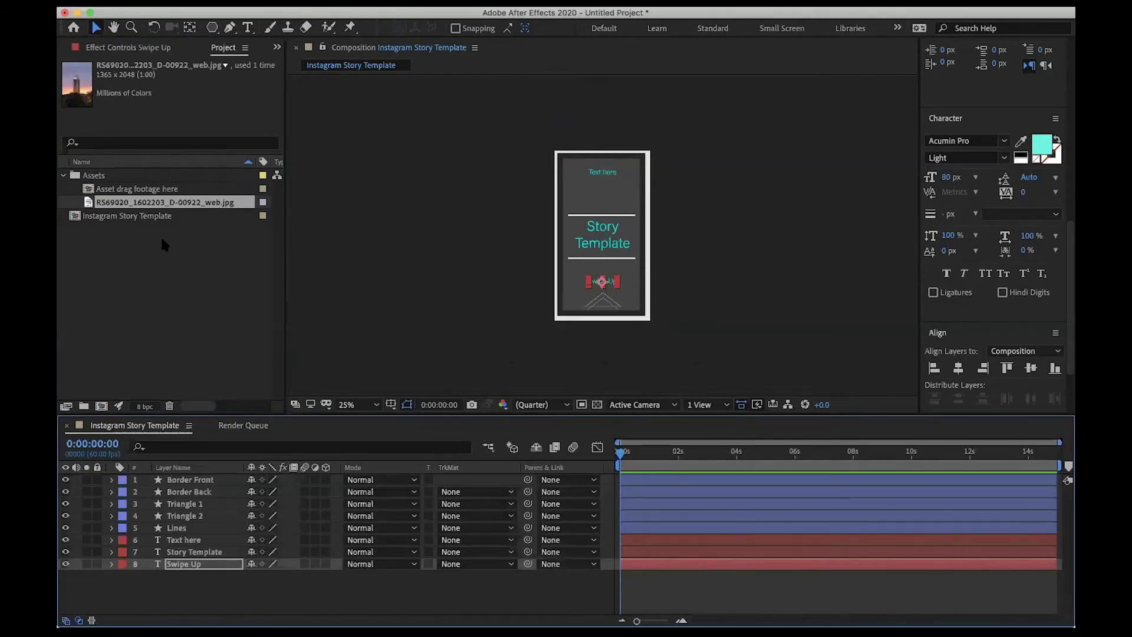
{"action": "left_click_drag", "start_coordinate": [98, 190], "coordinate": [128, 583]}
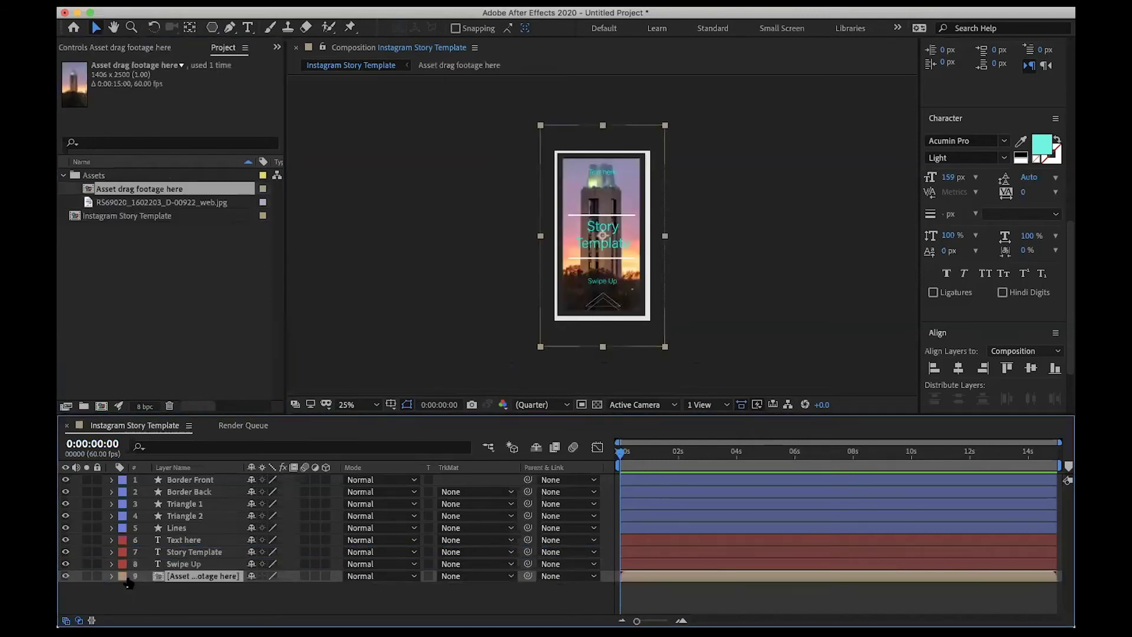
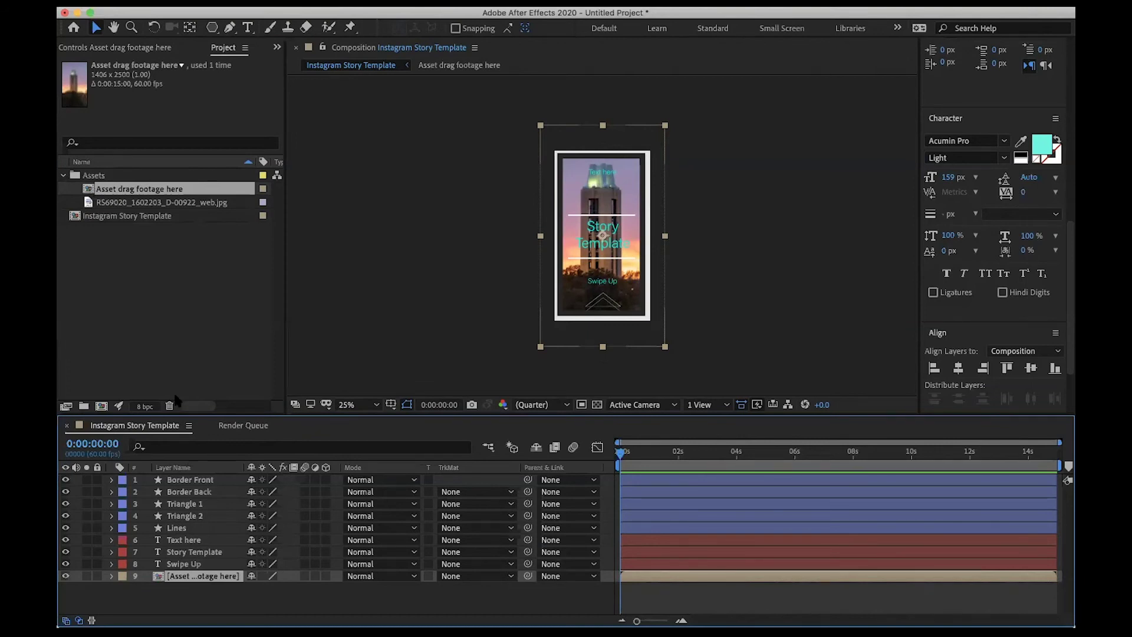
Set the label colour of the Border Front and Border Back layers to Peach.
{"action": "left_click", "coordinate": [190, 480]}
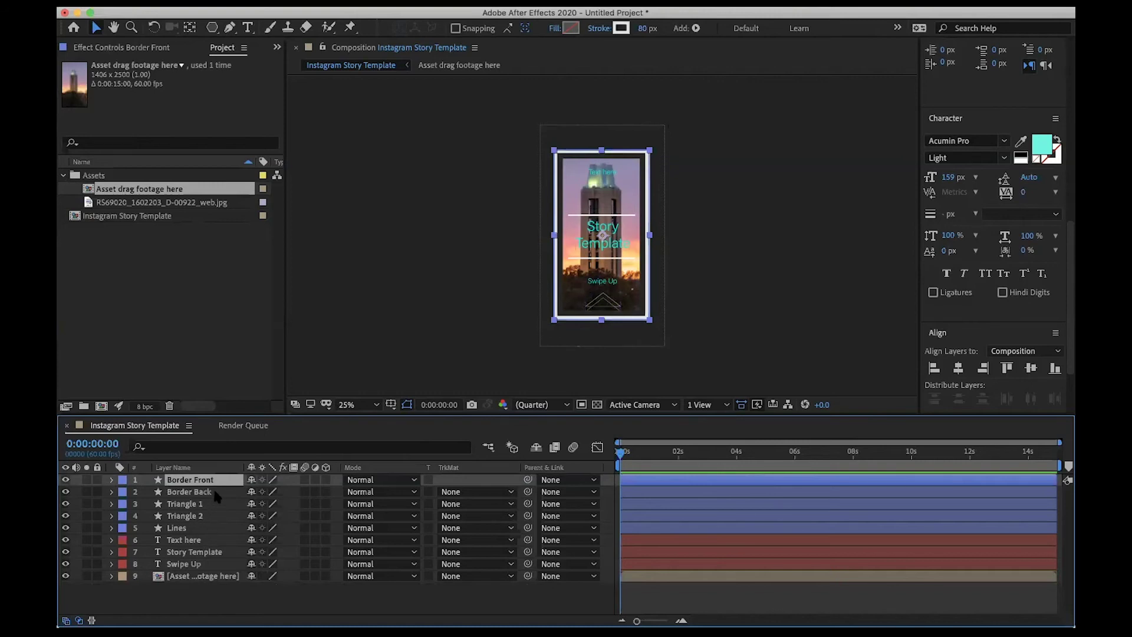
{"action": "left_click", "coordinate": [214, 491], "text": "shift"}
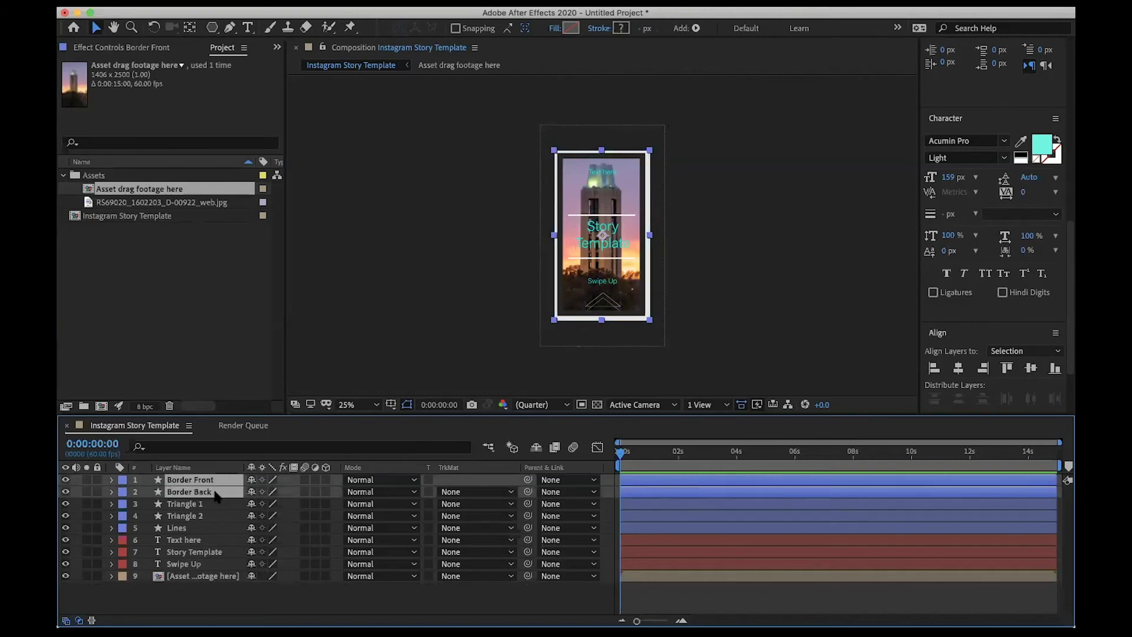
{"action": "left_click", "coordinate": [122, 479]}
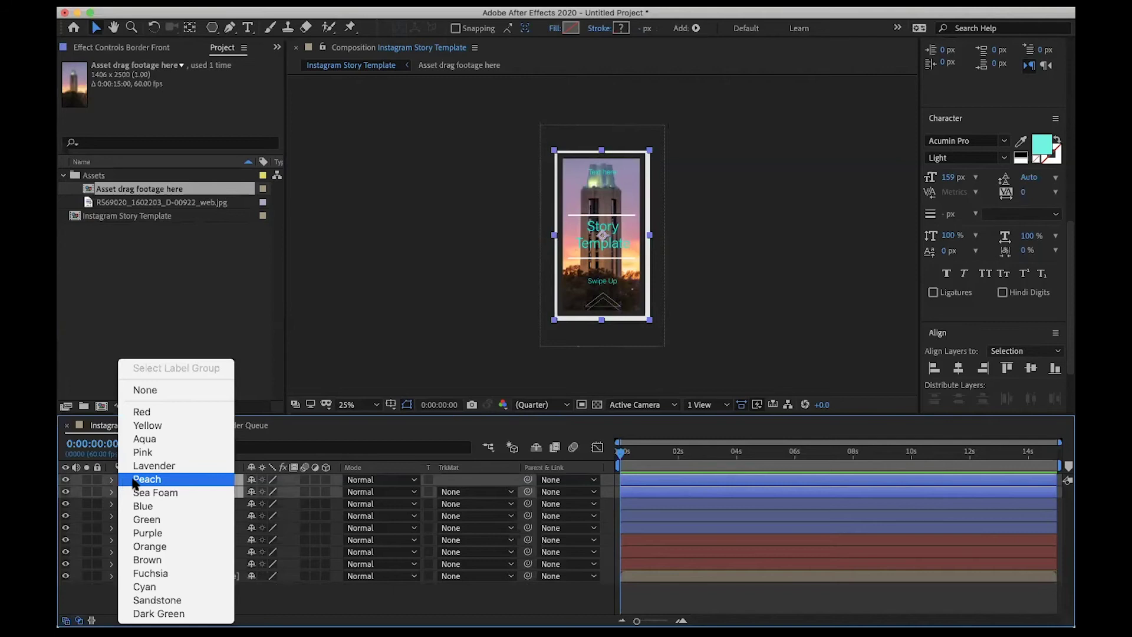
{"action": "left_click", "coordinate": [134, 479]}
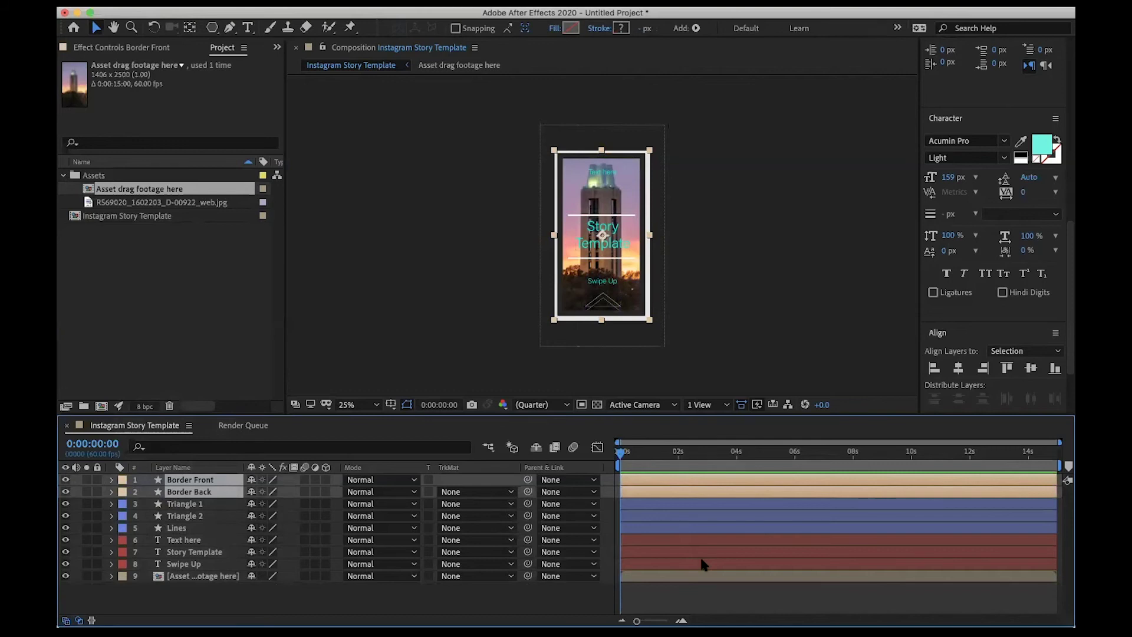
{"action": "left_click", "coordinate": [123, 504]}
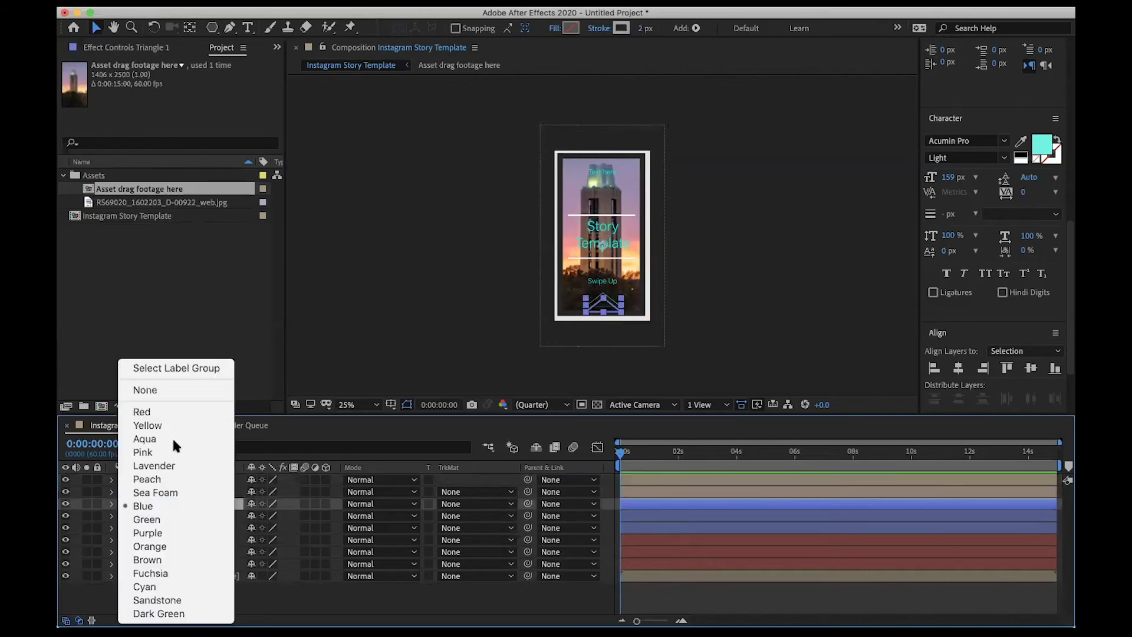
{"action": "left_click", "coordinate": [365, 352]}
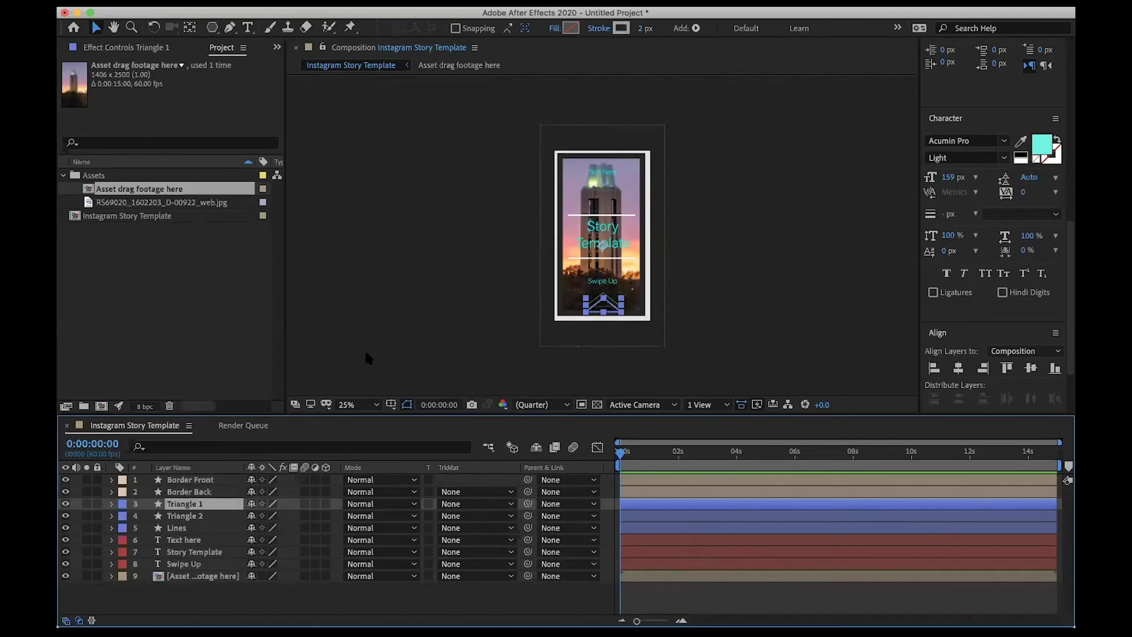
Filter the Border Front layer's properties for "stro" and keyframe its Stroke Width at 150 at 0:00:00:00.
{"action": "left_click", "coordinate": [648, 152]}
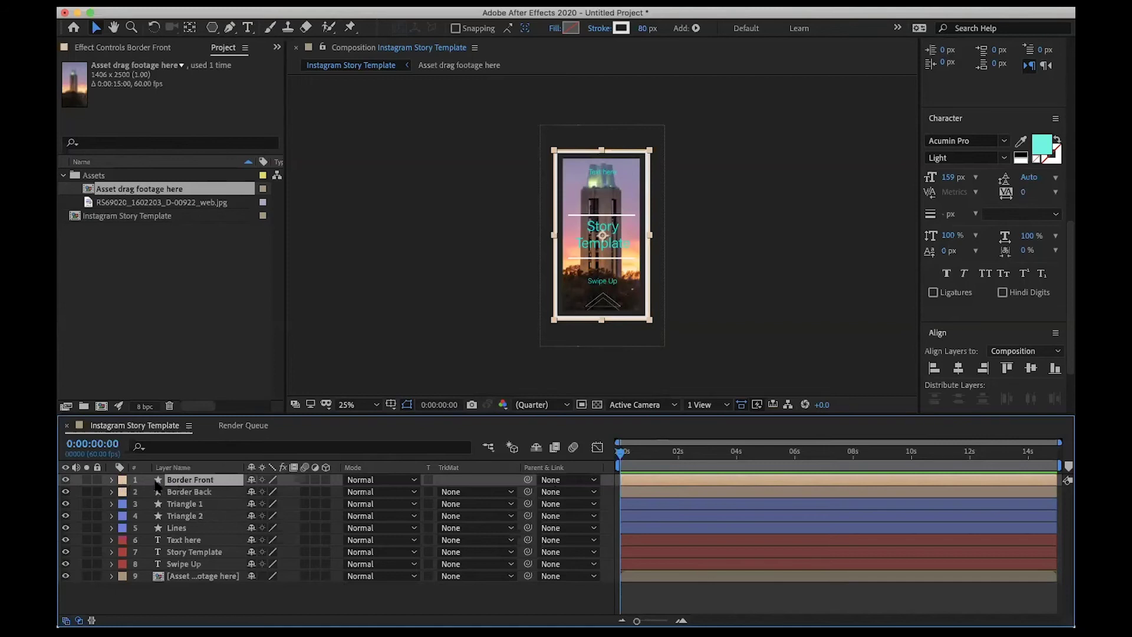
{"action": "left_click", "coordinate": [176, 449]}
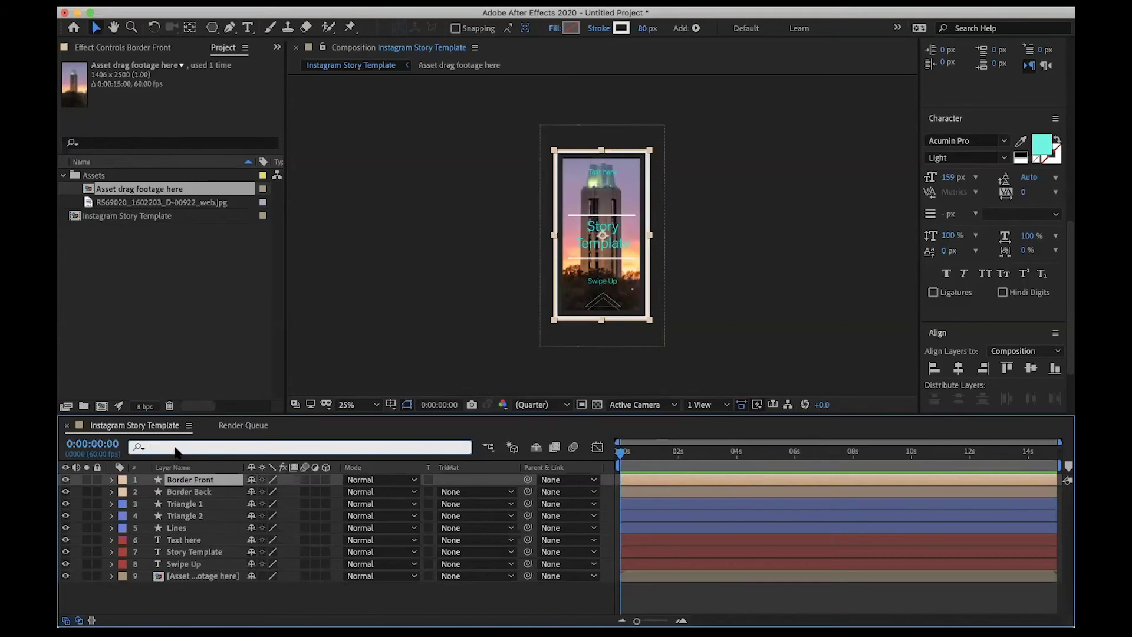
{"action": "type", "text": "stro"}
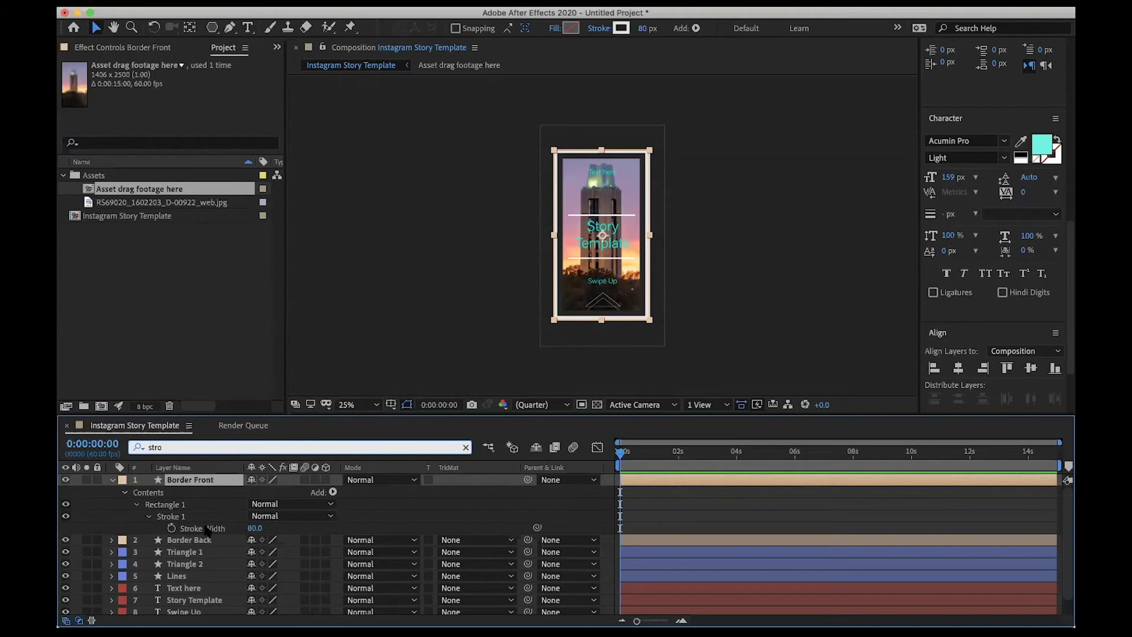
{"action": "left_click", "coordinate": [171, 527]}
{"action": "left_click", "coordinate": [254, 528]}
{"action": "type", "text": "150"}
{"action": "key", "text": "Return"}
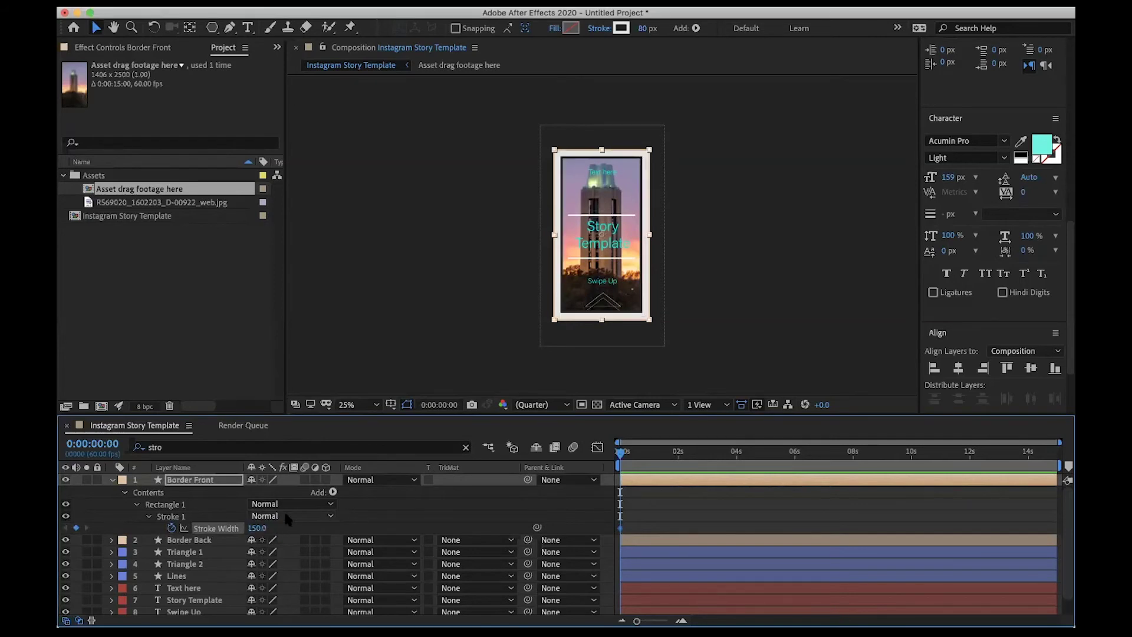
Add a Border Front Stroke Width keyframe of 80 at 0:00:01:57 and preview the animation from the start.
{"action": "left_click_drag", "start_coordinate": [619, 453], "coordinate": [678, 459]}
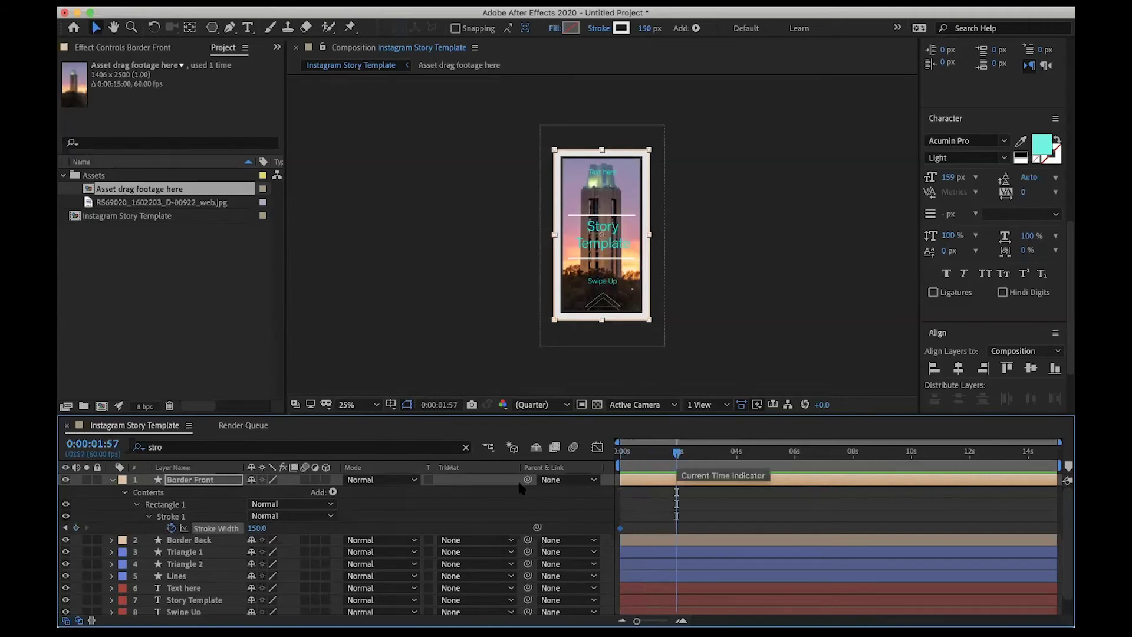
{"action": "left_click", "coordinate": [257, 528]}
{"action": "type", "text": "80"}
{"action": "key", "text": "Return"}
{"action": "left_click_drag", "start_coordinate": [678, 452], "coordinate": [621, 464]}
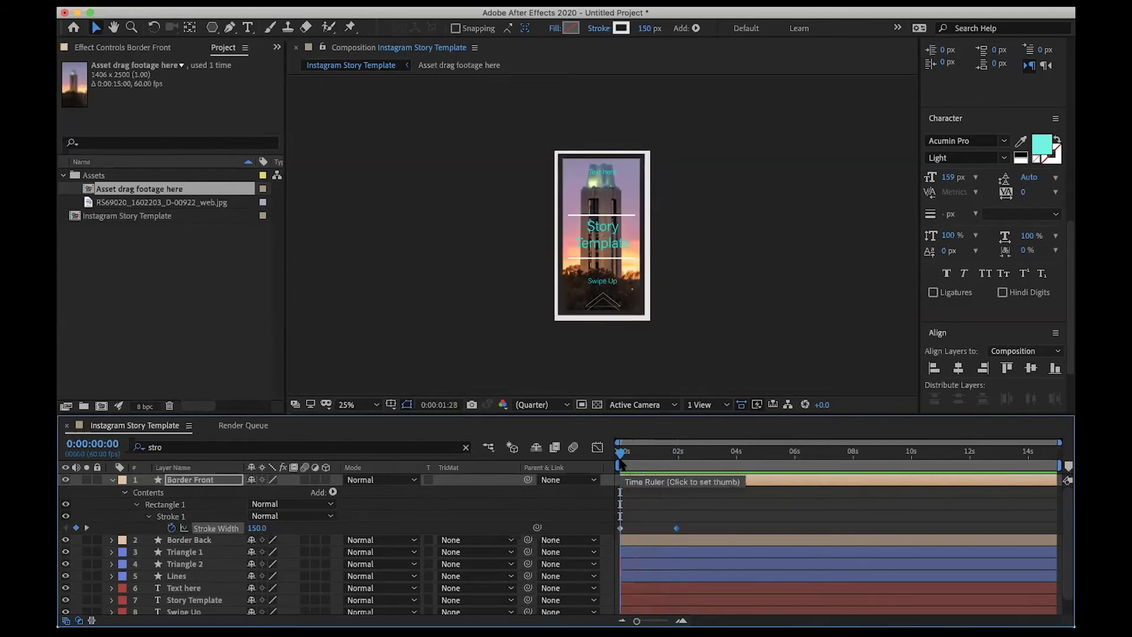
{"action": "key", "text": "space"}
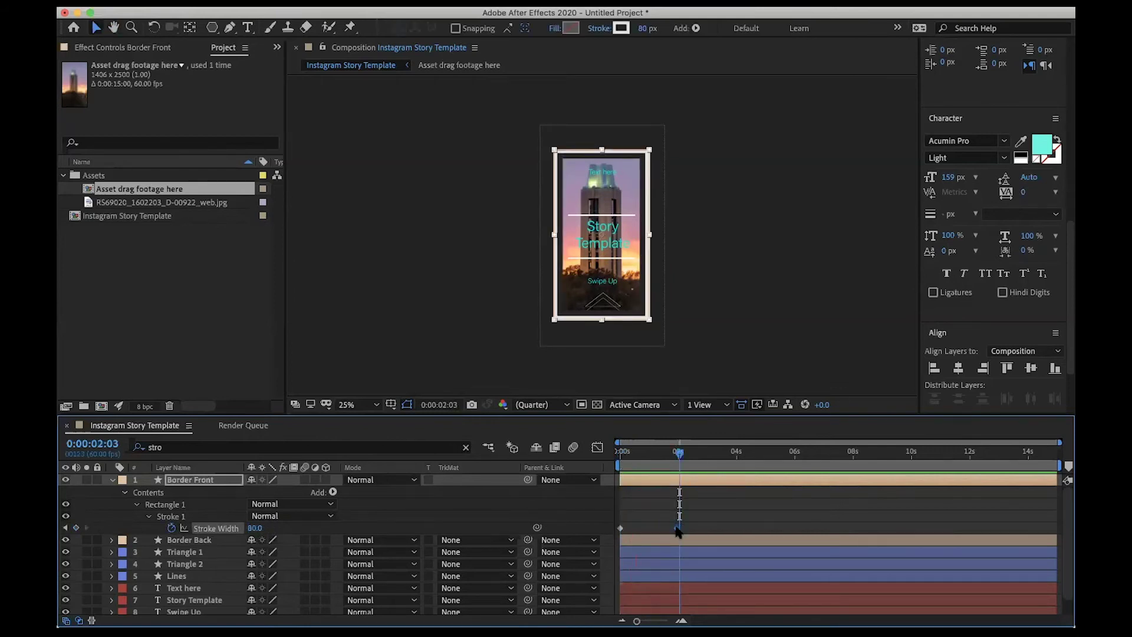
Apply Easy Ease Out to Border Front's ending Stroke Width keyframe and play back the result.
{"action": "left_click", "coordinate": [677, 528]}
{"action": "mouse_move", "coordinate": [677, 532]}
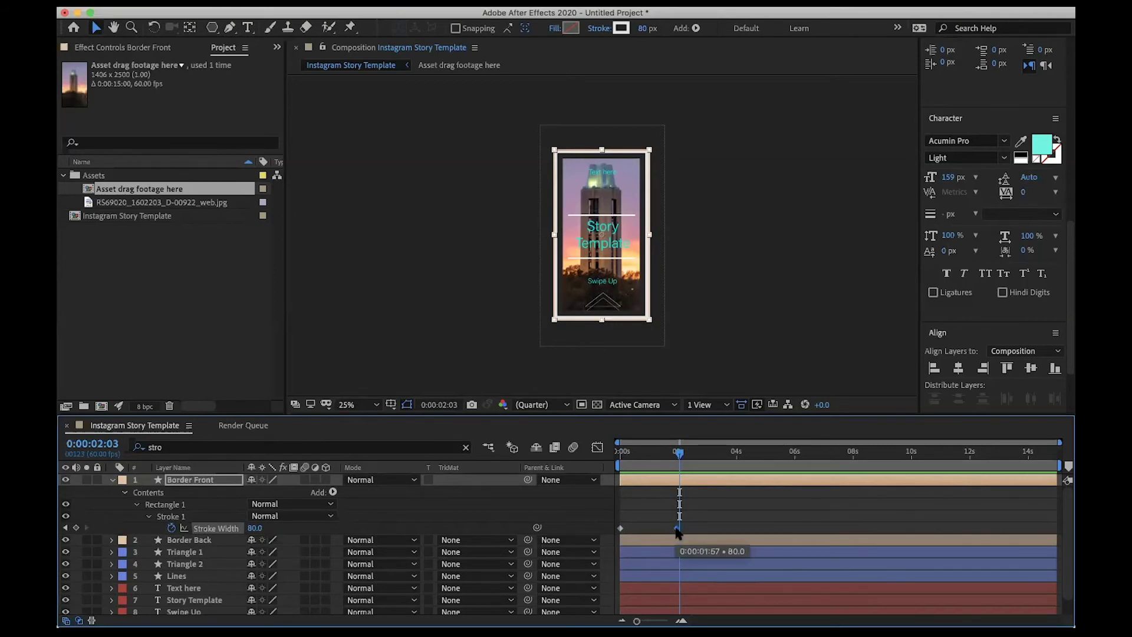
{"action": "right_click", "coordinate": [677, 529]}
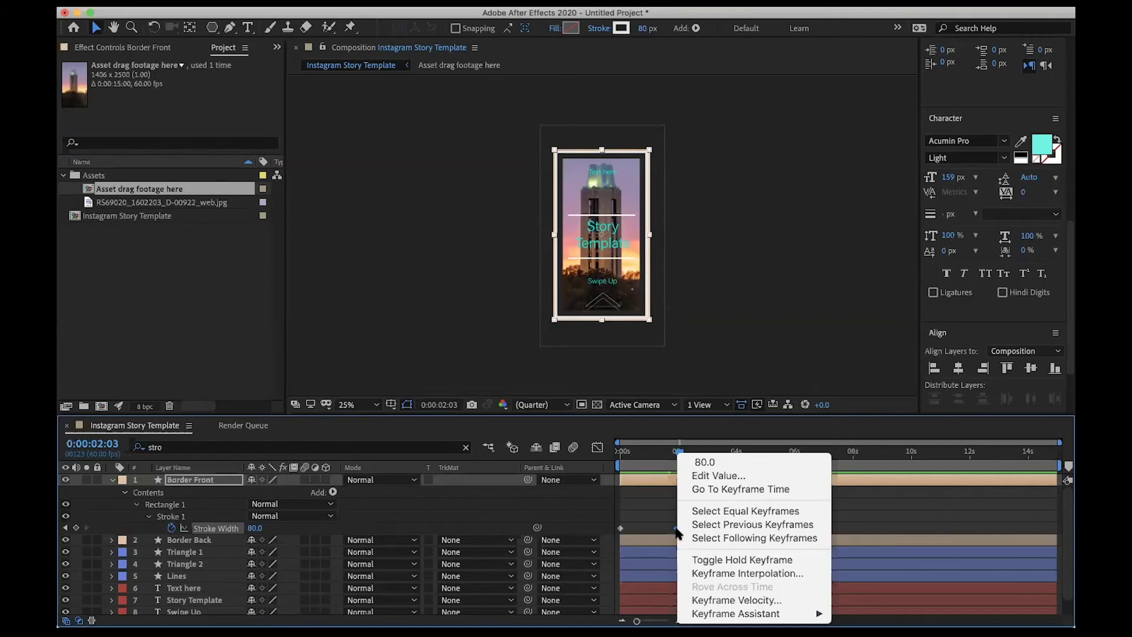
{"action": "mouse_move", "coordinate": [739, 616]}
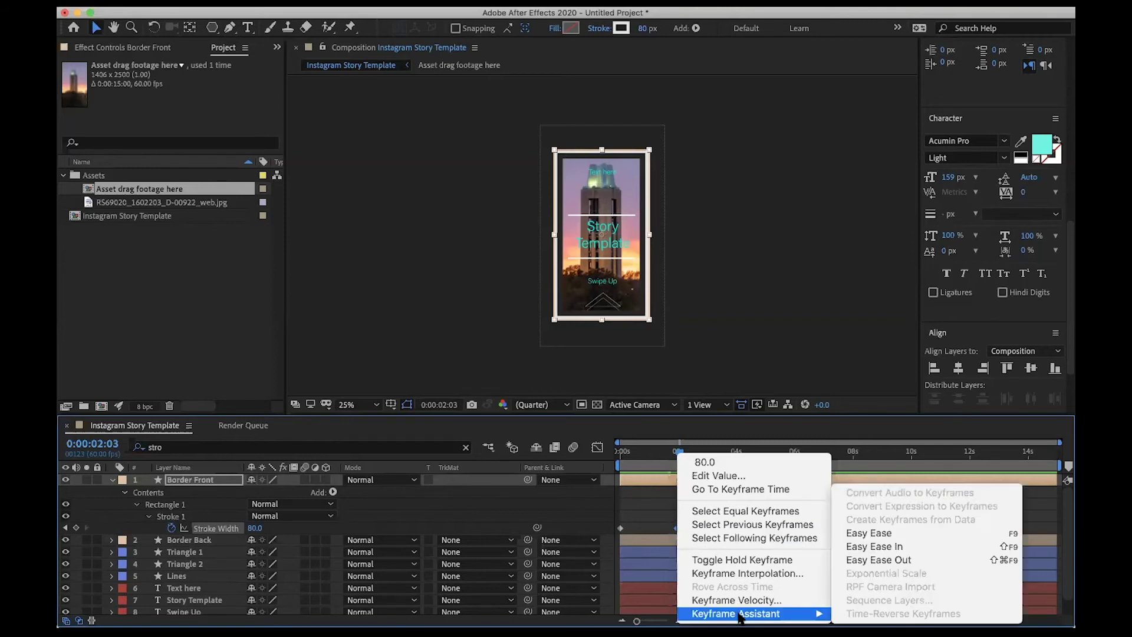
{"action": "left_click", "coordinate": [862, 561]}
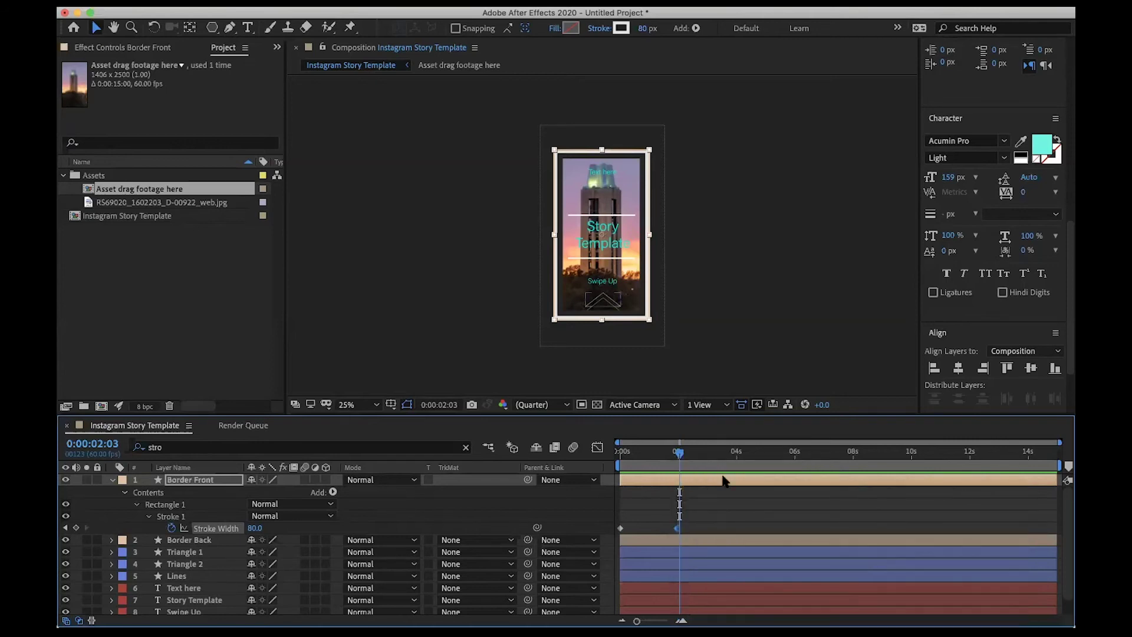
{"action": "left_click_drag", "start_coordinate": [680, 453], "coordinate": [620, 463]}
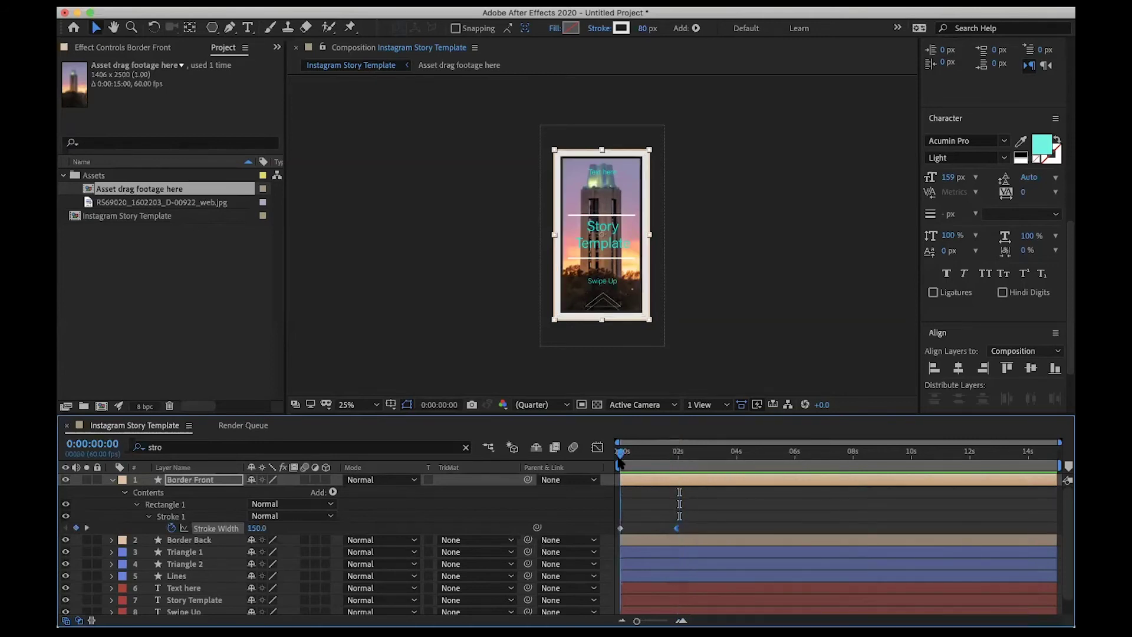
{"action": "key", "text": "space"}
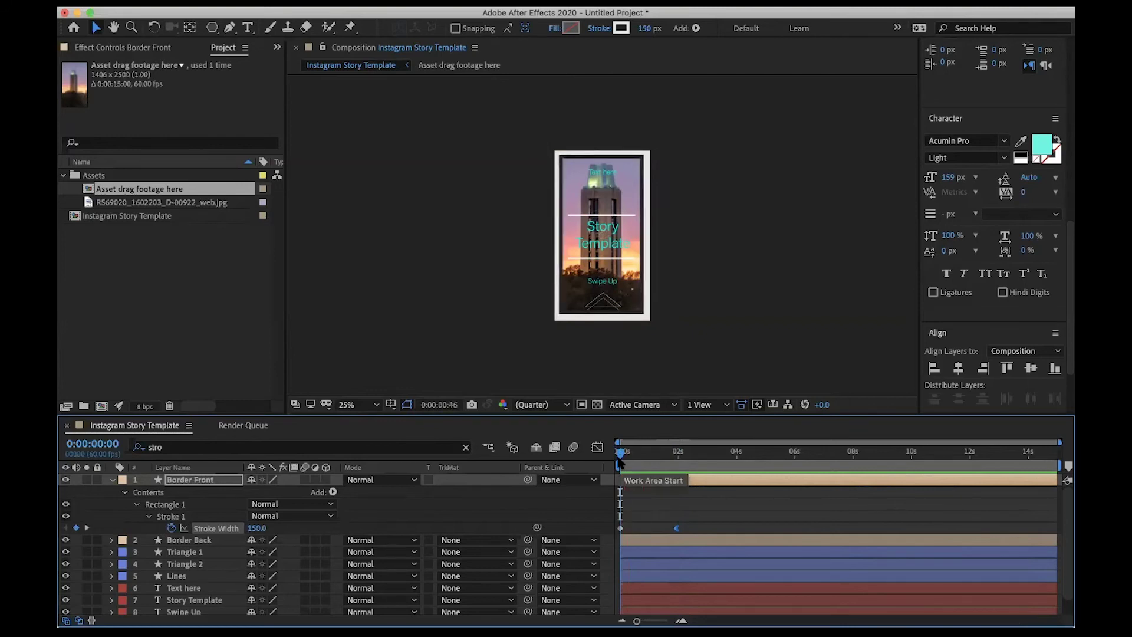
{"action": "key", "text": "space"}
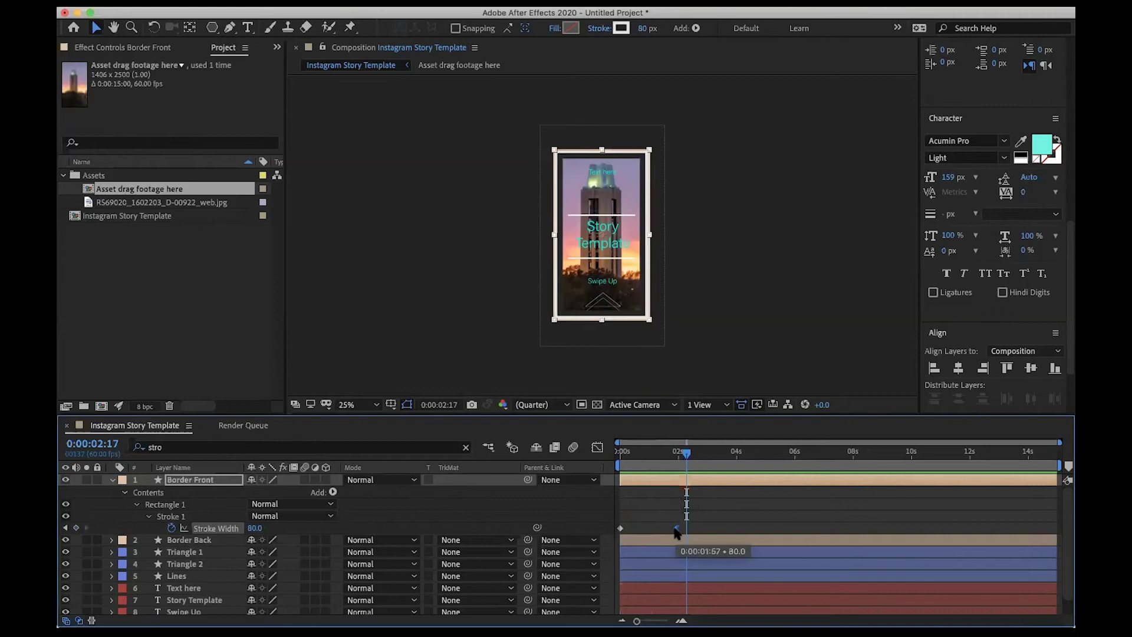
Open Border Front's Stroke Width curve in the Graph Editor and move the ending keyframe earlier, to about 0:00:01:11.
{"action": "left_click", "coordinate": [597, 448]}
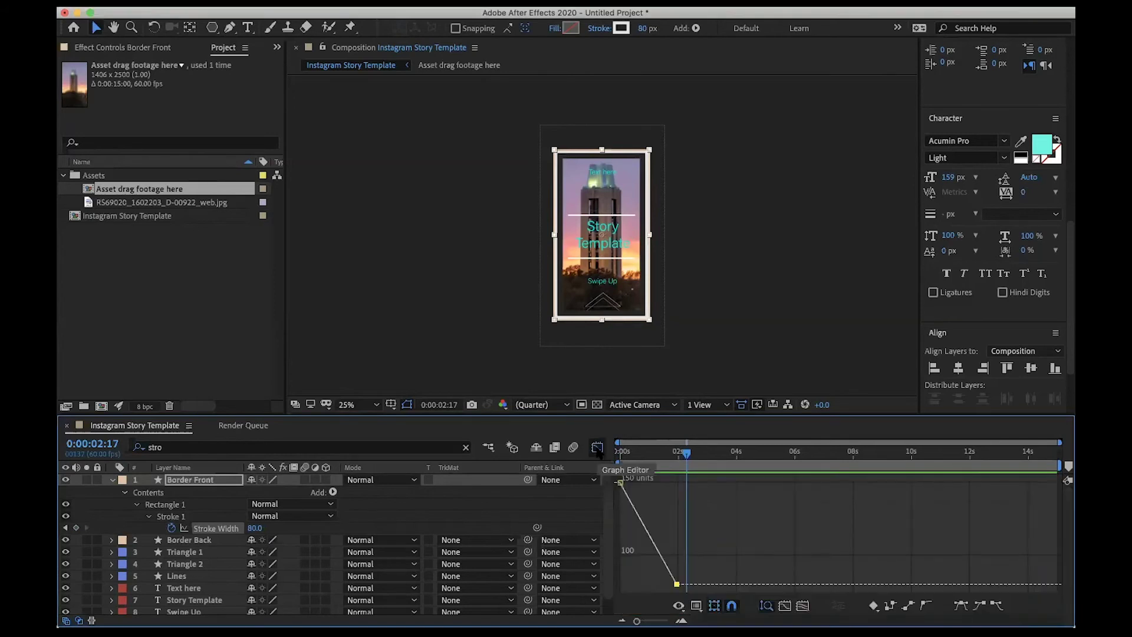
{"action": "mouse_move", "coordinate": [676, 585]}
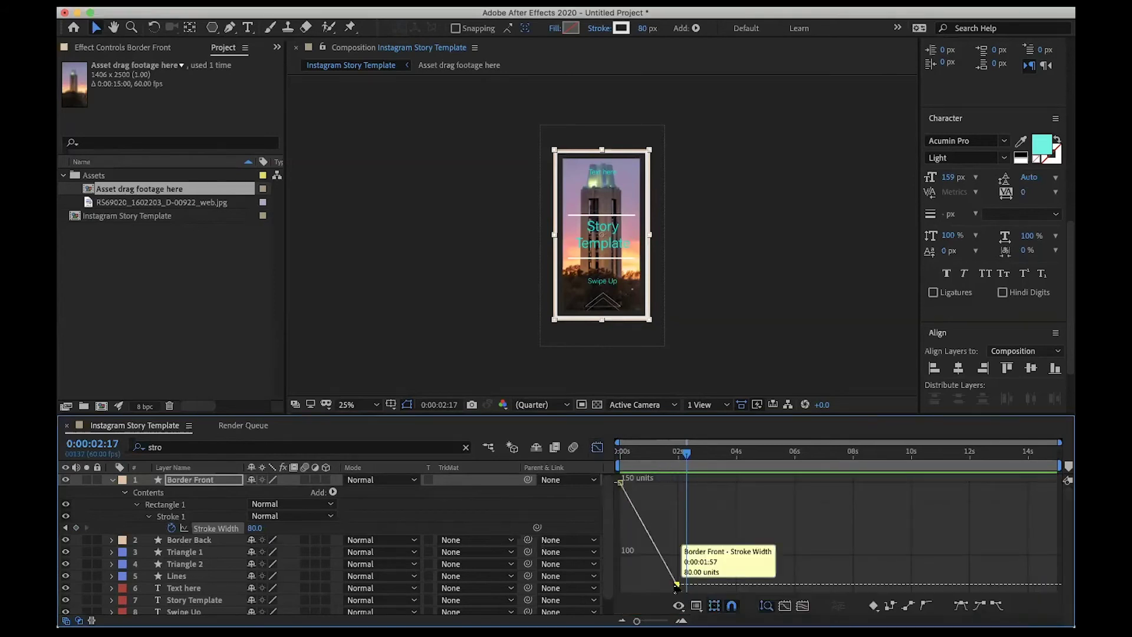
{"action": "left_click_drag", "start_coordinate": [676, 586], "coordinate": [677, 586]}
{"action": "double_click", "coordinate": [677, 585]}
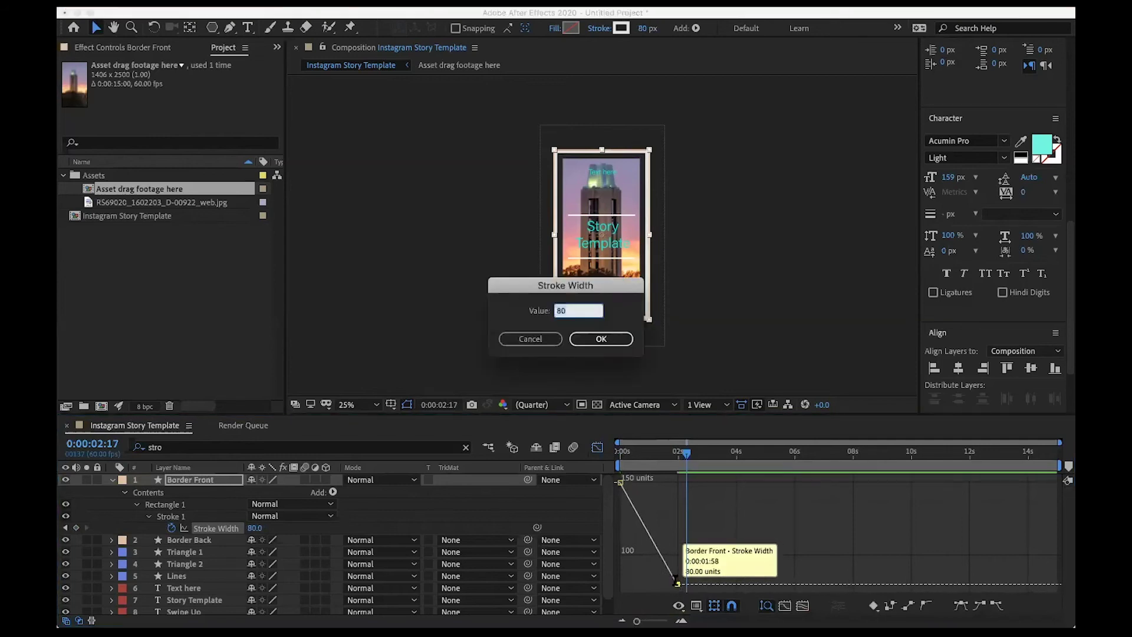
{"action": "left_click", "coordinate": [531, 337]}
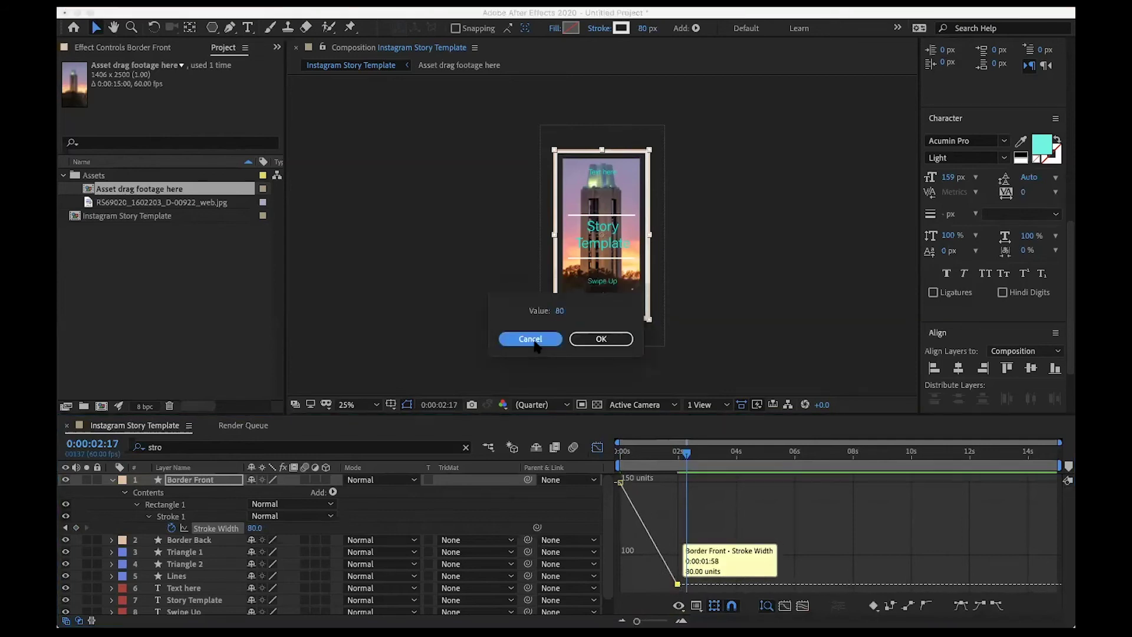
{"action": "double_click", "coordinate": [660, 553]}
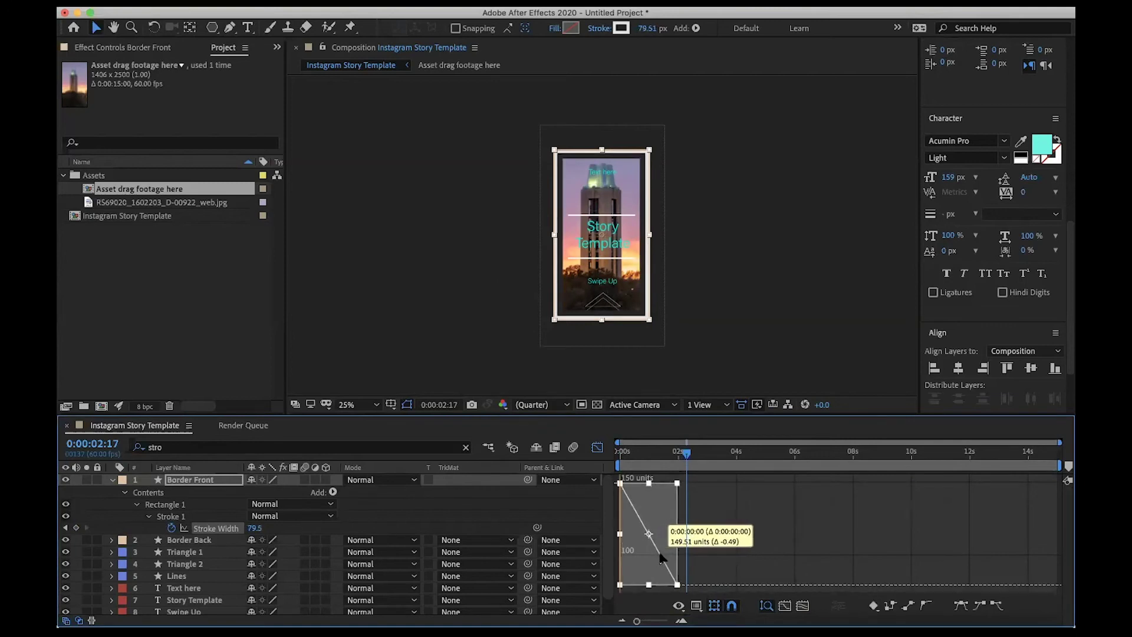
{"action": "left_click_drag", "start_coordinate": [677, 585], "coordinate": [655, 583]}
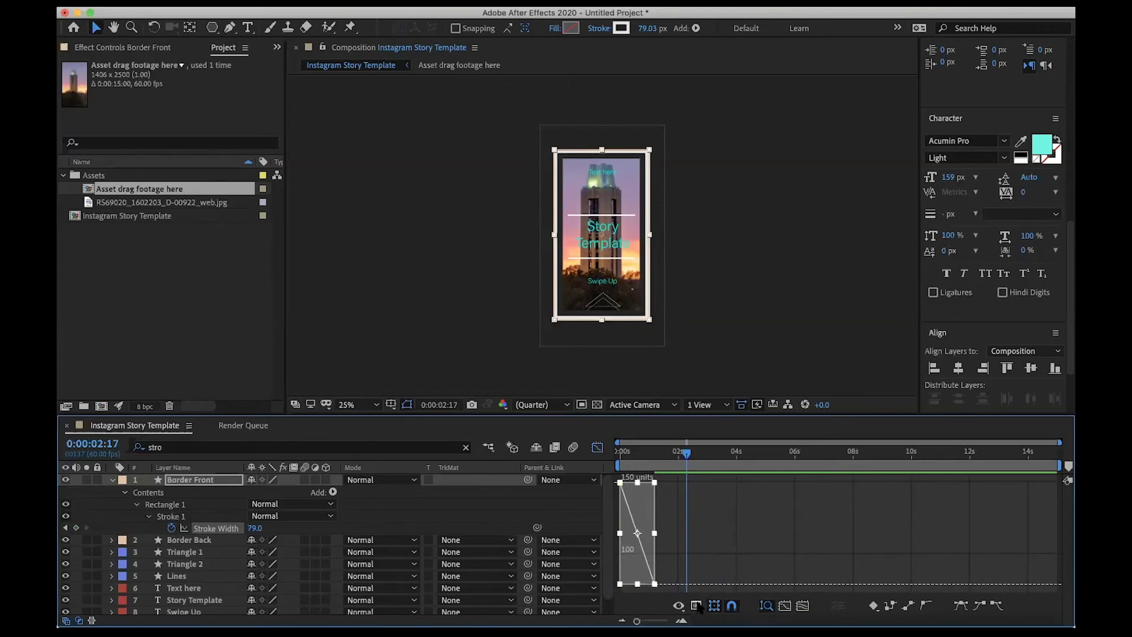
Apply Easy Ease to both Stroke Width keyframes, stretch the ending keyframe's influence handle almost back to the start, and close the Graph Editor.
{"action": "left_click", "coordinate": [802, 606]}
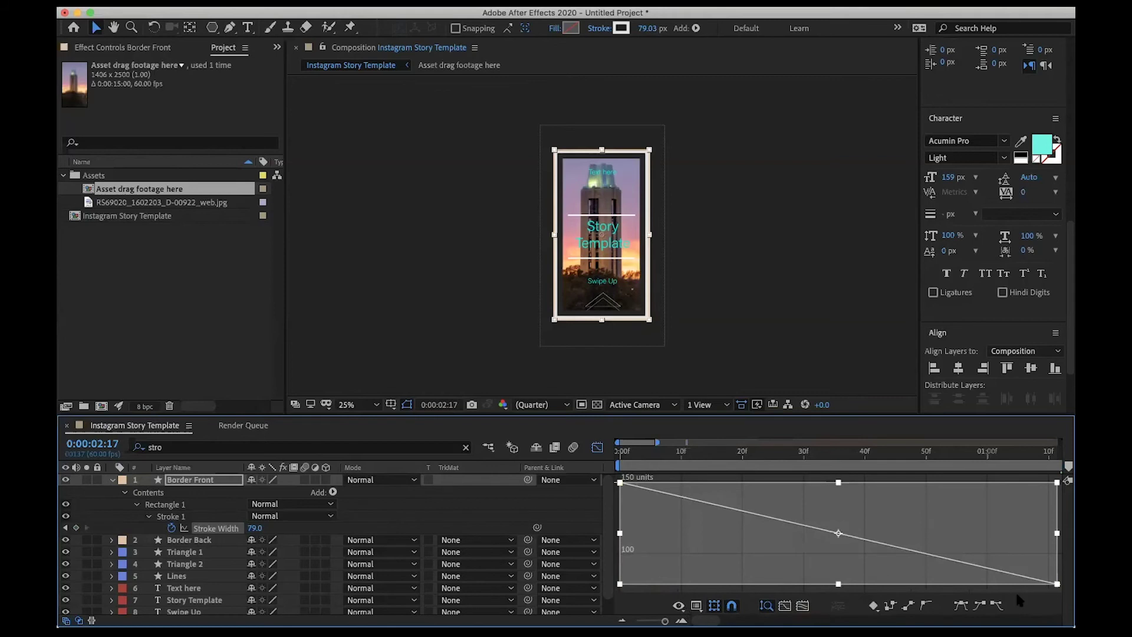
{"action": "left_click", "coordinate": [956, 605]}
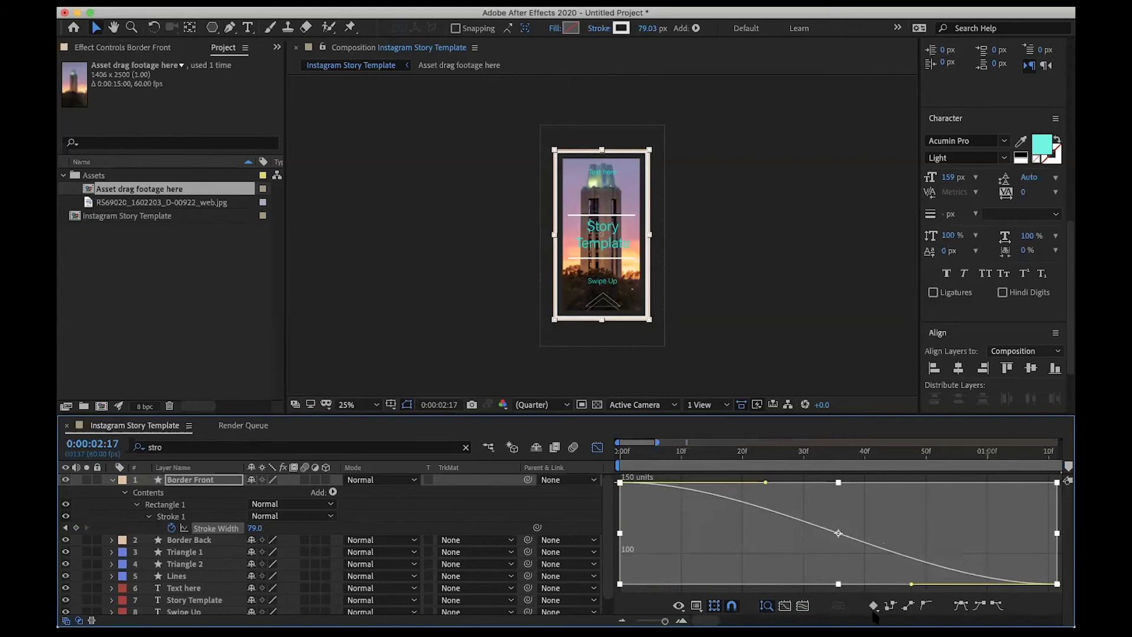
{"action": "left_click_drag", "start_coordinate": [911, 583], "coordinate": [635, 593]}
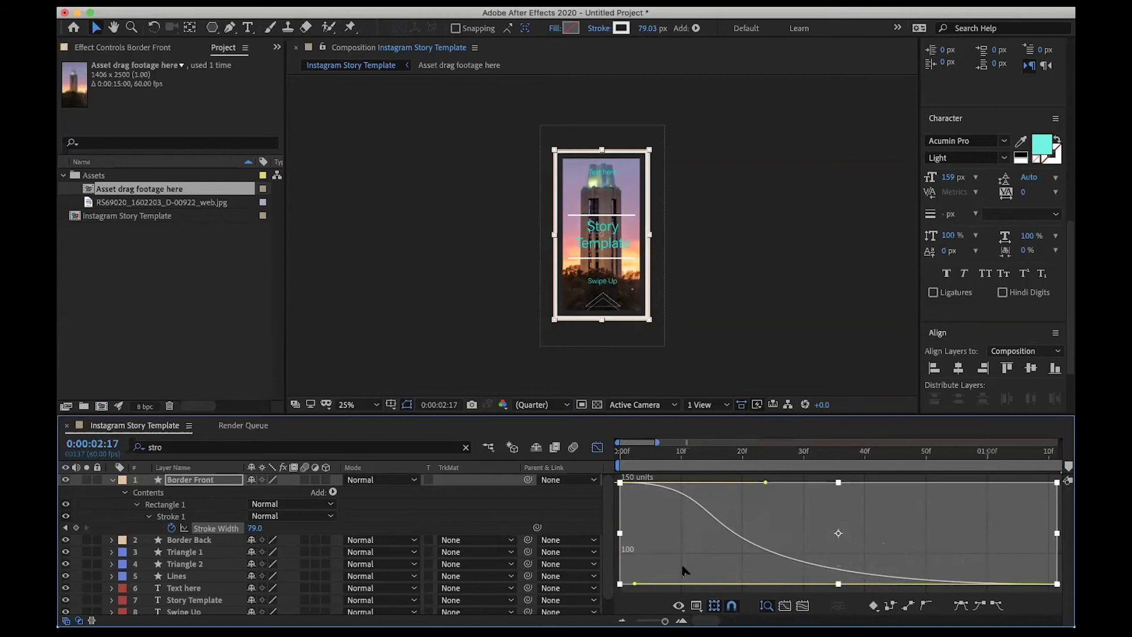
{"action": "left_click", "coordinate": [597, 447]}
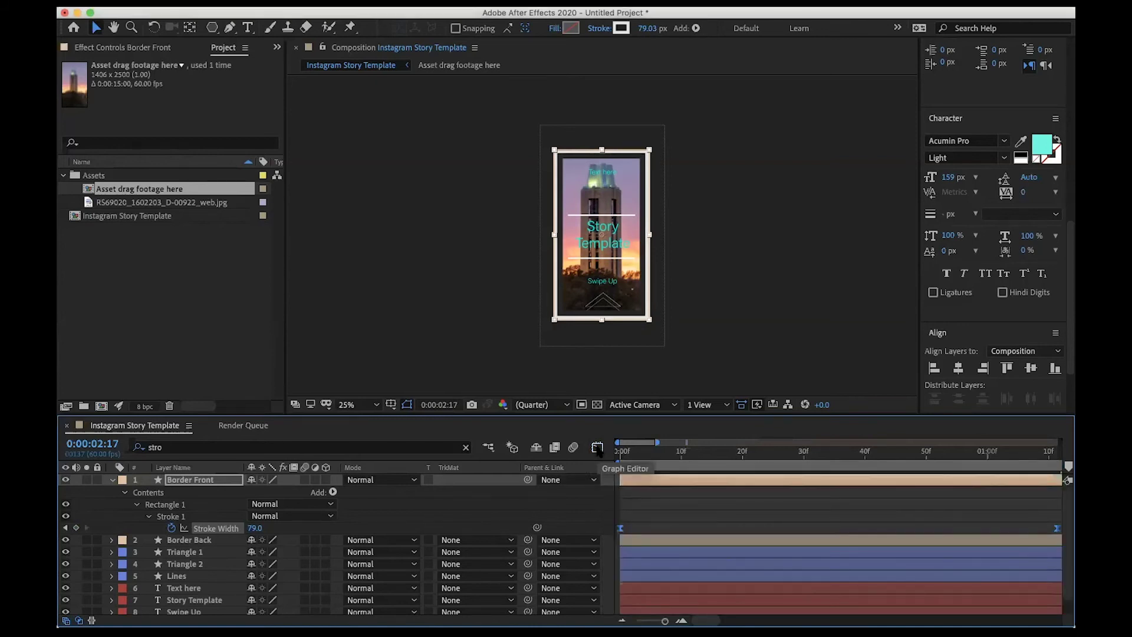
Play back the eased Border Front stroke animation from the start of the composition to check its timing.
{"action": "key", "text": "space"}
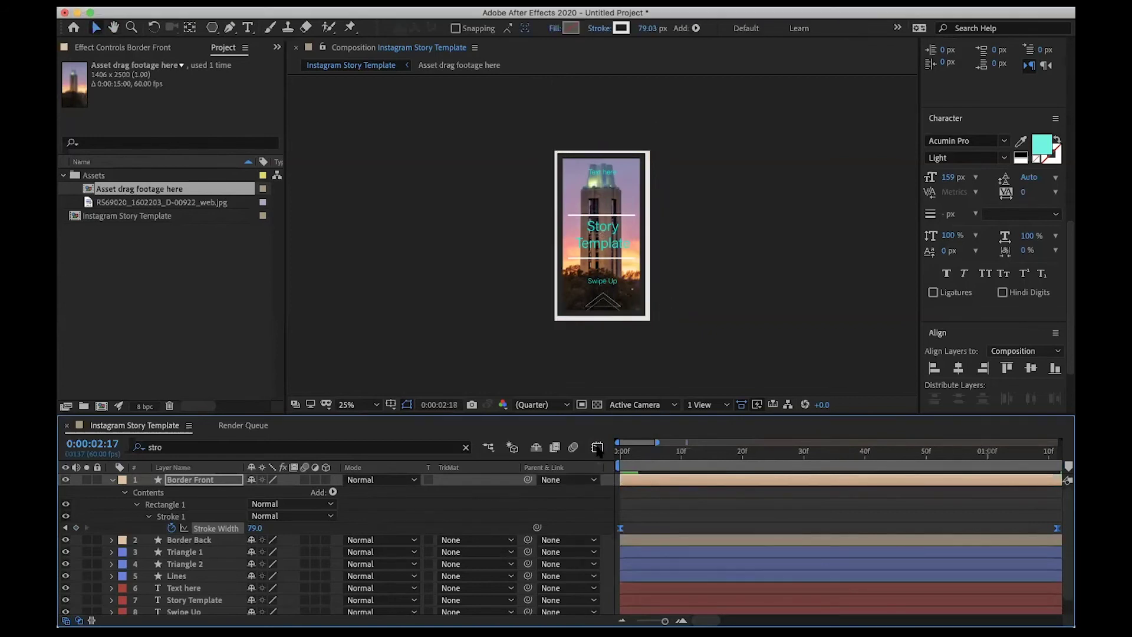
{"action": "key", "text": "space"}
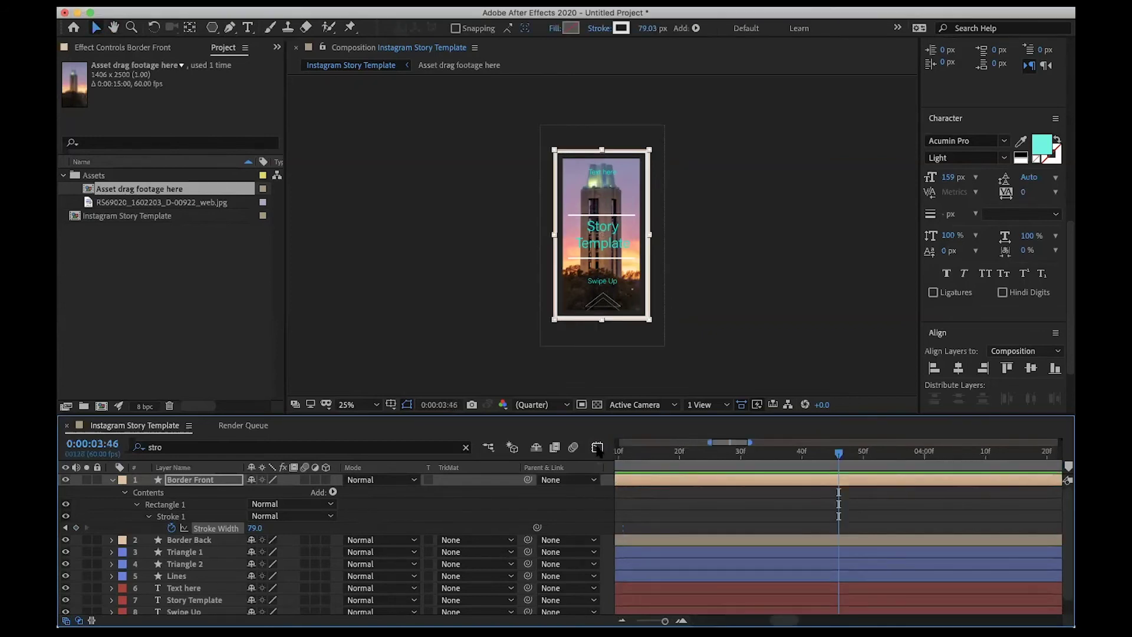
{"action": "left_click_drag", "start_coordinate": [838, 454], "coordinate": [523, 462]}
{"action": "key", "text": "Home"}
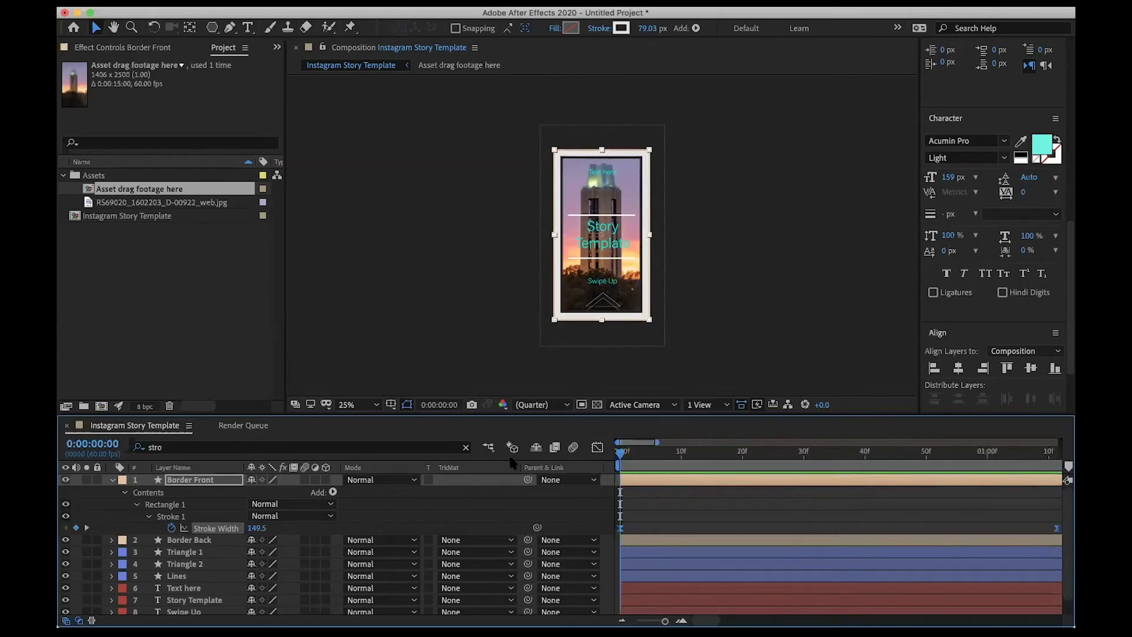
{"action": "key", "text": "space"}
{"action": "key", "text": "space"}
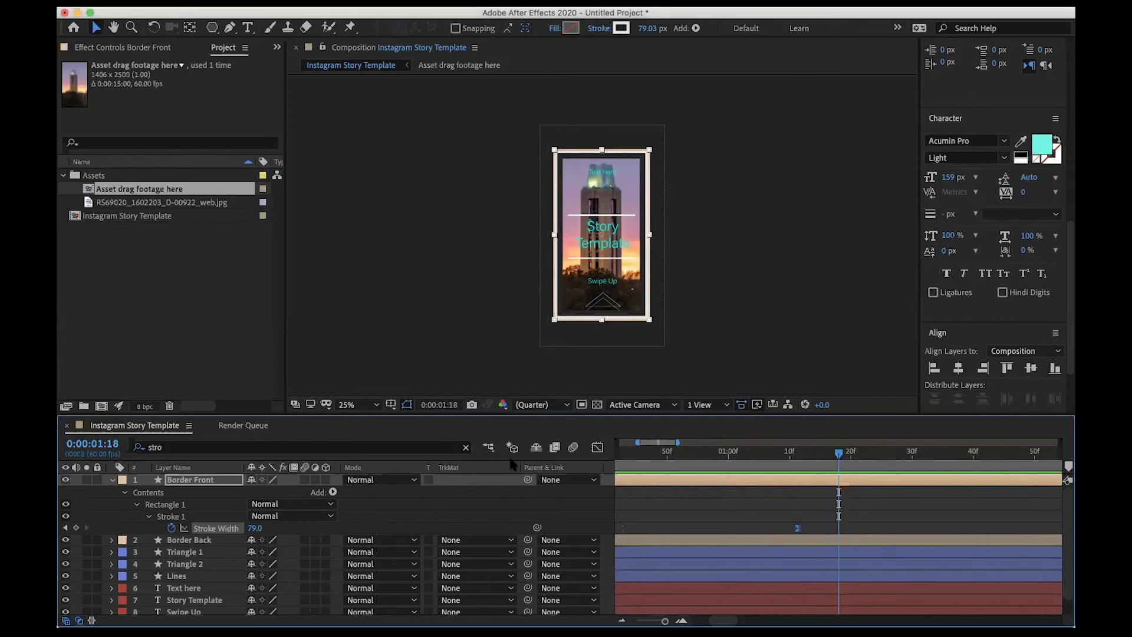
{"action": "left_click_drag", "start_coordinate": [676, 441], "coordinate": [808, 433]}
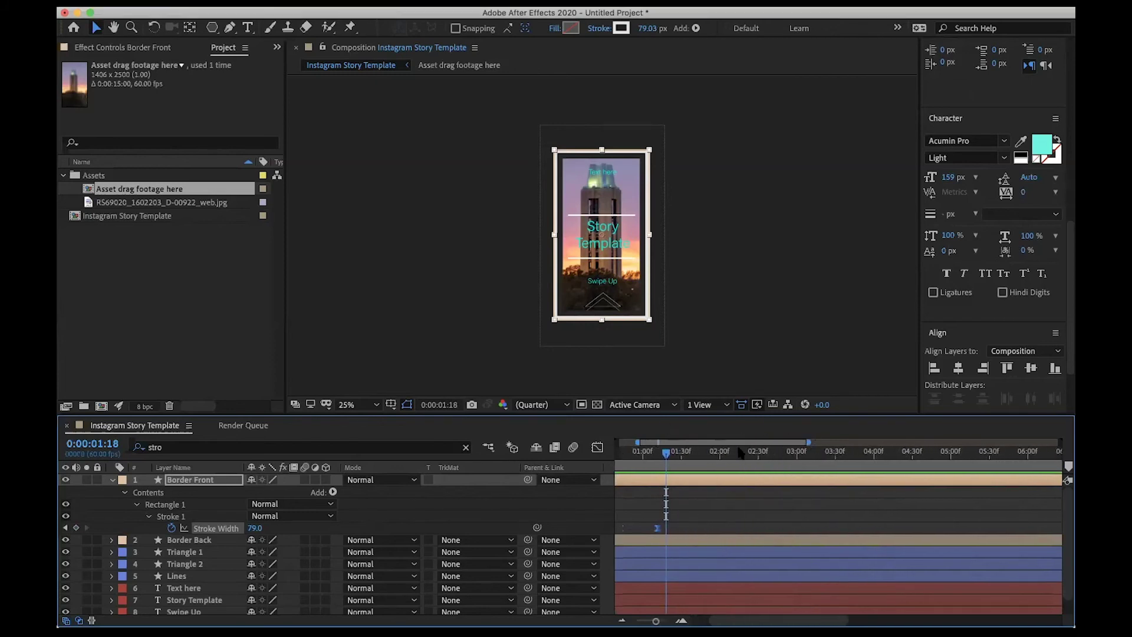
Collapse Border Front's properties and reveal Border Back's Stroke Width by reapplying the "stro" timeline filter.
{"action": "left_click_drag", "start_coordinate": [637, 441], "coordinate": [608, 441]}
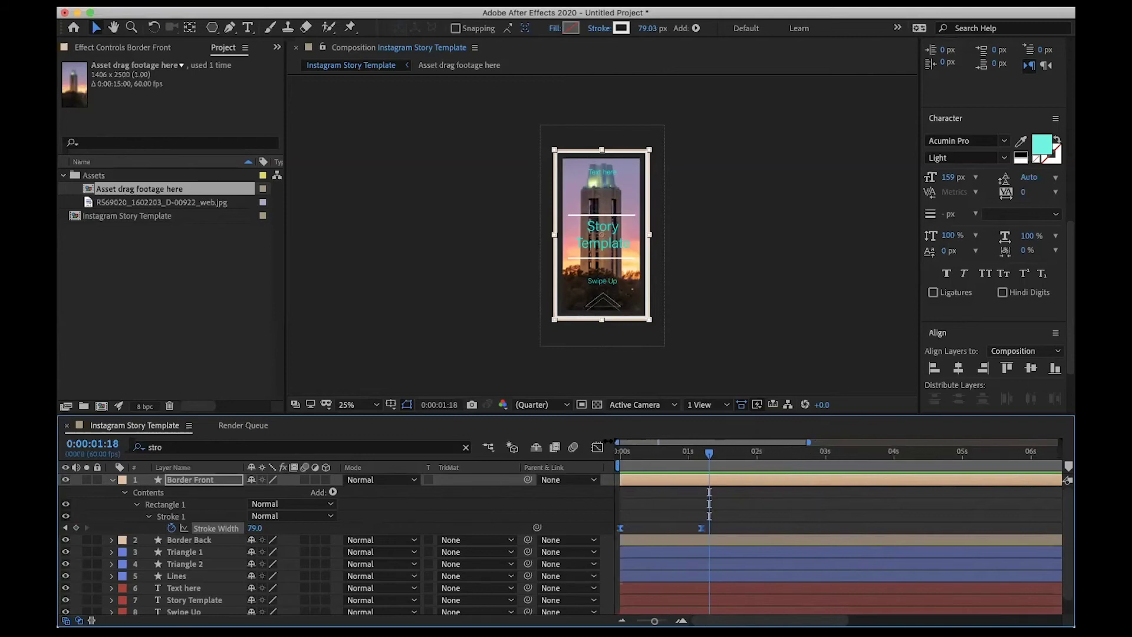
{"action": "left_click_drag", "start_coordinate": [808, 442], "coordinate": [833, 441]}
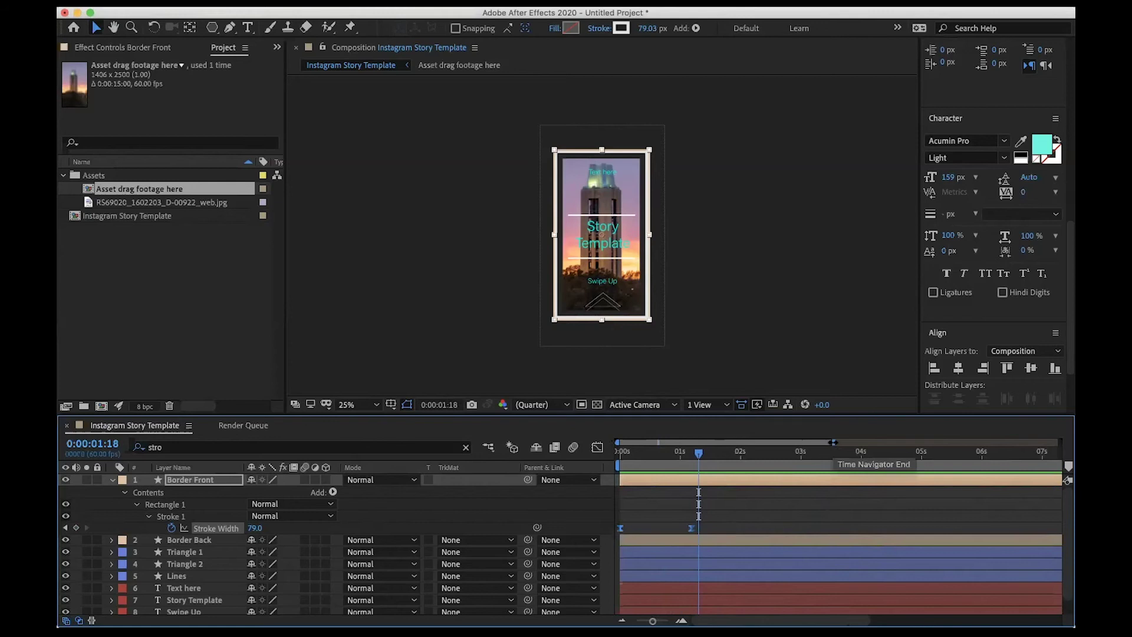
{"action": "left_click", "coordinate": [112, 480]}
{"action": "left_click", "coordinate": [184, 492]}
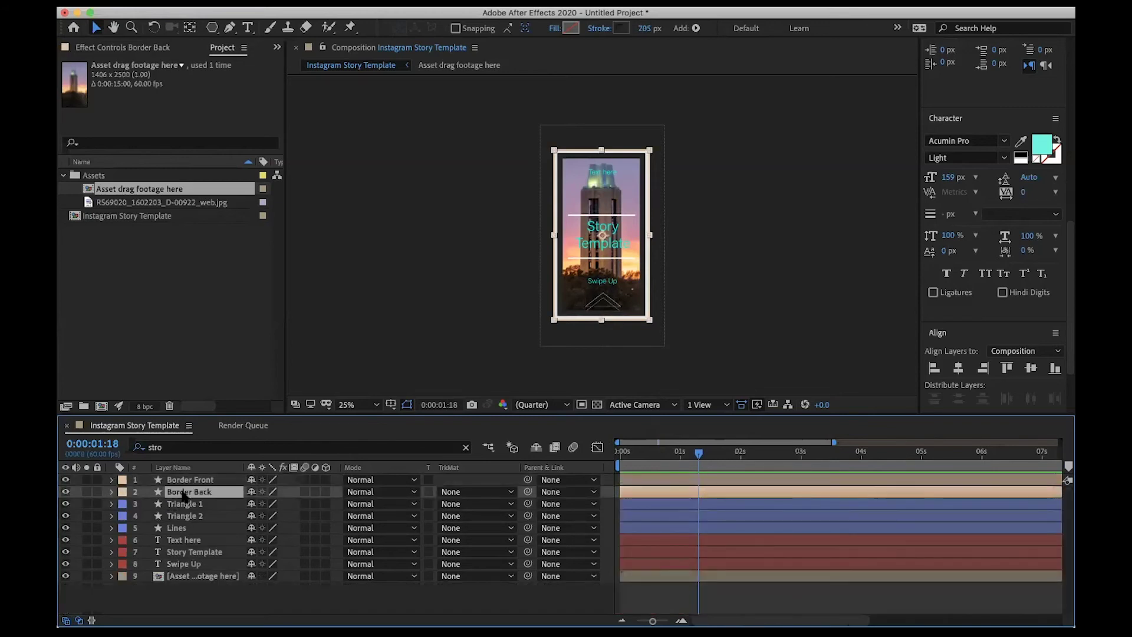
{"action": "left_click", "coordinate": [185, 449]}
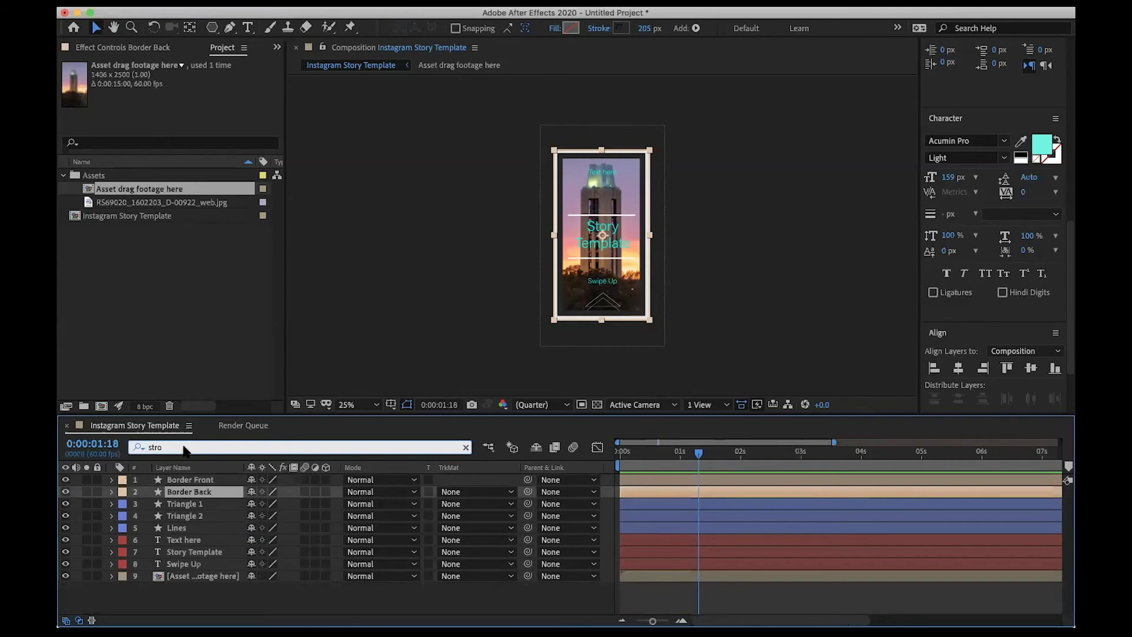
{"action": "key", "text": "Return"}
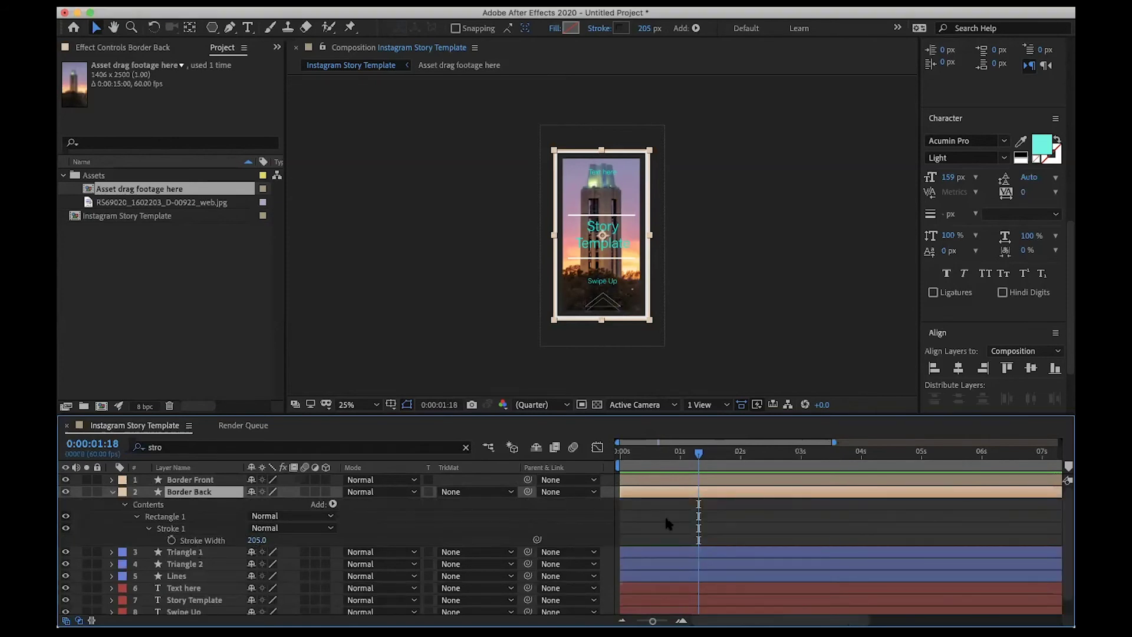
Start Stroke Width keyframing on Border Back at 0:00:00:00 and set the stroke width to 300.
{"action": "left_click_drag", "start_coordinate": [699, 455], "coordinate": [617, 461]}
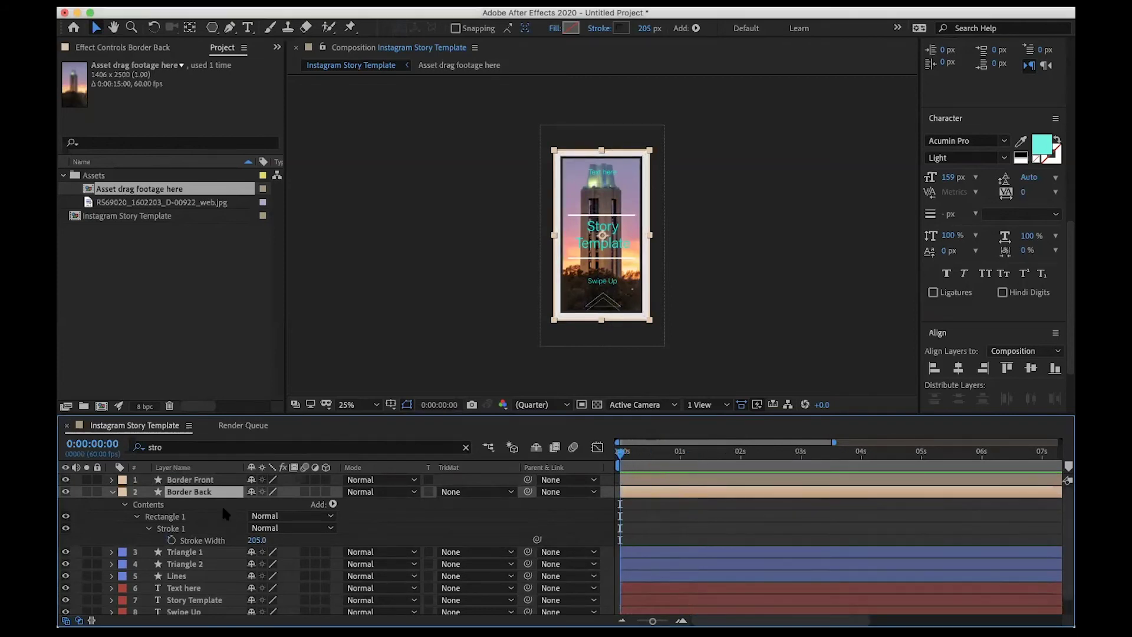
{"action": "left_click", "coordinate": [171, 540]}
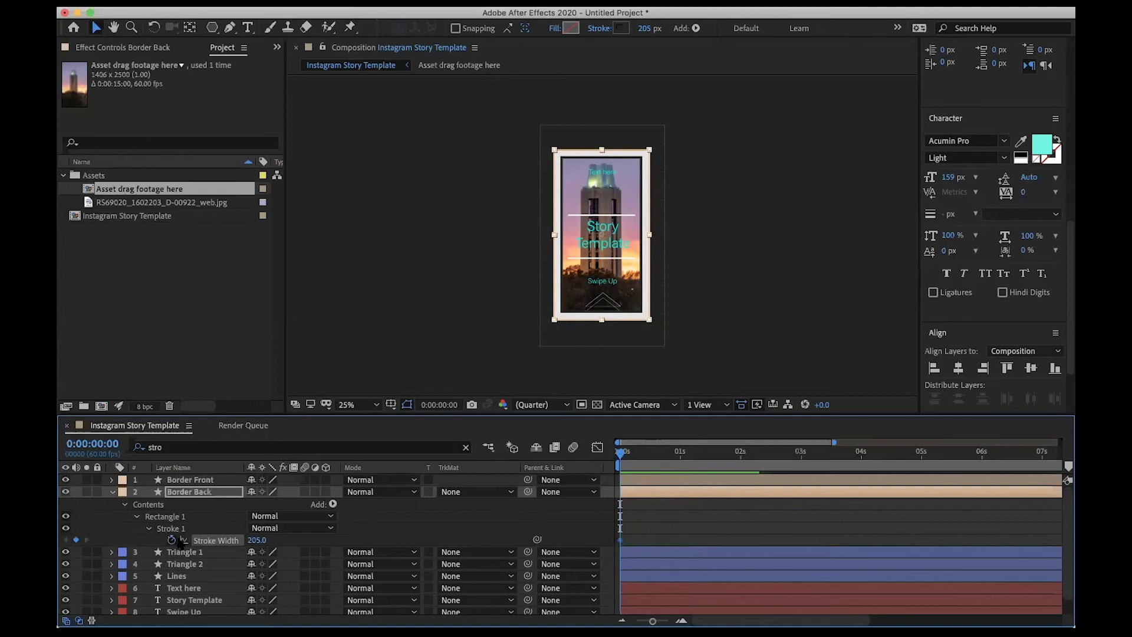
{"action": "left_click_drag", "start_coordinate": [256, 539], "coordinate": [317, 540]}
{"action": "left_click", "coordinate": [257, 539]}
{"action": "type", "text": "300"}
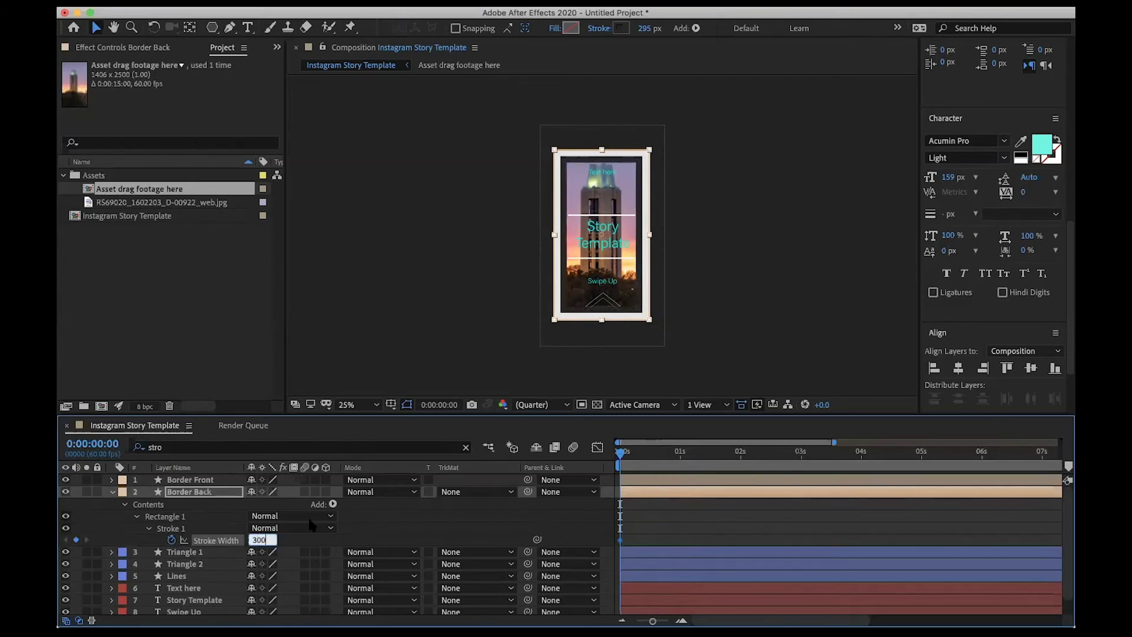
Add a second Border Back Stroke Width keyframe of 150 at 0:00:01:16.
{"action": "left_click_drag", "start_coordinate": [620, 452], "coordinate": [696, 457]}
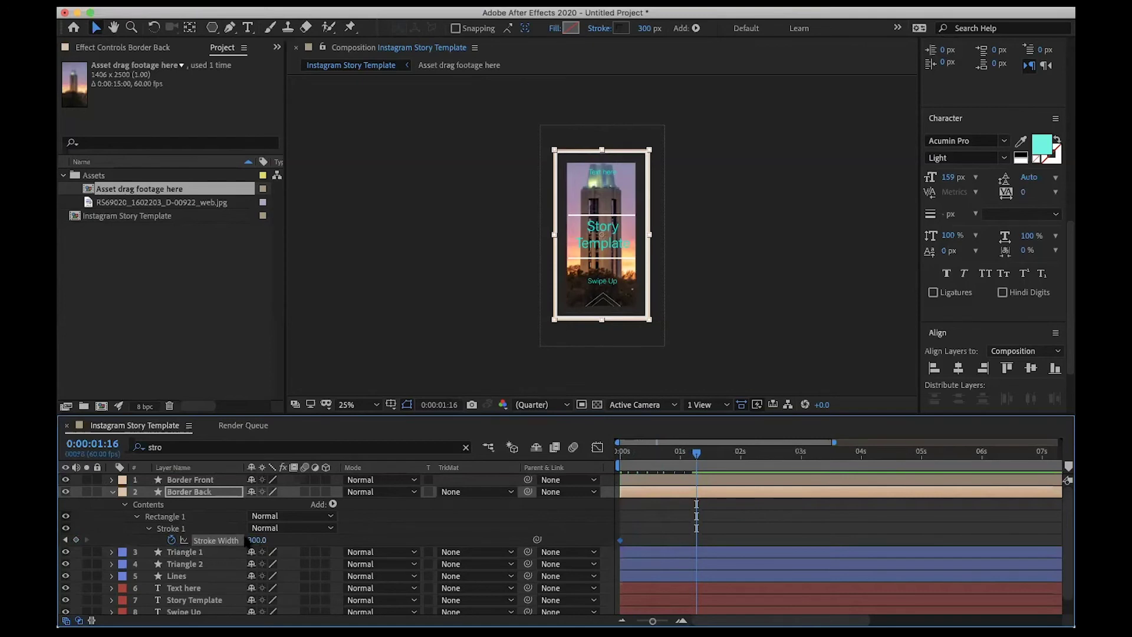
{"action": "left_click", "coordinate": [258, 540]}
{"action": "type", "text": "150"}
{"action": "key", "text": "Return"}
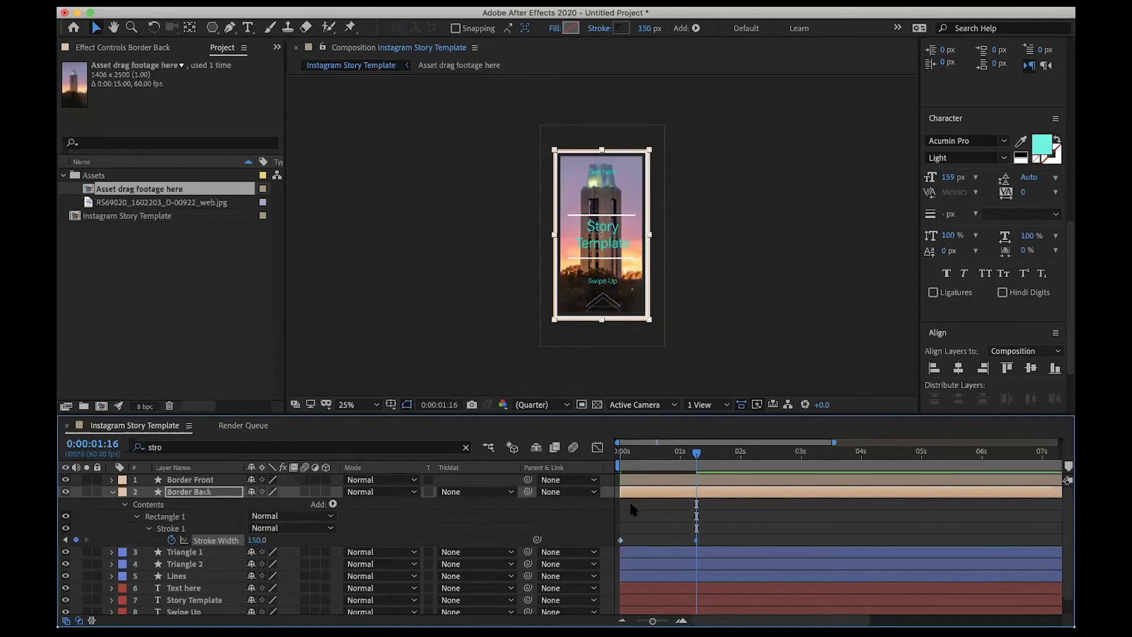
Play back the Border Back stroke animation from the start of the composition.
{"action": "left_click_drag", "start_coordinate": [697, 457], "coordinate": [612, 457]}
{"action": "key", "text": "space"}
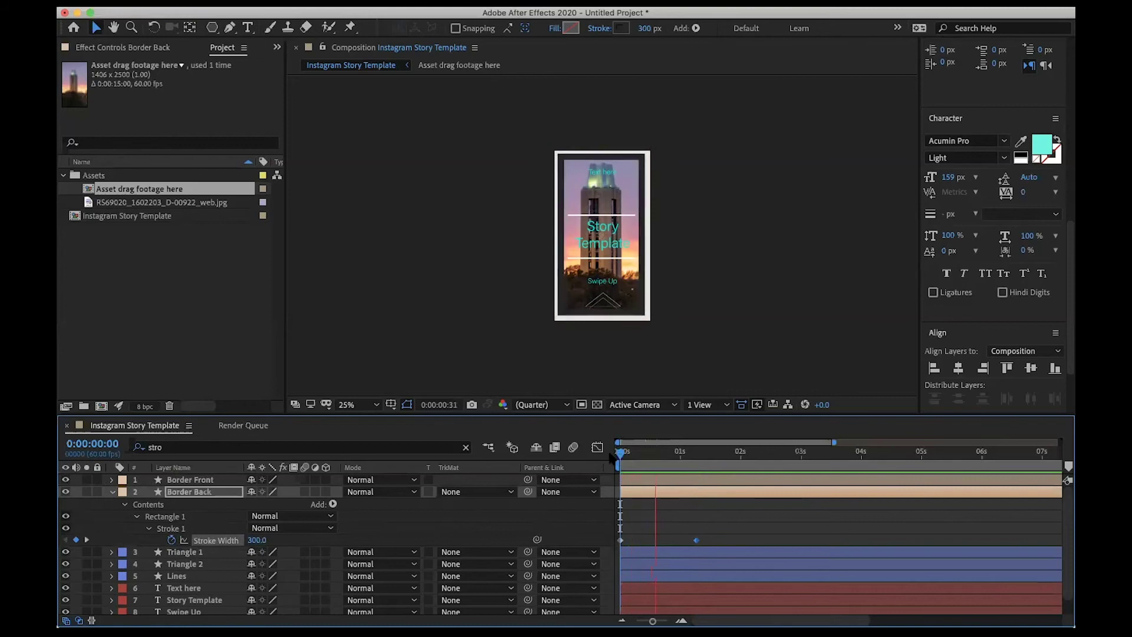
{"action": "key", "text": "space"}
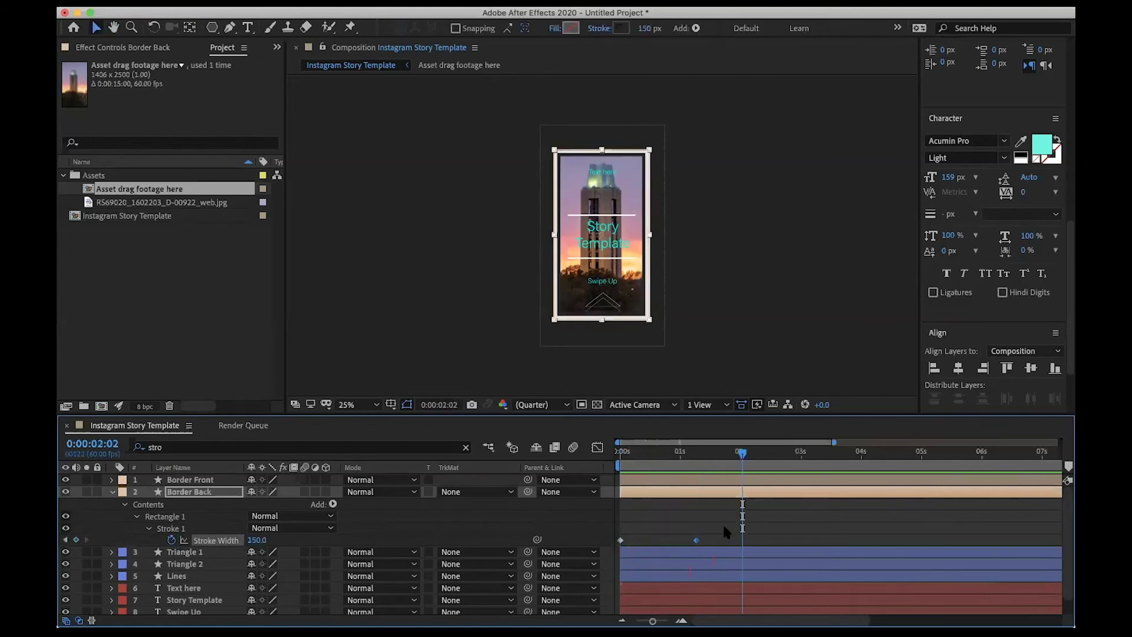
Apply Easy Ease In to Border Back's ending Stroke Width keyframe.
{"action": "right_click", "coordinate": [697, 541]}
{"action": "mouse_move", "coordinate": [740, 616]}
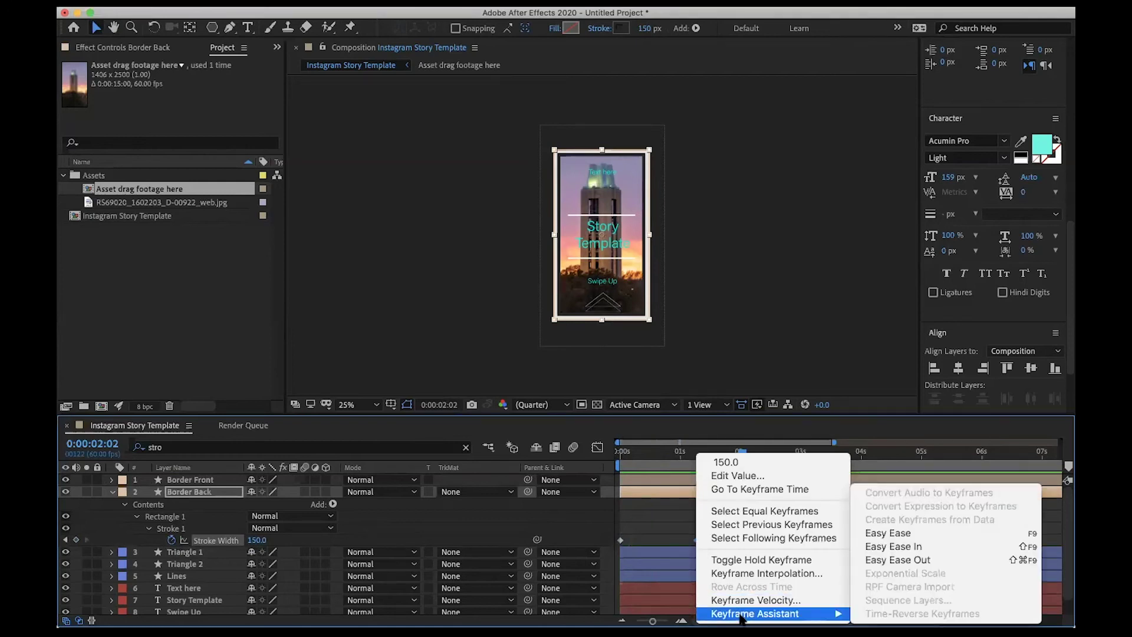
{"action": "left_click", "coordinate": [919, 545]}
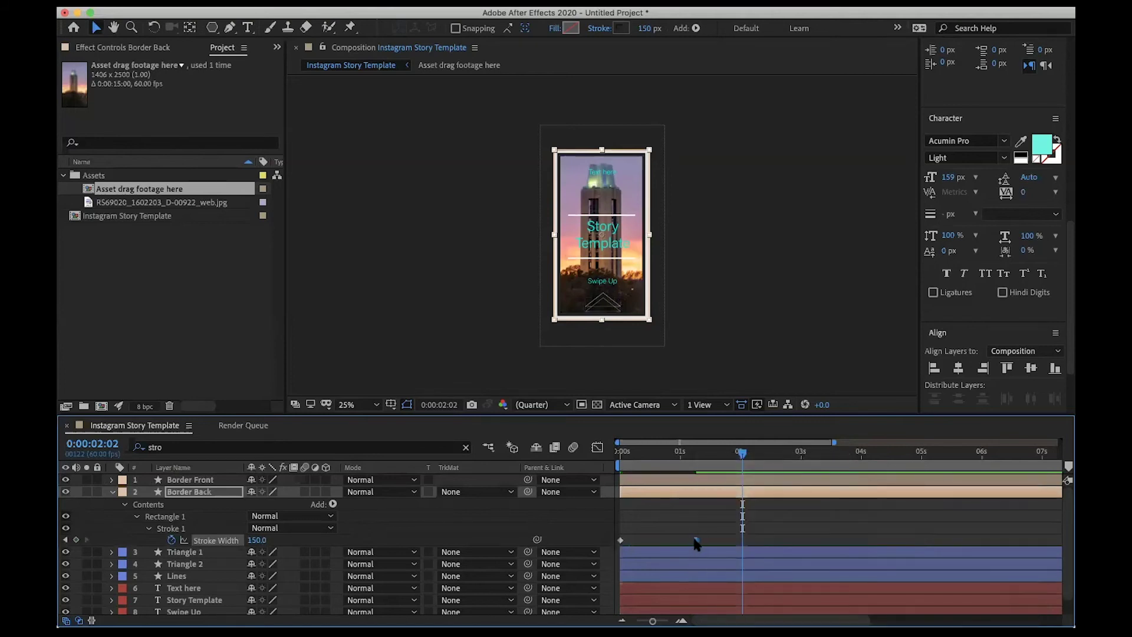
Apply Easy Ease to Border Back's ending Stroke Width keyframe and stretch its influence handle back to the start in the Graph Editor.
{"action": "right_click", "coordinate": [695, 541]}
{"action": "mouse_move", "coordinate": [755, 613]}
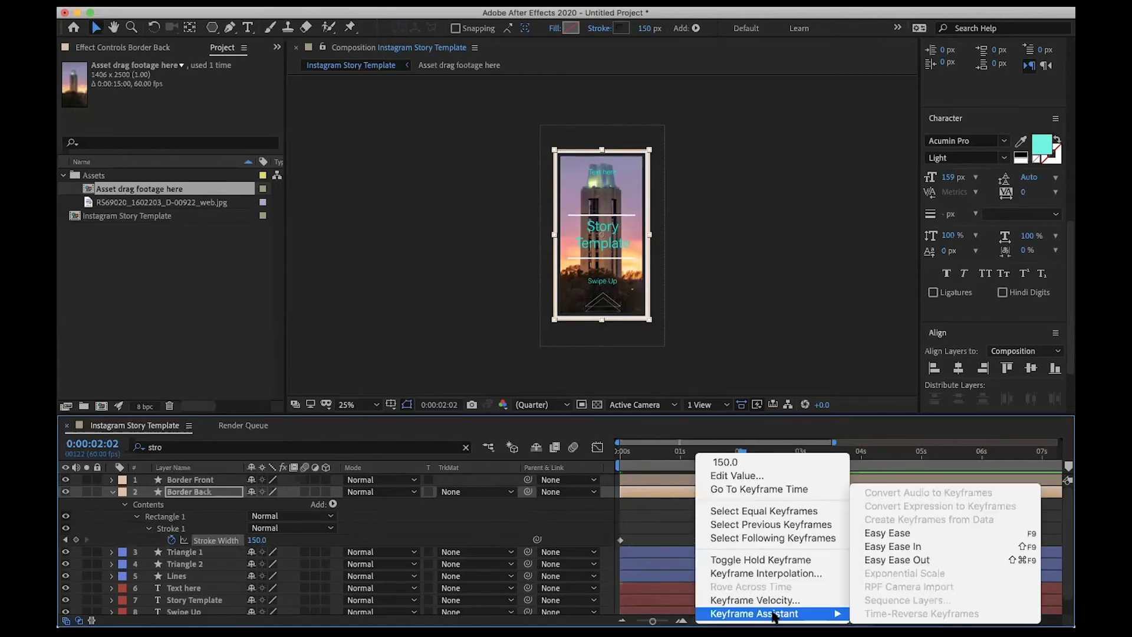
{"action": "left_click", "coordinate": [905, 530]}
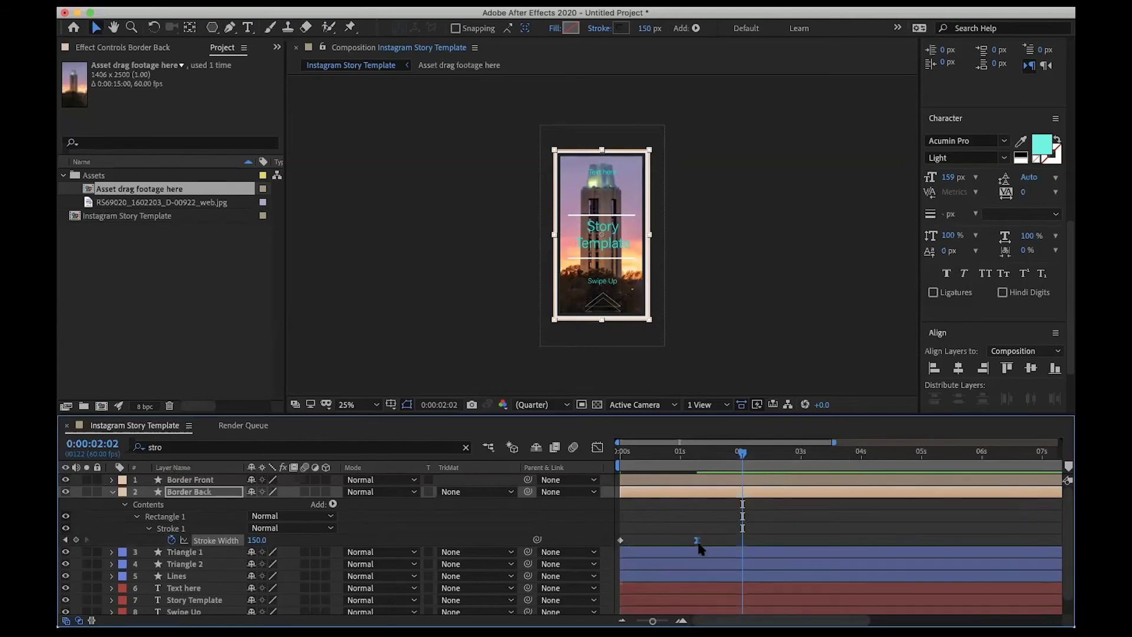
{"action": "left_click", "coordinate": [597, 447]}
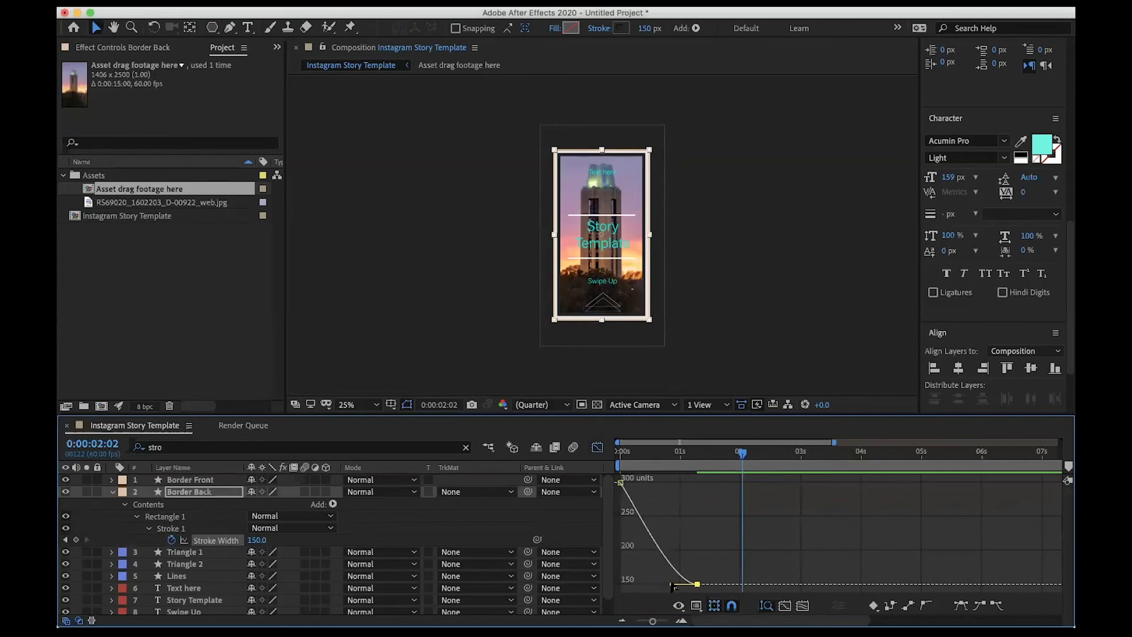
{"action": "left_click_drag", "start_coordinate": [671, 585], "coordinate": [619, 585]}
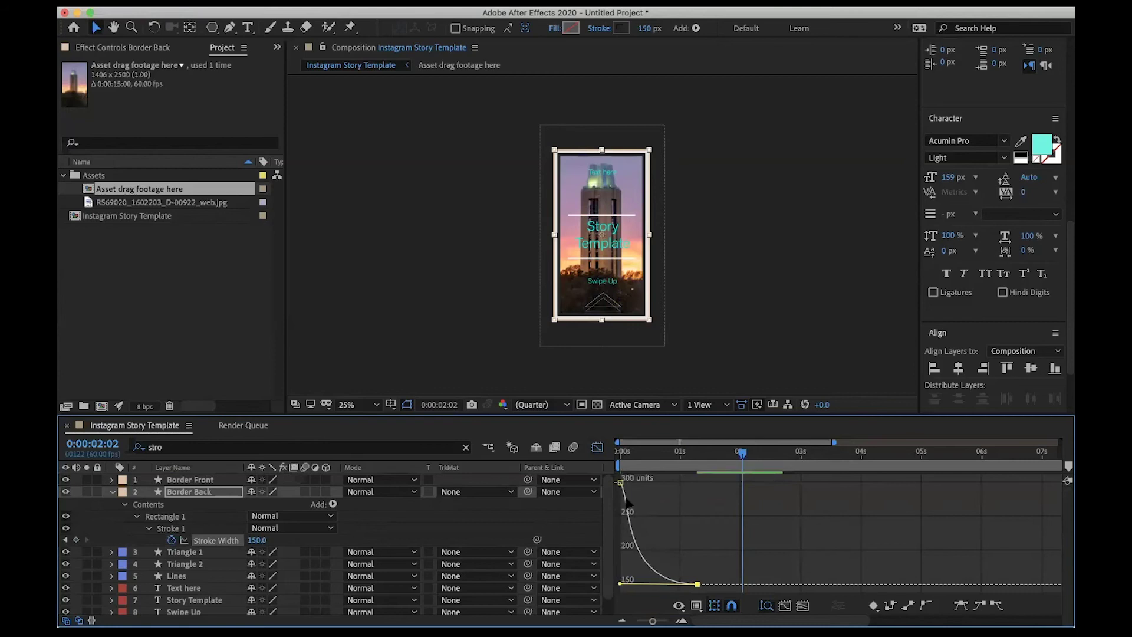
{"action": "mouse_move", "coordinate": [701, 585]}
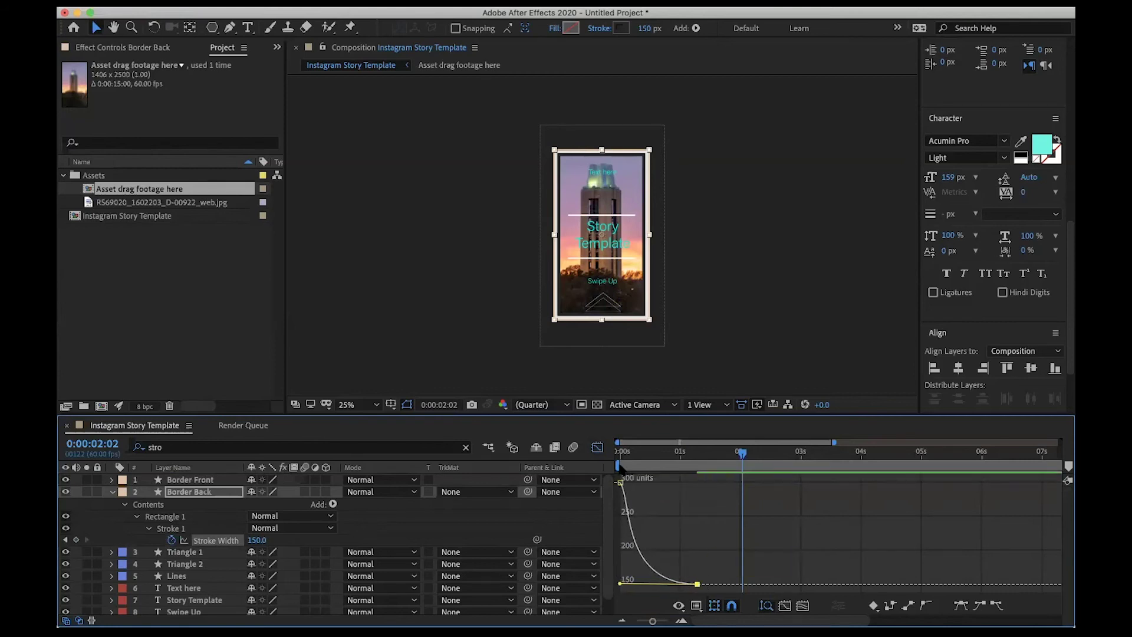
{"action": "left_click", "coordinate": [597, 447]}
Play back the composition from the start to check the eased timing of both borders.
{"action": "left_click_drag", "start_coordinate": [742, 452], "coordinate": [619, 451]}
{"action": "key", "text": "space"}
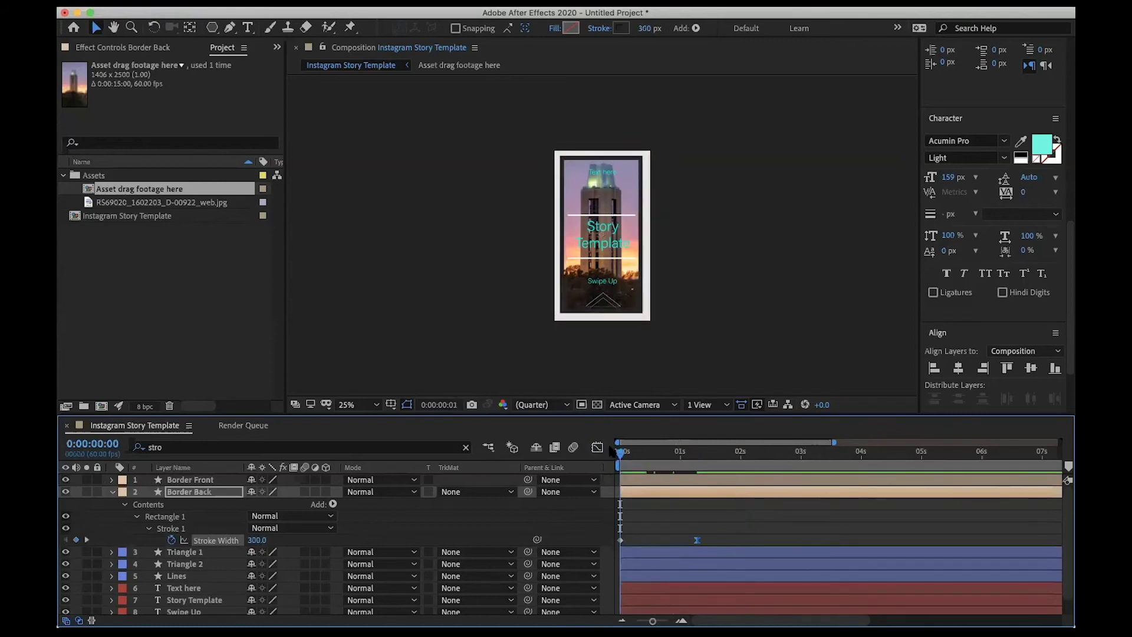
{"action": "key", "text": "space"}
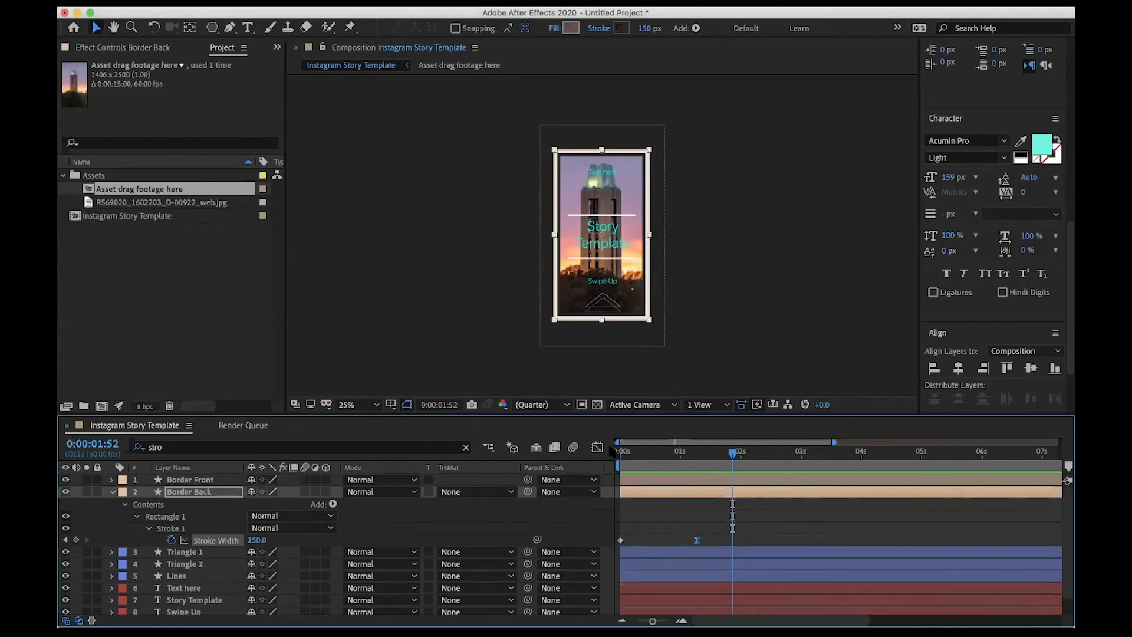
Collapse Border Back, select Triangle 1 and Triangle 2, and filter the timeline properties by "posi".
{"action": "left_click", "coordinate": [112, 492]}
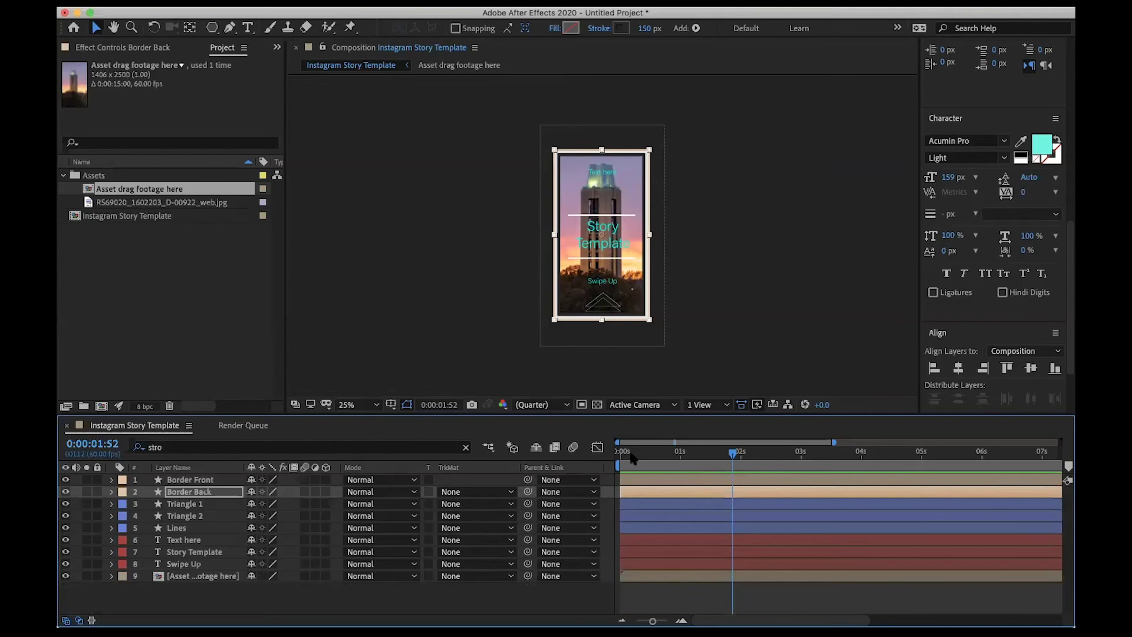
{"action": "left_click", "coordinate": [179, 505]}
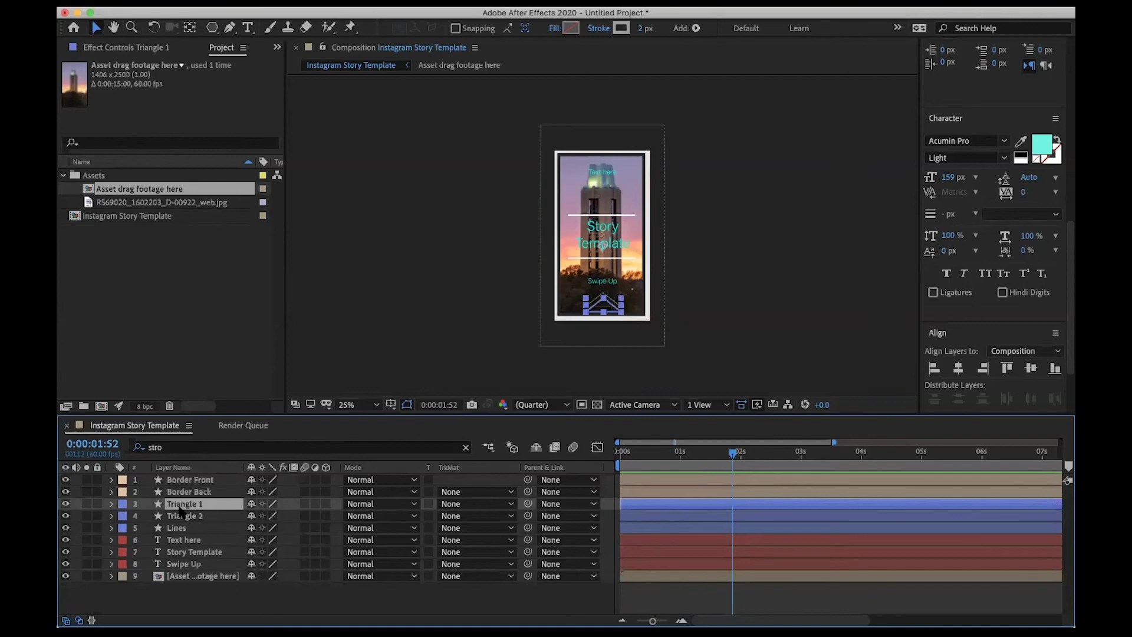
{"action": "left_click", "coordinate": [181, 516], "text": "shift"}
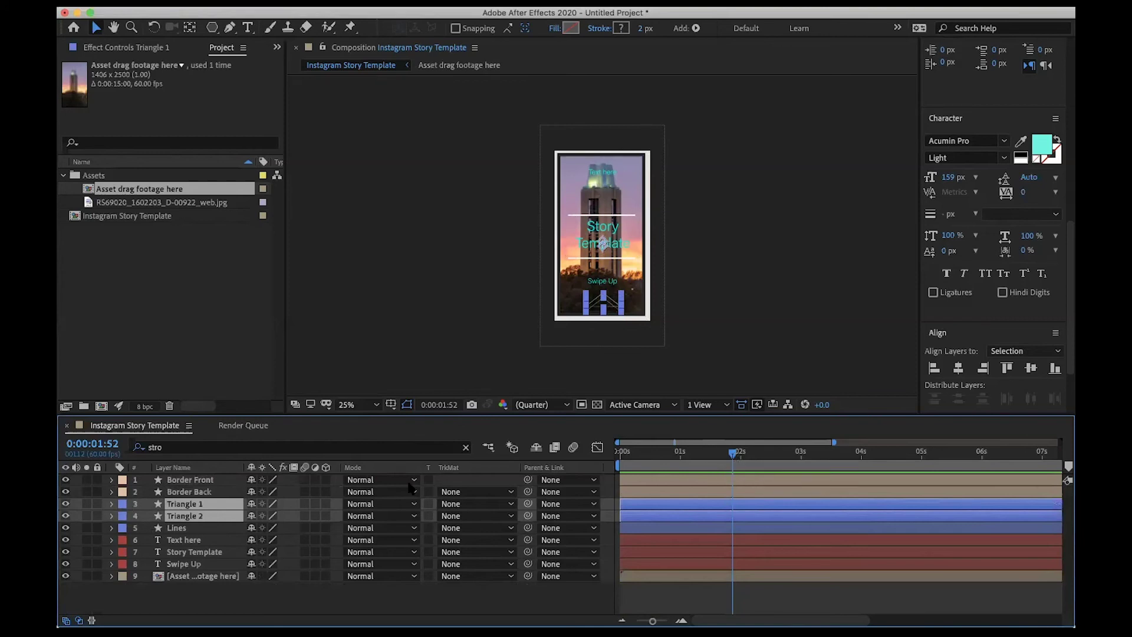
{"action": "left_click_drag", "start_coordinate": [732, 456], "coordinate": [613, 463]}
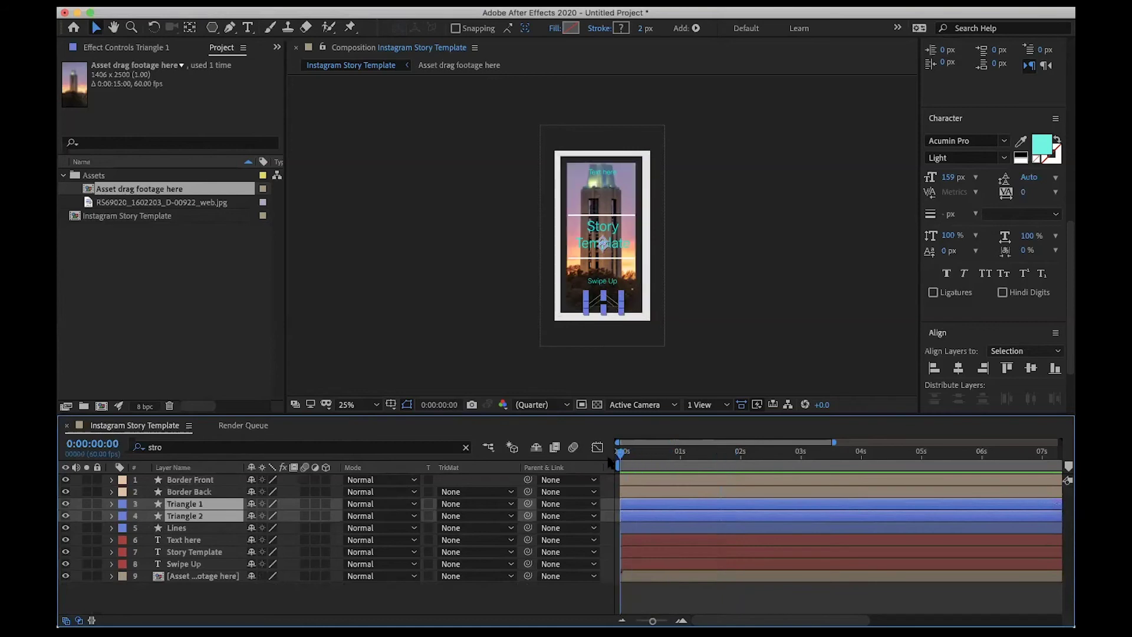
{"action": "left_click", "coordinate": [284, 446]}
{"action": "type", "text": "posi"}
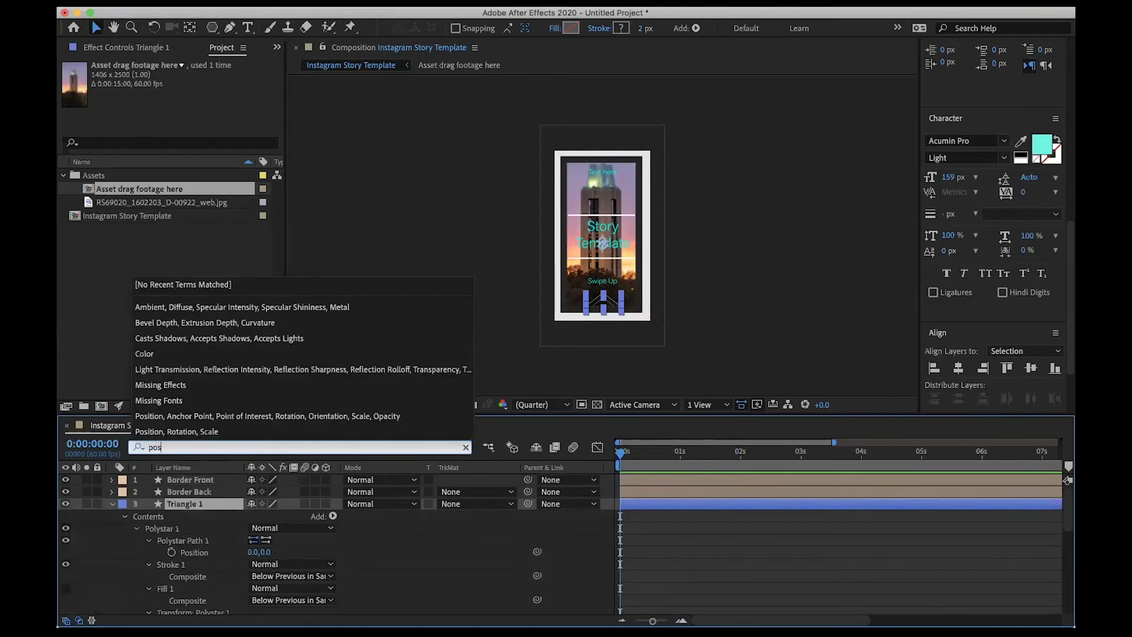
Keyframe Triangle 1's Polystar Path Position at 0:00:01:59, and move the triangle below the frame at 0:00:00:00.
{"action": "left_click_drag", "start_coordinate": [620, 453], "coordinate": [743, 471]}
{"action": "left_click", "coordinate": [172, 552]}
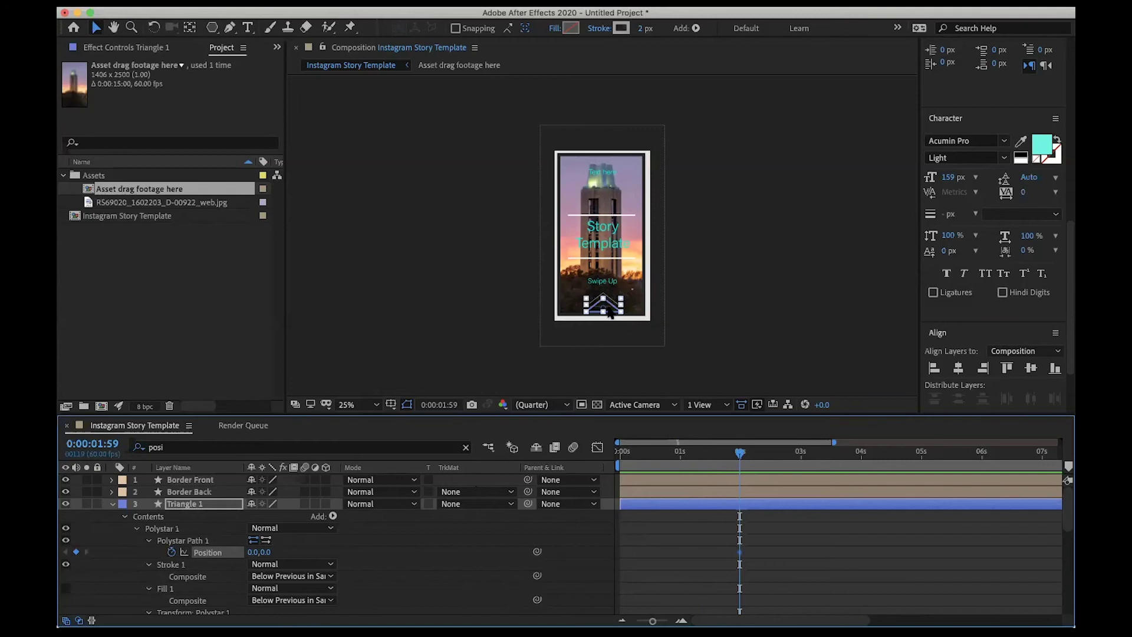
{"action": "left_click_drag", "start_coordinate": [740, 455], "coordinate": [620, 455]}
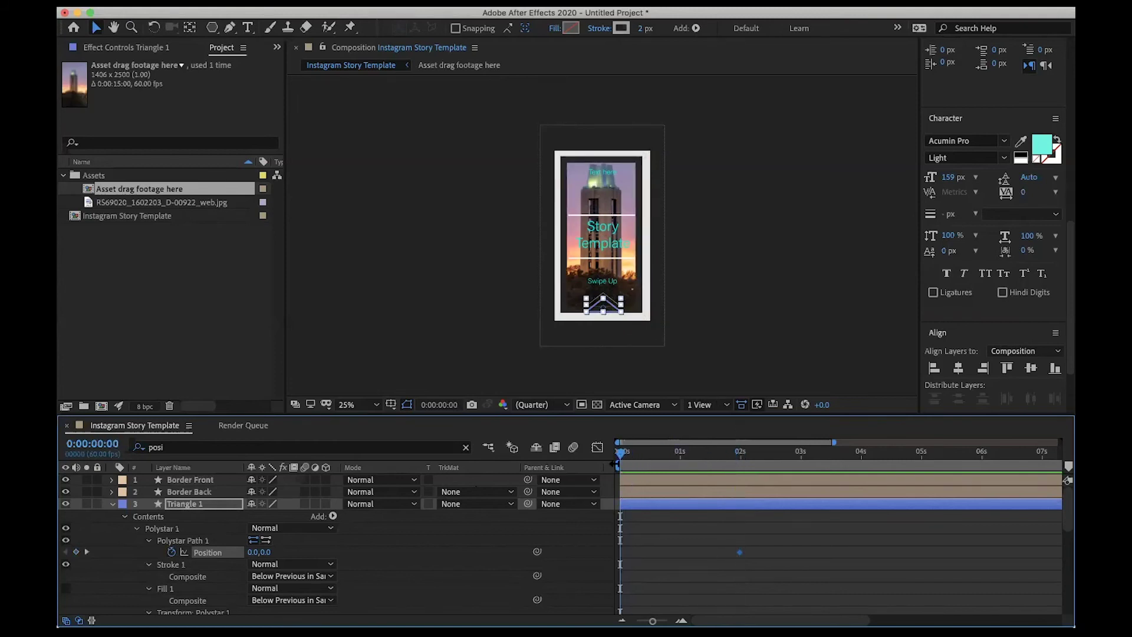
{"action": "left_click", "coordinate": [606, 315]}
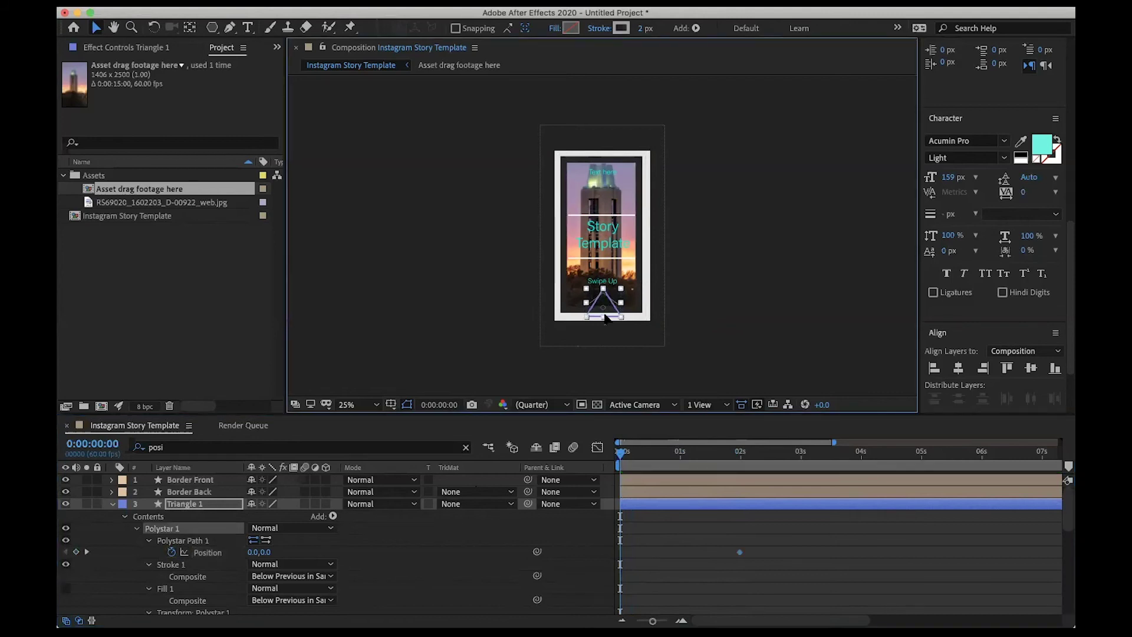
{"action": "left_click_drag", "start_coordinate": [605, 319], "coordinate": [612, 350]}
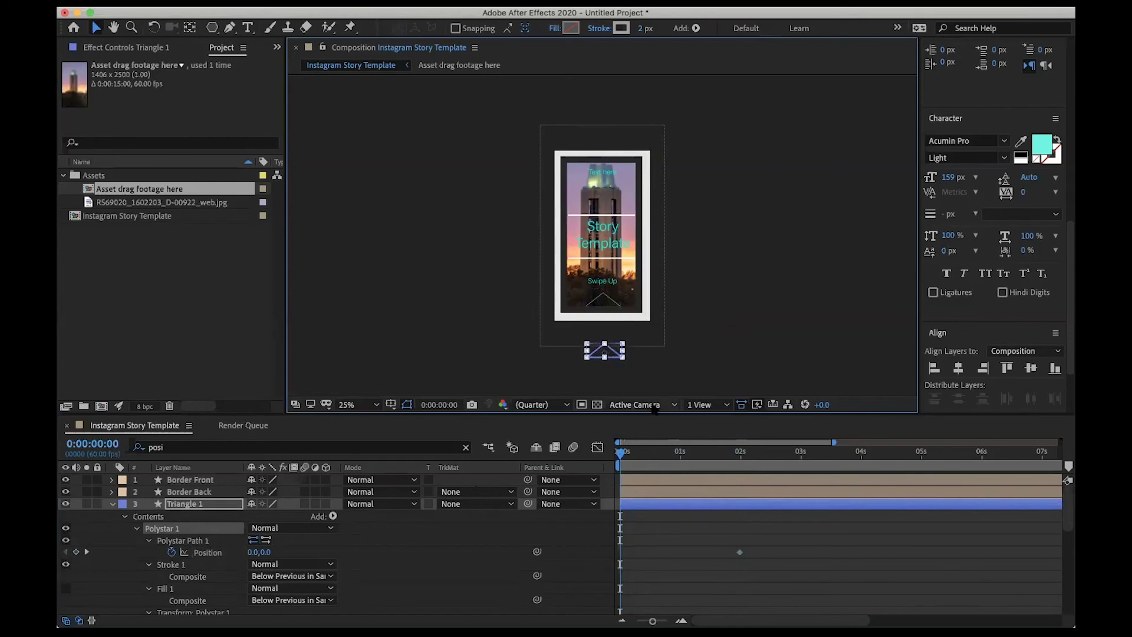
Play back the composition and inspect Triangle 1's Position keyframe to check whether the triangle moves.
{"action": "key", "text": "space"}
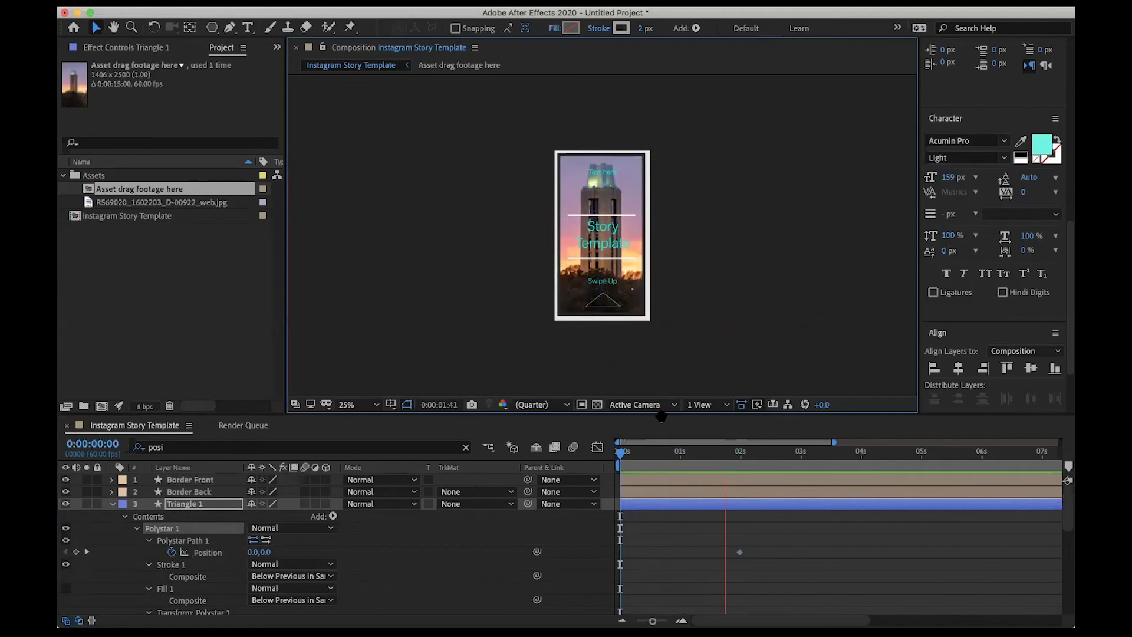
{"action": "key", "text": "space"}
{"action": "key", "text": "v"}
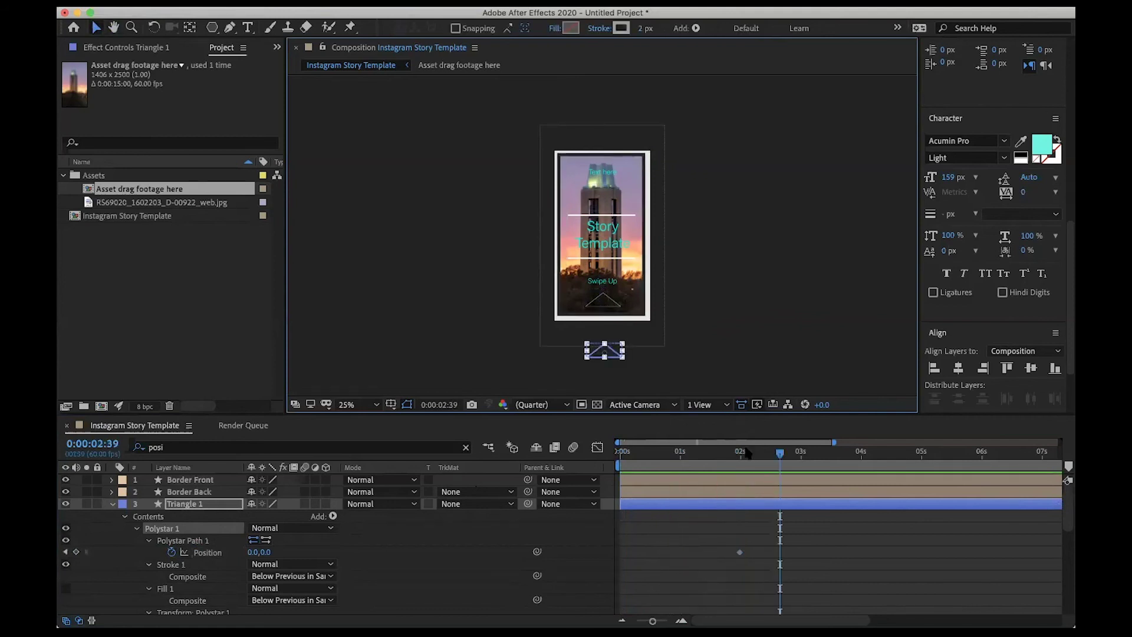
{"action": "left_click", "coordinate": [739, 552]}
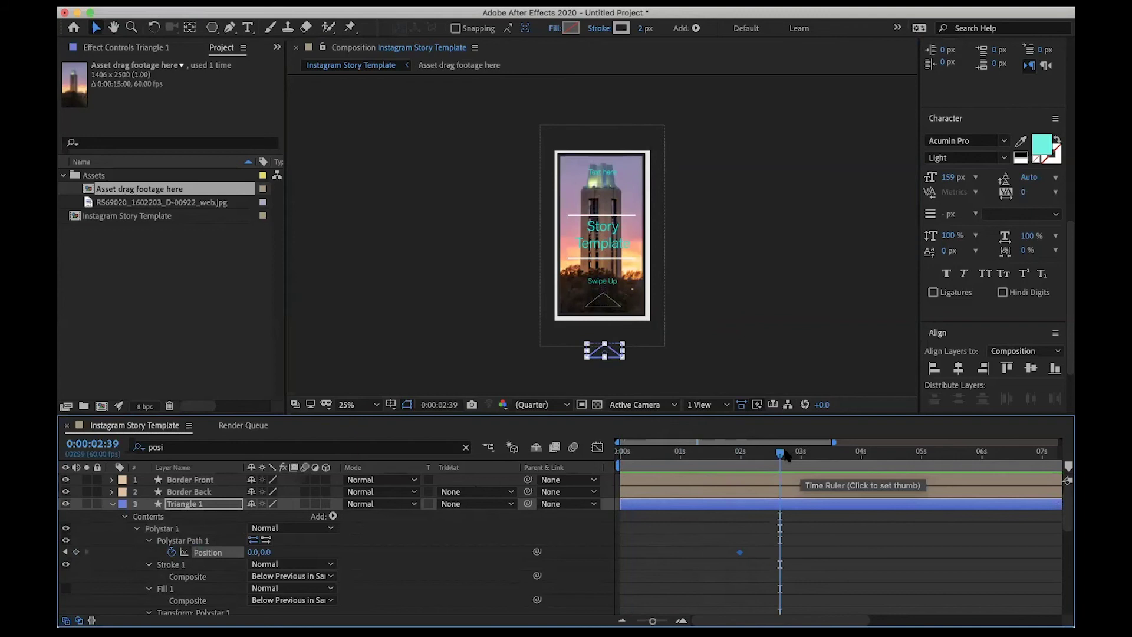
{"action": "left_click_drag", "start_coordinate": [781, 452], "coordinate": [614, 460]}
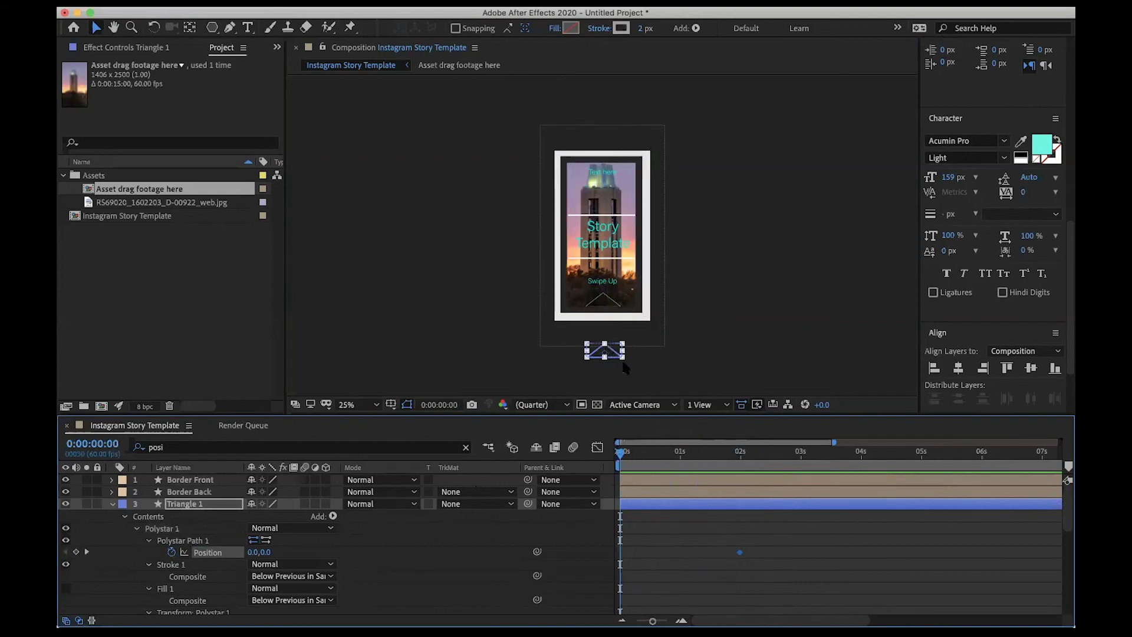
{"action": "key", "text": "space"}
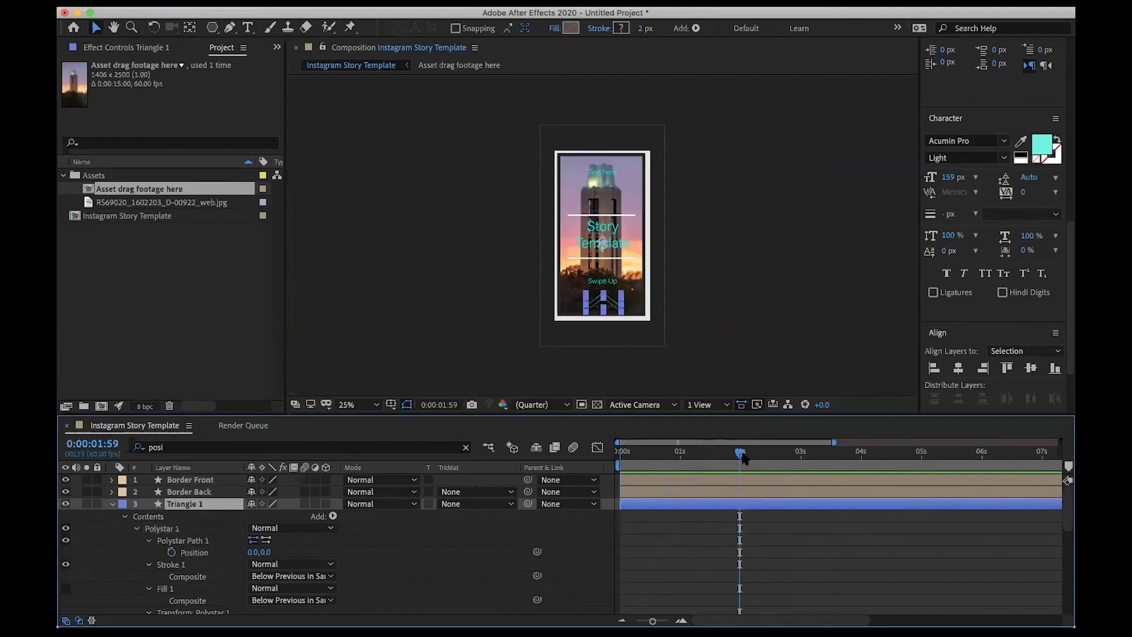
Keyframe Triangle 1's Polystar Path Position at 0:00:01:59, and move it to about -5, 443 at 0:00:00:00.
{"action": "left_click", "coordinate": [171, 552]}
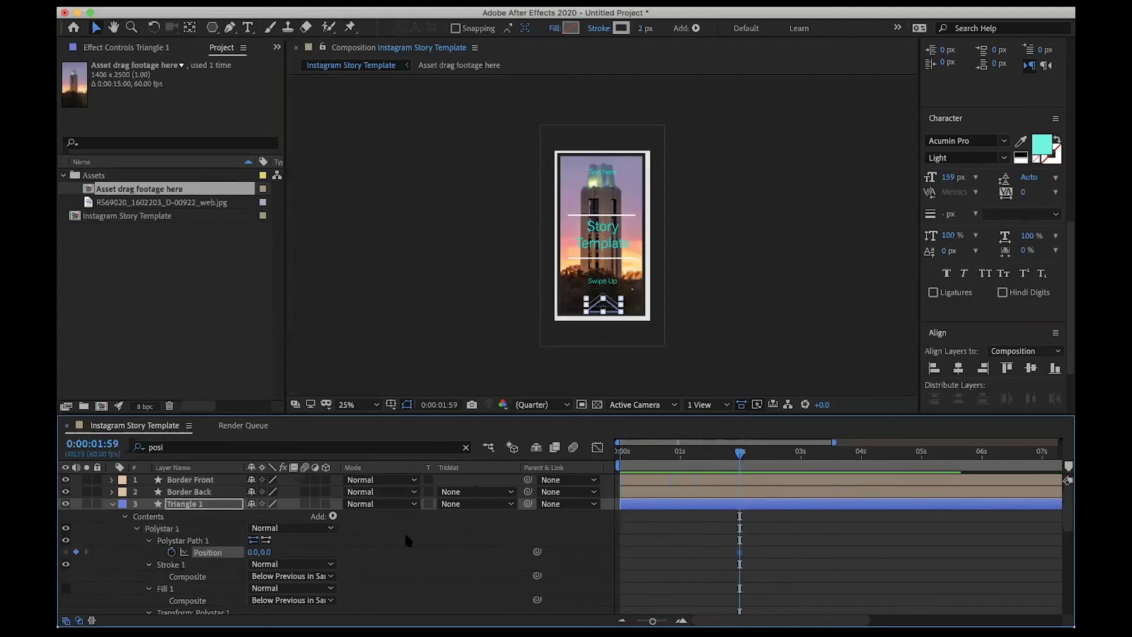
{"action": "left_click_drag", "start_coordinate": [740, 451], "coordinate": [620, 454]}
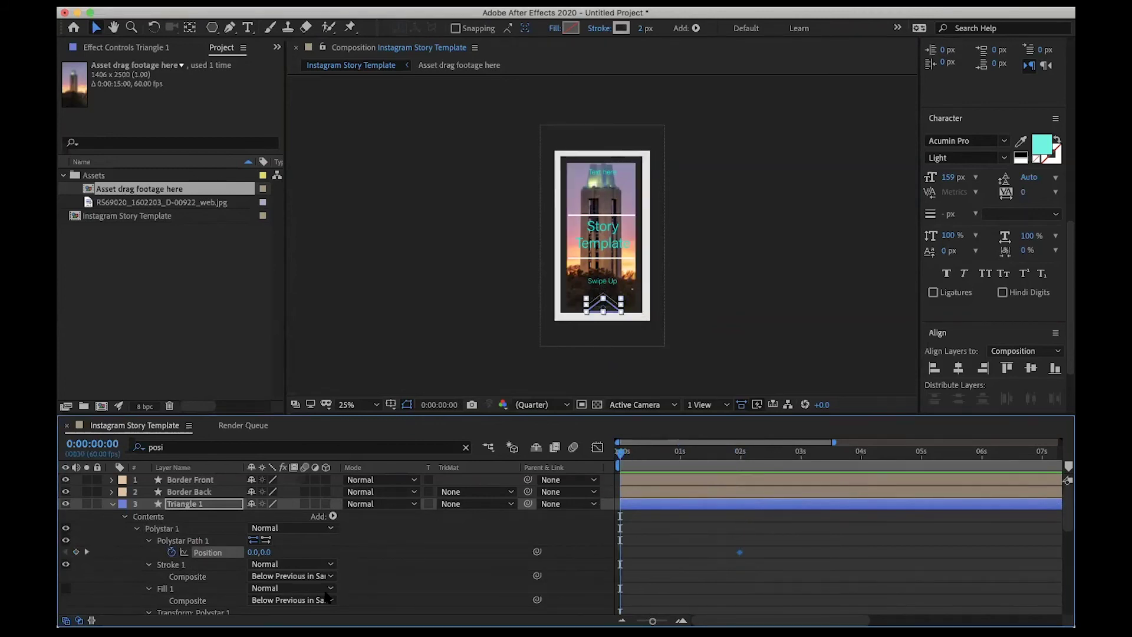
{"action": "left_click_drag", "start_coordinate": [250, 555], "coordinate": [576, 557]}
Play back the composition to check Triangle 1's movement, and return to 0:00:00:00.
{"action": "key", "text": "space"}
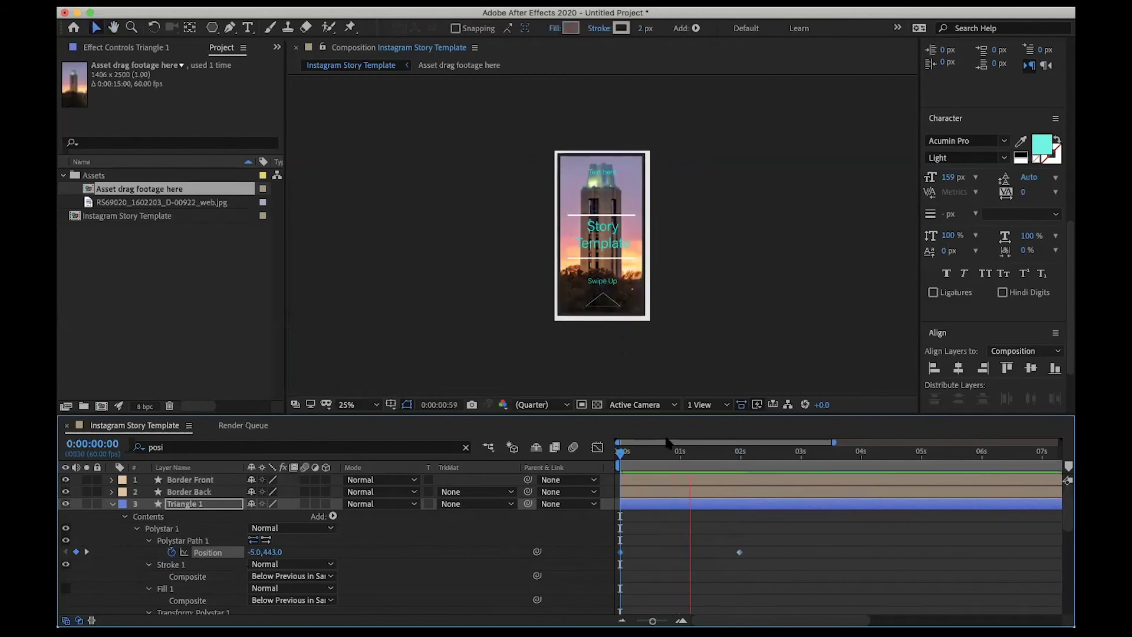
{"action": "key", "text": "space"}
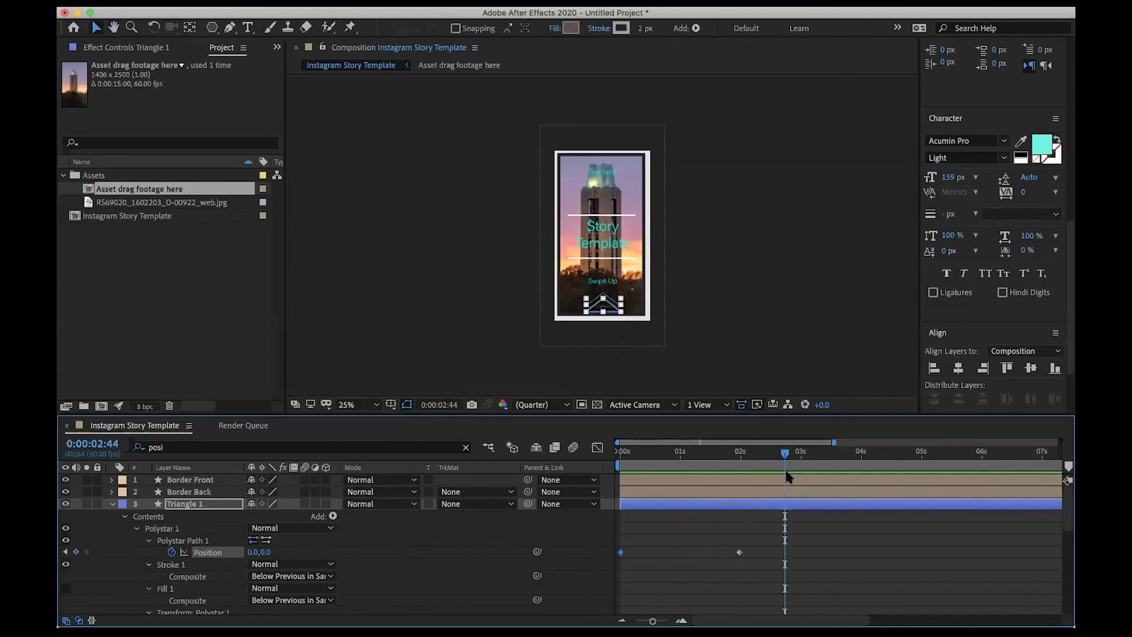
{"action": "left_click_drag", "start_coordinate": [786, 457], "coordinate": [620, 454]}
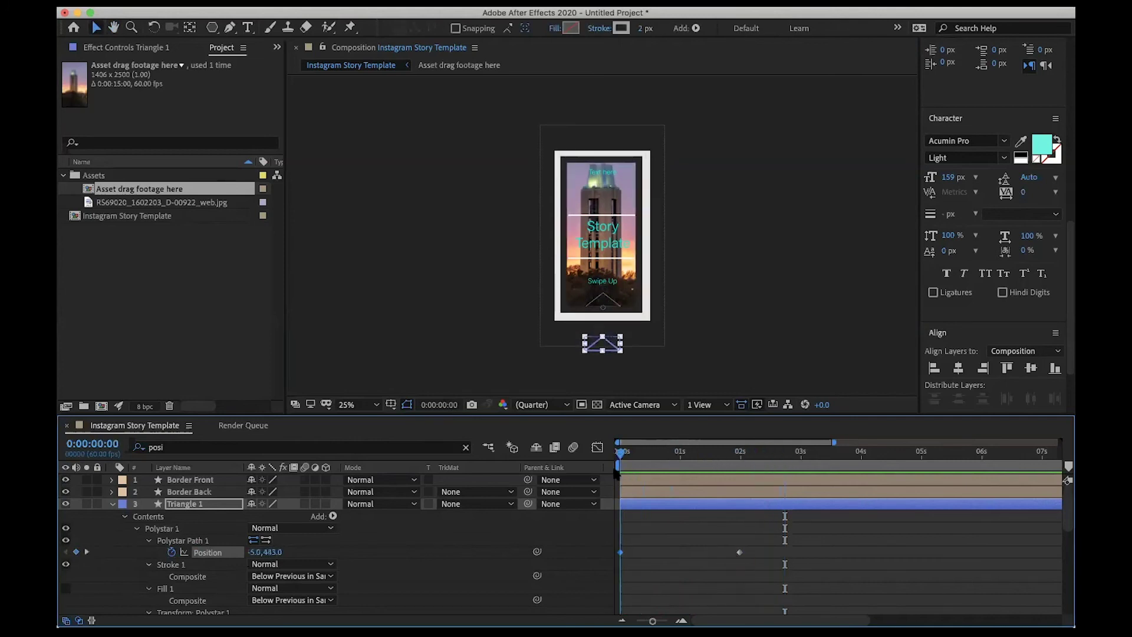
Keyframe Triangle 2's Polystar Path Position at 0:00:01:58, and move the triangle straight down below the frame at 0:00:00:00.
{"action": "left_click", "coordinate": [112, 504]}
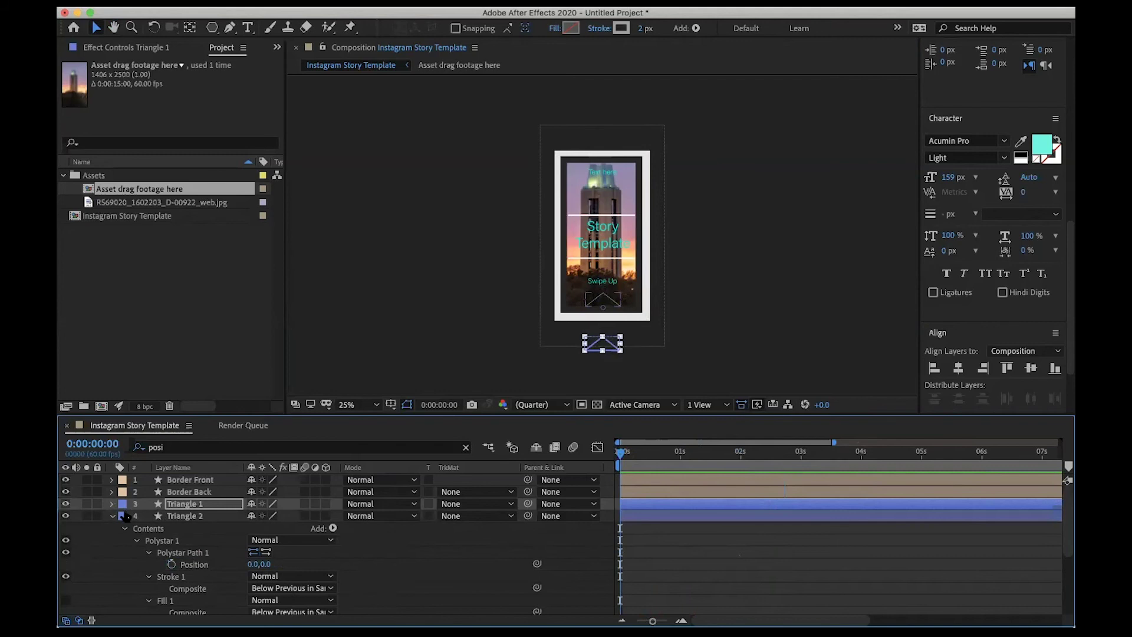
{"action": "left_click_drag", "start_coordinate": [620, 455], "coordinate": [736, 465]}
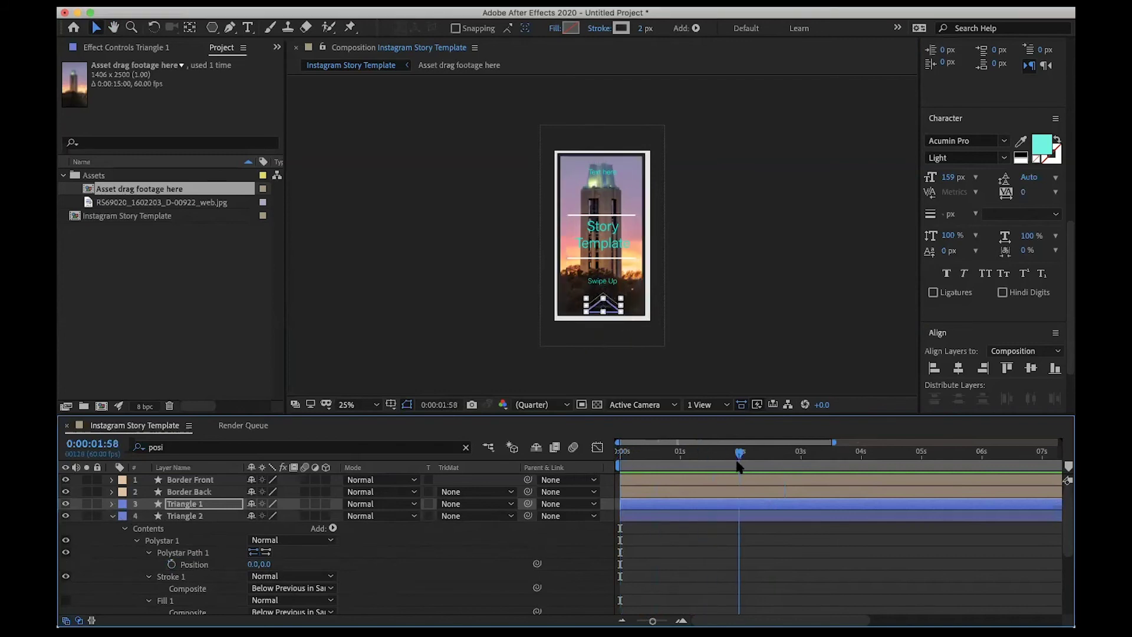
{"action": "left_click", "coordinate": [171, 564]}
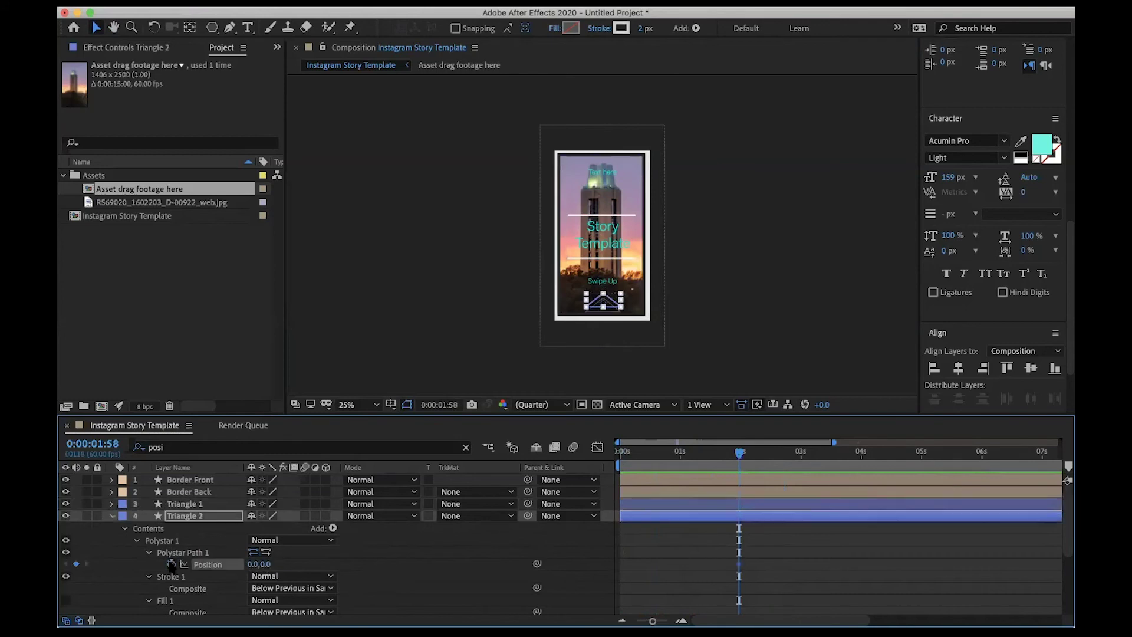
{"action": "key", "text": "Home"}
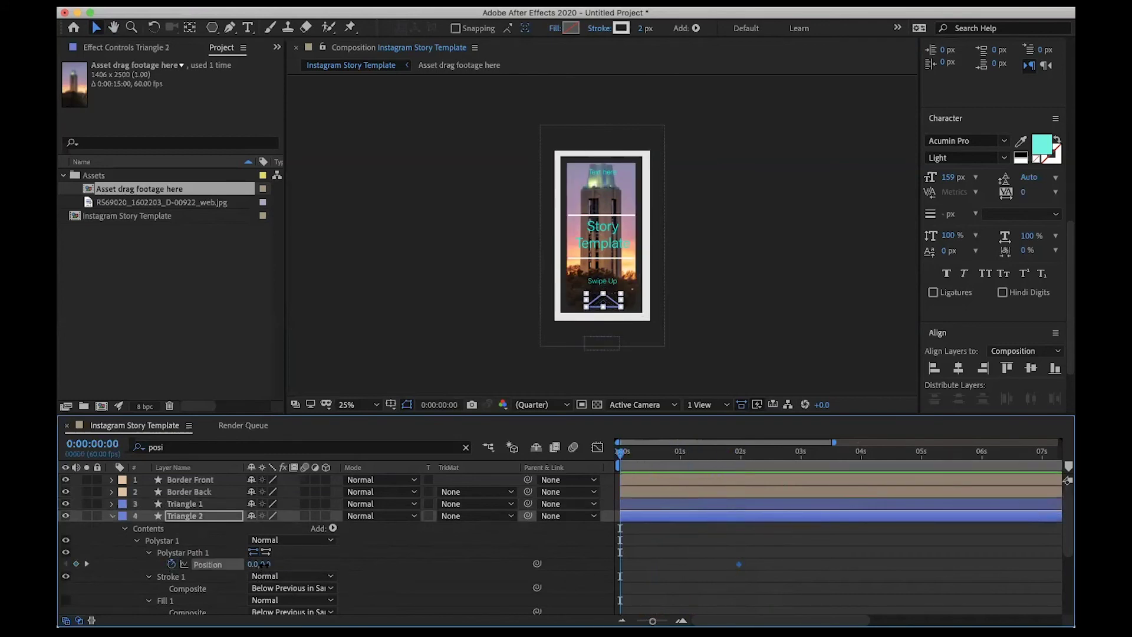
{"action": "left_click_drag", "start_coordinate": [263, 564], "coordinate": [276, 564]}
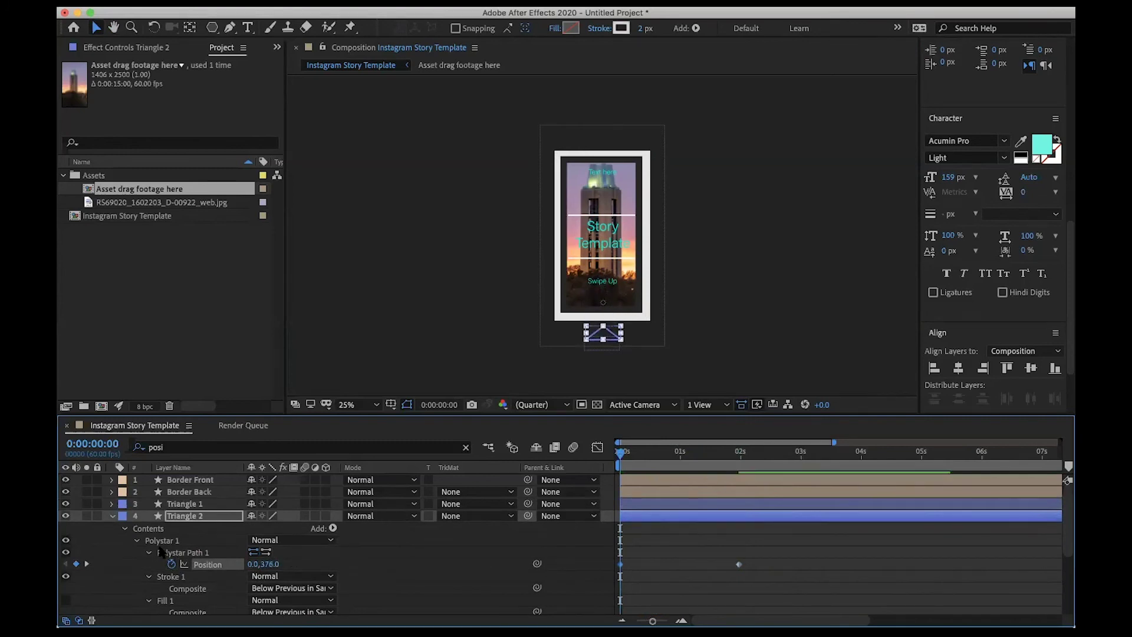
{"action": "left_click", "coordinate": [112, 515]}
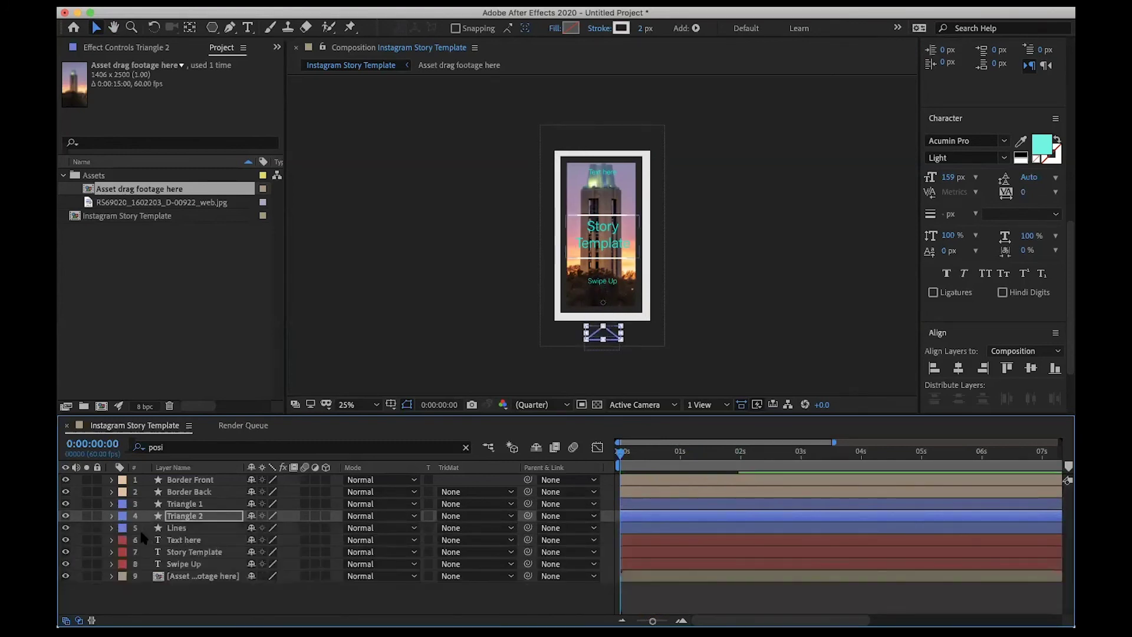
Expand the Lines layer, filter the timeline properties by "opac", and select the Opacity of Stroke 1.
{"action": "left_click", "coordinate": [195, 527]}
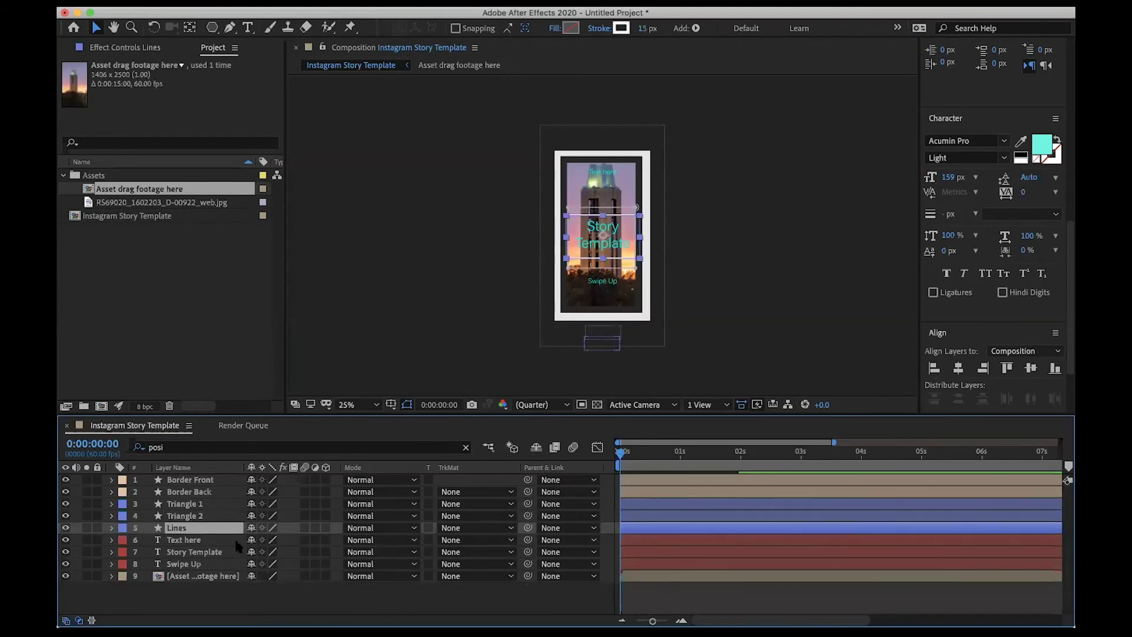
{"action": "left_click", "coordinate": [112, 528]}
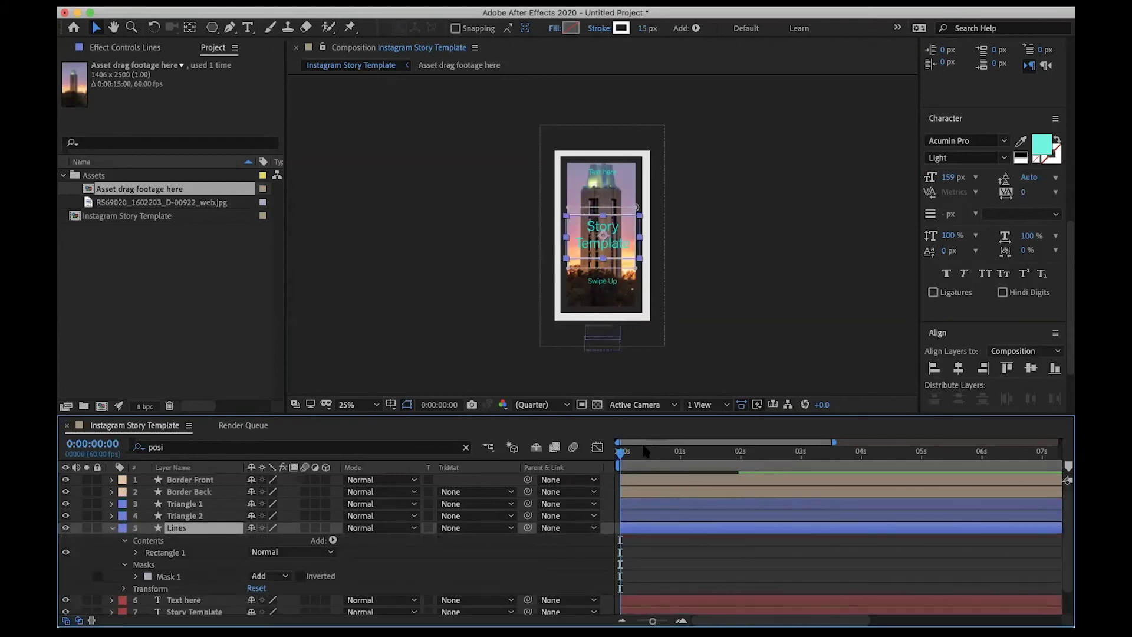
{"action": "left_click", "coordinate": [224, 449]}
{"action": "type", "text": "opac"}
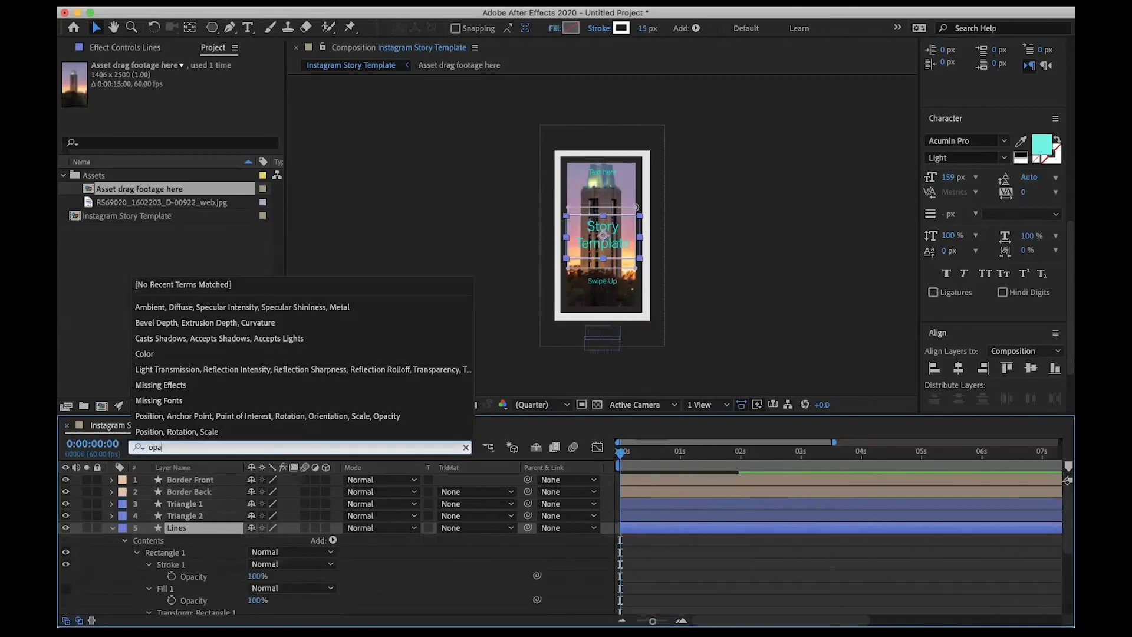
{"action": "left_click", "coordinate": [210, 579]}
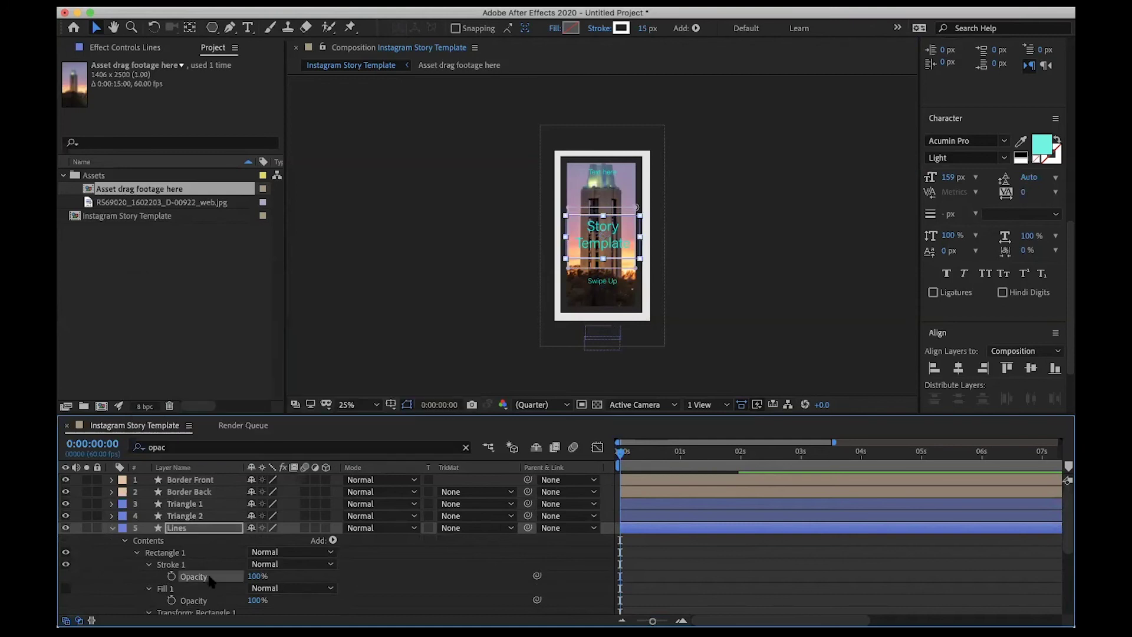
Keyframe the Lines stroke Opacity at 2% at 0:00:00:00, raise it at 0:00:01:24, and collapse the layer.
{"action": "left_click", "coordinate": [172, 576]}
{"action": "left_click_drag", "start_coordinate": [254, 575], "coordinate": [103, 589]}
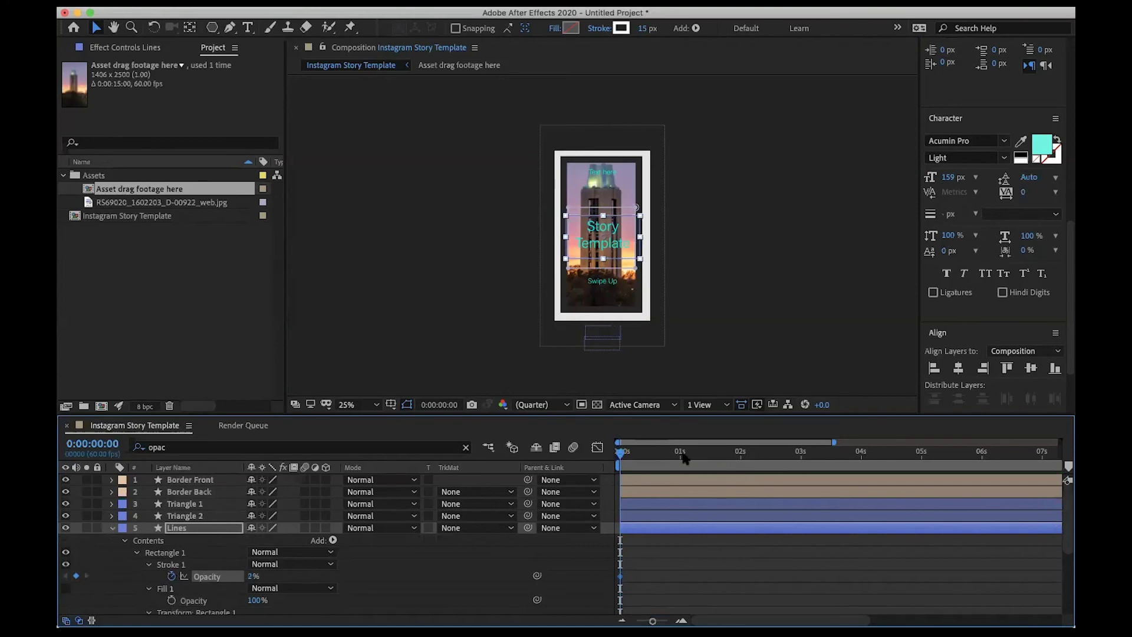
{"action": "left_click_drag", "start_coordinate": [624, 457], "coordinate": [704, 463]}
{"action": "left_click_drag", "start_coordinate": [249, 576], "coordinate": [313, 577]}
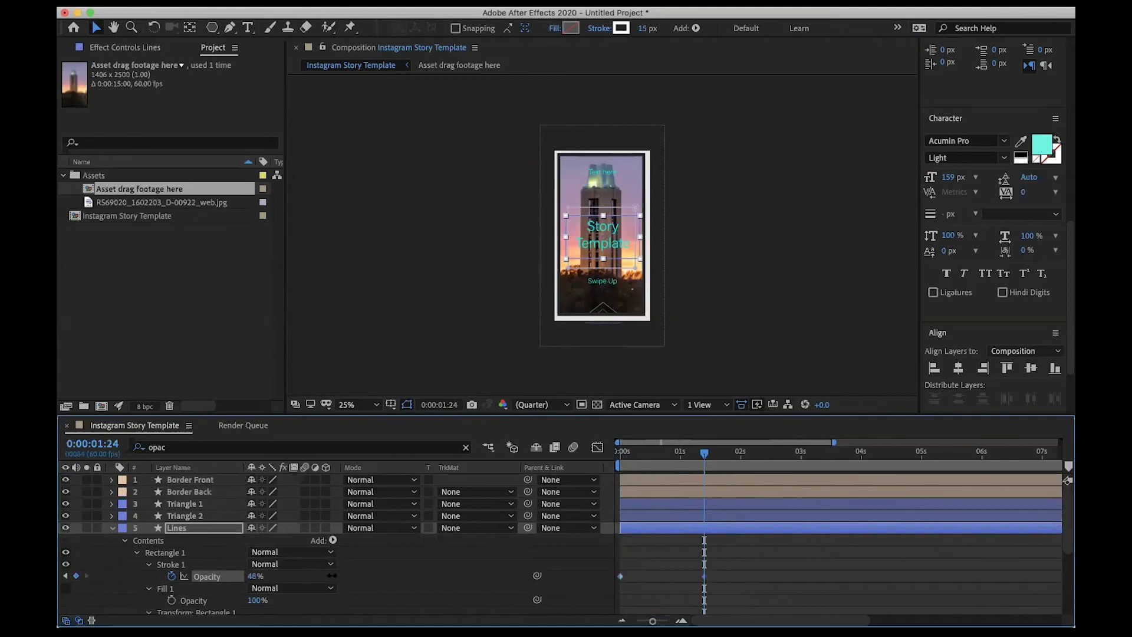
{"action": "left_click", "coordinate": [112, 528]}
Keyframe the Text here layer's Position at 0:00:00:30, and move it above the frame to Y -56 at 0:00:00:00.
{"action": "left_click", "coordinate": [175, 551]}
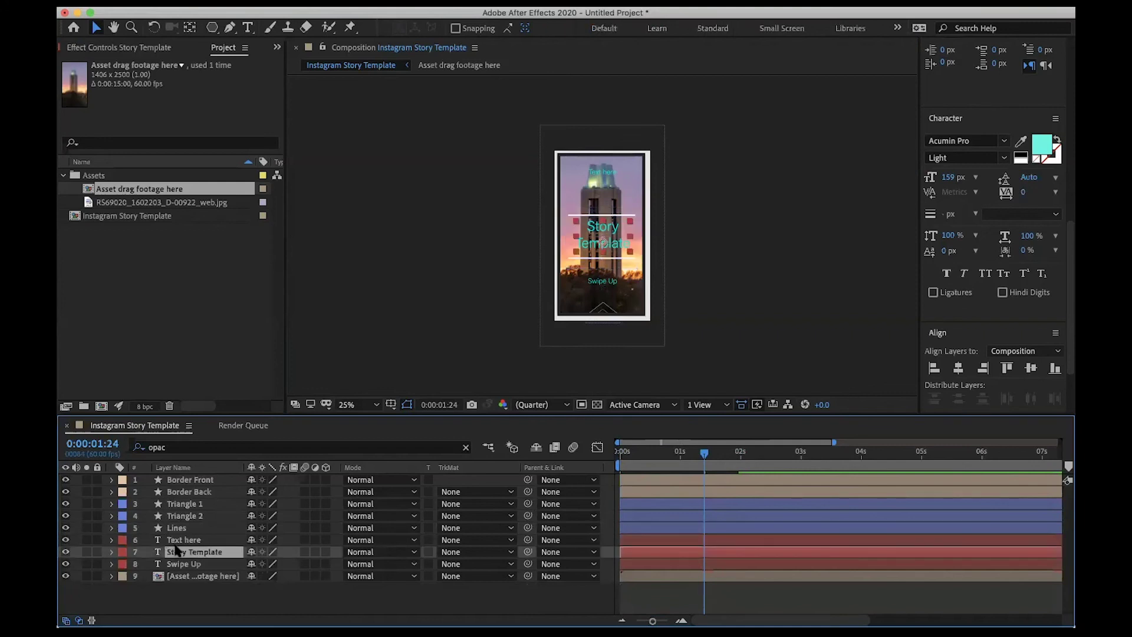
{"action": "left_click", "coordinate": [112, 539]}
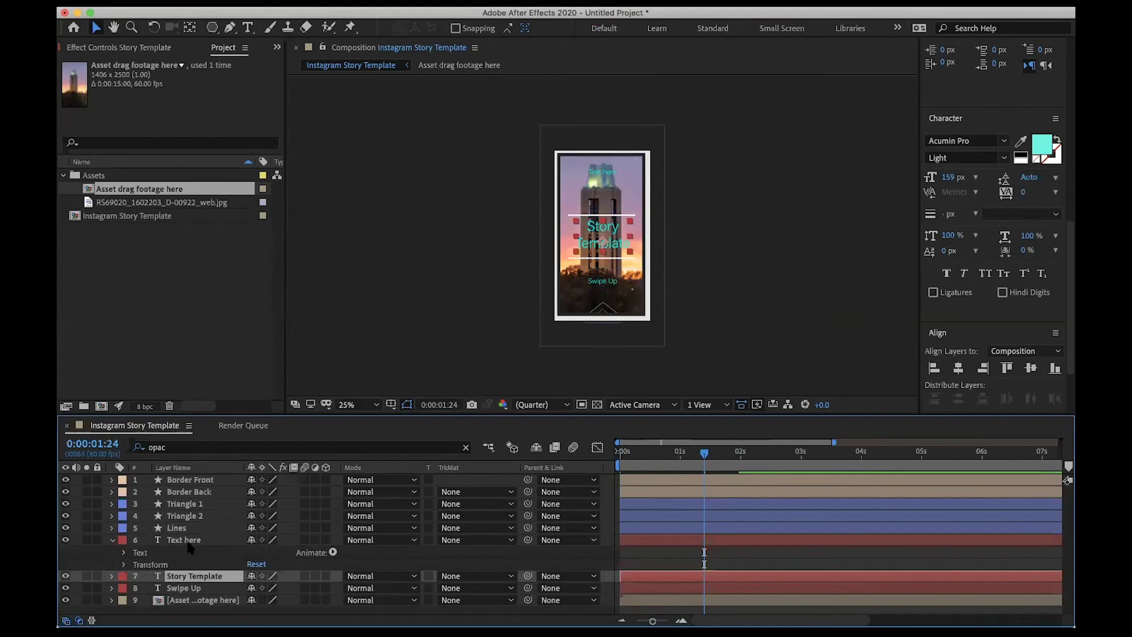
{"action": "left_click", "coordinate": [124, 564]}
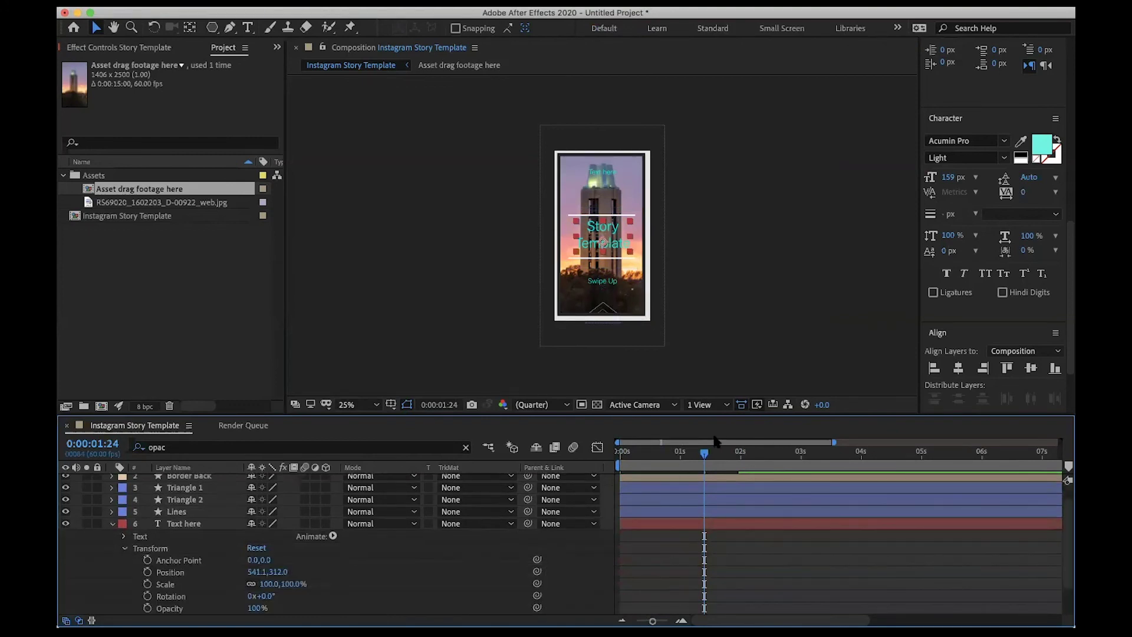
{"action": "left_click_drag", "start_coordinate": [706, 456], "coordinate": [650, 460]}
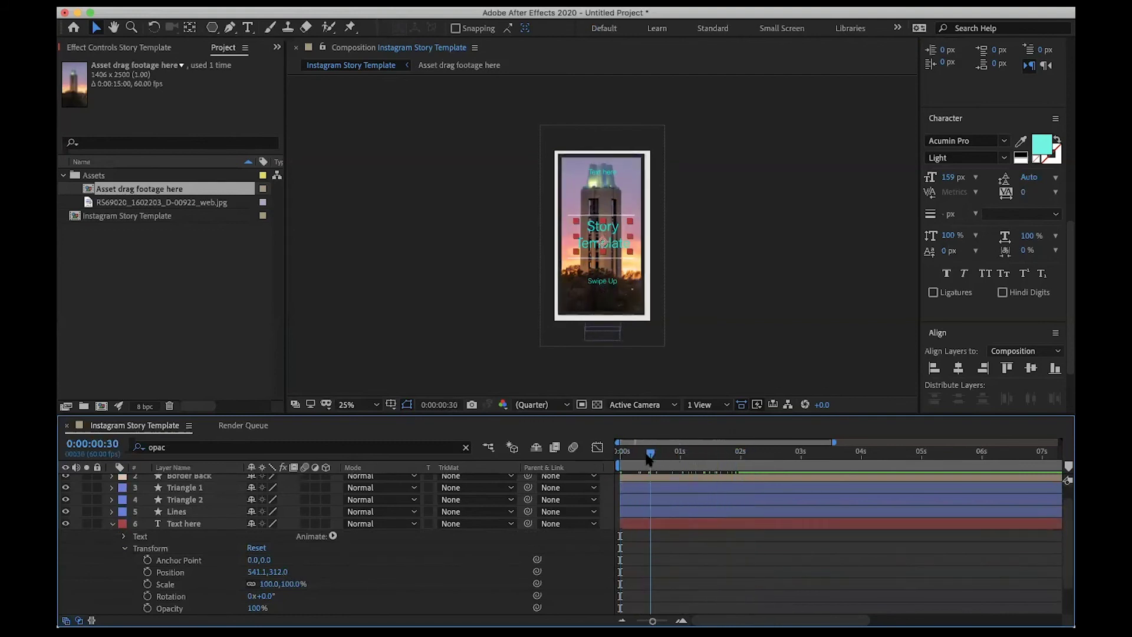
{"action": "left_click", "coordinate": [147, 572]}
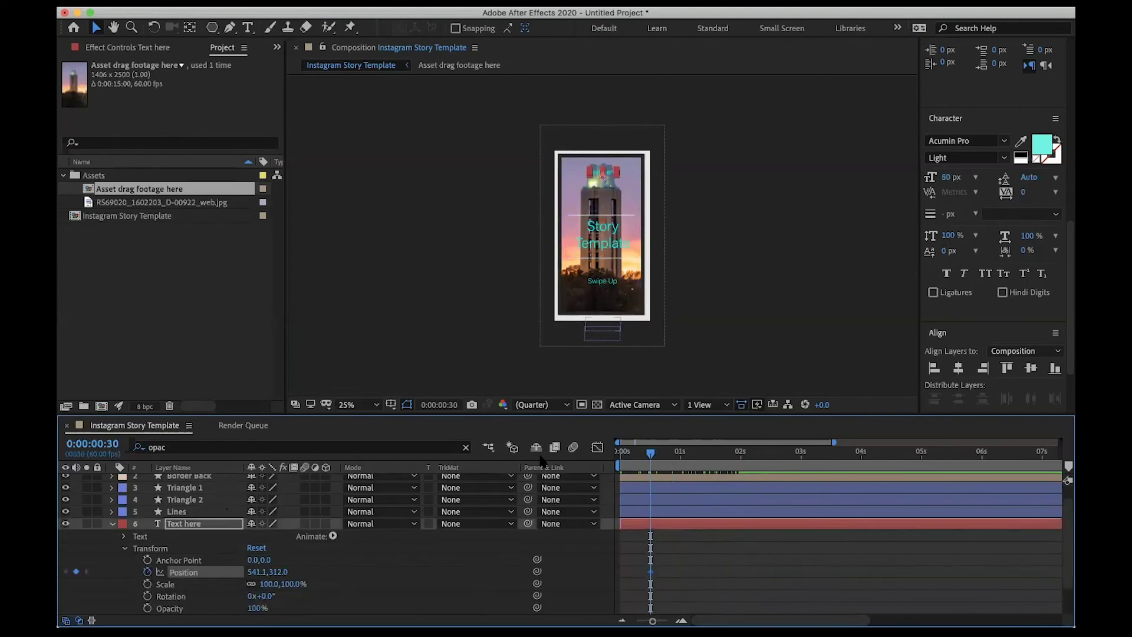
{"action": "left_click_drag", "start_coordinate": [651, 459], "coordinate": [616, 459]}
{"action": "left_click_drag", "start_coordinate": [280, 572], "coordinate": [62, 536]}
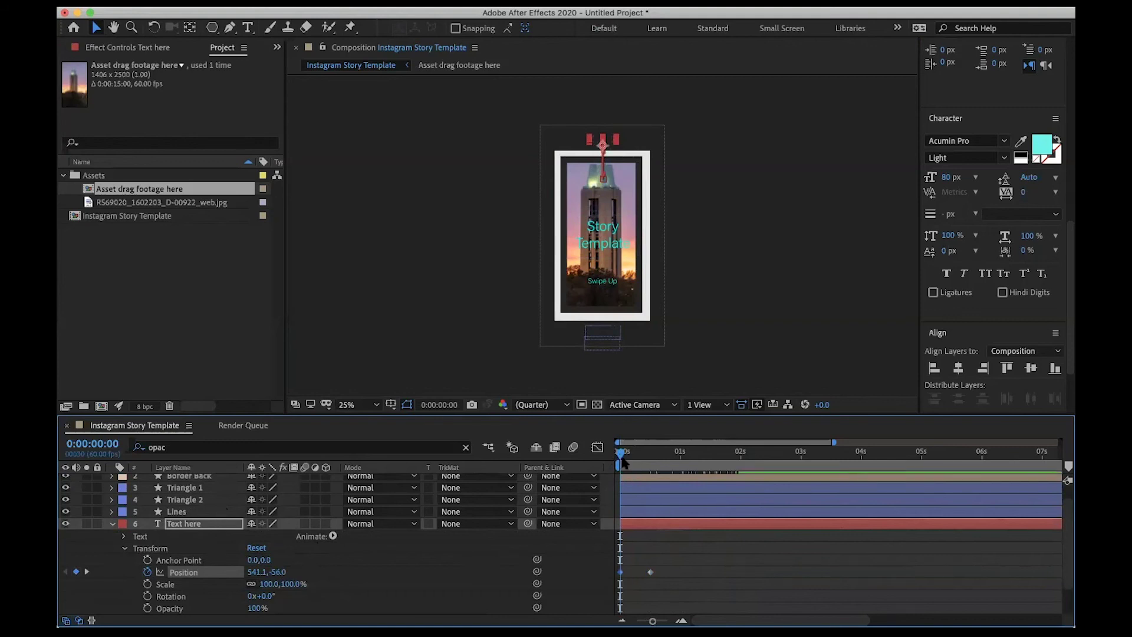
{"action": "left_click", "coordinate": [112, 524]}
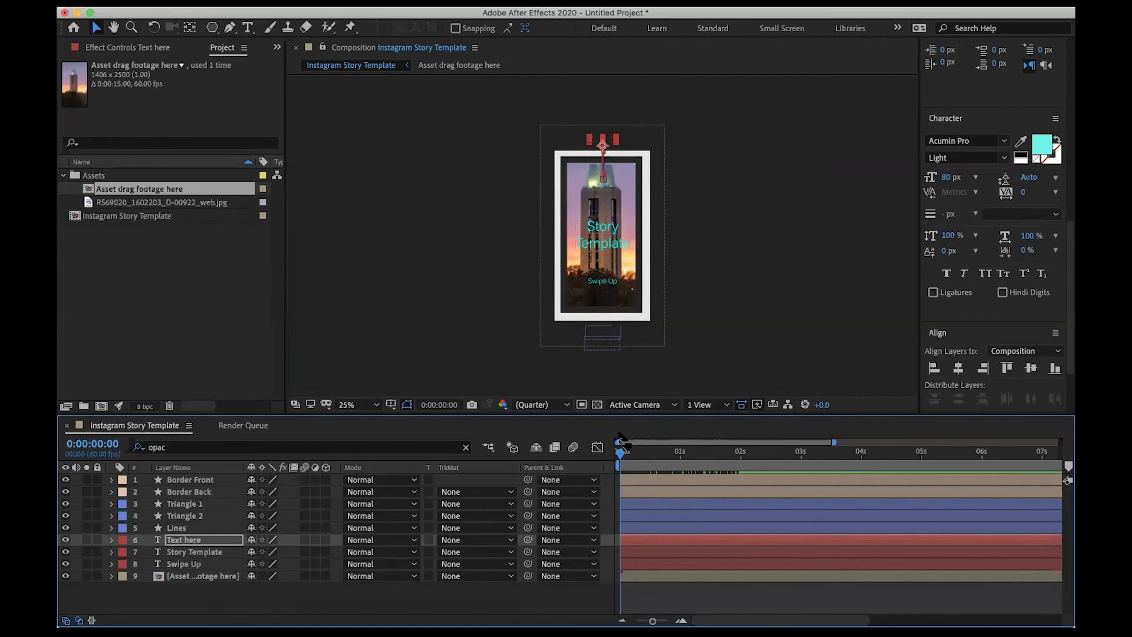
Play back the composition twice from the start to check the triangle, line and text animations together.
{"action": "key", "text": "space"}
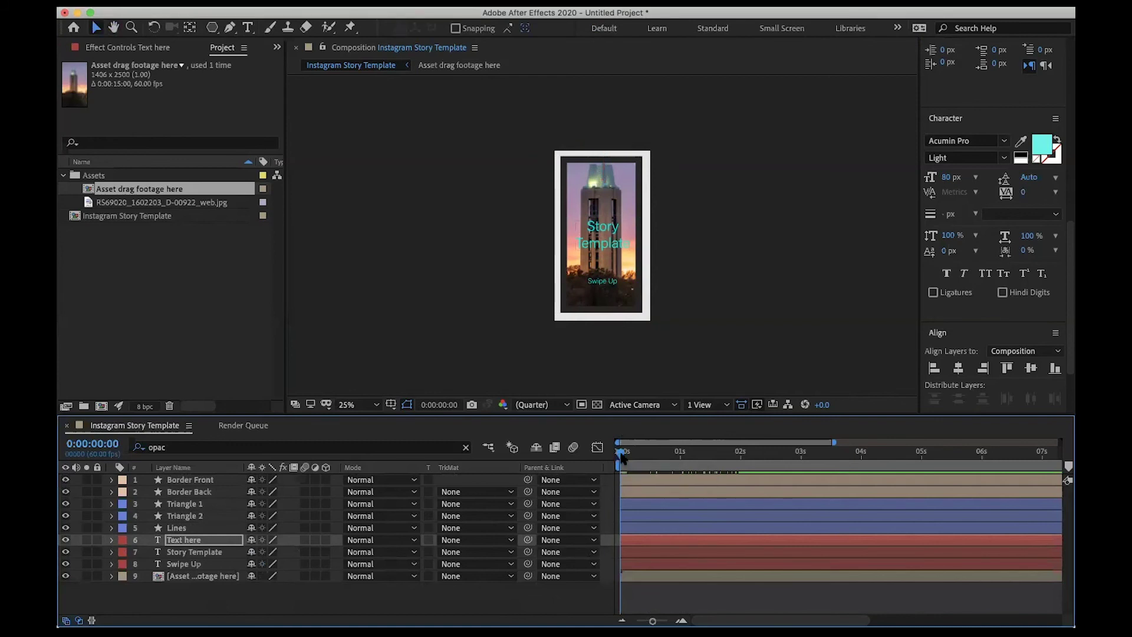
{"action": "key", "text": "space"}
{"action": "left_click_drag", "start_coordinate": [750, 452], "coordinate": [620, 453]}
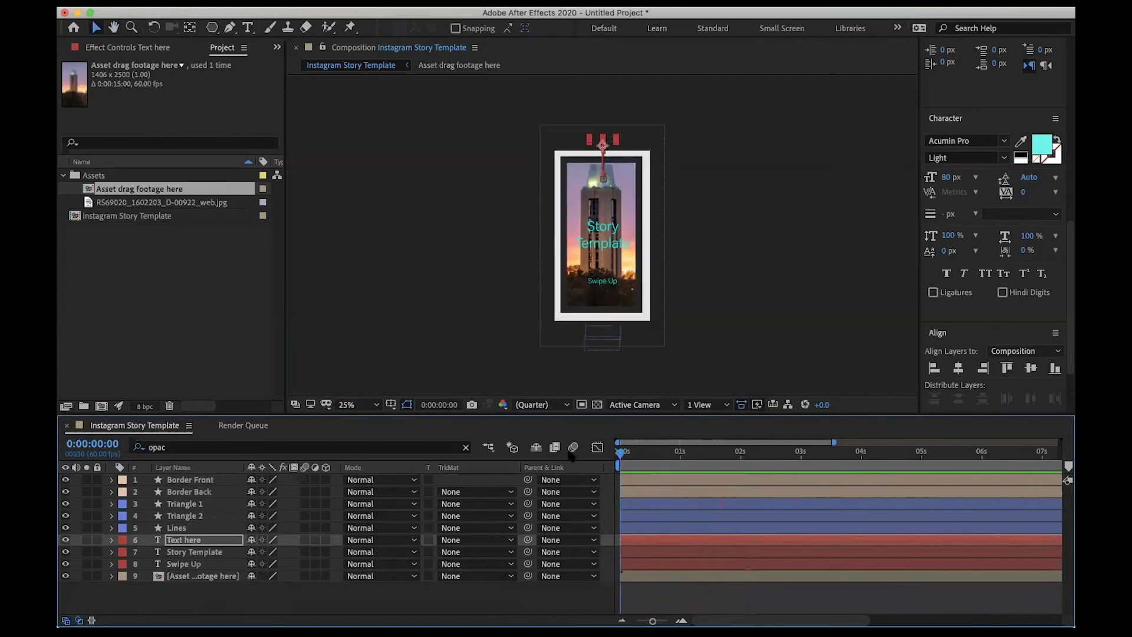
{"action": "key", "text": "space"}
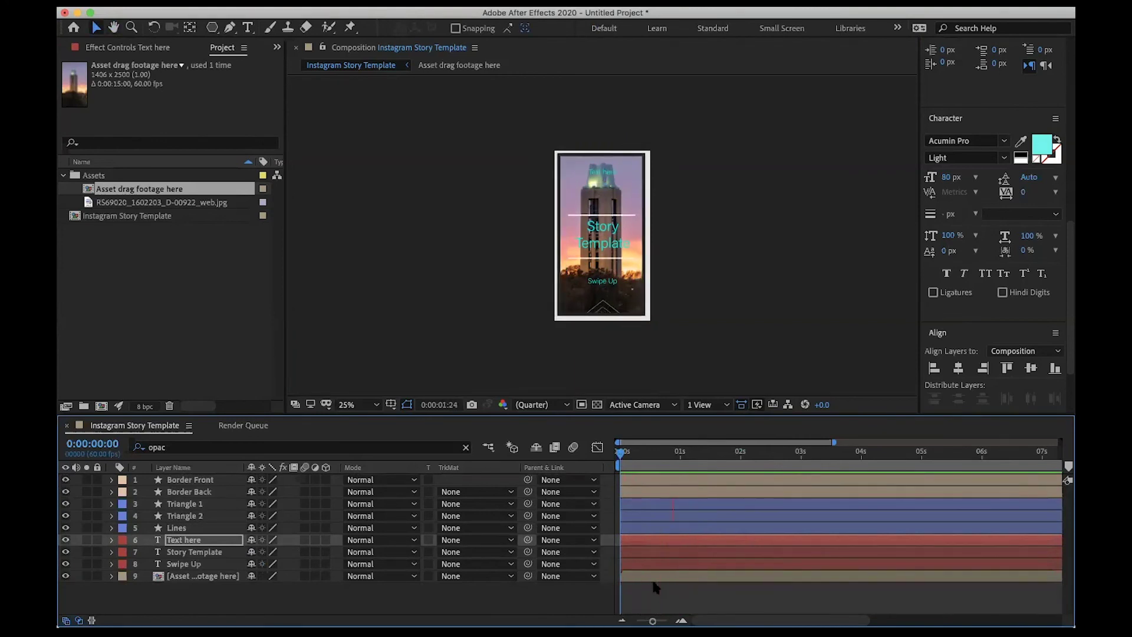
{"action": "key", "text": "space"}
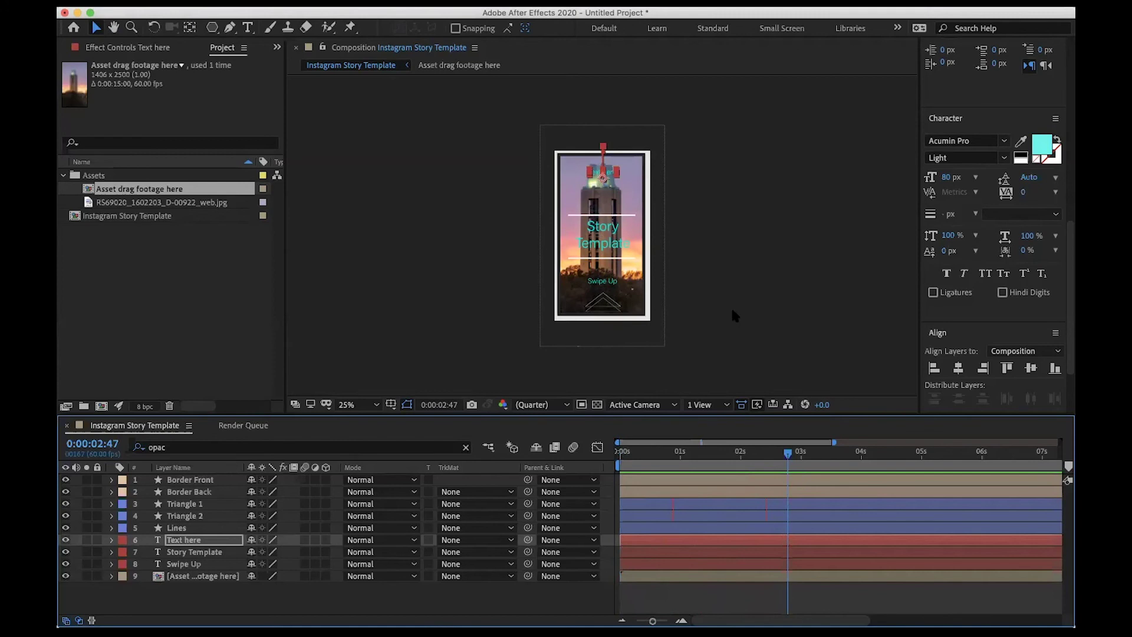
Add a null object directly above the Border Front layer.
{"action": "left_click", "coordinate": [177, 480]}
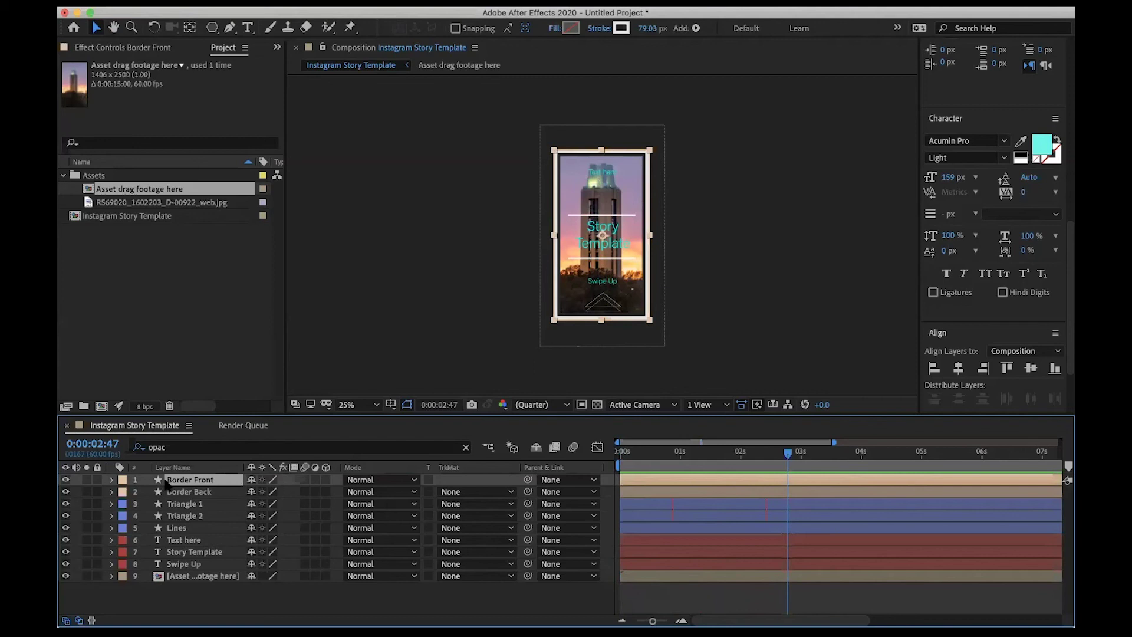
{"action": "left_click", "coordinate": [312, 4]}
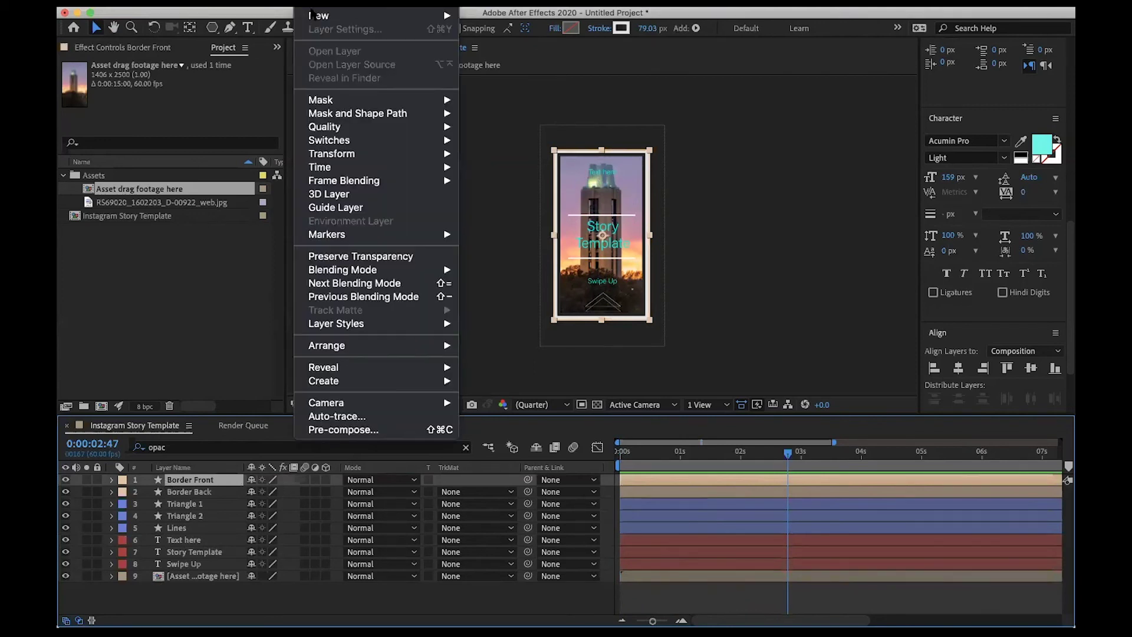
{"action": "mouse_move", "coordinate": [315, 18]}
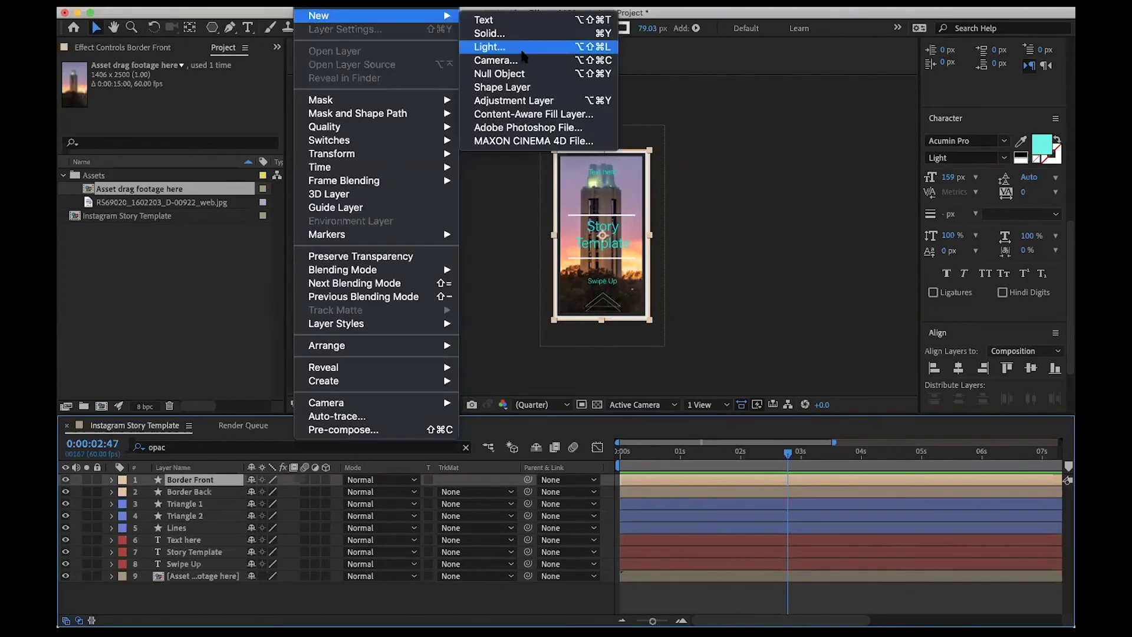
{"action": "left_click", "coordinate": [517, 72]}
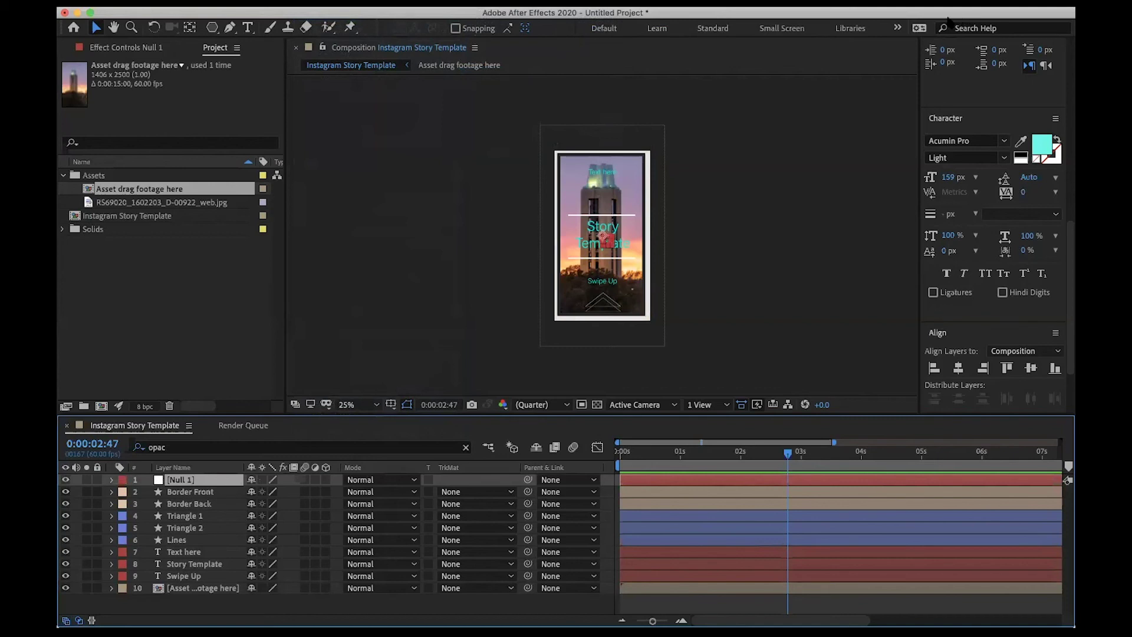
Choose the Effects workspace and show the effect controls of the null layer.
{"action": "left_click", "coordinate": [897, 28]}
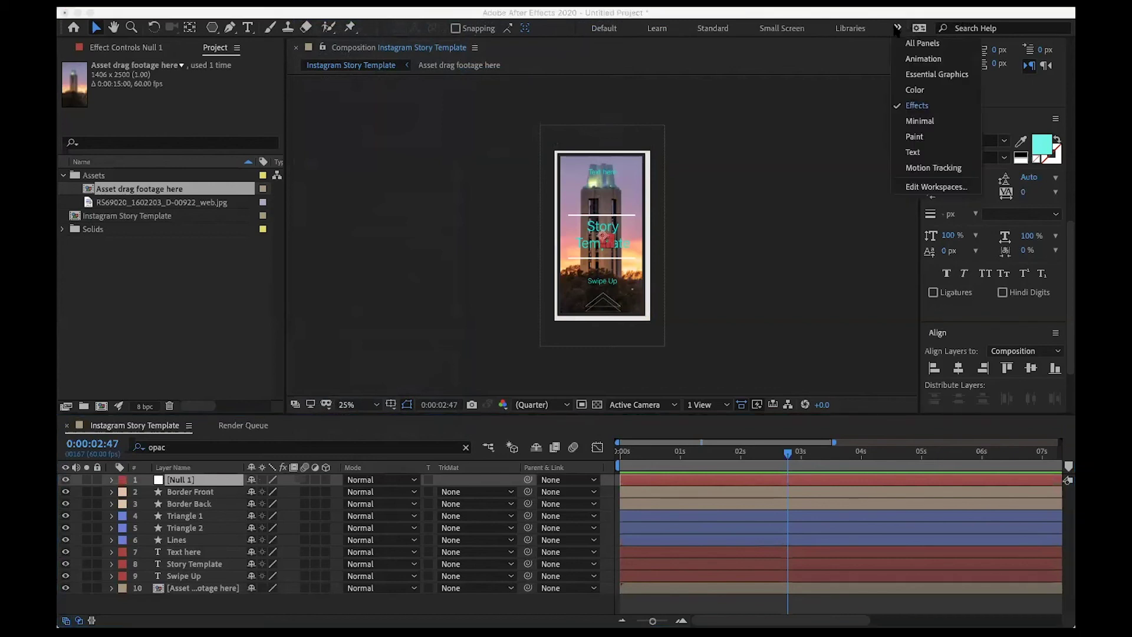
{"action": "left_click", "coordinate": [921, 106]}
{"action": "left_click", "coordinate": [897, 28]}
{"action": "left_click", "coordinate": [918, 105]}
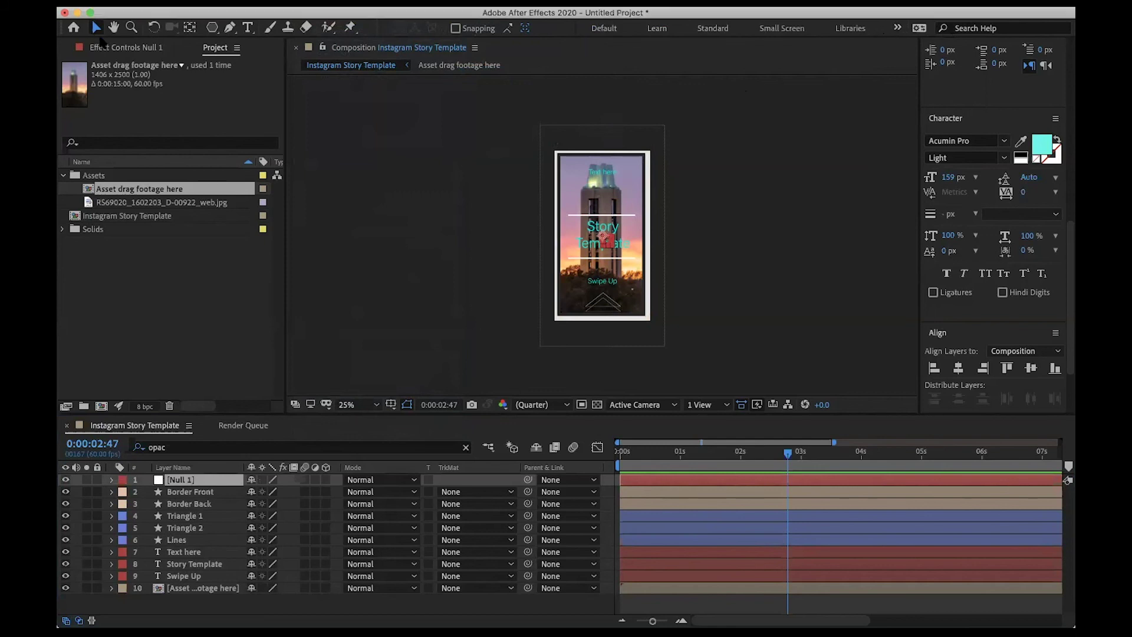
{"action": "key", "text": "F3"}
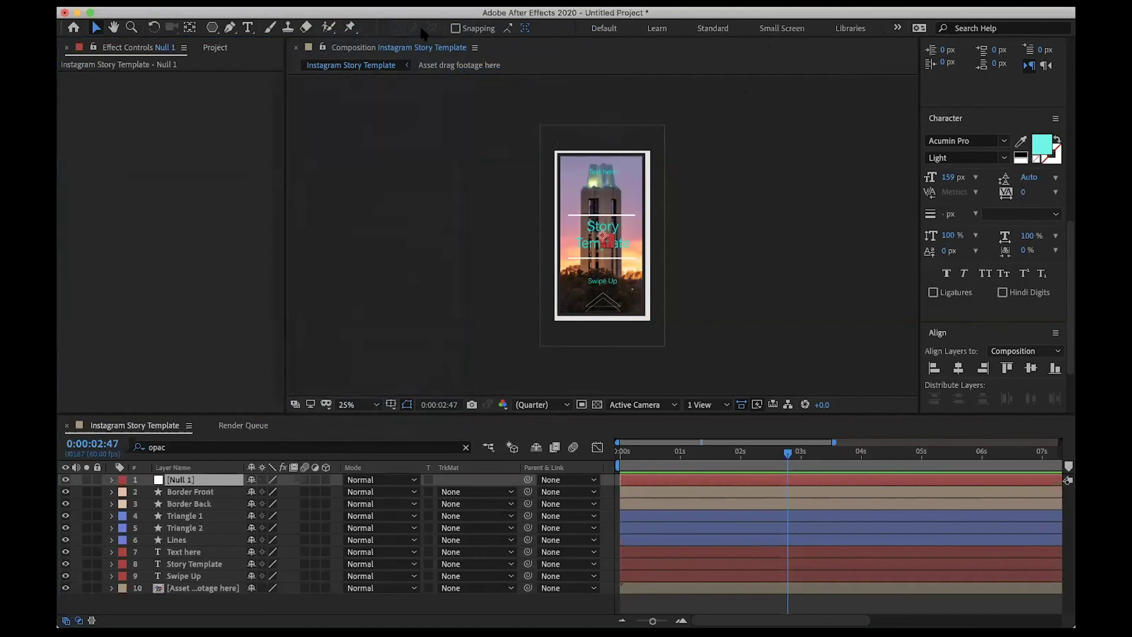
Find the Fill effect in the effects library and apply it to the null layer.
{"action": "left_click", "coordinate": [897, 28]}
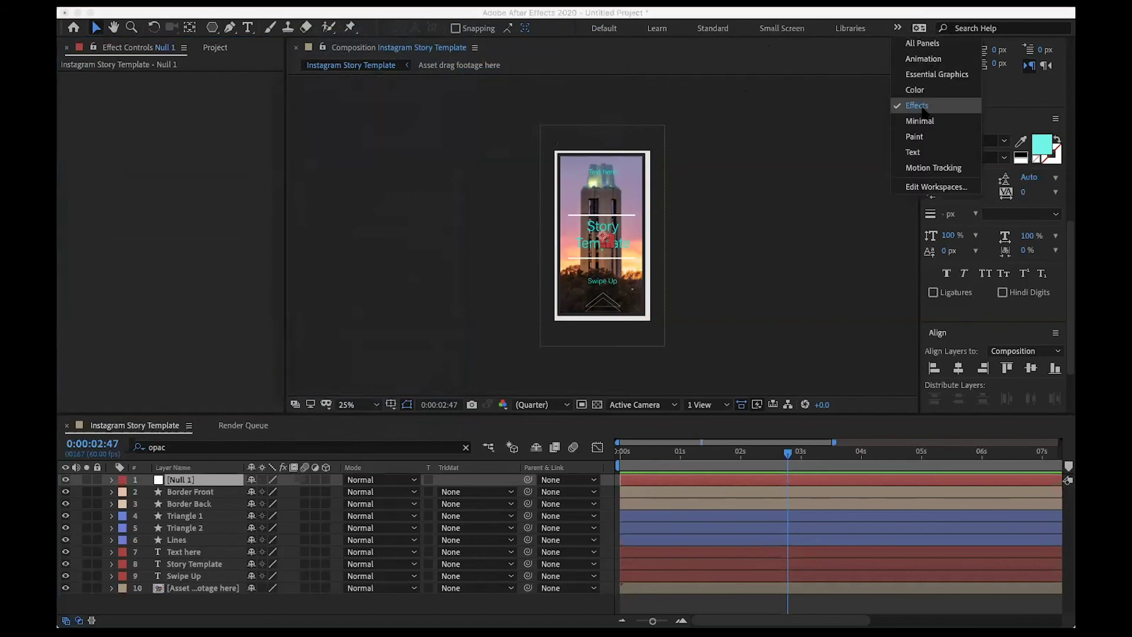
{"action": "left_click", "coordinate": [923, 108]}
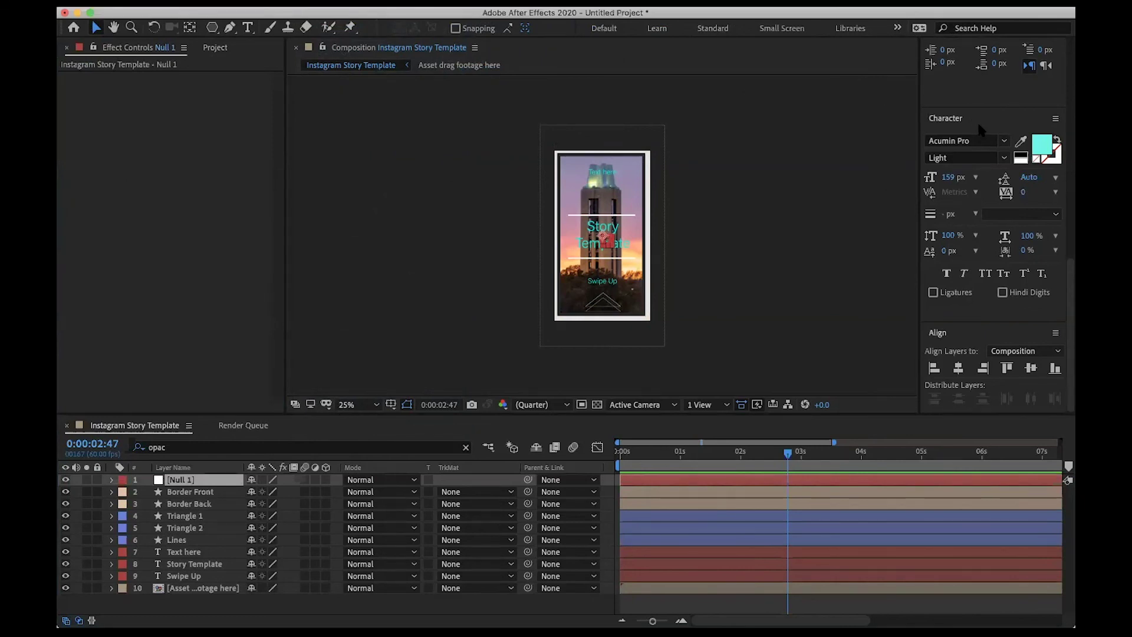
{"action": "scroll", "coordinate": [977, 120], "scroll_direction": "up", "scroll_amount": 5}
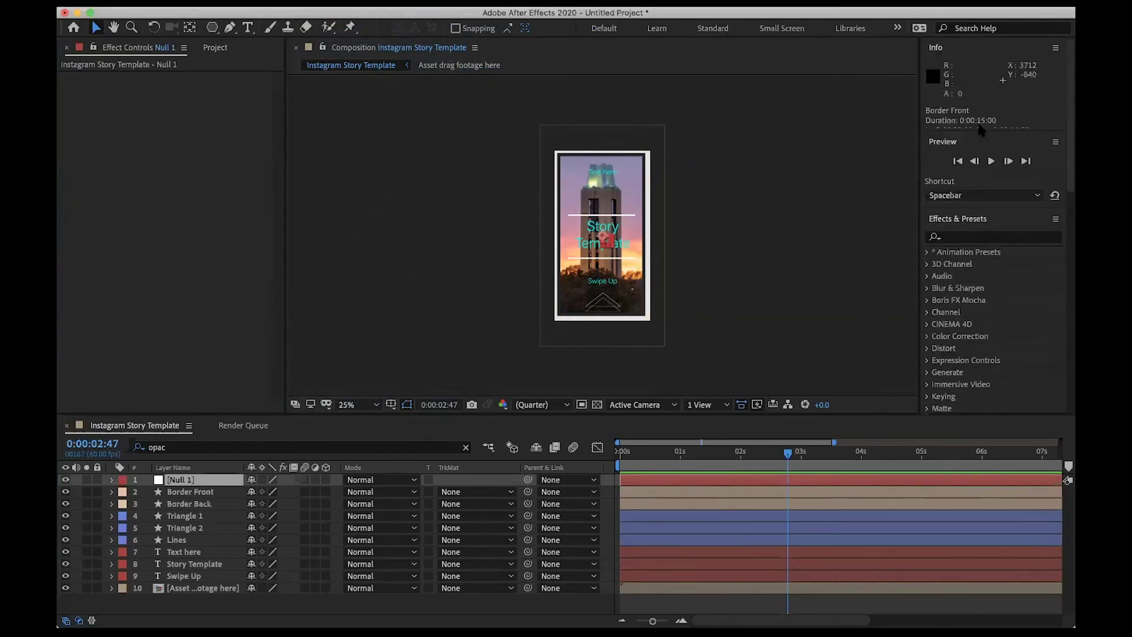
{"action": "left_click", "coordinate": [979, 240]}
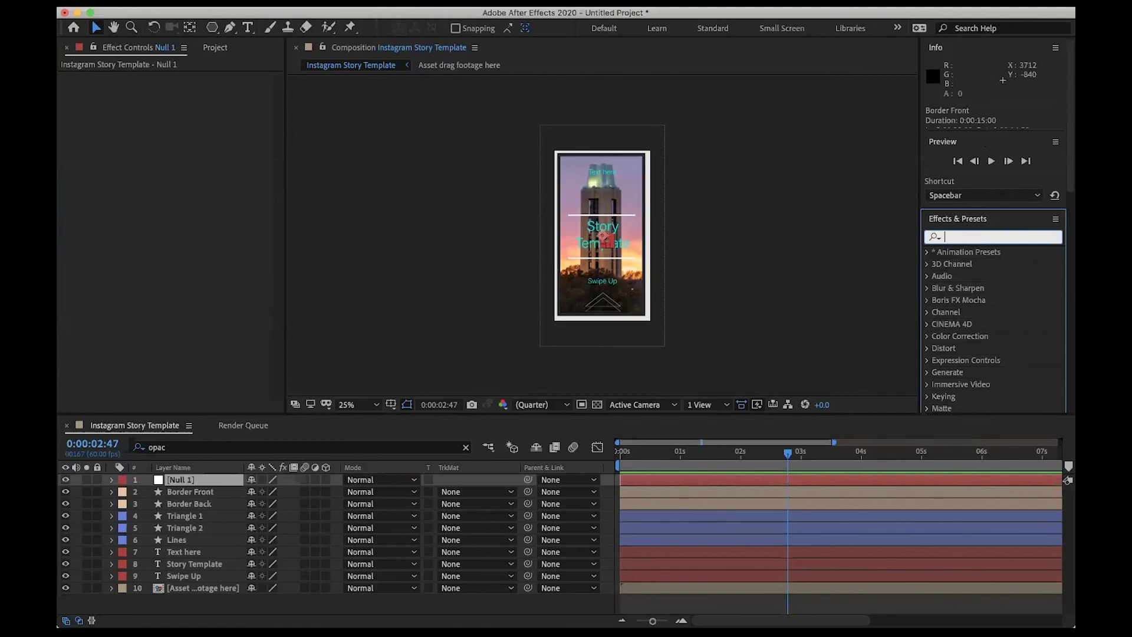
{"action": "type", "text": "fill"}
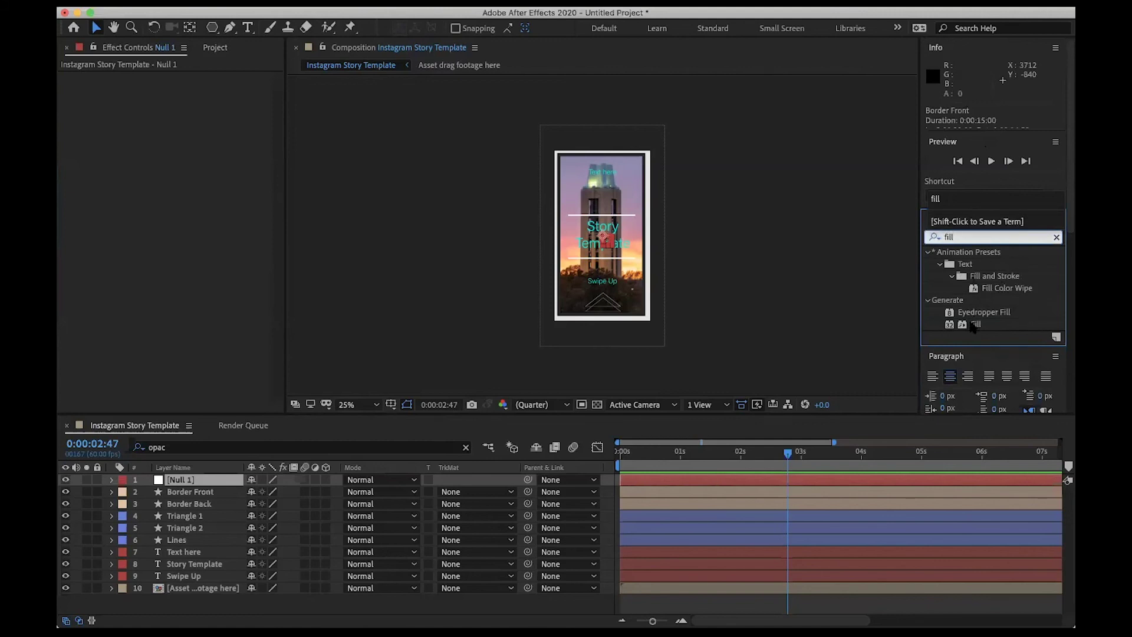
{"action": "left_click_drag", "start_coordinate": [951, 327], "coordinate": [178, 484]}
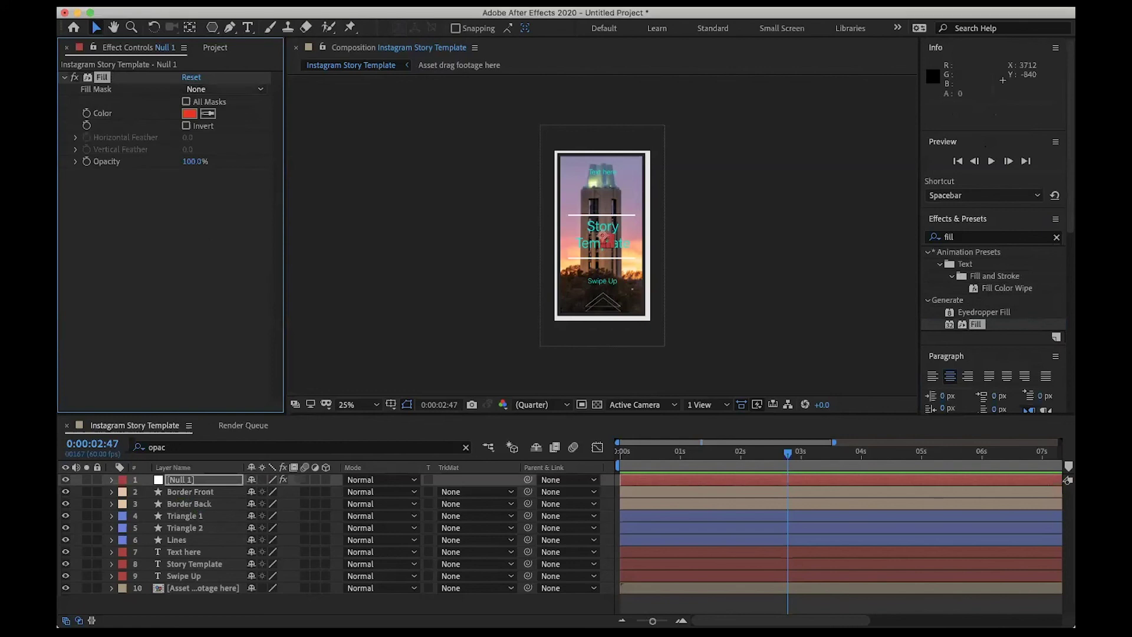
Copy the null's Fill effect with relative property links and paste it onto the Border Front layer.
{"action": "left_click", "coordinate": [203, 0]}
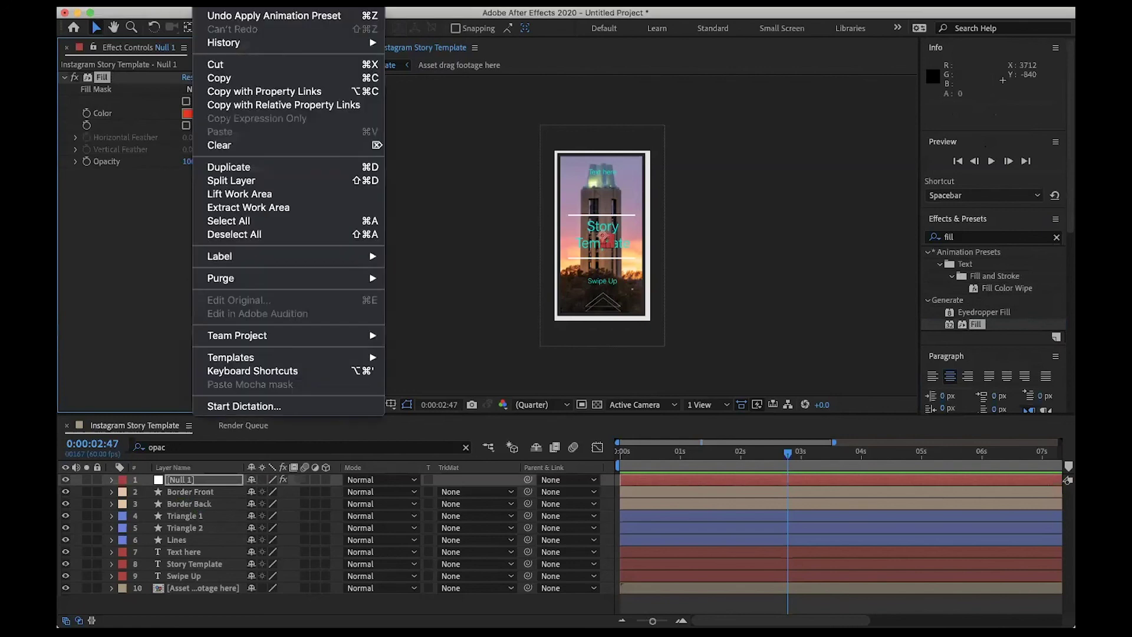
{"action": "left_click", "coordinate": [225, 76]}
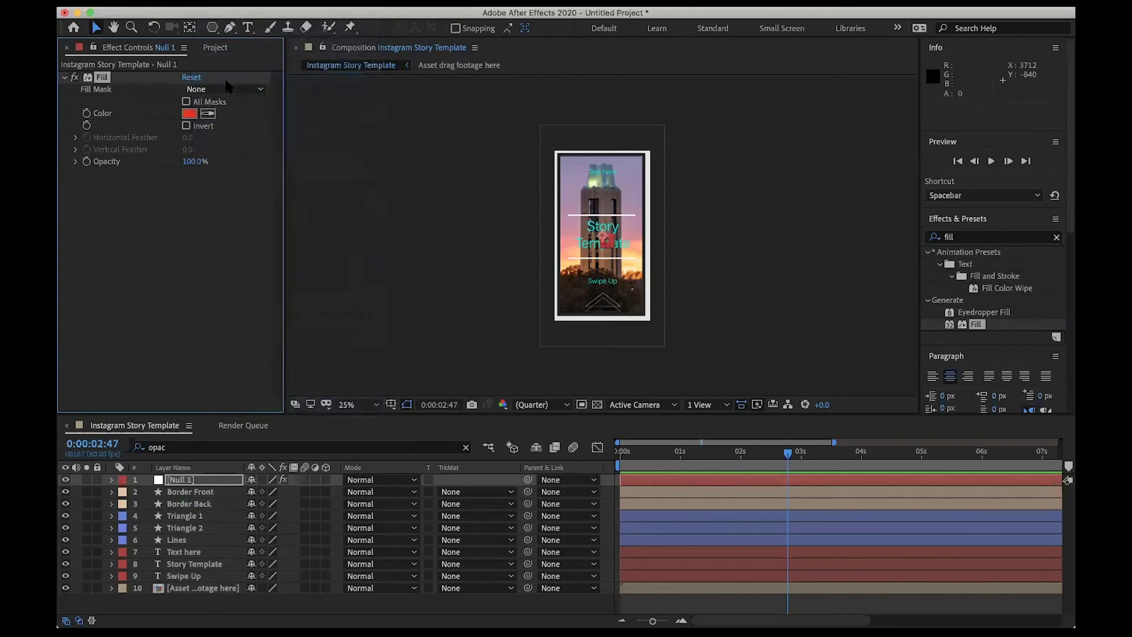
{"action": "left_click", "coordinate": [203, 0]}
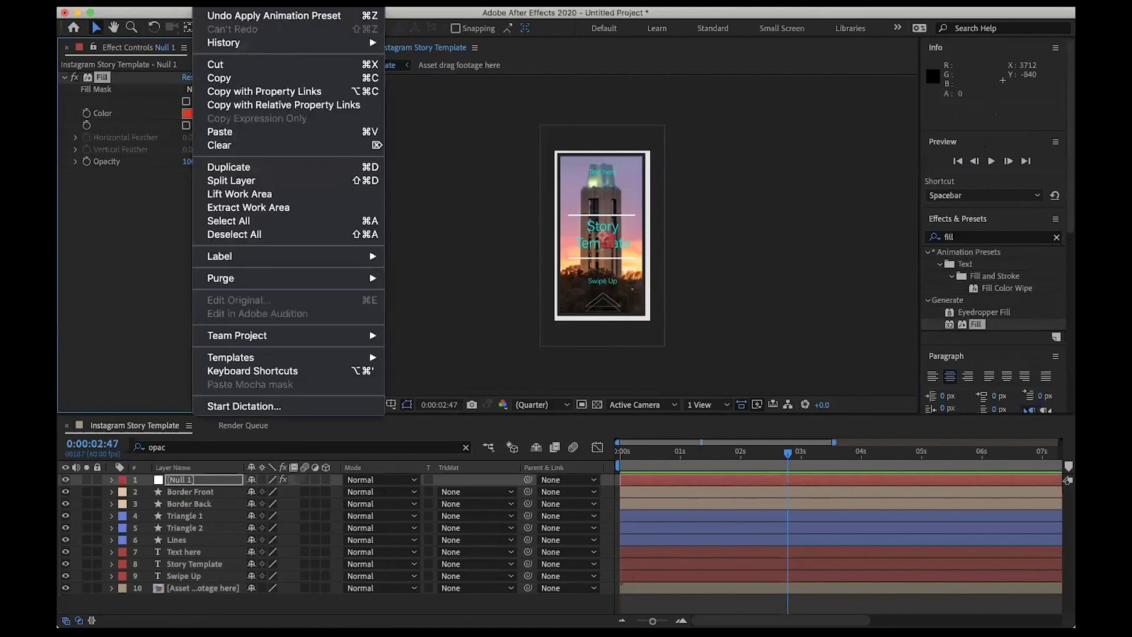
{"action": "left_click", "coordinate": [234, 109]}
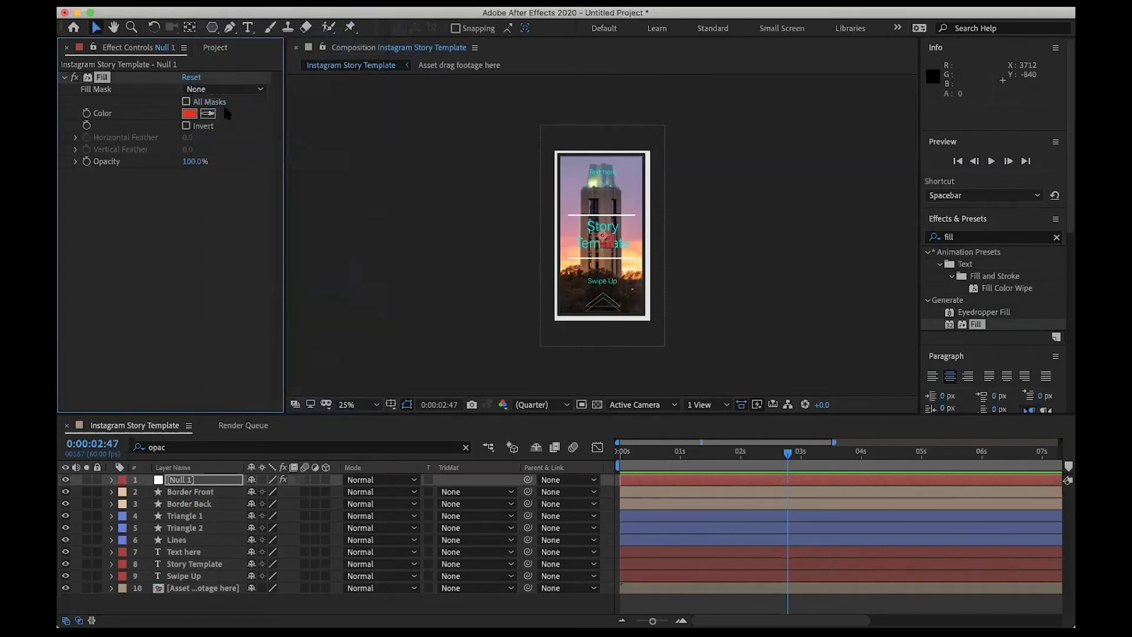
{"action": "left_click", "coordinate": [189, 492]}
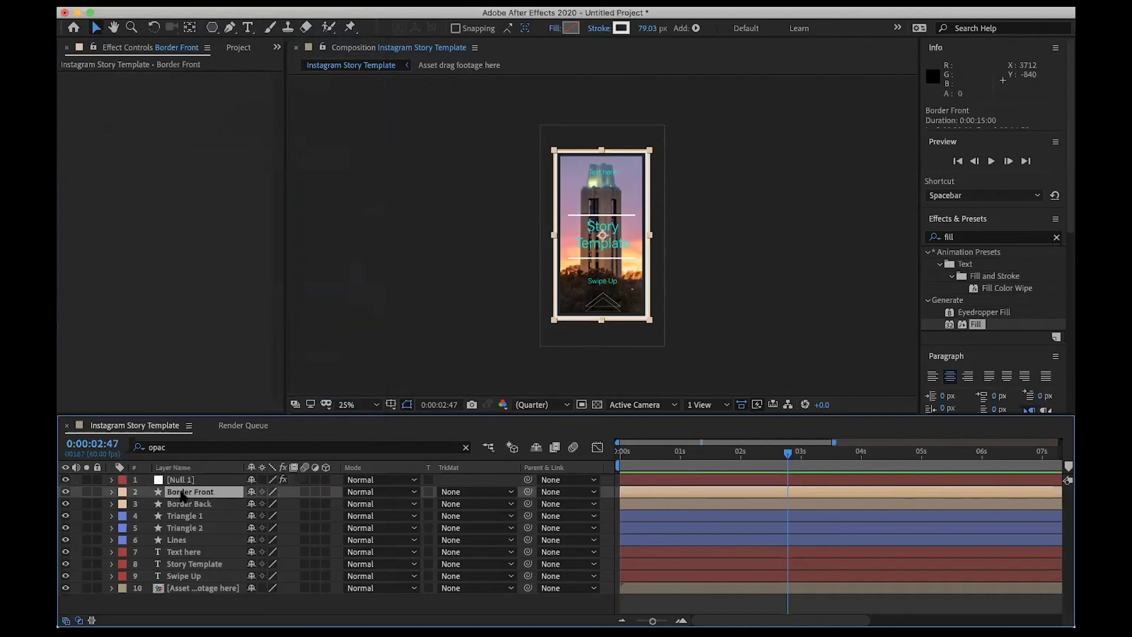
{"action": "right_click", "coordinate": [182, 494]}
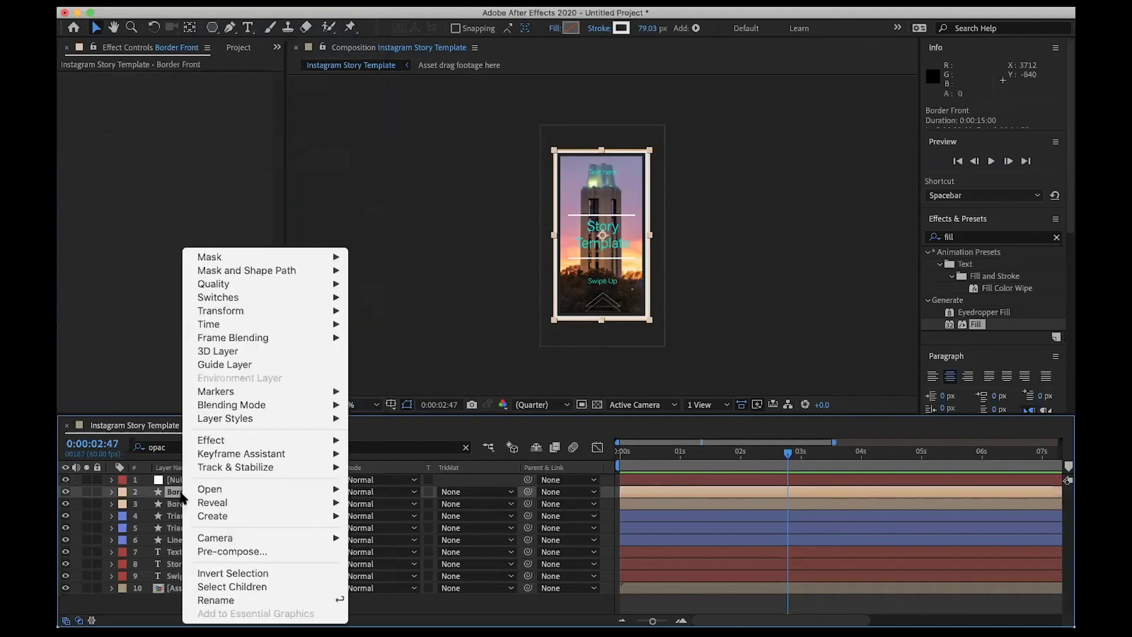
{"action": "key", "text": "Escape"}
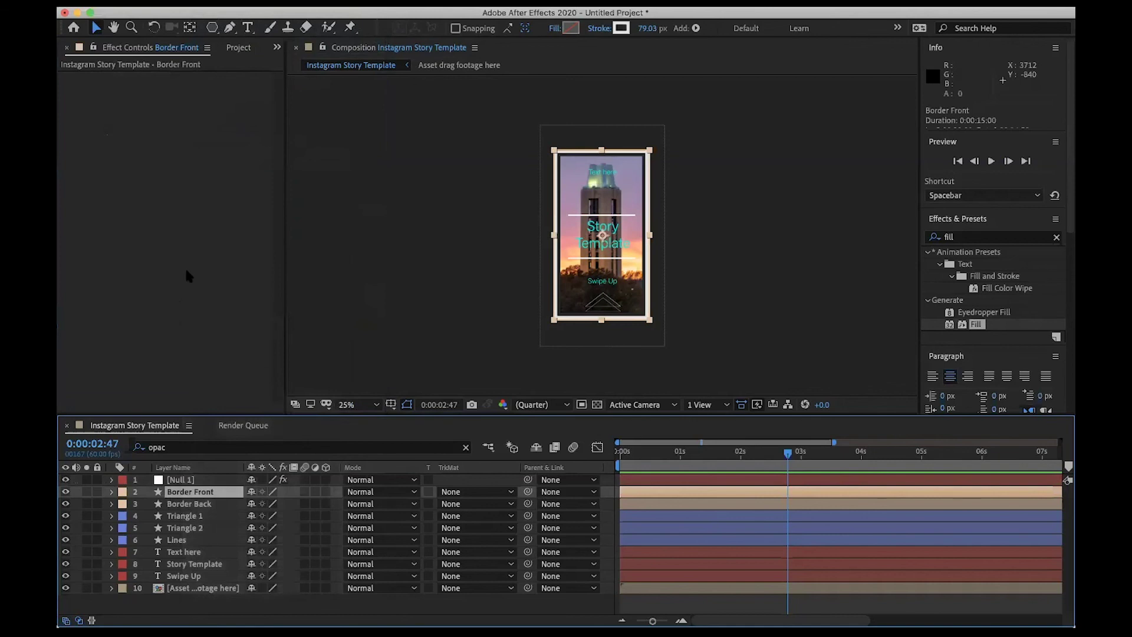
{"action": "left_click_drag", "start_coordinate": [185, 267], "coordinate": [185, 267]}
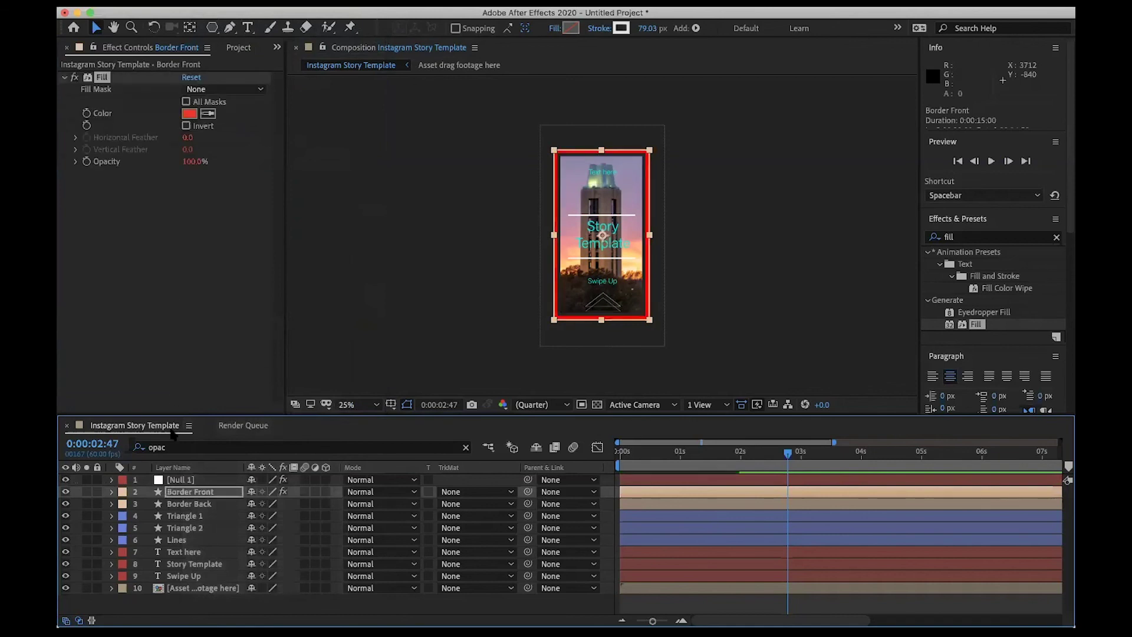
Paste the linked Fill effect onto the Border Back layer too, and rename the null layer Border fill.
{"action": "left_click", "coordinate": [182, 505]}
{"action": "key", "text": "super+alt+shift+e"}
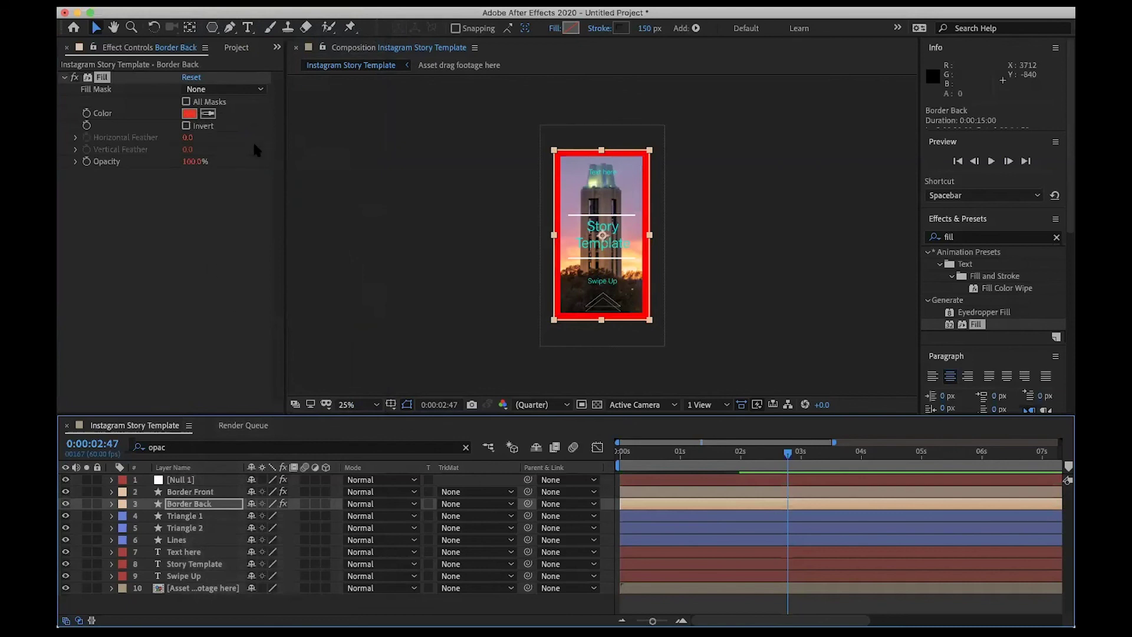
{"action": "double_click", "coordinate": [174, 480]}
{"action": "left_click", "coordinate": [186, 482]}
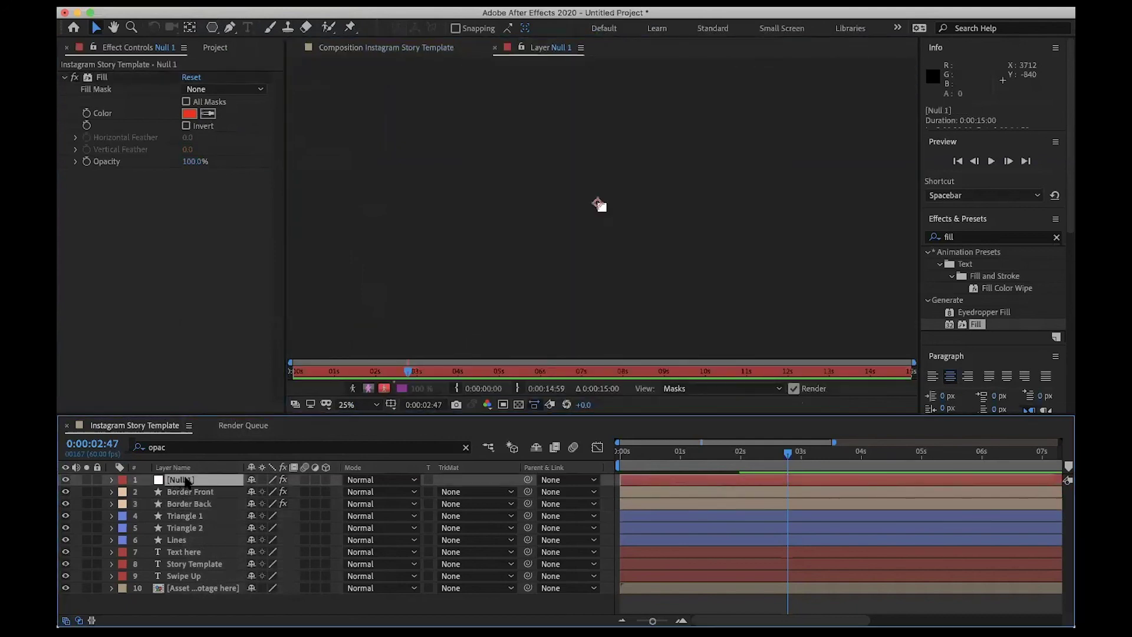
{"action": "key", "text": "Return"}
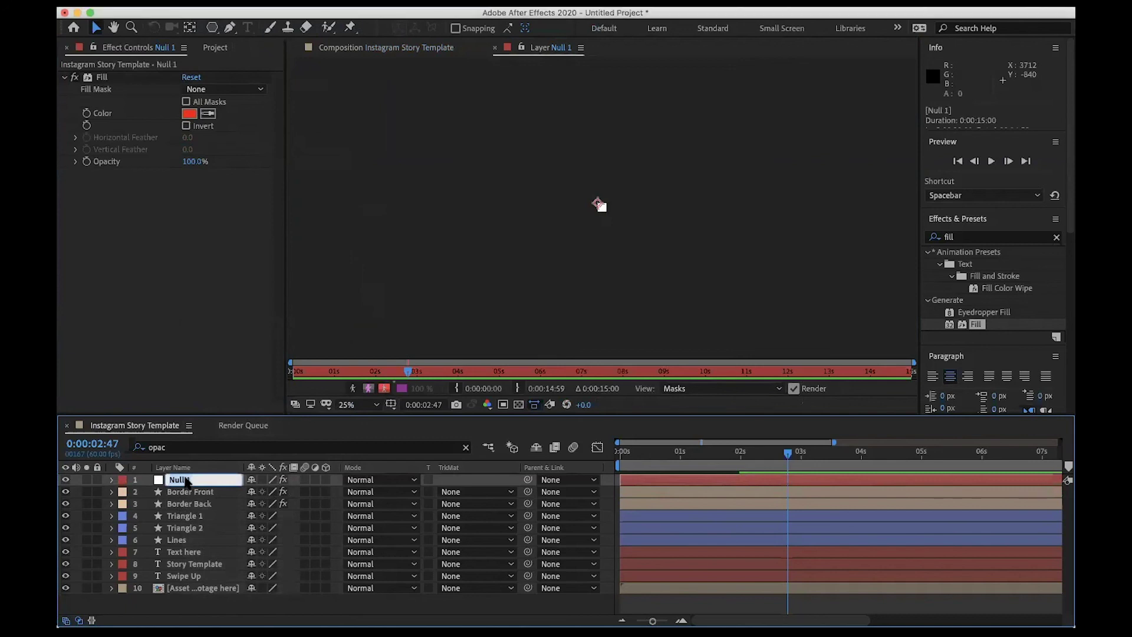
{"action": "type", "text": "Bod"}
{"action": "type", "text": "der fill"}
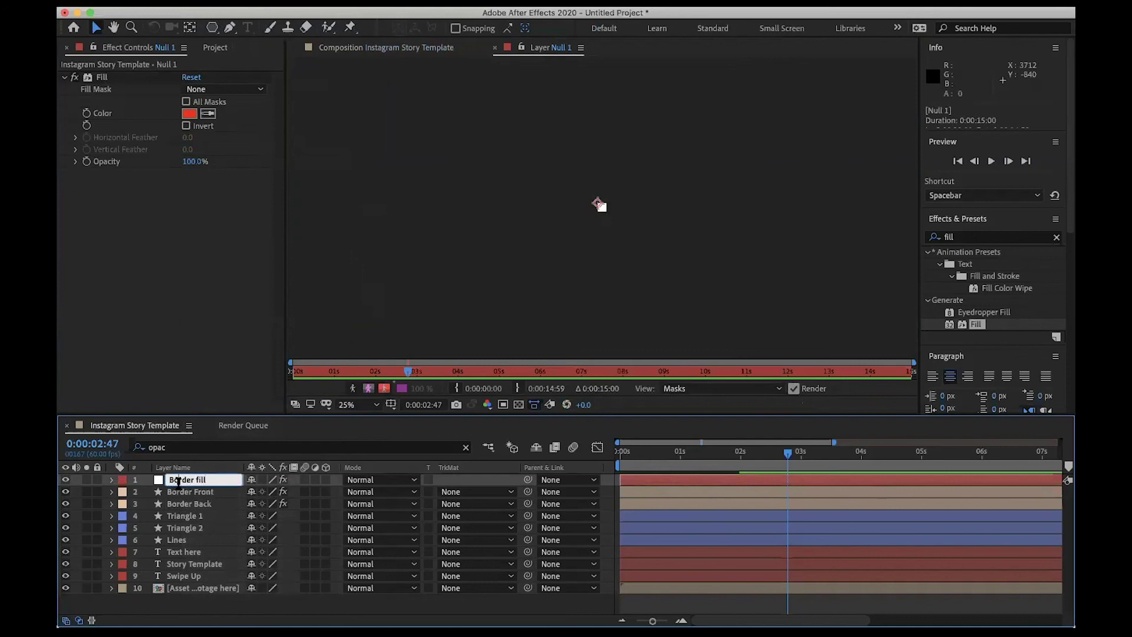
{"action": "left_click", "coordinate": [184, 505]}
{"action": "left_click", "coordinate": [189, 480]}
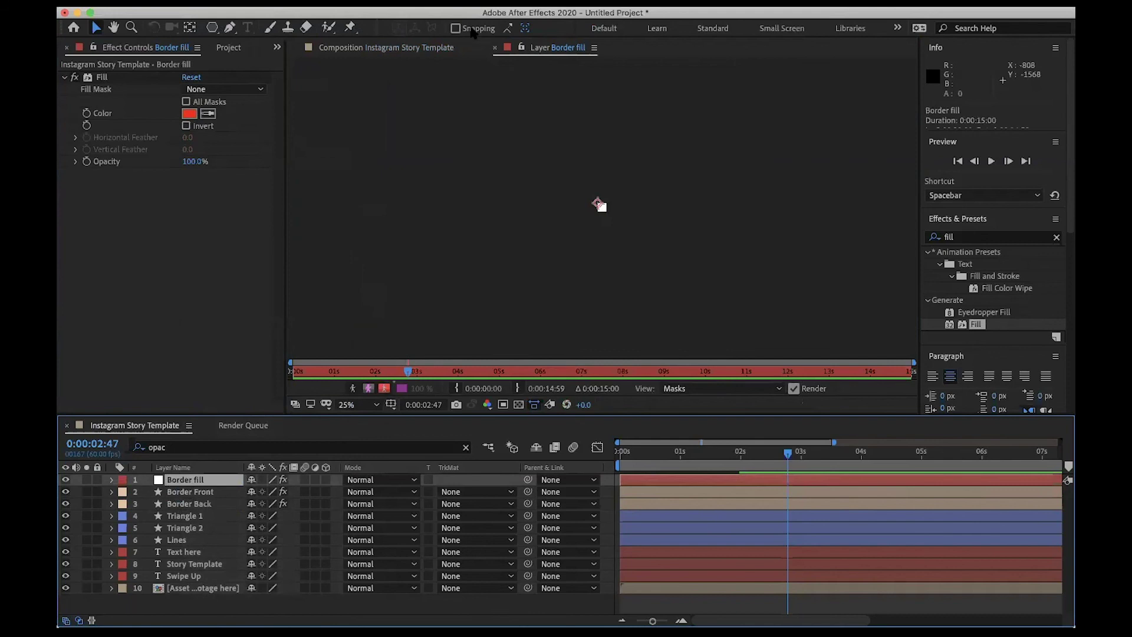
Test the linked borders with a purple sampled from the footage's sky, and undo back to before the Border Back paste.
{"action": "left_click", "coordinate": [495, 47]}
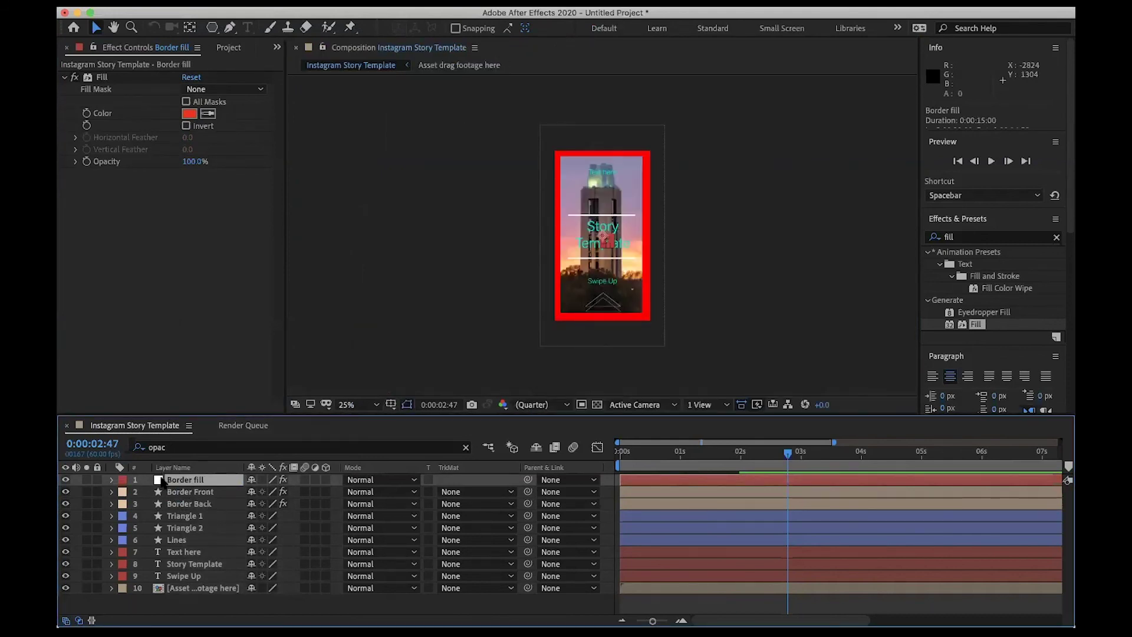
{"action": "left_click", "coordinate": [207, 115]}
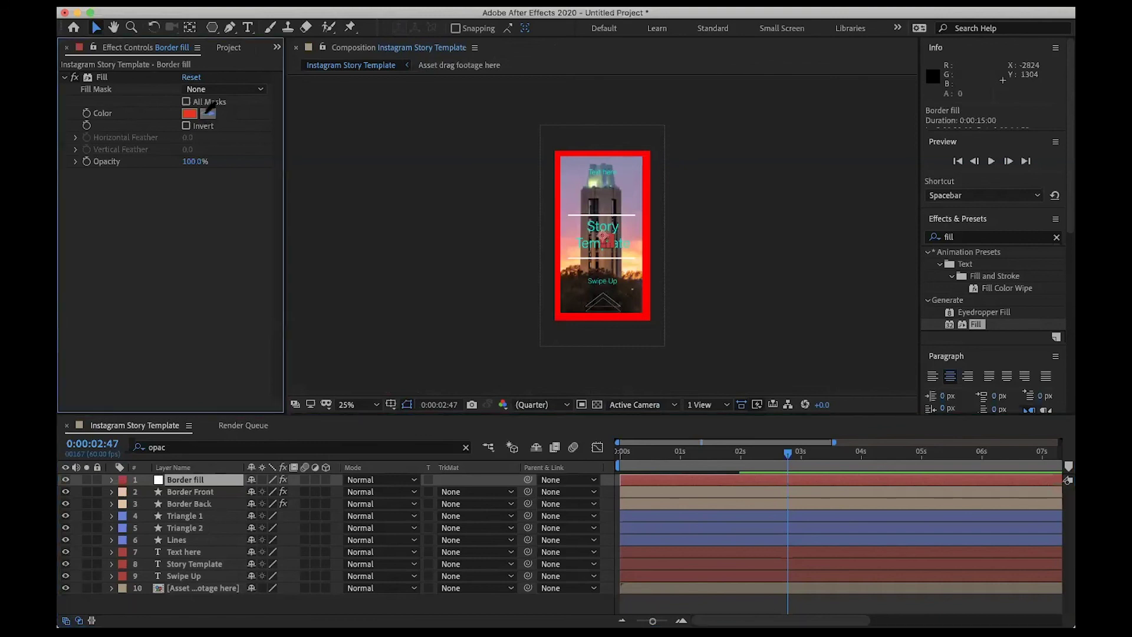
{"action": "left_click", "coordinate": [565, 168]}
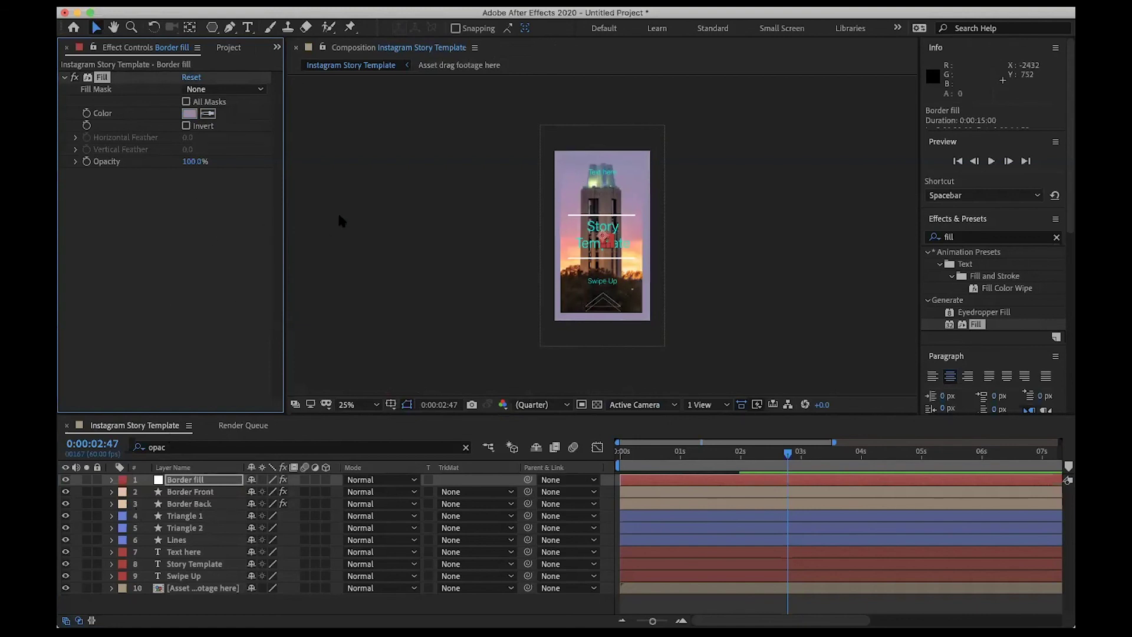
{"action": "key", "text": "super+z"}
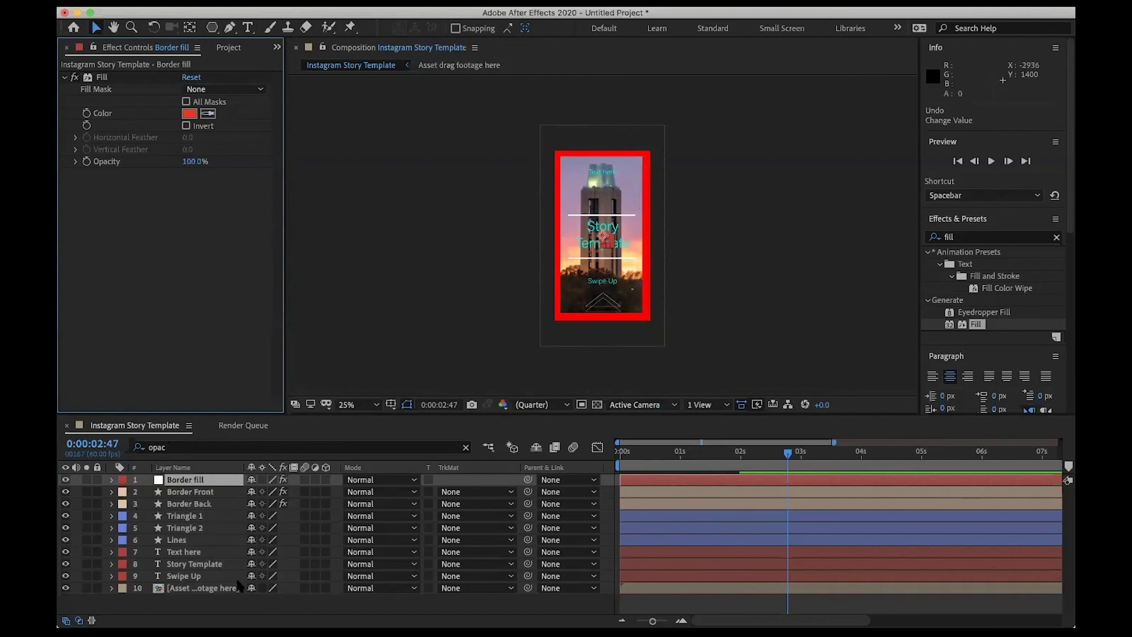
Rename the null layer Border front after the single border layer it controls.
{"action": "left_click", "coordinate": [193, 505]}
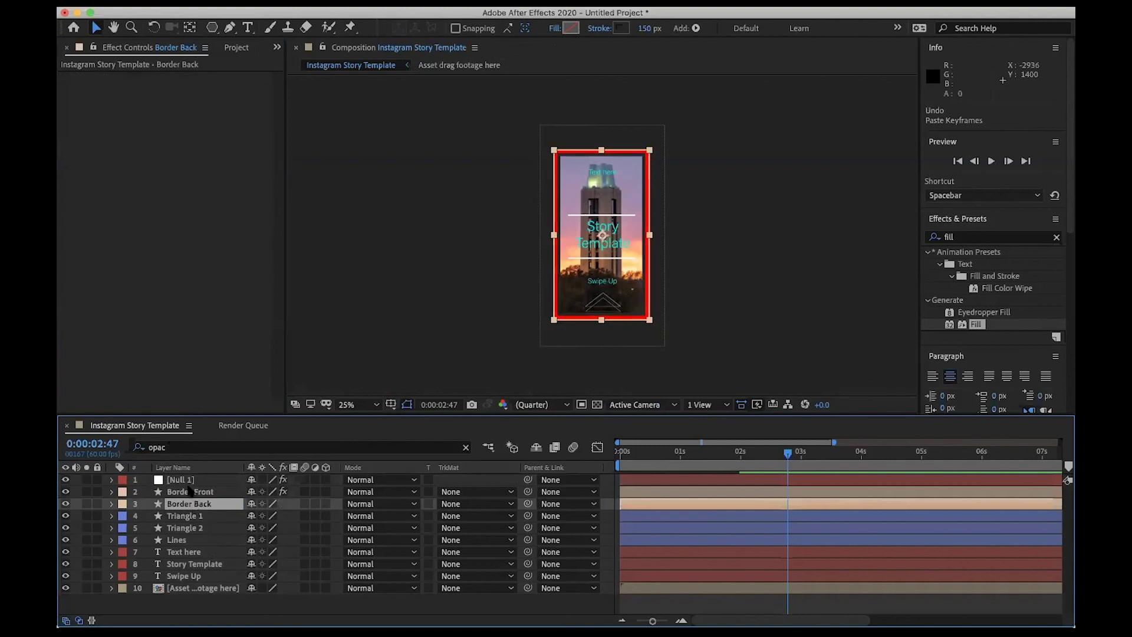
{"action": "left_click", "coordinate": [190, 493]}
{"action": "left_click", "coordinate": [175, 481]}
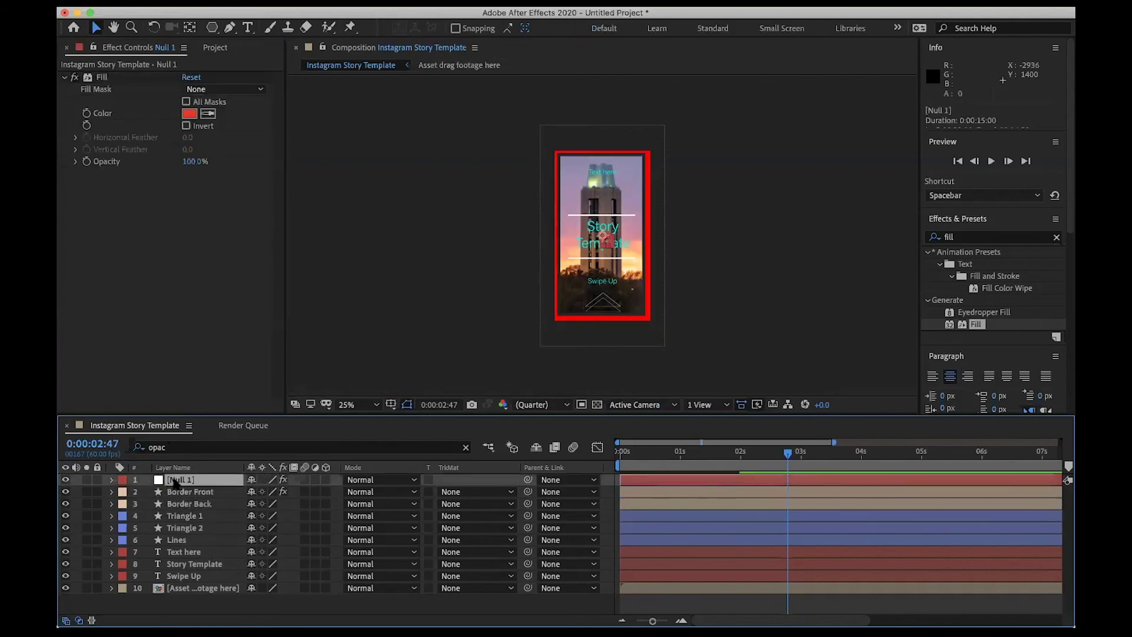
{"action": "key", "text": "Return"}
{"action": "type", "text": "Border front"}
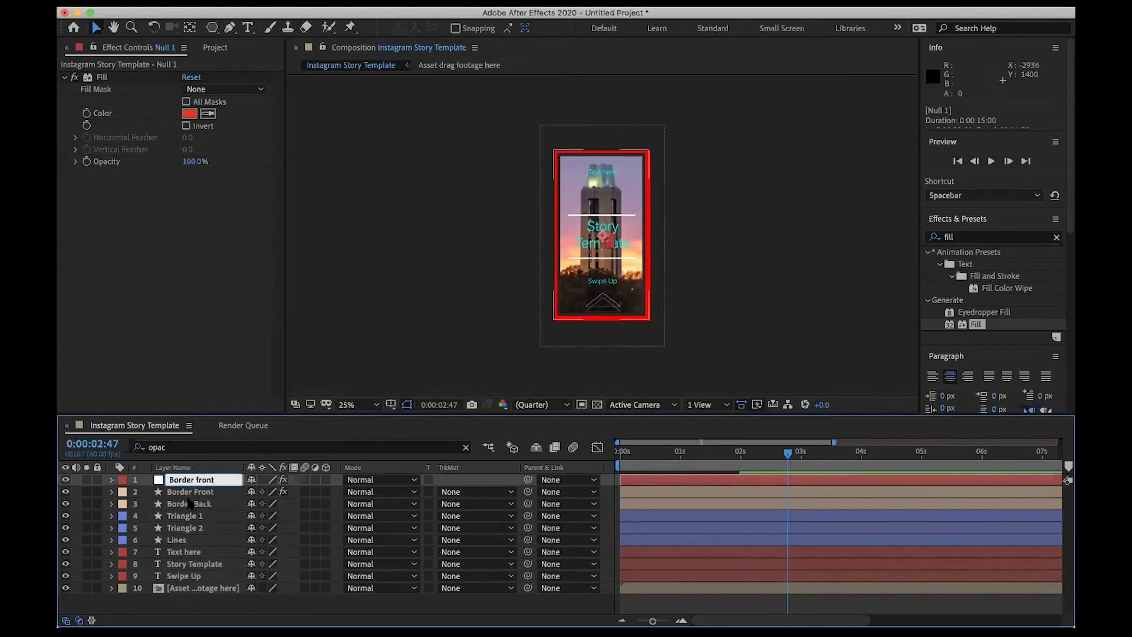
{"action": "left_click", "coordinate": [188, 493]}
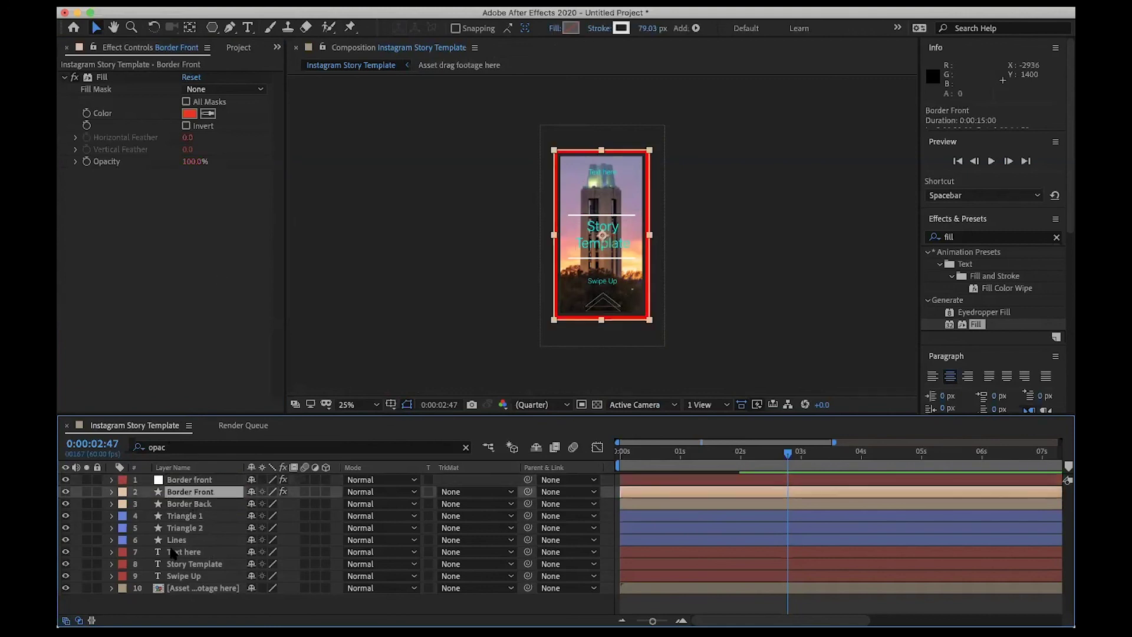
Set the null's Fill color to the muted purple sampled from the sky in the footage.
{"action": "left_click", "coordinate": [197, 481]}
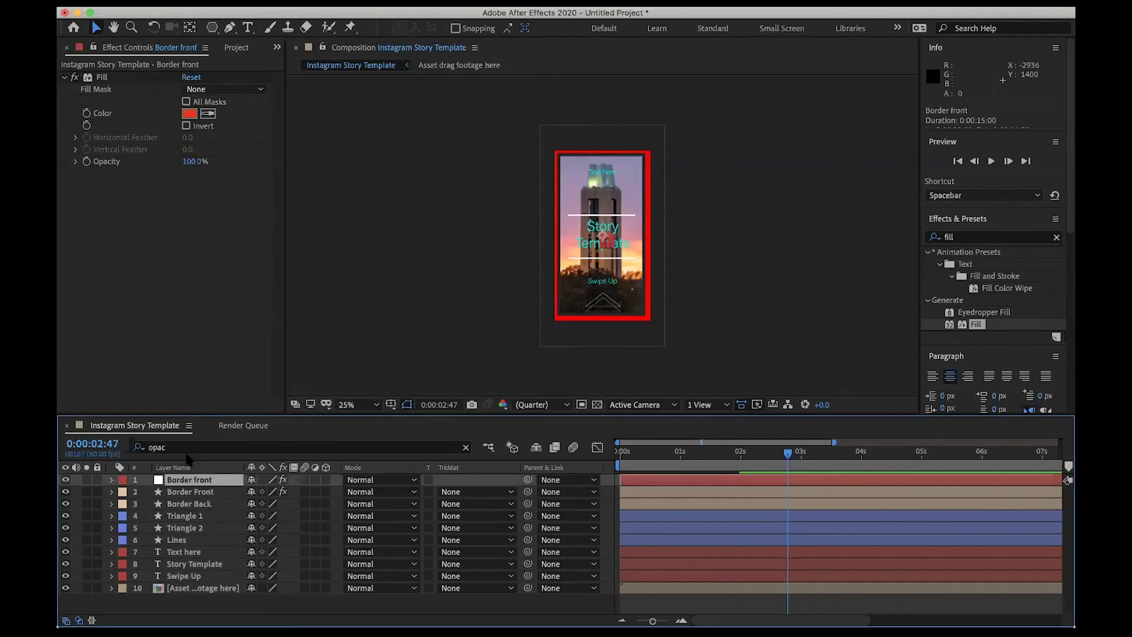
{"action": "left_click", "coordinate": [207, 113]}
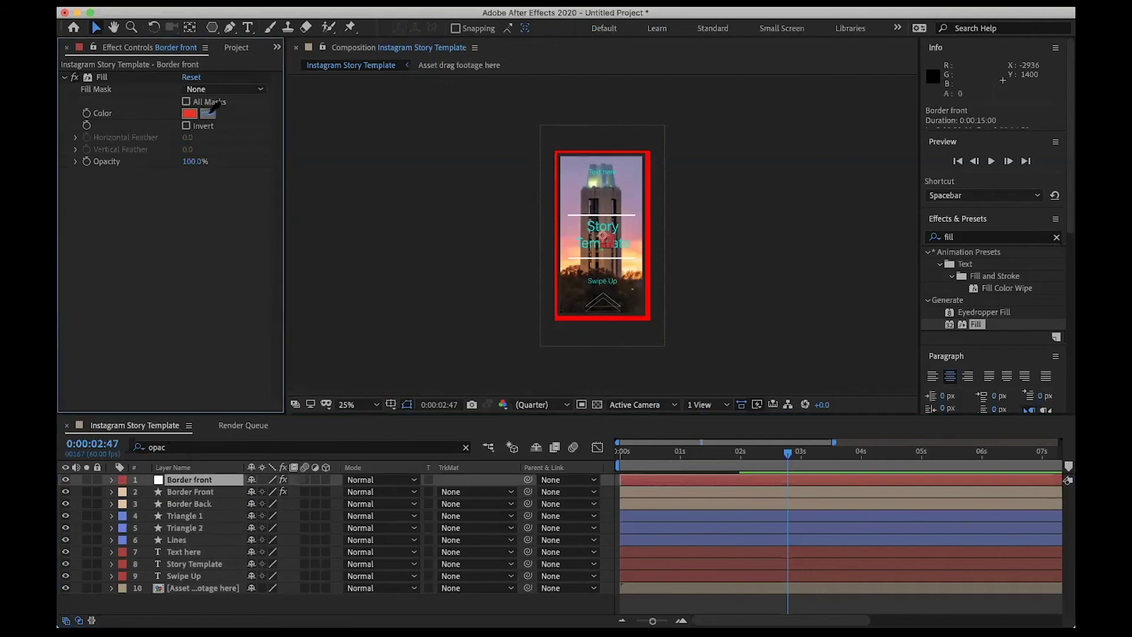
{"action": "left_click", "coordinate": [568, 164]}
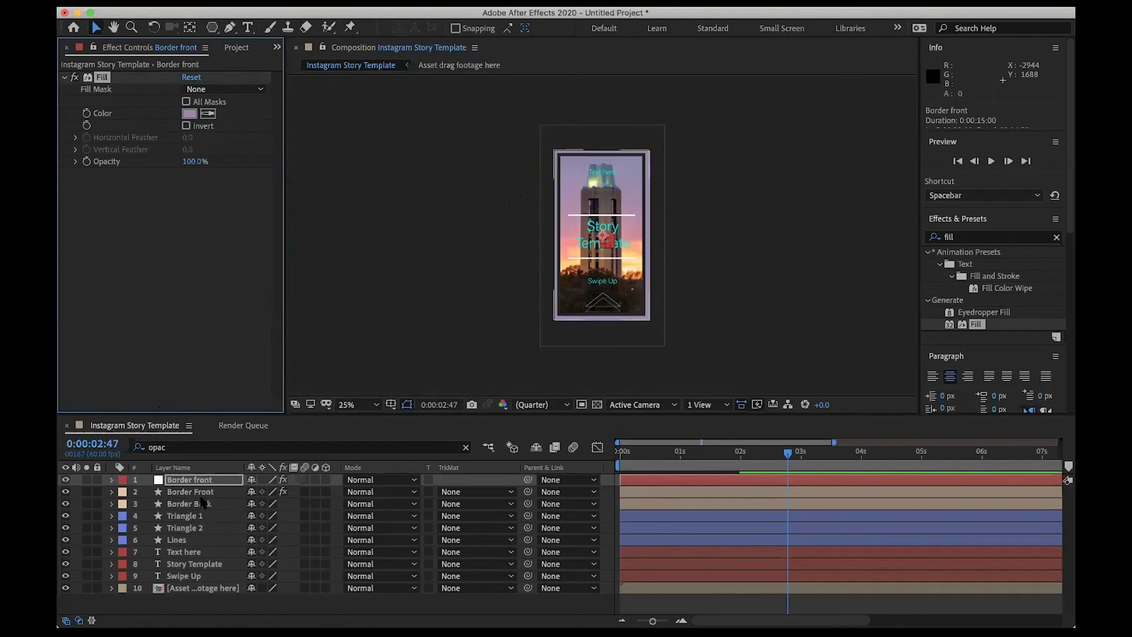
Lock the Border Front, Border Back, Triangle 1, Triangle 2 and Lines layers.
{"action": "left_click", "coordinate": [97, 493]}
{"action": "left_click", "coordinate": [97, 503]}
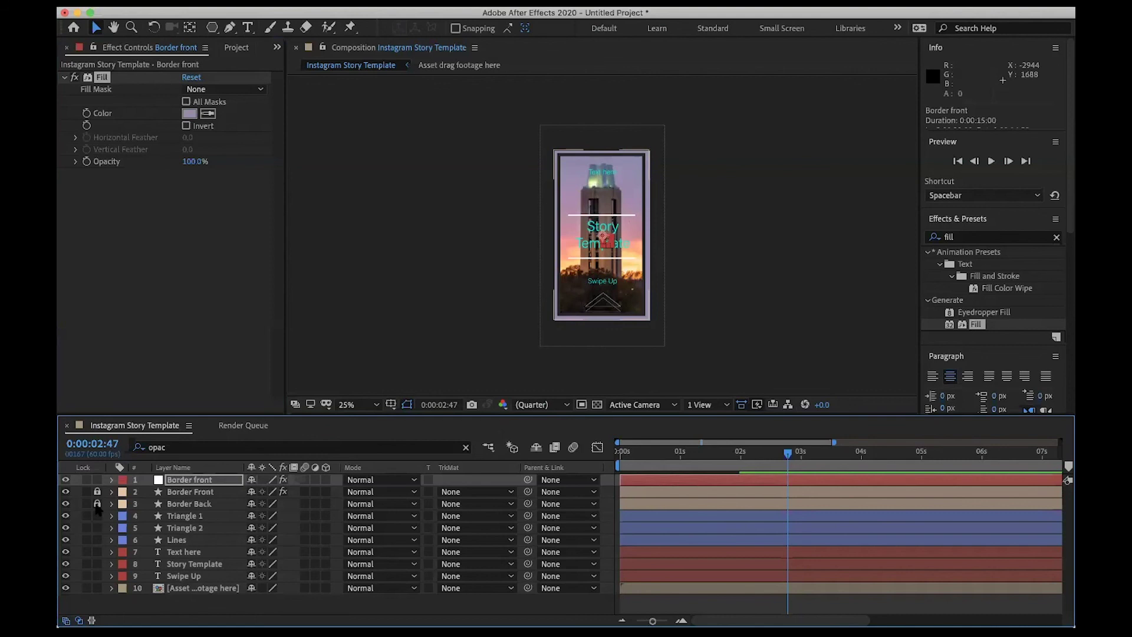
{"action": "left_click", "coordinate": [96, 515]}
{"action": "left_click", "coordinate": [97, 528]}
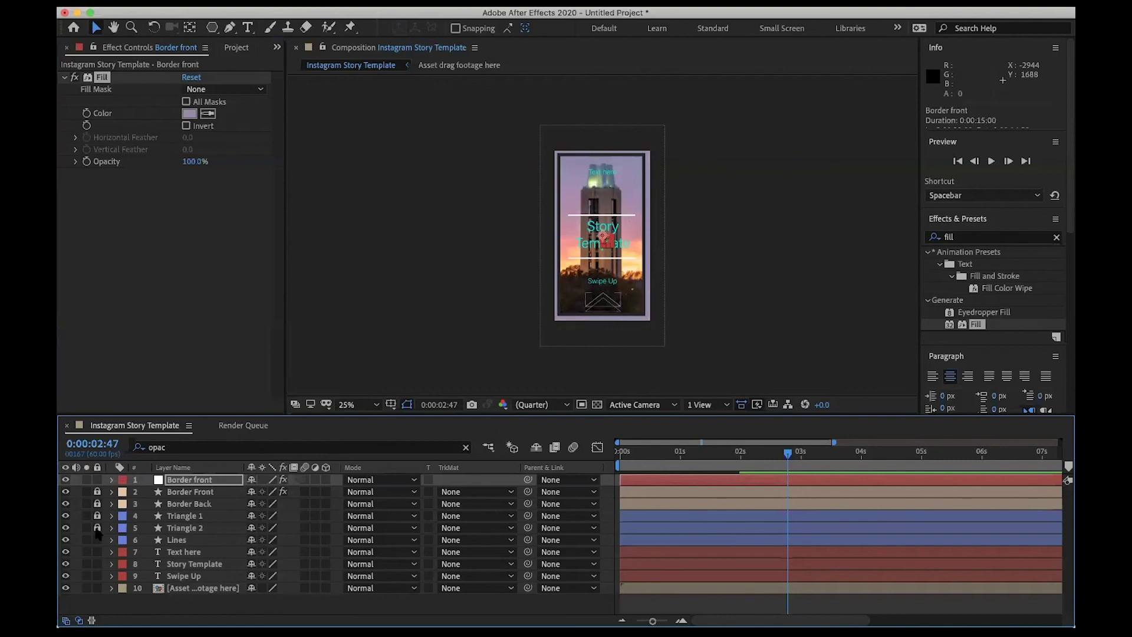
{"action": "left_click", "coordinate": [97, 540]}
Try to mark the Border Back, Triangle 1, Triangle 2 and Lines layers as shy.
{"action": "left_click", "coordinate": [251, 503]}
{"action": "left_click", "coordinate": [252, 515]}
{"action": "left_click", "coordinate": [252, 527]}
{"action": "left_click", "coordinate": [252, 539]}
Unlock the border, triangle and lines layers, and clear the shy marks from Border Back through Lines.
{"action": "left_click", "coordinate": [96, 539]}
{"action": "left_click", "coordinate": [96, 528]}
{"action": "left_click", "coordinate": [97, 516]}
{"action": "left_click", "coordinate": [97, 504]}
{"action": "left_click", "coordinate": [97, 492]}
{"action": "left_click", "coordinate": [251, 539]}
{"action": "left_click", "coordinate": [251, 527]}
{"action": "left_click", "coordinate": [251, 515]}
{"action": "left_click", "coordinate": [251, 504]}
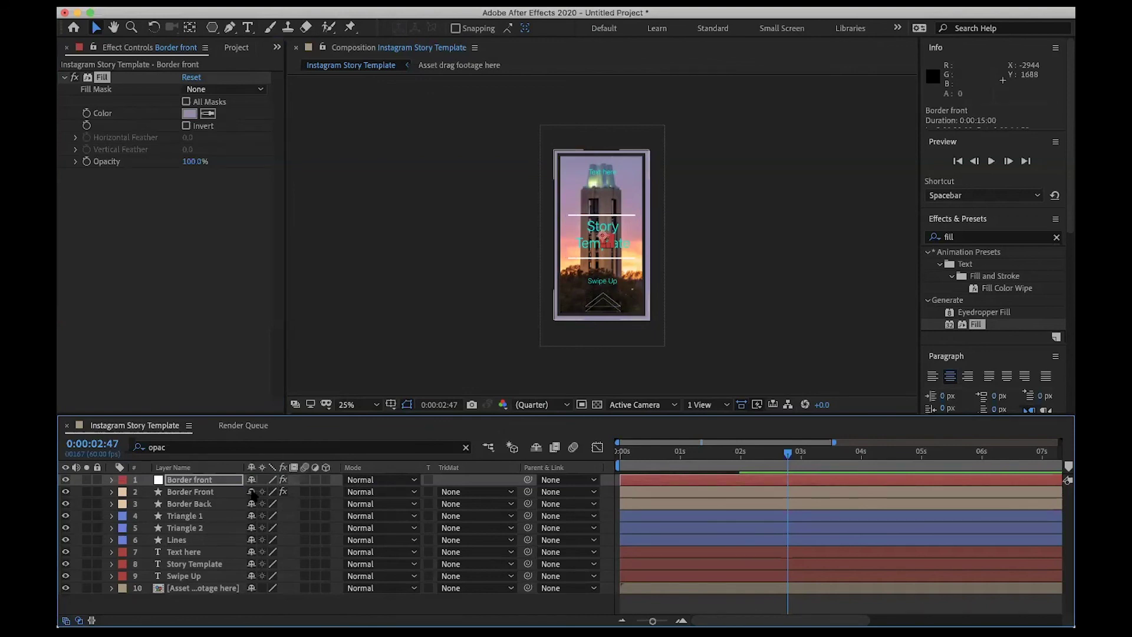
Mark the Border Front, Border Back, Triangle 1, Triangle 2 and Lines layers as shy, and test hiding shy layers in the timeline.
{"action": "left_click", "coordinate": [251, 504]}
{"action": "left_click", "coordinate": [251, 527]}
{"action": "left_click", "coordinate": [251, 540]}
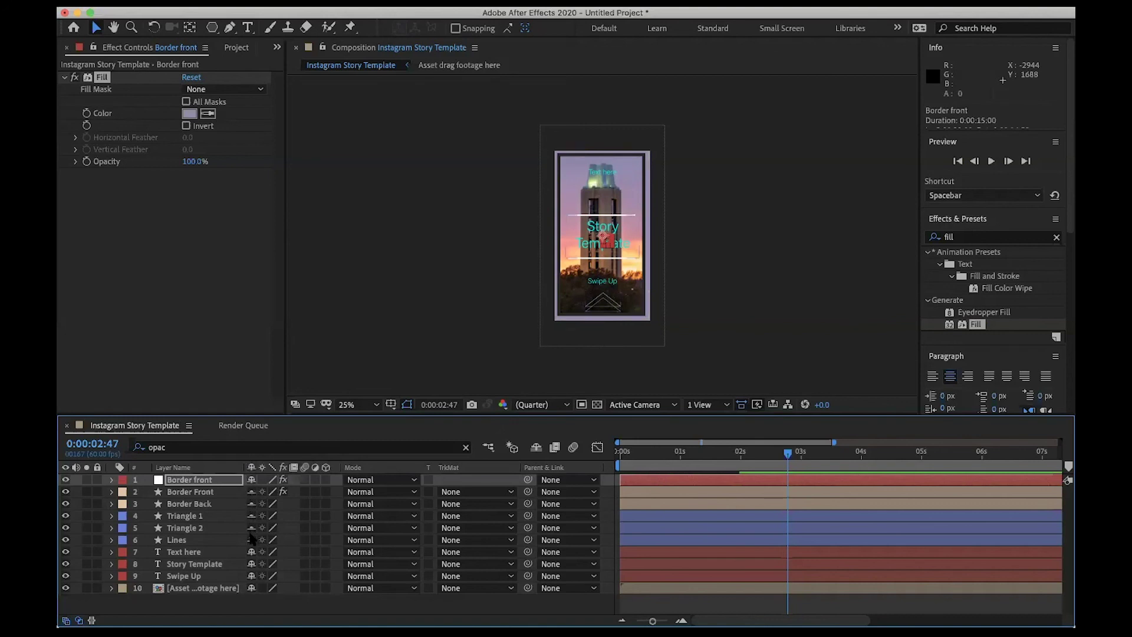
{"action": "right_click", "coordinate": [254, 470]}
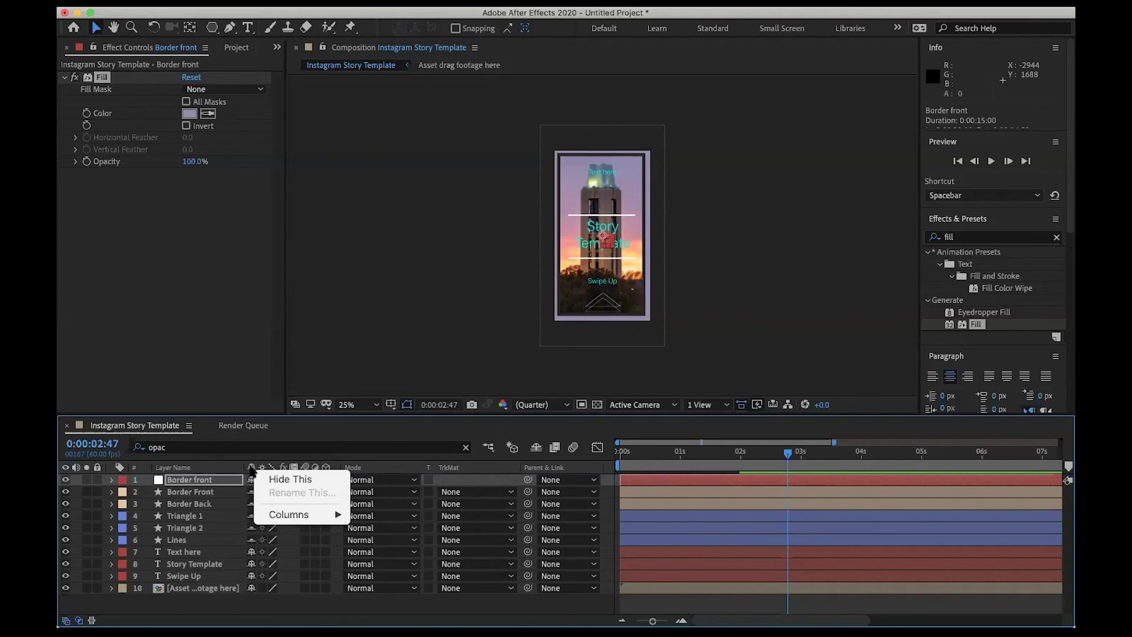
{"action": "left_click", "coordinate": [252, 470]}
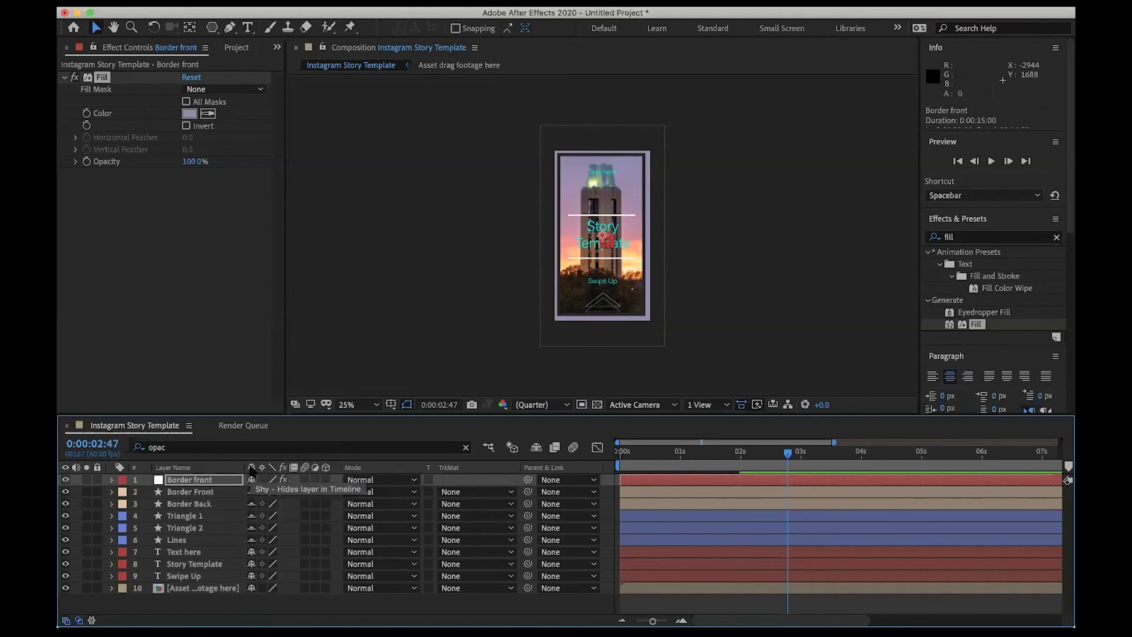
{"action": "left_click", "coordinate": [537, 448]}
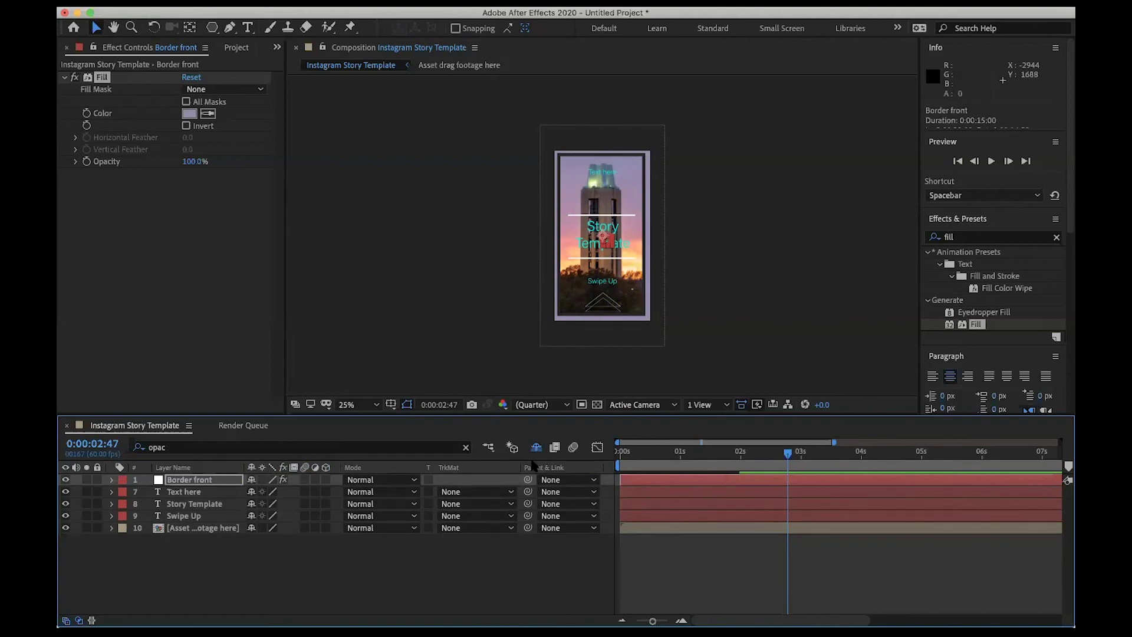
{"action": "left_click", "coordinate": [536, 447]}
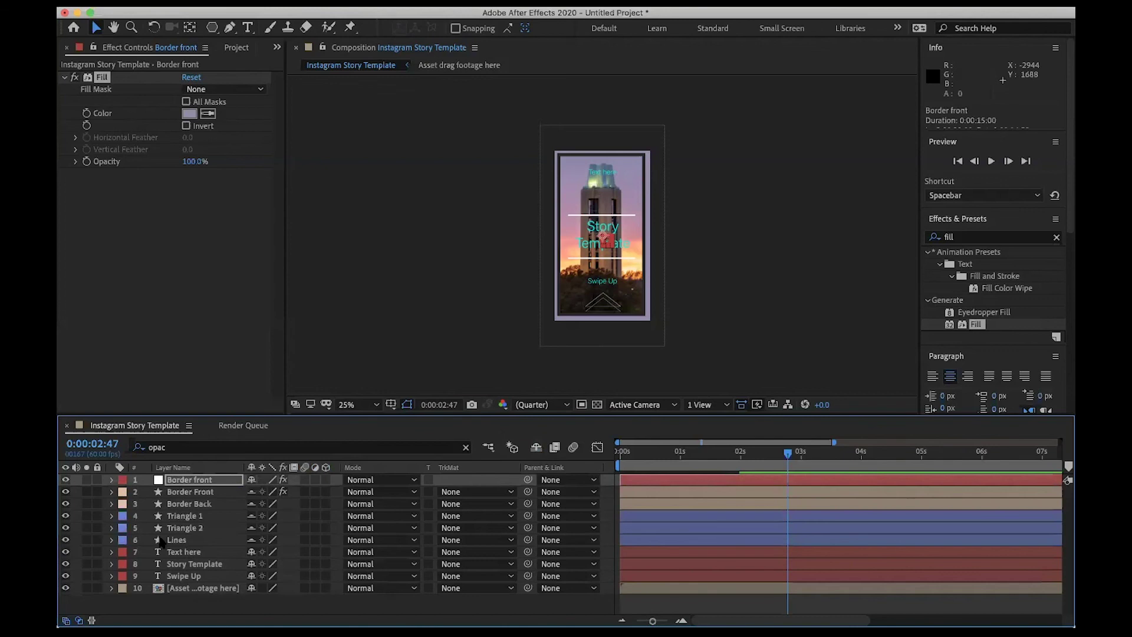
Lock the five shape layers from Border Front through Lines and hide the shy layers in the timeline.
{"action": "left_click", "coordinate": [87, 491]}
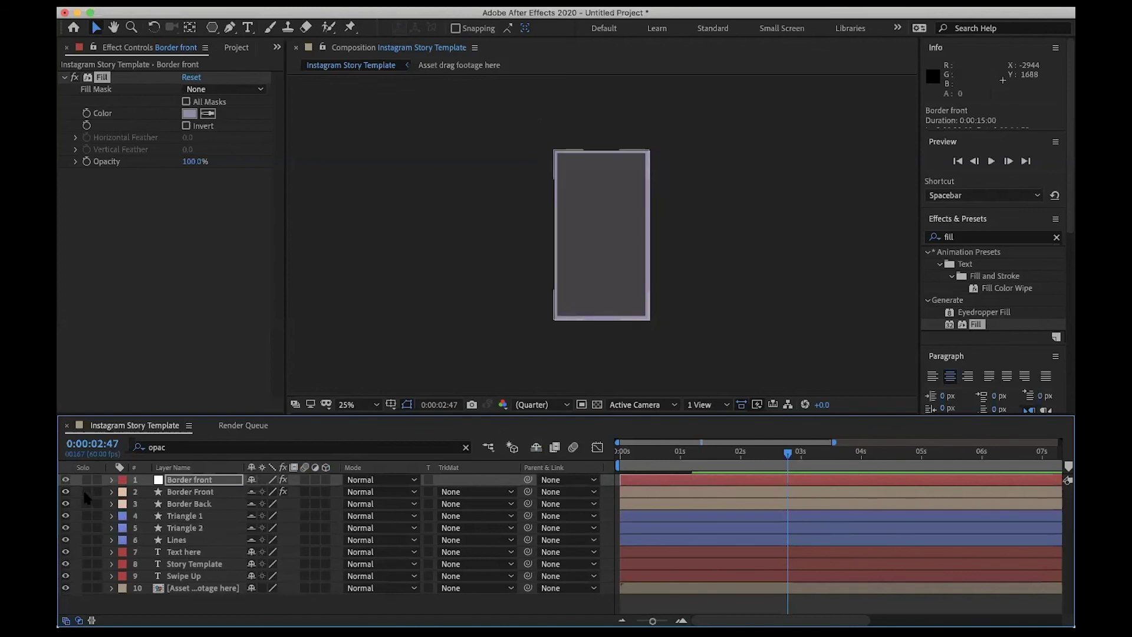
{"action": "left_click", "coordinate": [87, 491]}
{"action": "left_click_drag", "start_coordinate": [98, 493], "coordinate": [96, 547]}
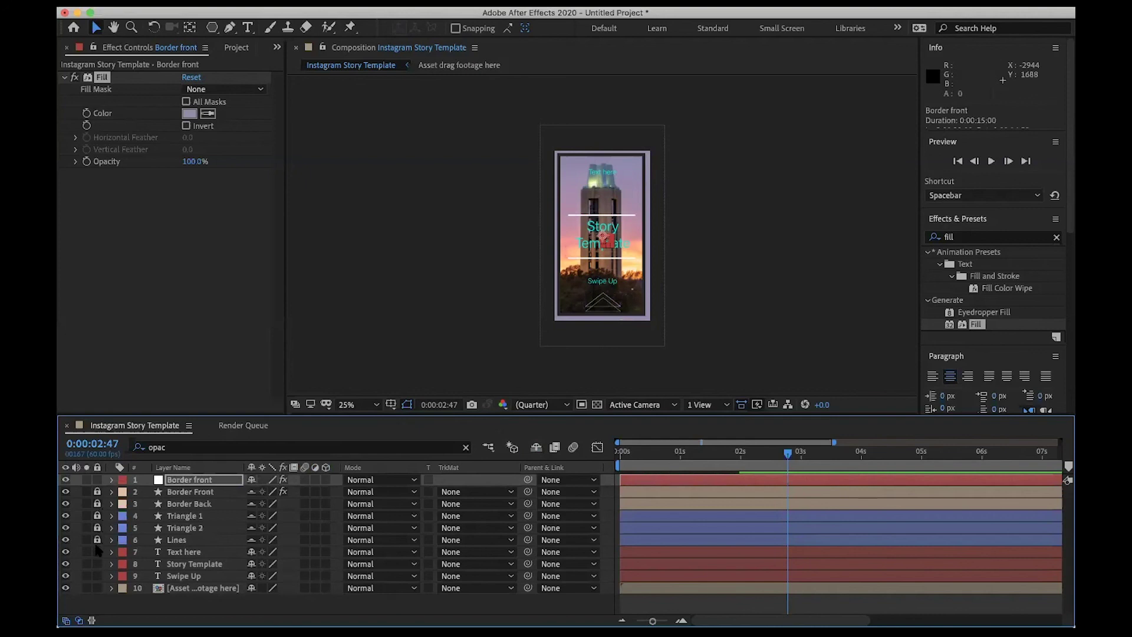
{"action": "left_click", "coordinate": [535, 448]}
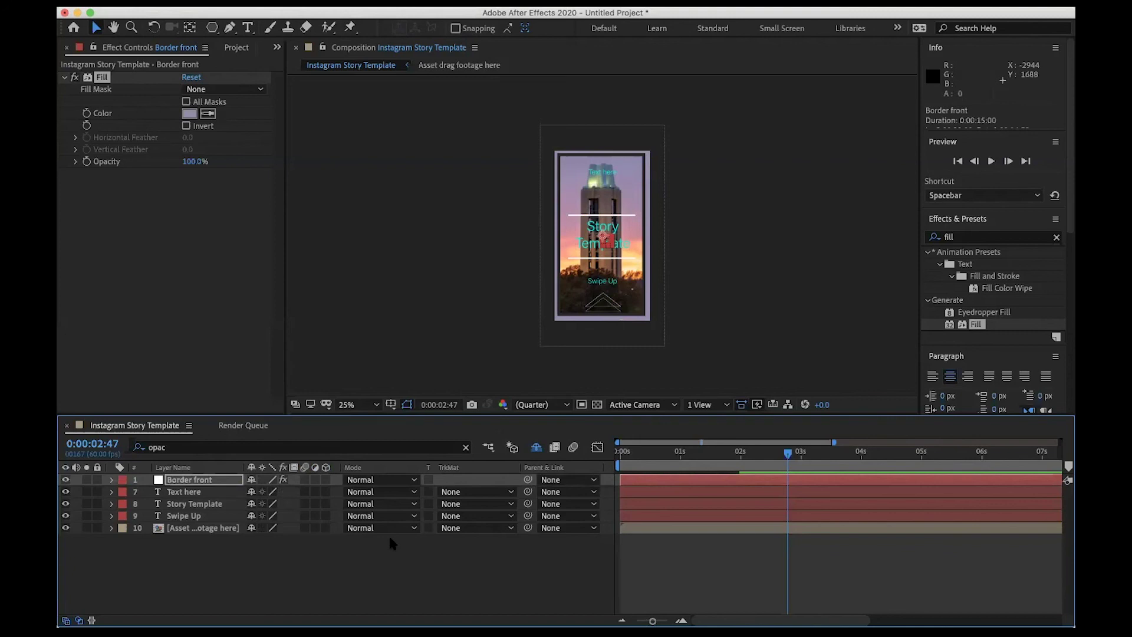
Save the project as "Story template demo.aep" in the Desktop folder AE SKillbuilder > Week 2 story template.
{"action": "left_click", "coordinate": [212, 323]}
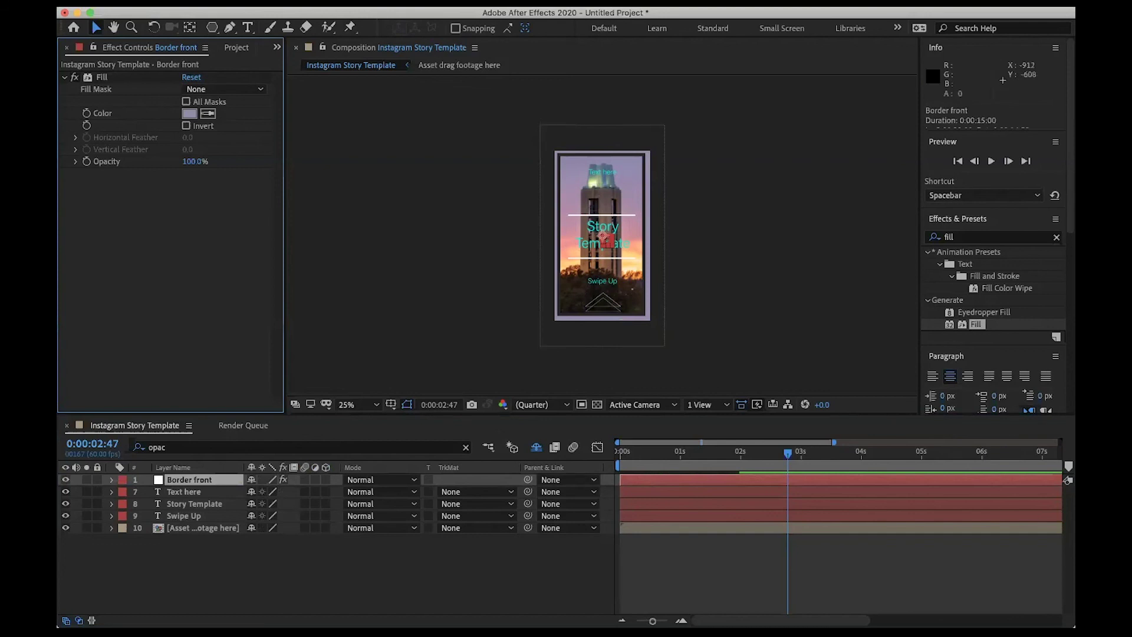
{"action": "left_click", "coordinate": [177, 5]}
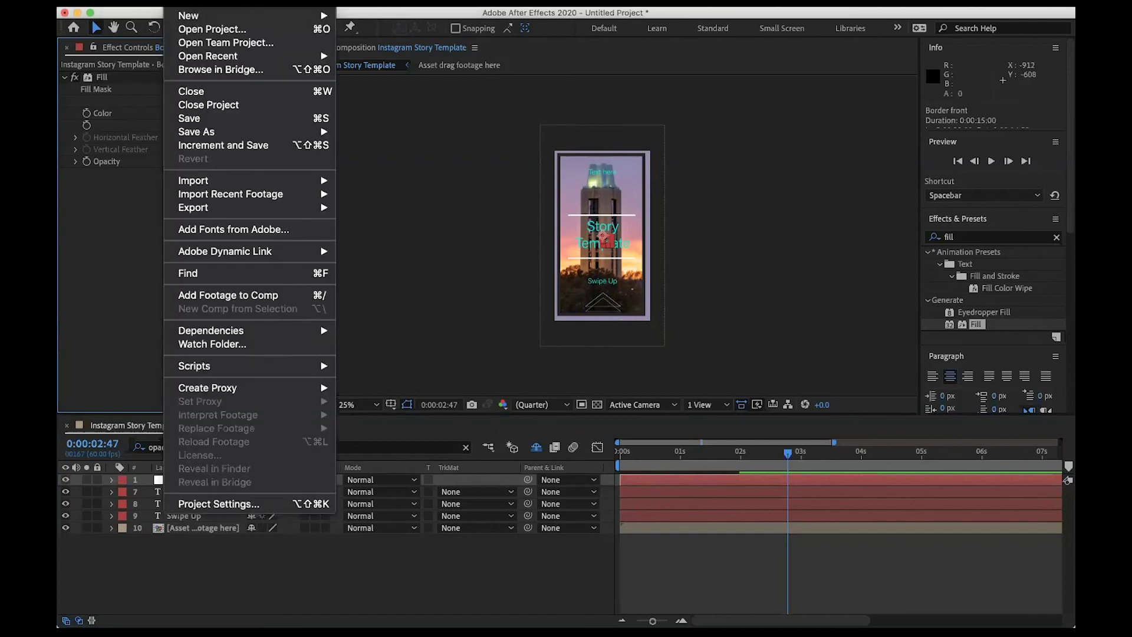
{"action": "left_click", "coordinate": [187, 119]}
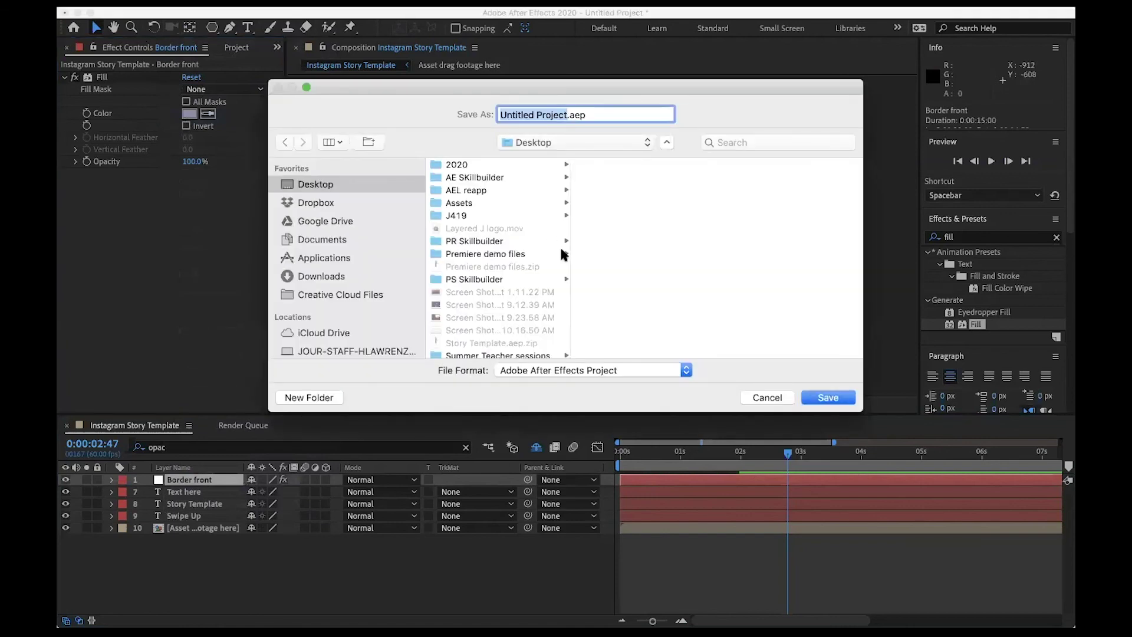
{"action": "type", "text": "Story template"}
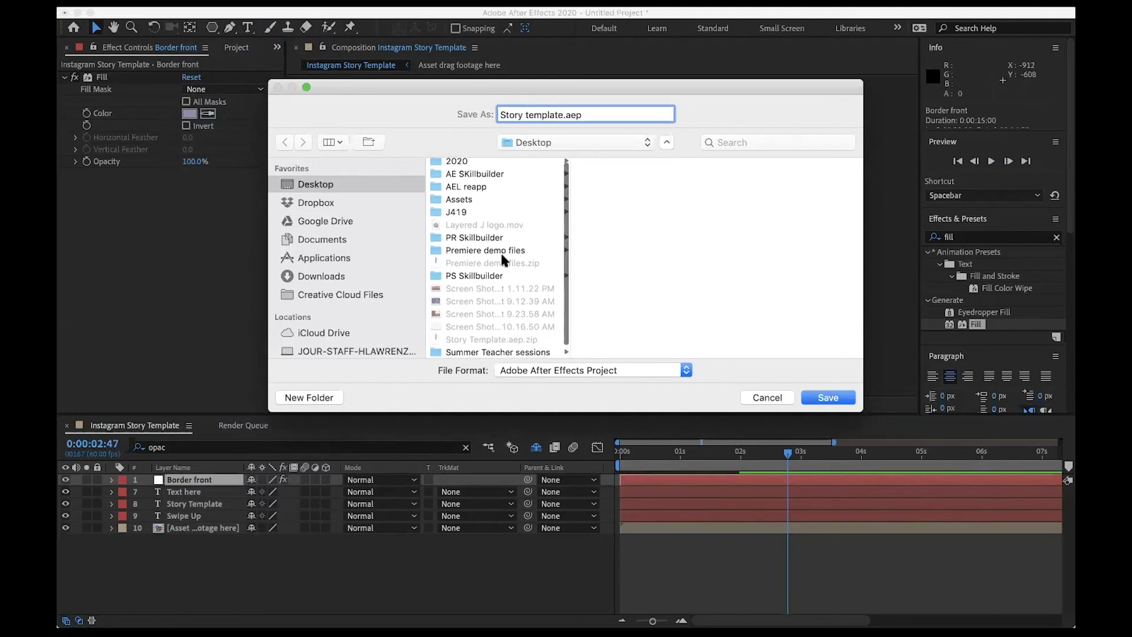
{"action": "left_click", "coordinate": [499, 171]}
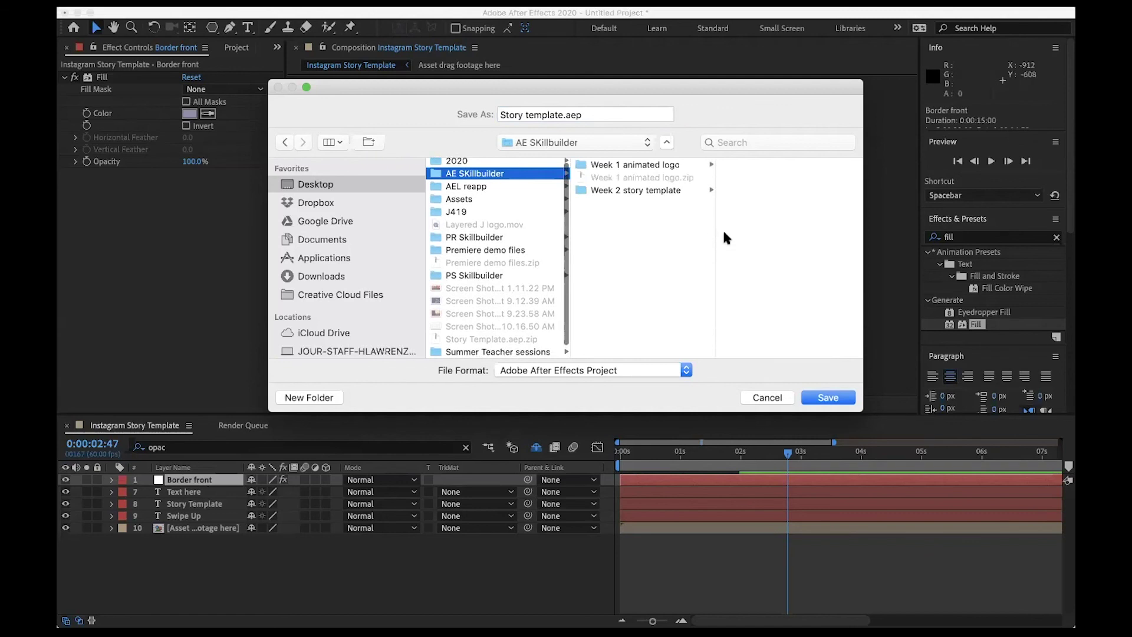
{"action": "left_click", "coordinate": [669, 189]}
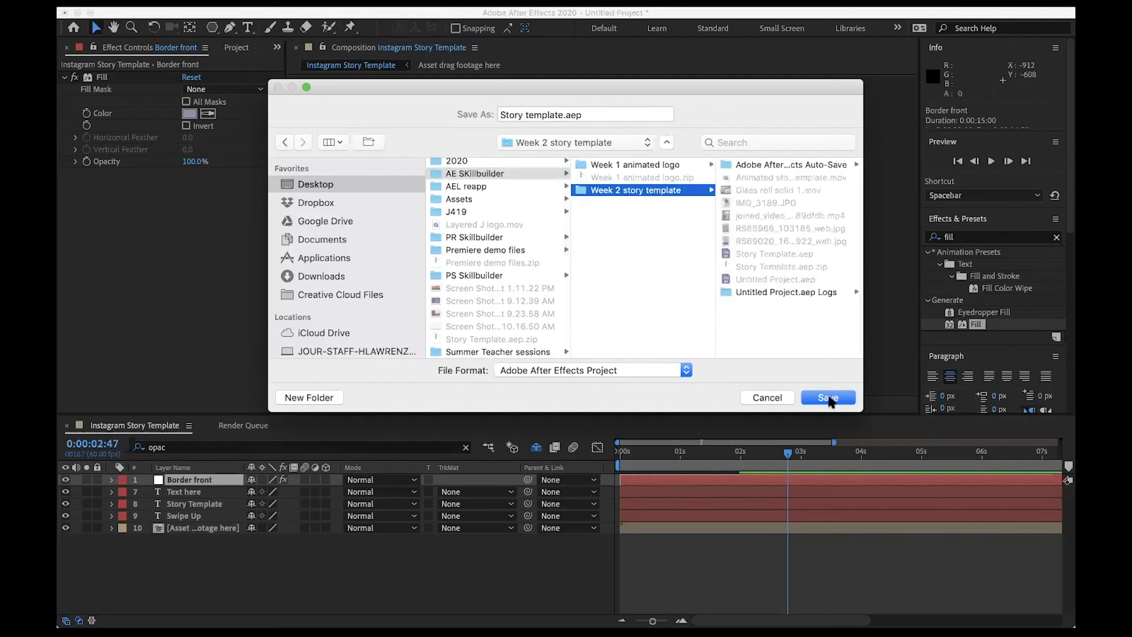
{"action": "left_click", "coordinate": [828, 398]}
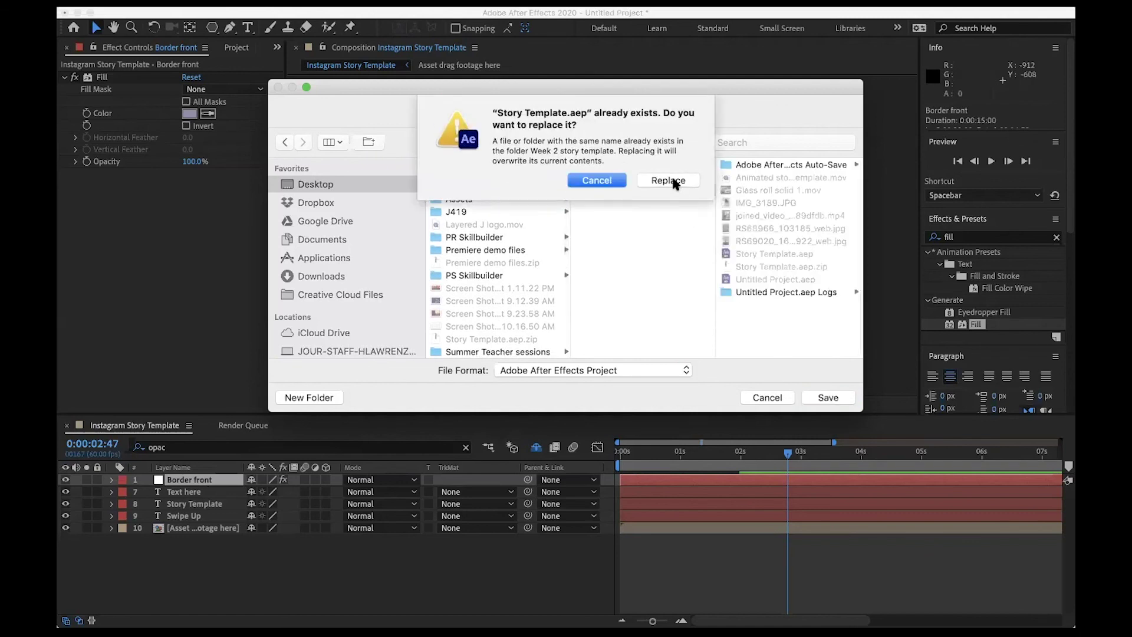
{"action": "left_click", "coordinate": [596, 180]}
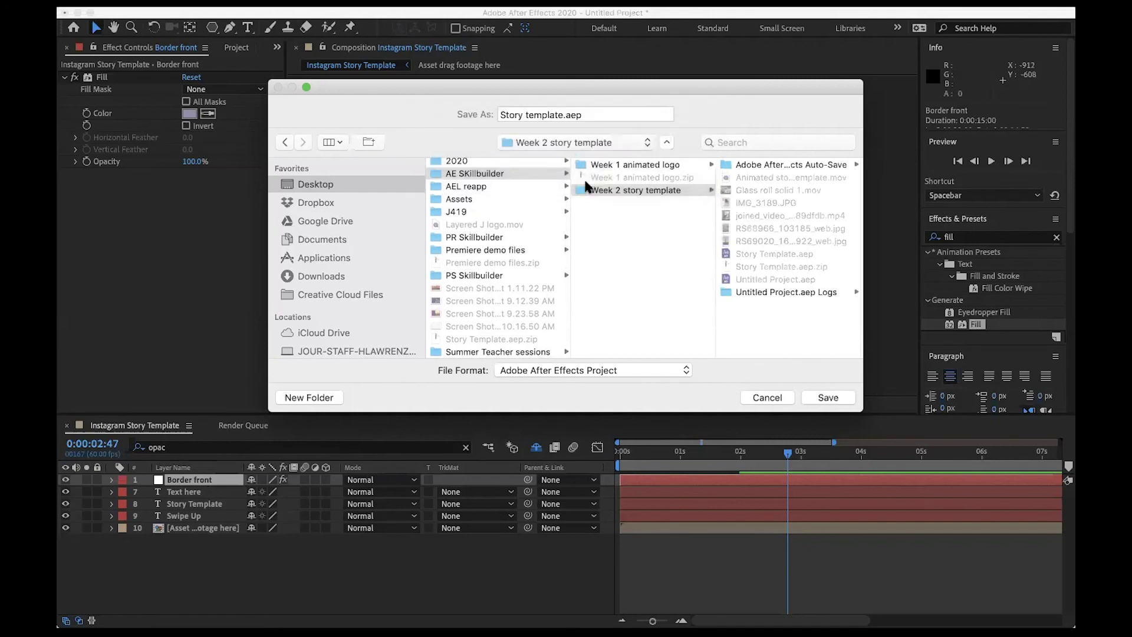
{"action": "left_click", "coordinate": [561, 115]}
{"action": "type", "text": "demo"}
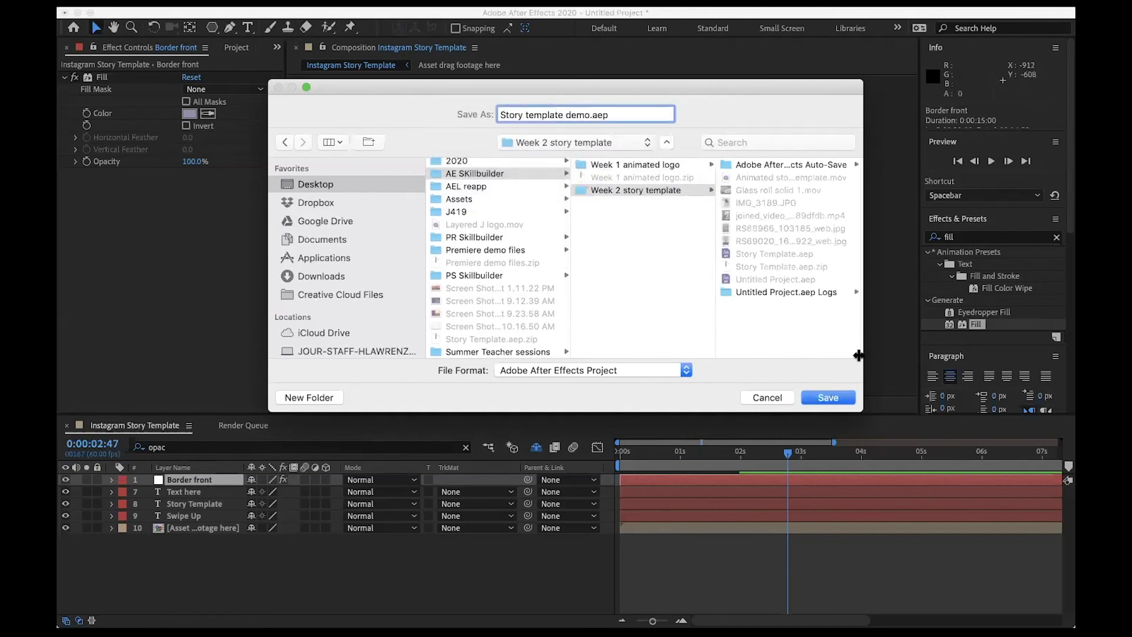
{"action": "left_click", "coordinate": [829, 396]}
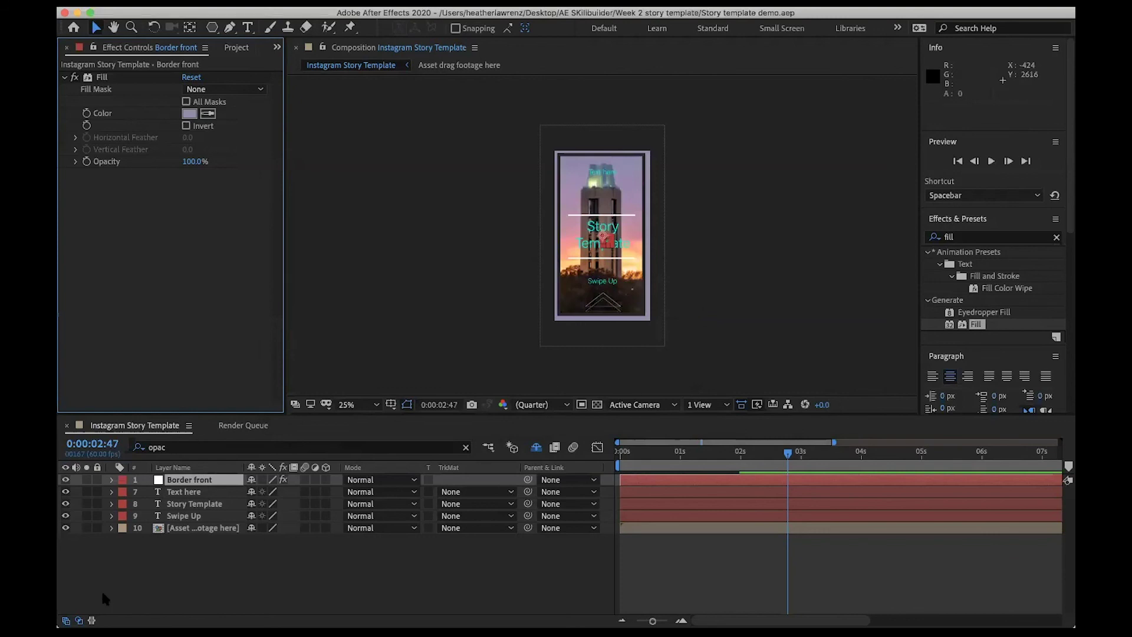
Switch to Finder to look at Story template demo.aep and Story Template.aep.zip in the Week 2 story template folder, and return to After Effects.
{"action": "left_click", "coordinate": [469, 68]}
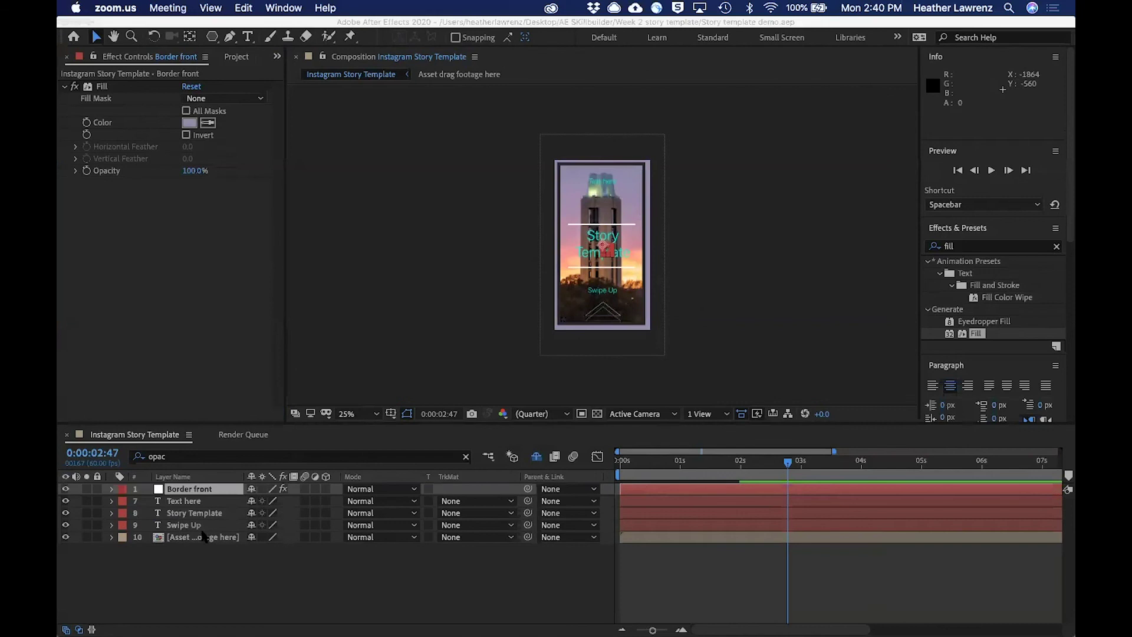
{"action": "left_click", "coordinate": [115, 616]}
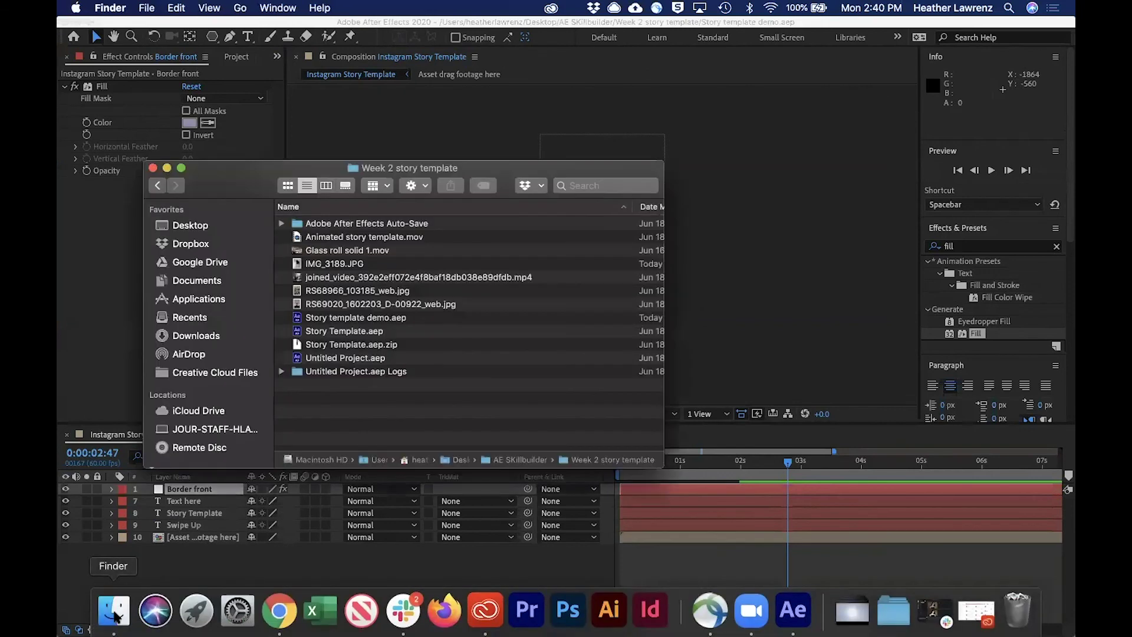
{"action": "left_click_drag", "start_coordinate": [237, 176], "coordinate": [327, 122]}
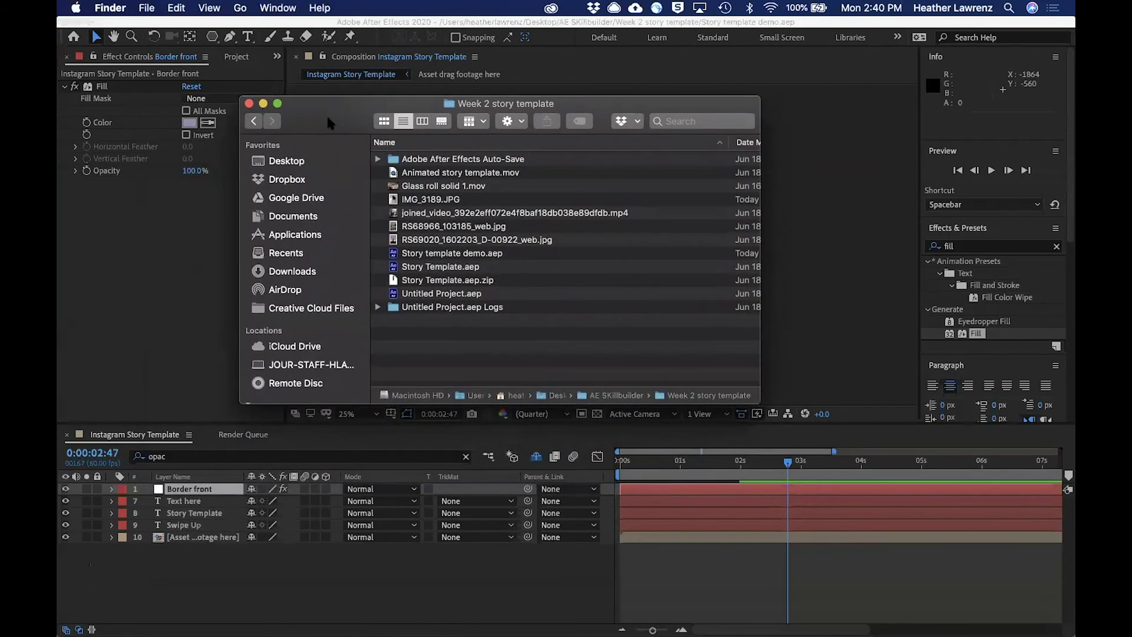
{"action": "left_click", "coordinate": [474, 257]}
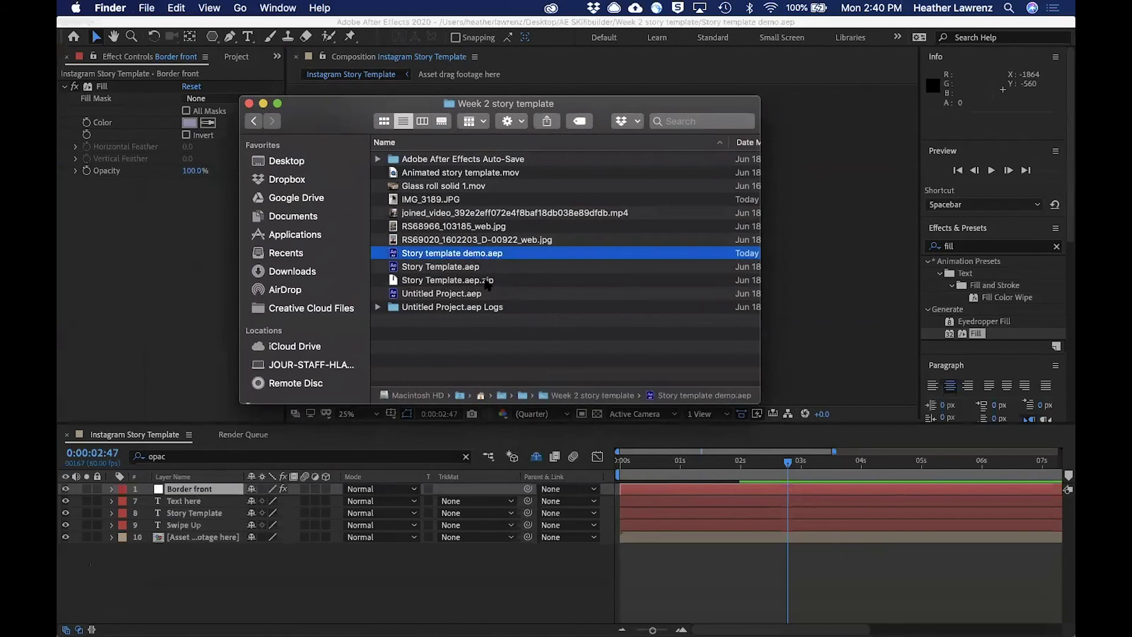
{"action": "left_click", "coordinate": [486, 282]}
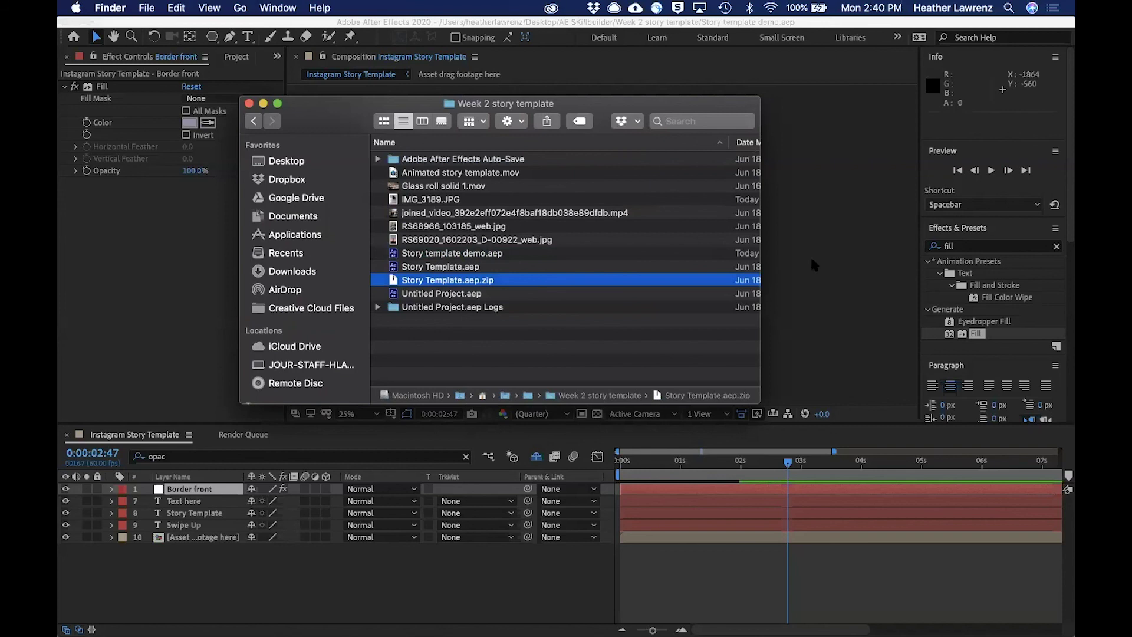
{"action": "left_click", "coordinate": [446, 583]}
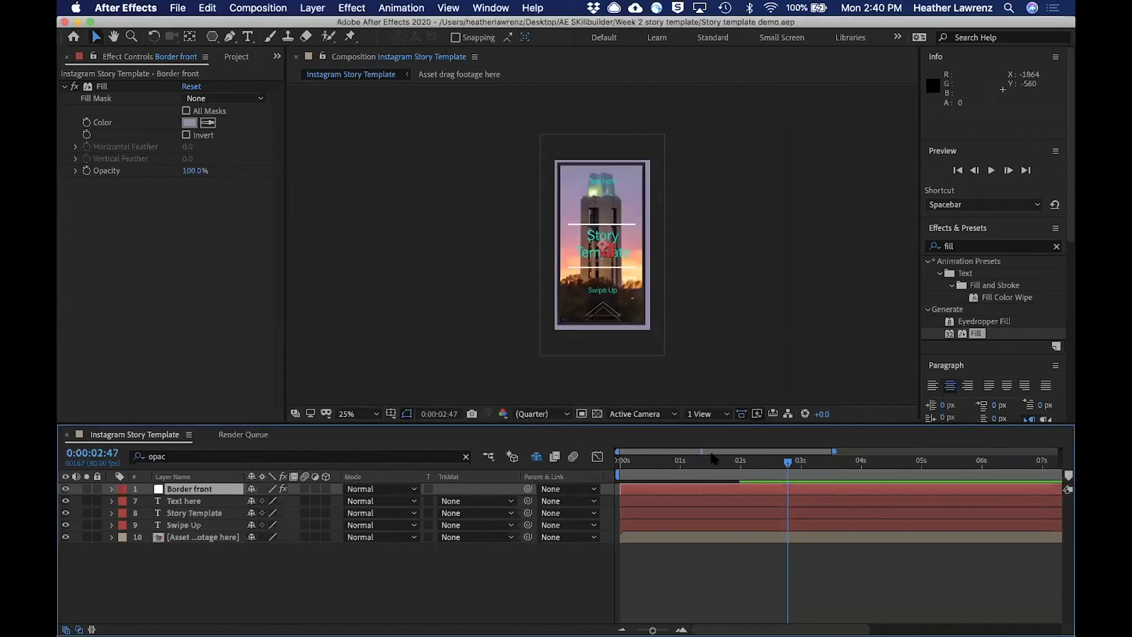
Play the Instagram Story Template composition from 0:00:00:00 to review the finished animation.
{"action": "left_click_drag", "start_coordinate": [785, 466], "coordinate": [616, 470]}
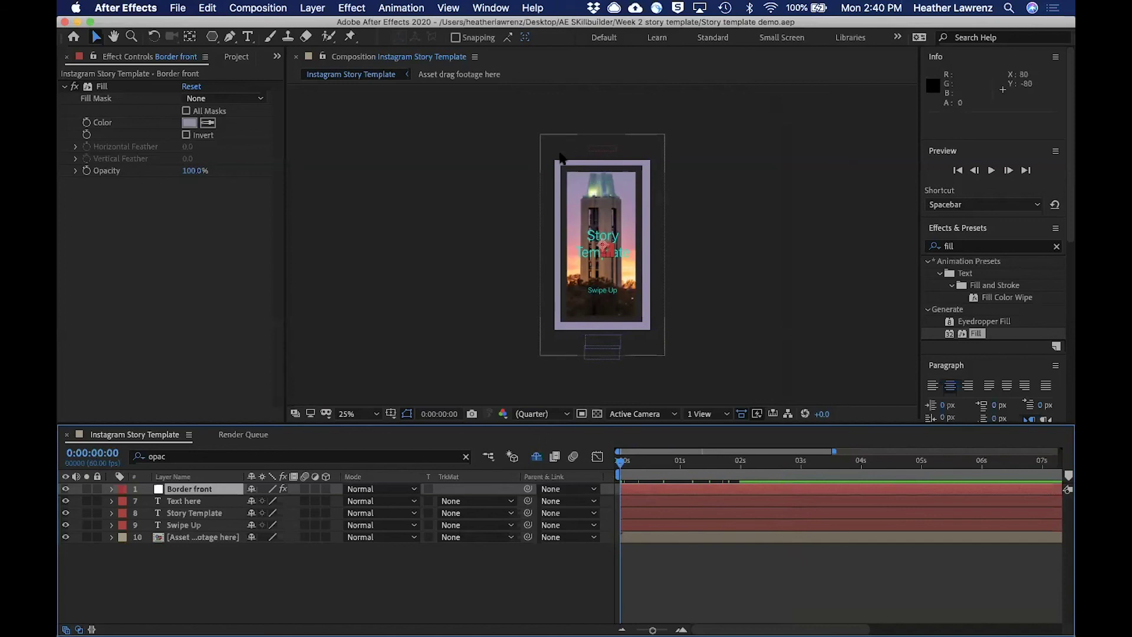
{"action": "key", "text": "space"}
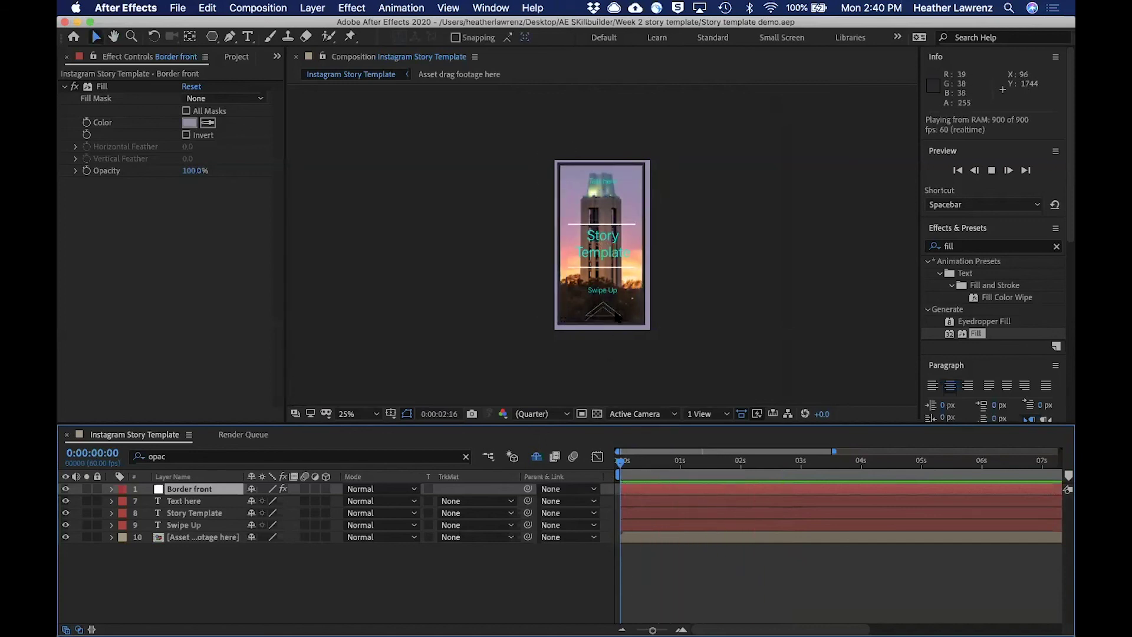
{"action": "key", "text": "space"}
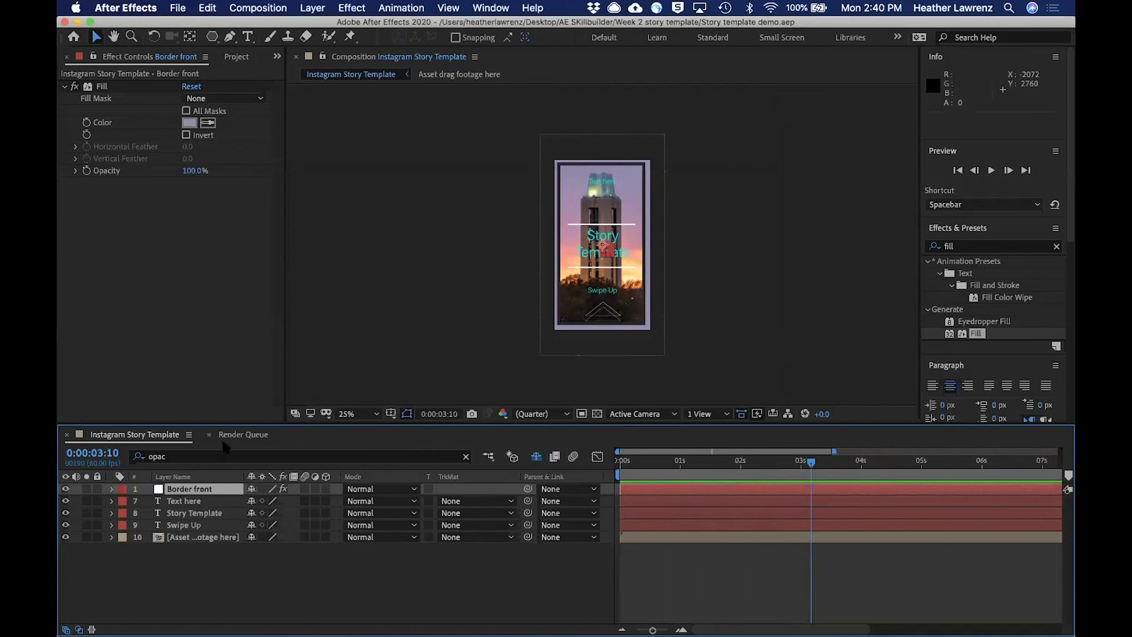
Add the Instagram Story Template composition to the render queue.
{"action": "left_click", "coordinate": [177, 7]}
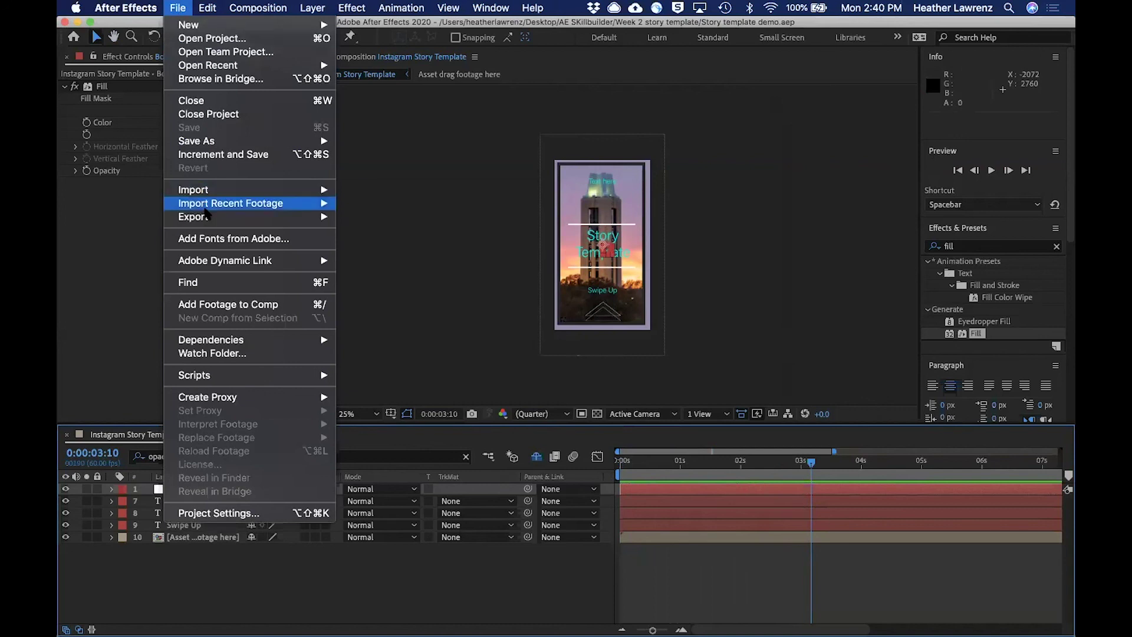
{"action": "mouse_move", "coordinate": [206, 217]}
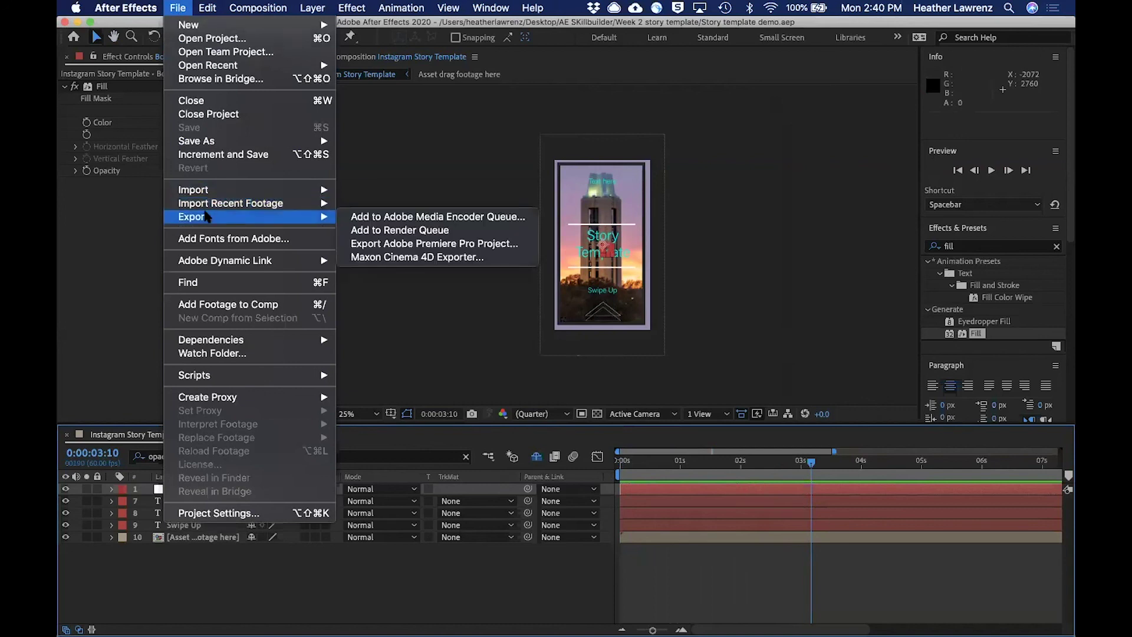
{"action": "left_click", "coordinate": [384, 231]}
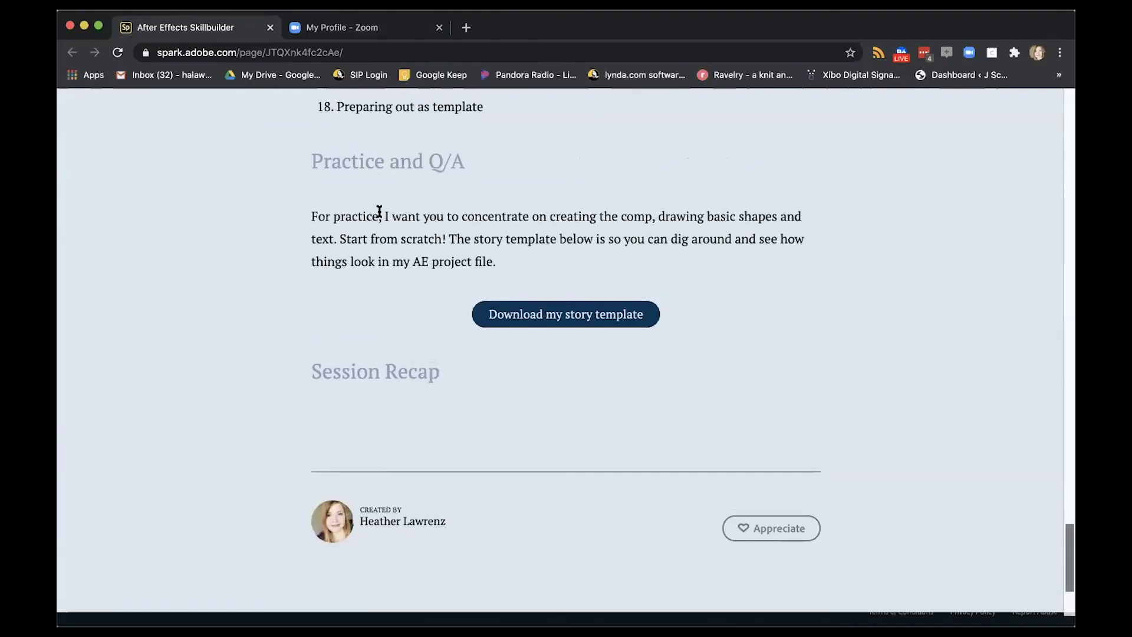
Examine the instructions under Practice and Q/A on the After Effects Skillbuilder page in Chrome, highlighting the part on starting from scratch.
{"action": "left_click_drag", "start_coordinate": [381, 210], "coordinate": [440, 236]}
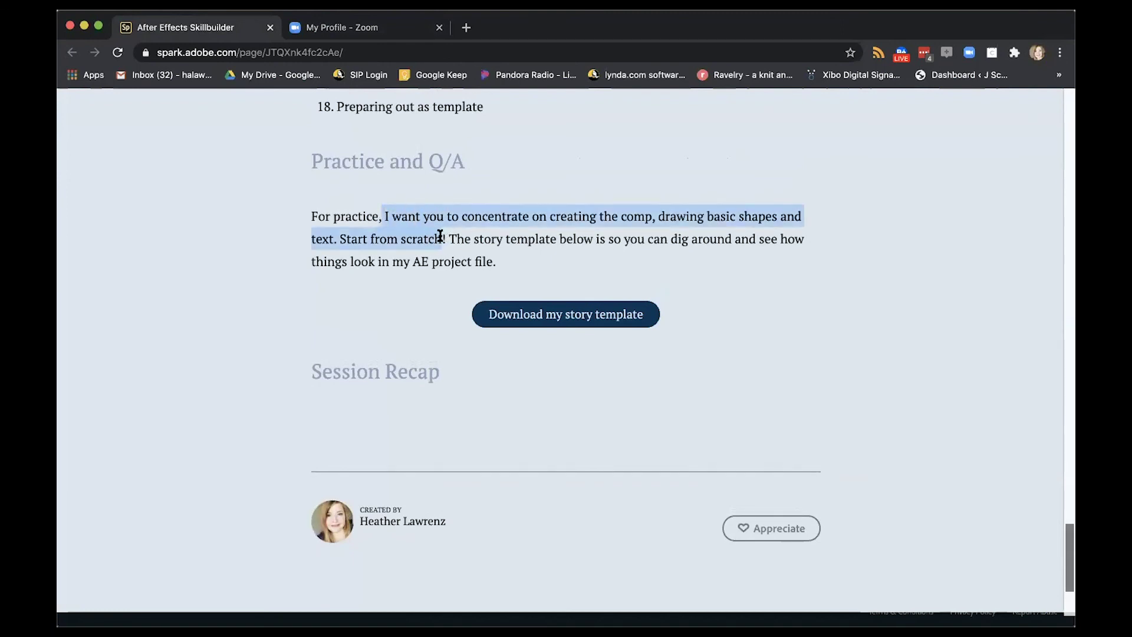